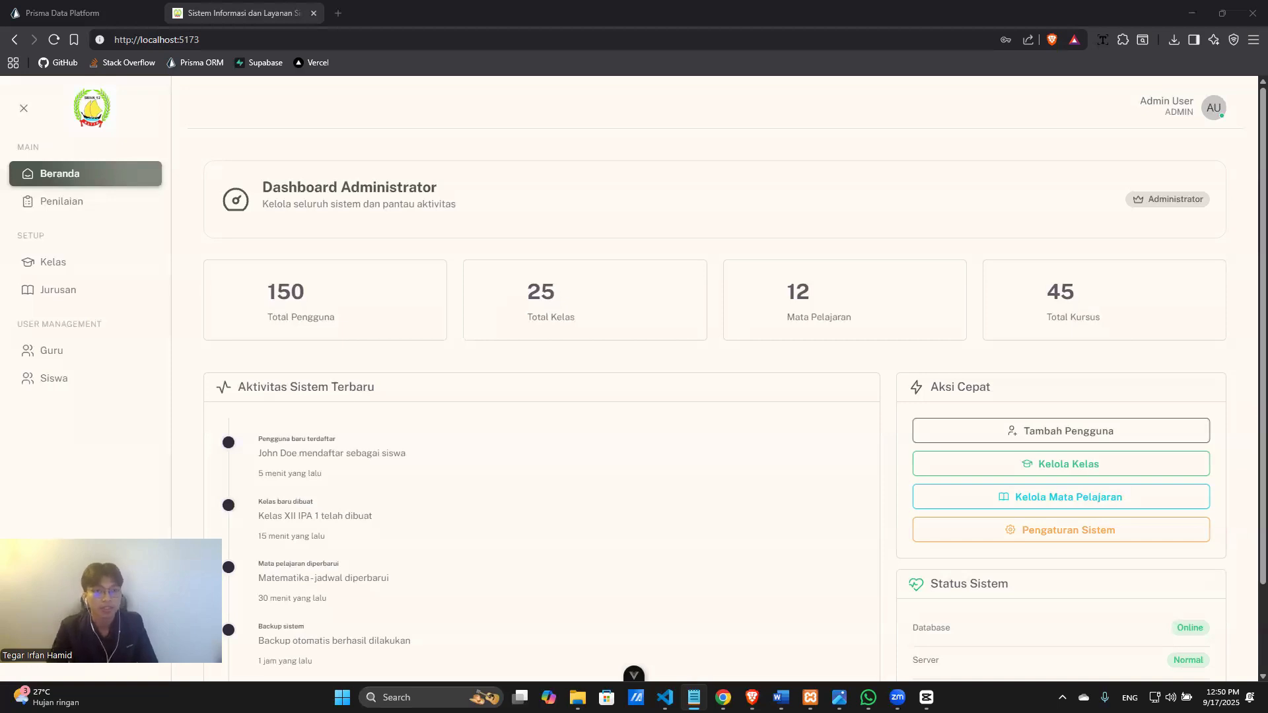
Open the admin account menu from the AU avatar in the top-right corner.
{"action": "left_click", "coordinate": [1213, 108]}
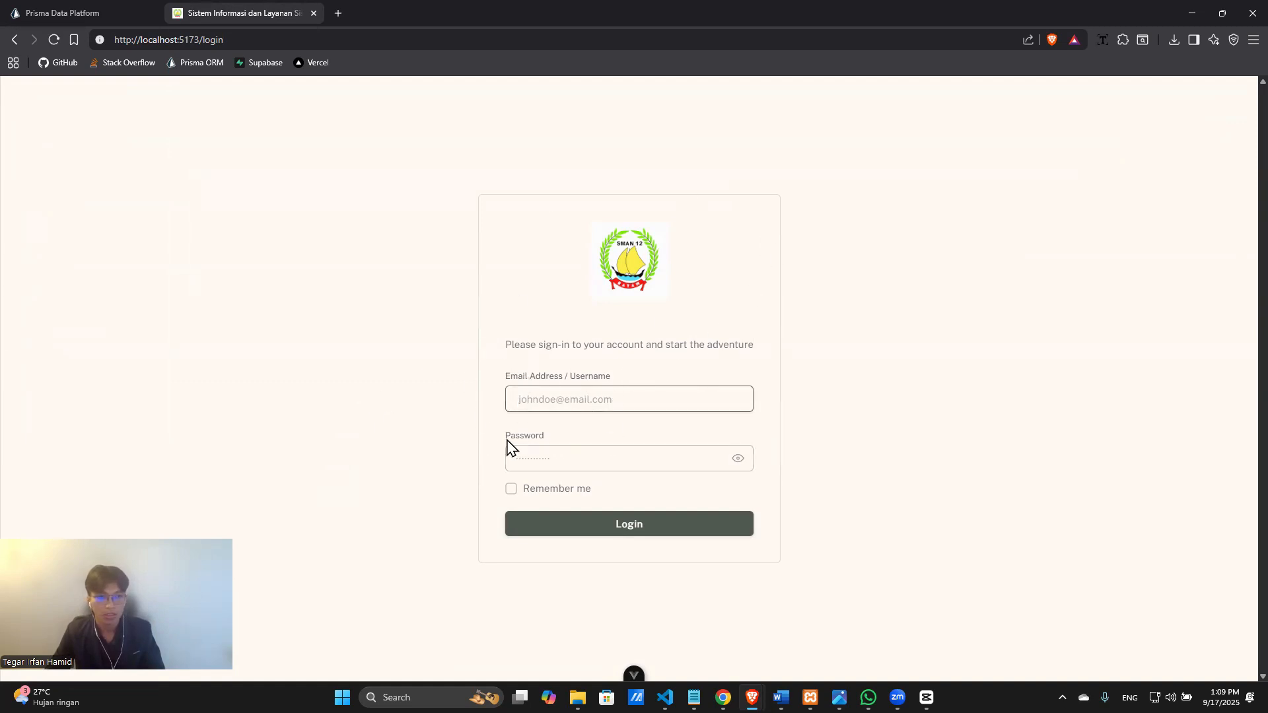
Sign in with the admin e-mail and password to reach the Dashboard Administrator.
{"action": "left_click", "coordinate": [540, 374]}
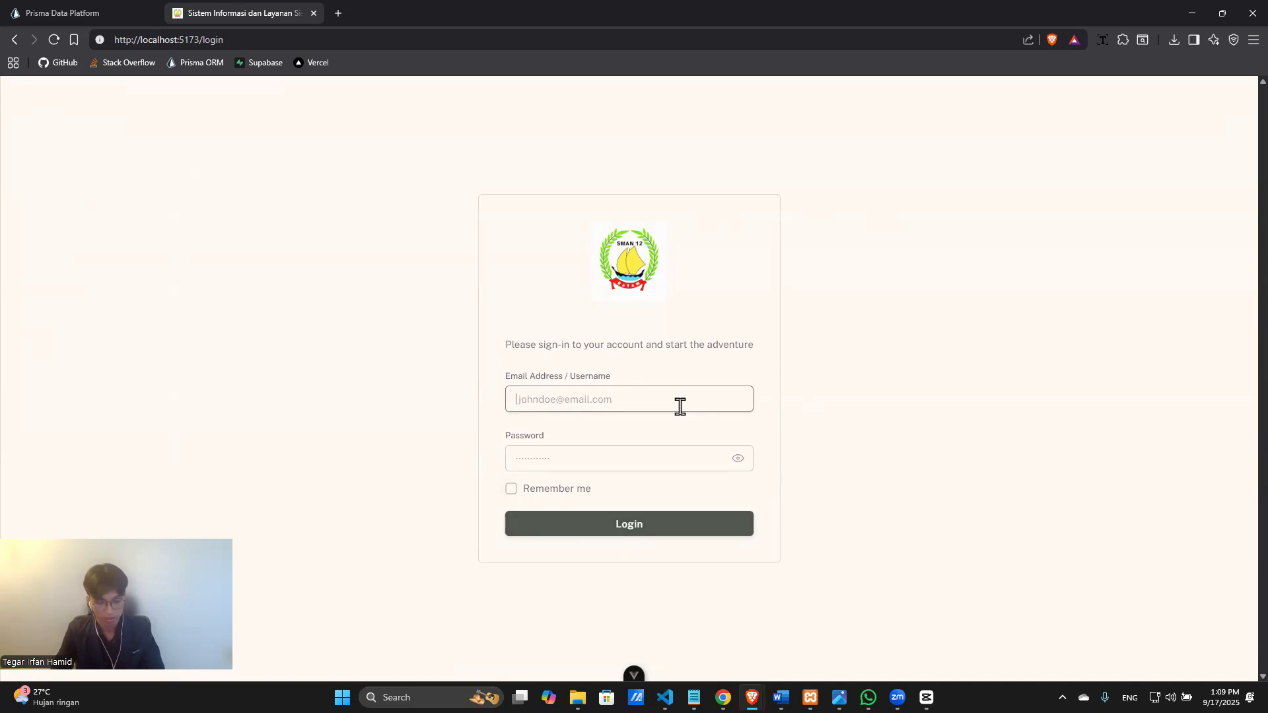
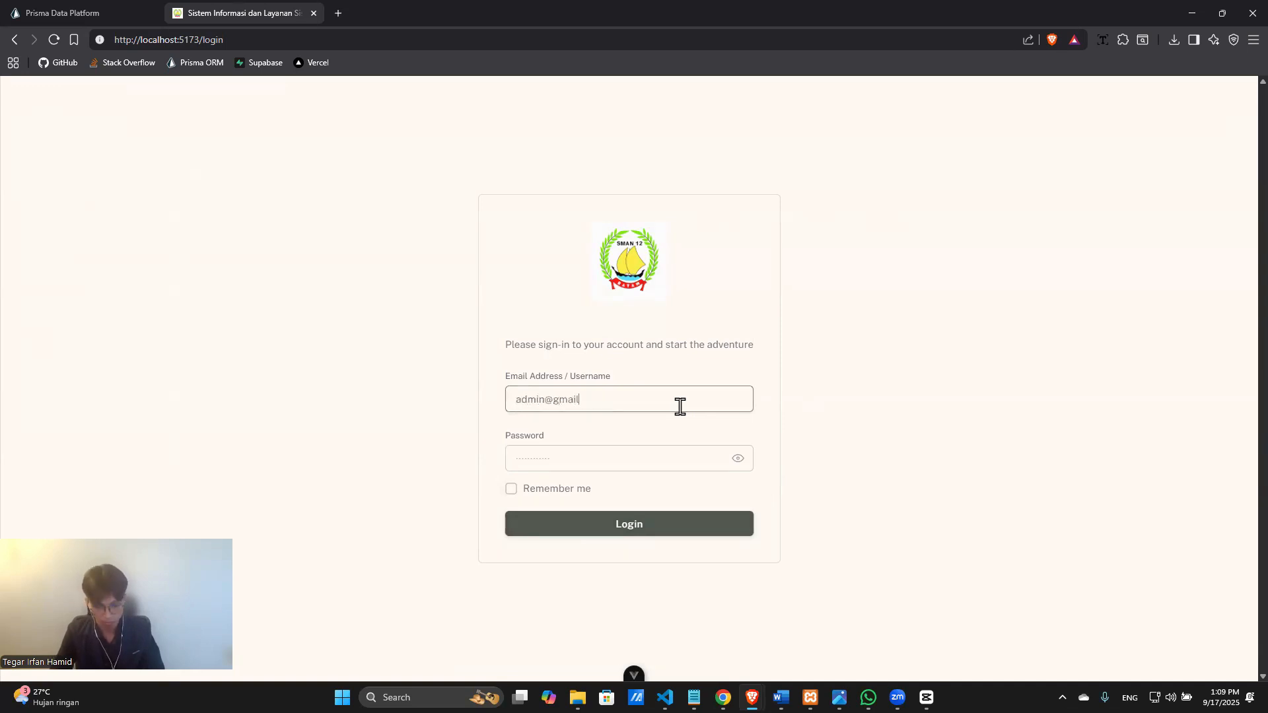
{"action": "key", "text": "Tab"}
{"action": "type", "text": "1234"}
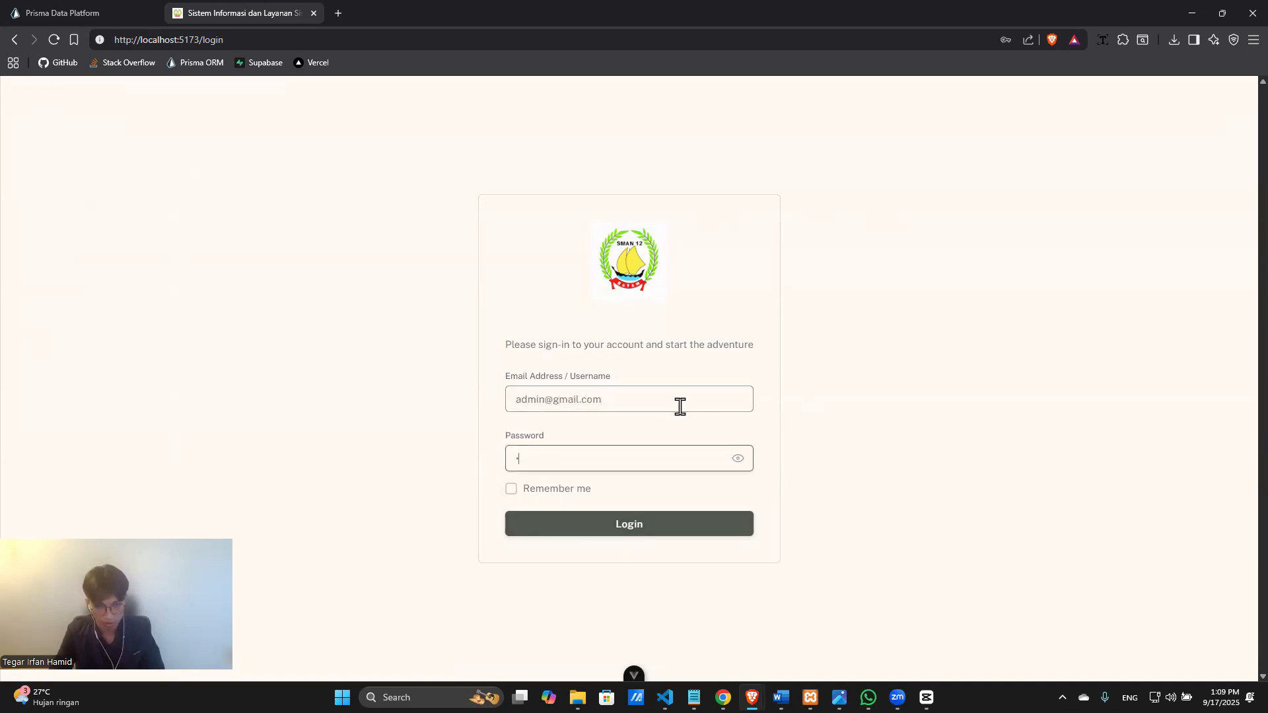
{"action": "type", "text": "5678"}
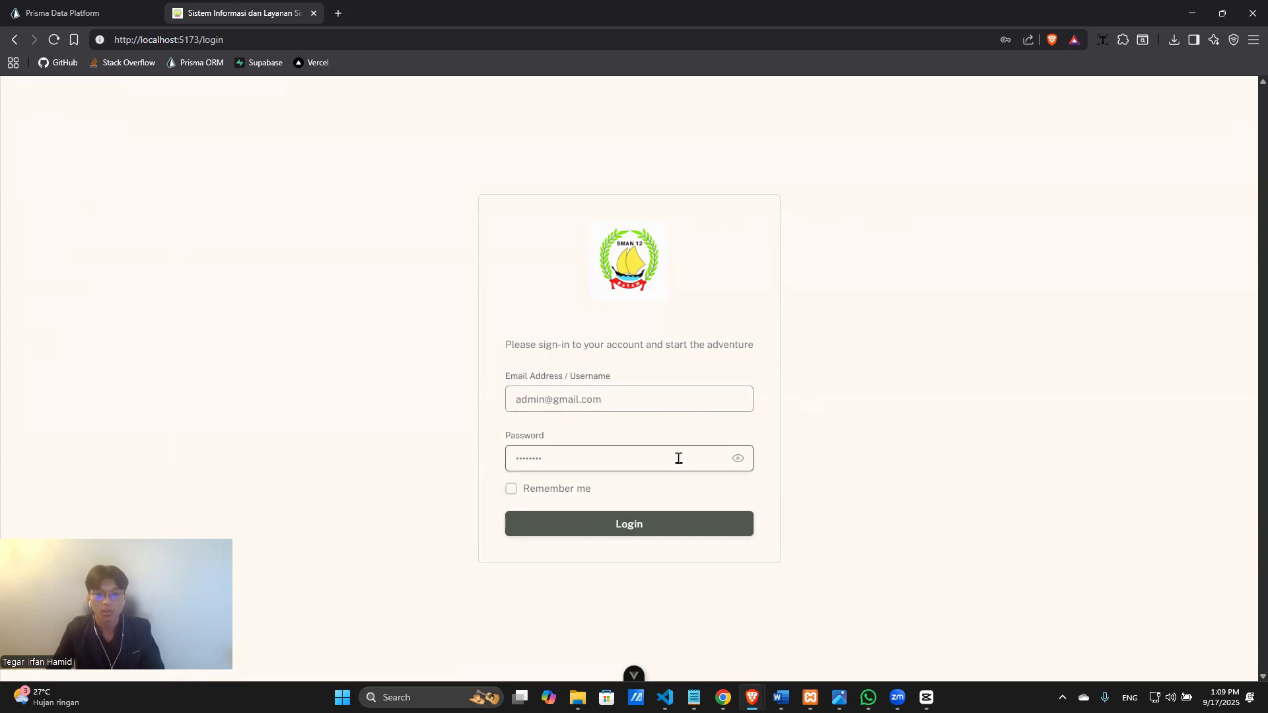
{"action": "left_click", "coordinate": [654, 525]}
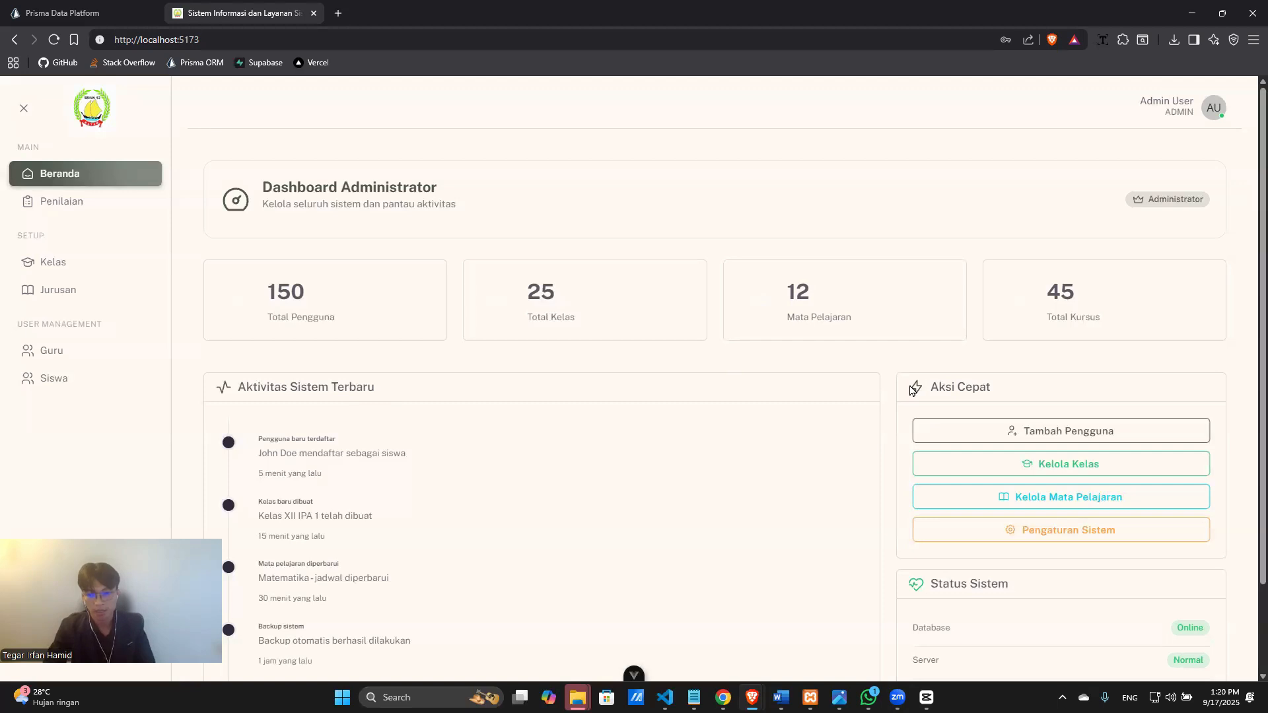
Scroll down the administrator dashboard statistics and back up to the top.
{"action": "scroll", "coordinate": [618, 355], "scroll_direction": "down", "scroll_amount": 1}
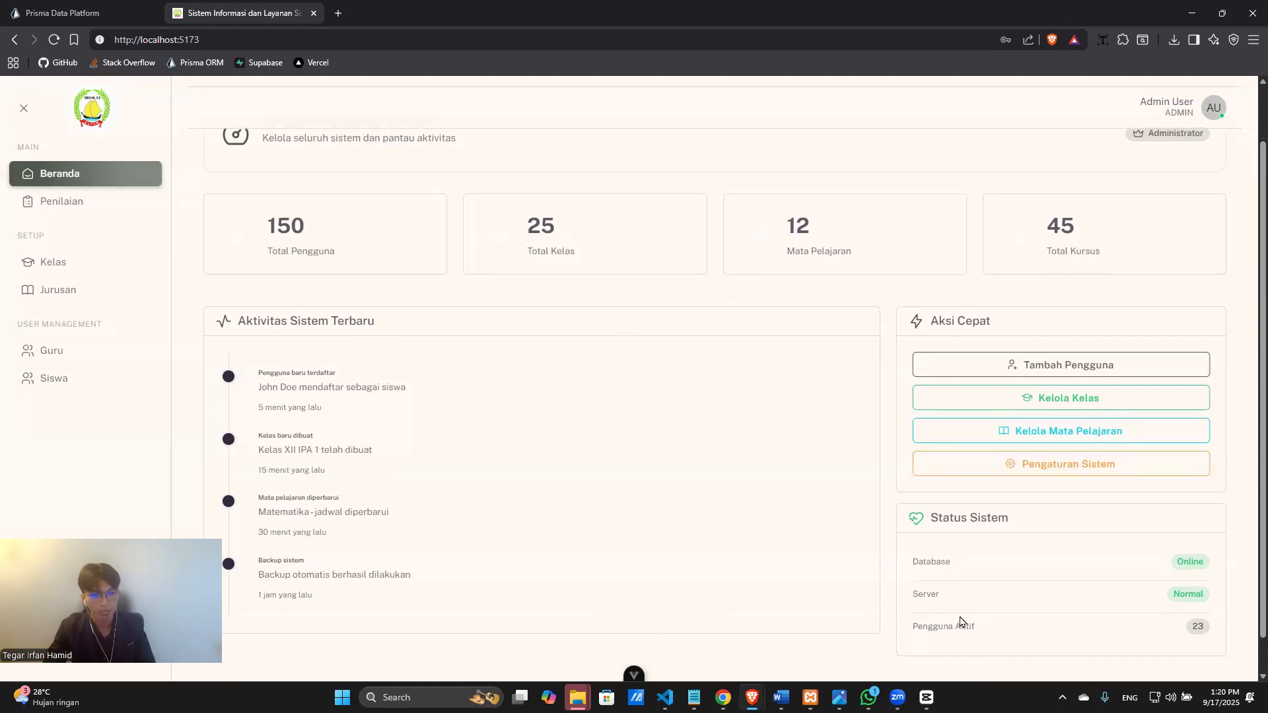
{"action": "scroll", "coordinate": [805, 578], "scroll_direction": "up", "scroll_amount": 1}
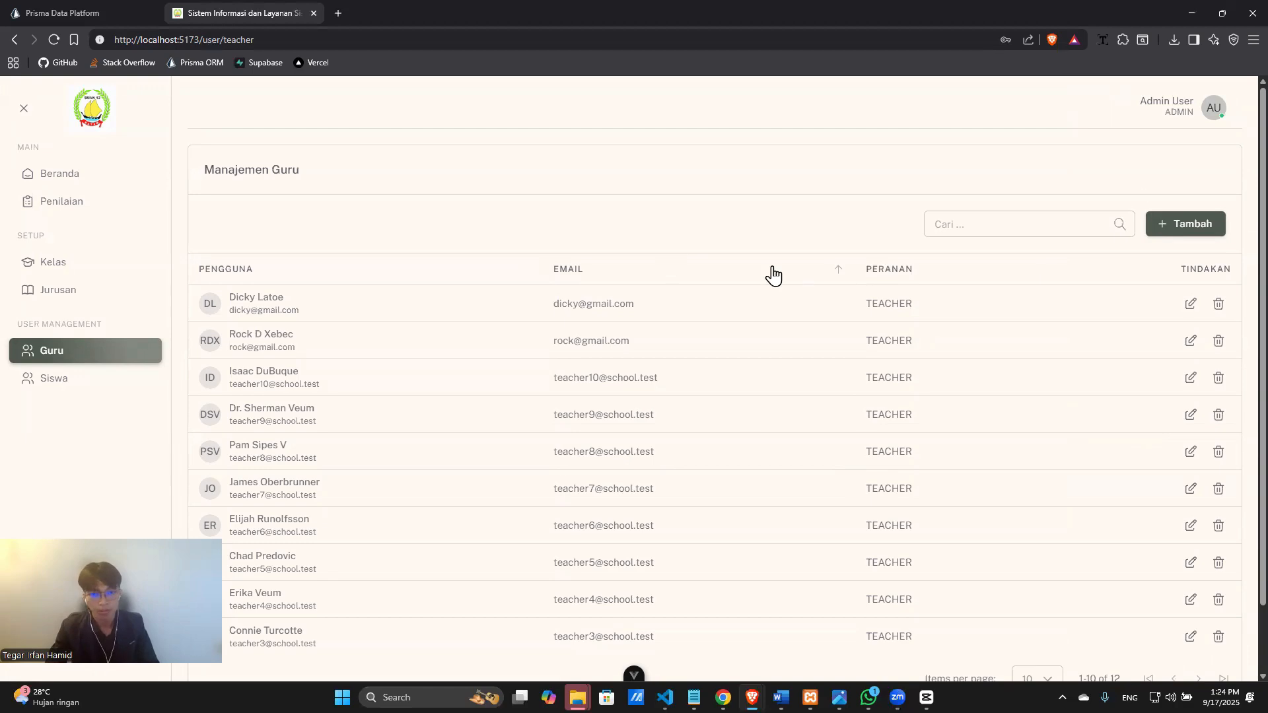
Start a new teacher account with the teacher's full name, e-mail and password, advancing to step 2.
{"action": "left_click", "coordinate": [1154, 228]}
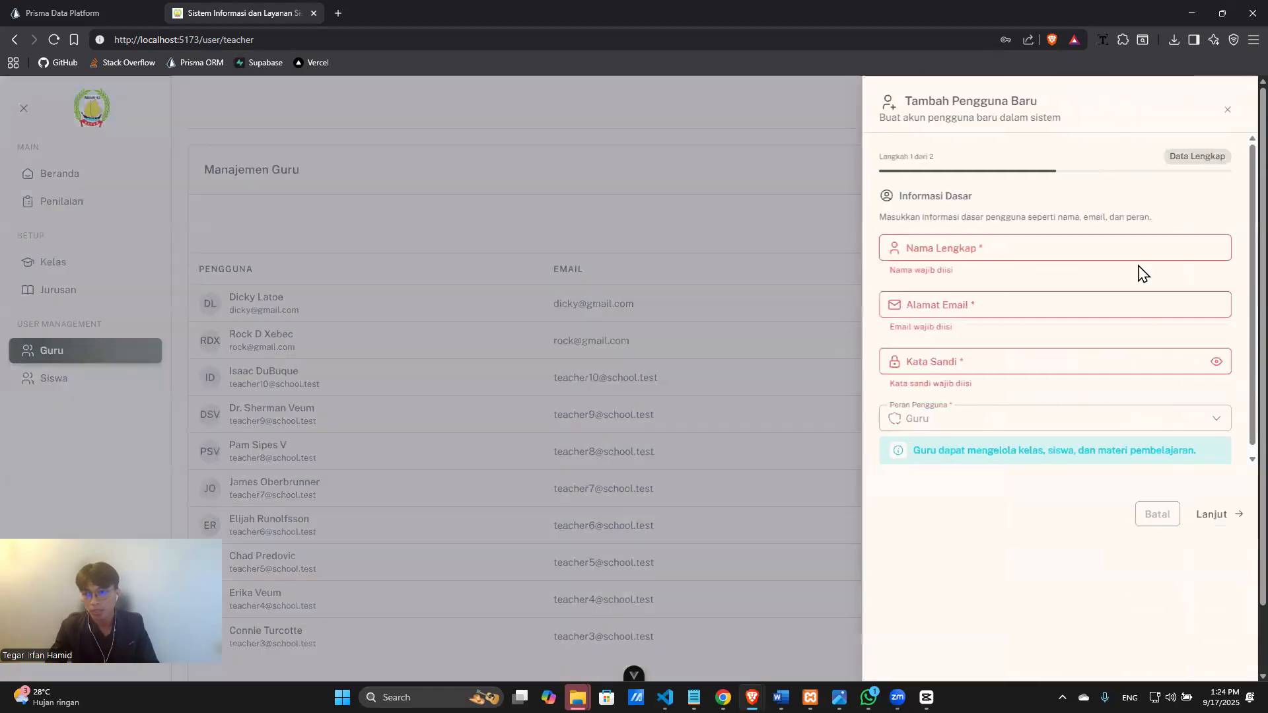
{"action": "left_click", "coordinate": [1037, 253]}
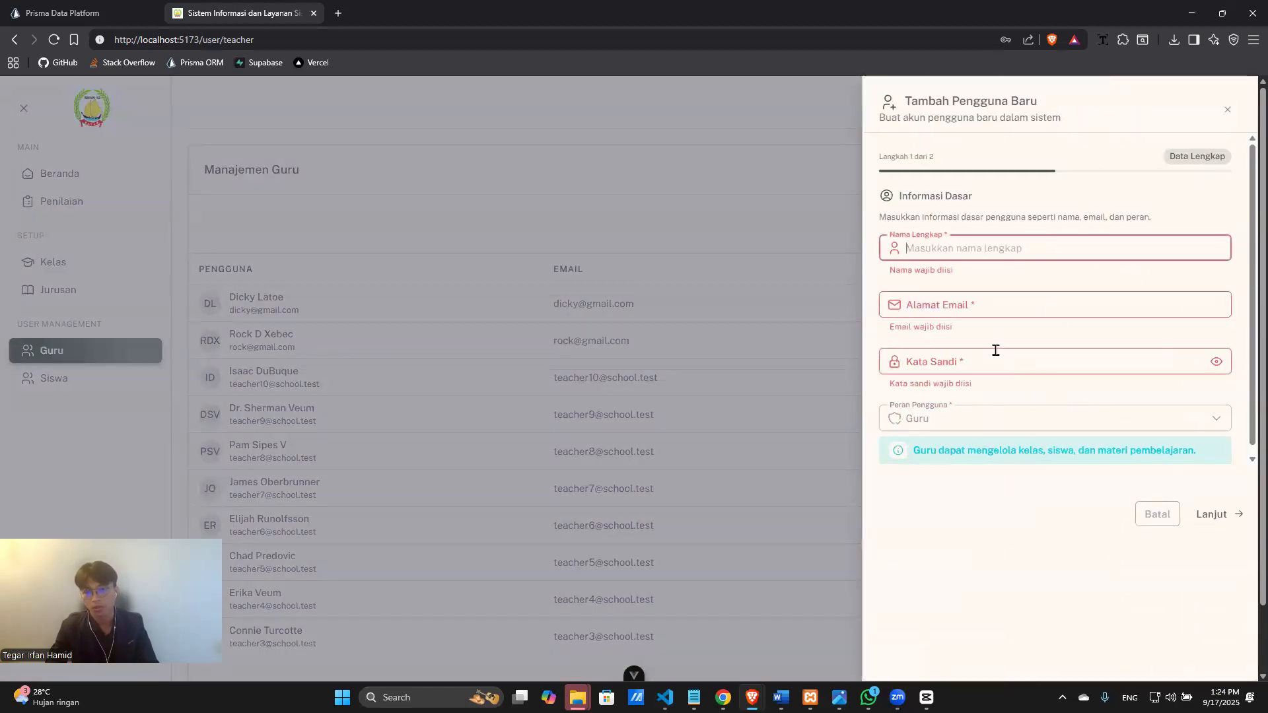
{"action": "left_click", "coordinate": [989, 242]}
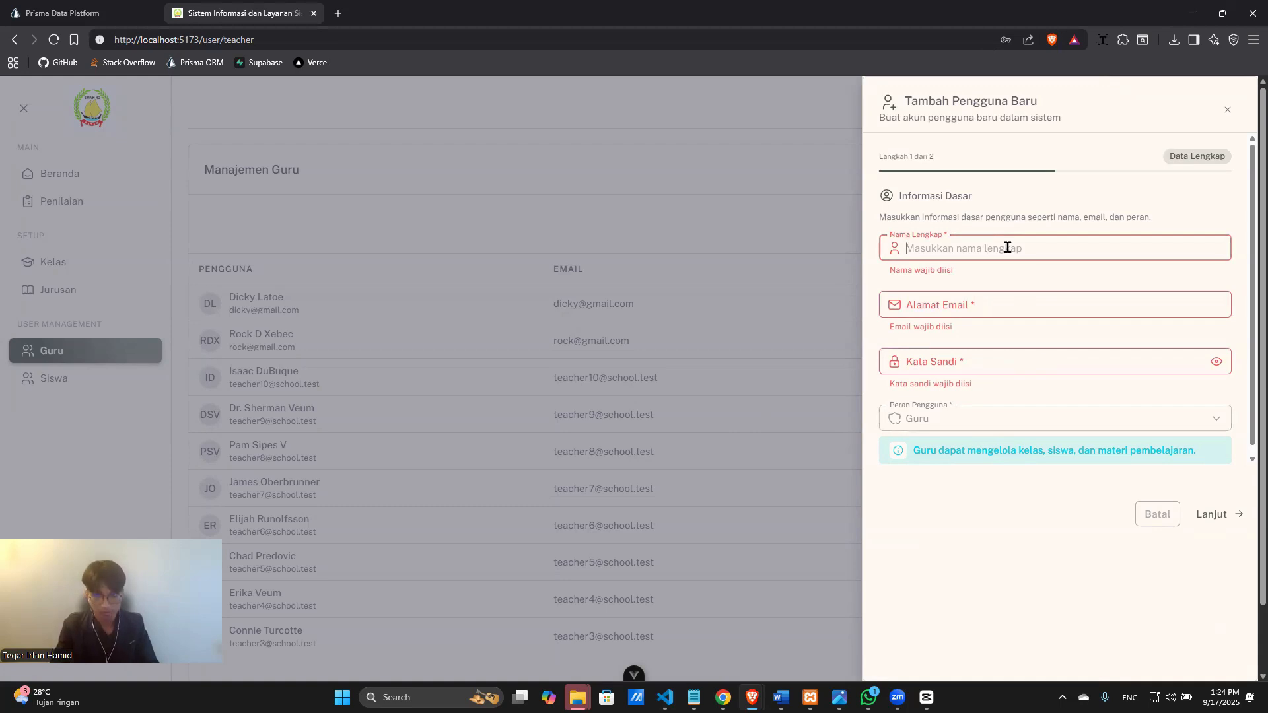
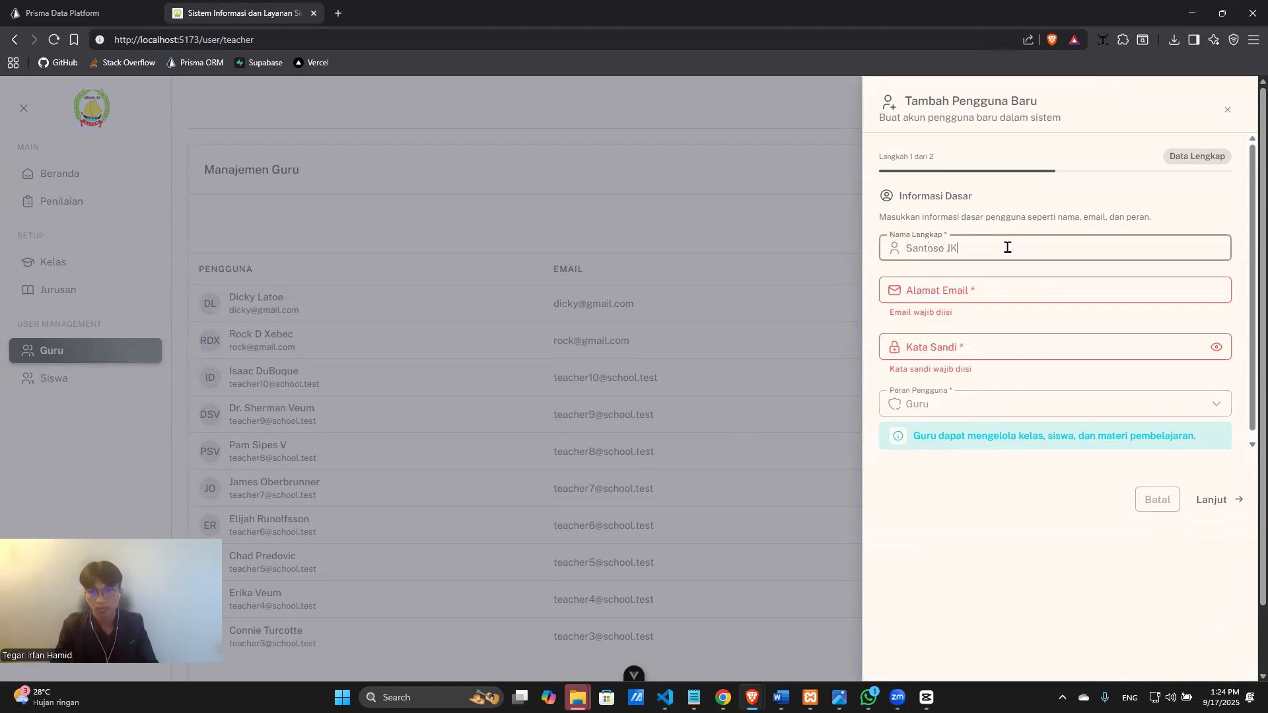
{"action": "type", "text": "aya"}
{"action": "key", "text": "Tab"}
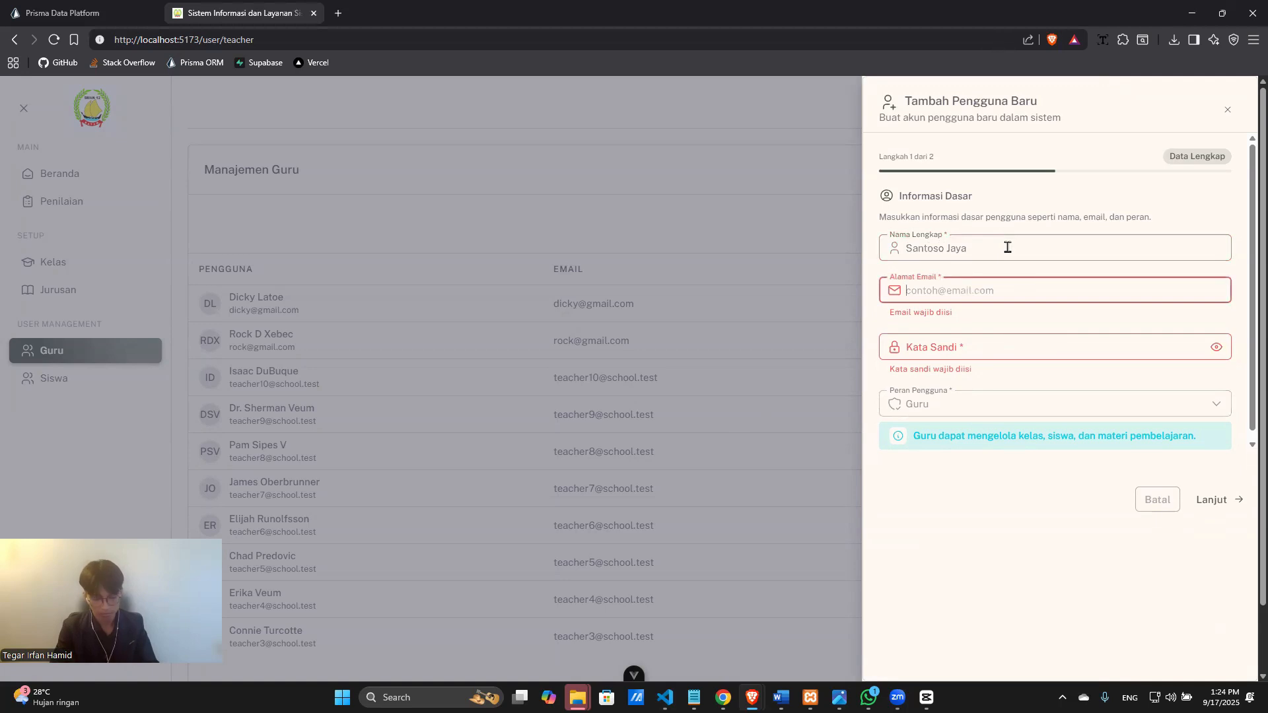
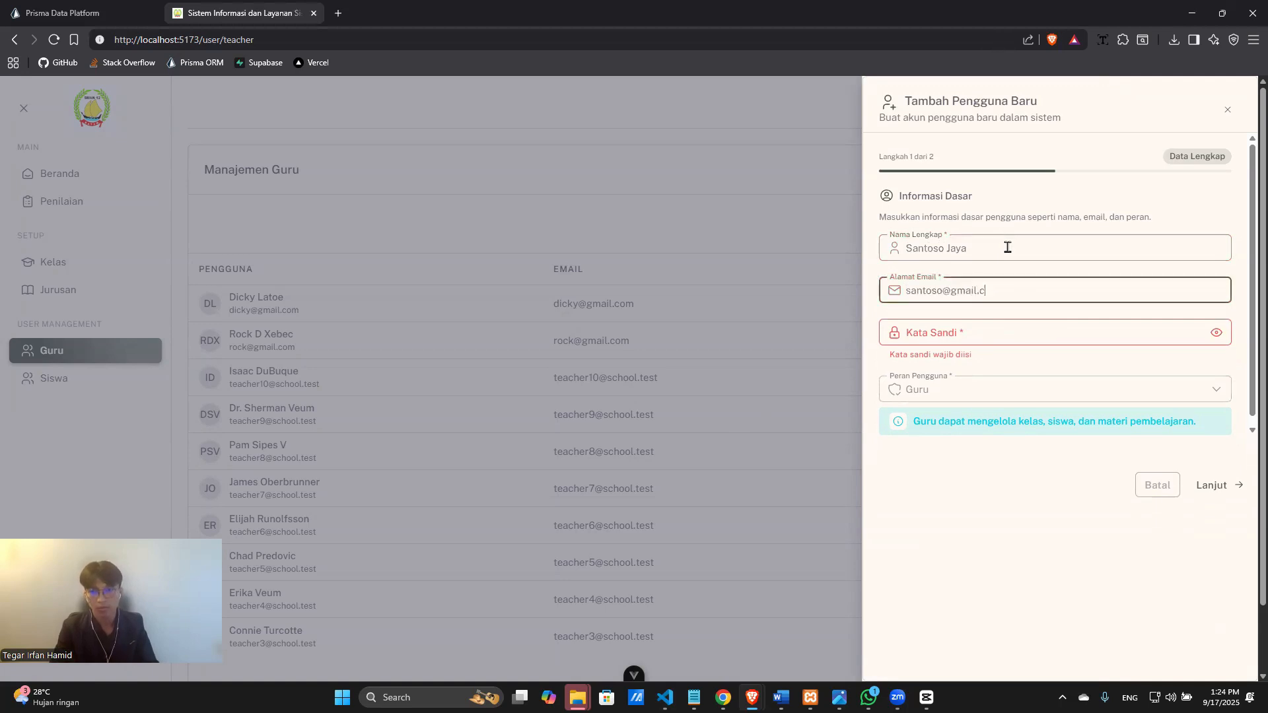
{"action": "key", "text": "Tab"}
{"action": "type", "text": "s"}
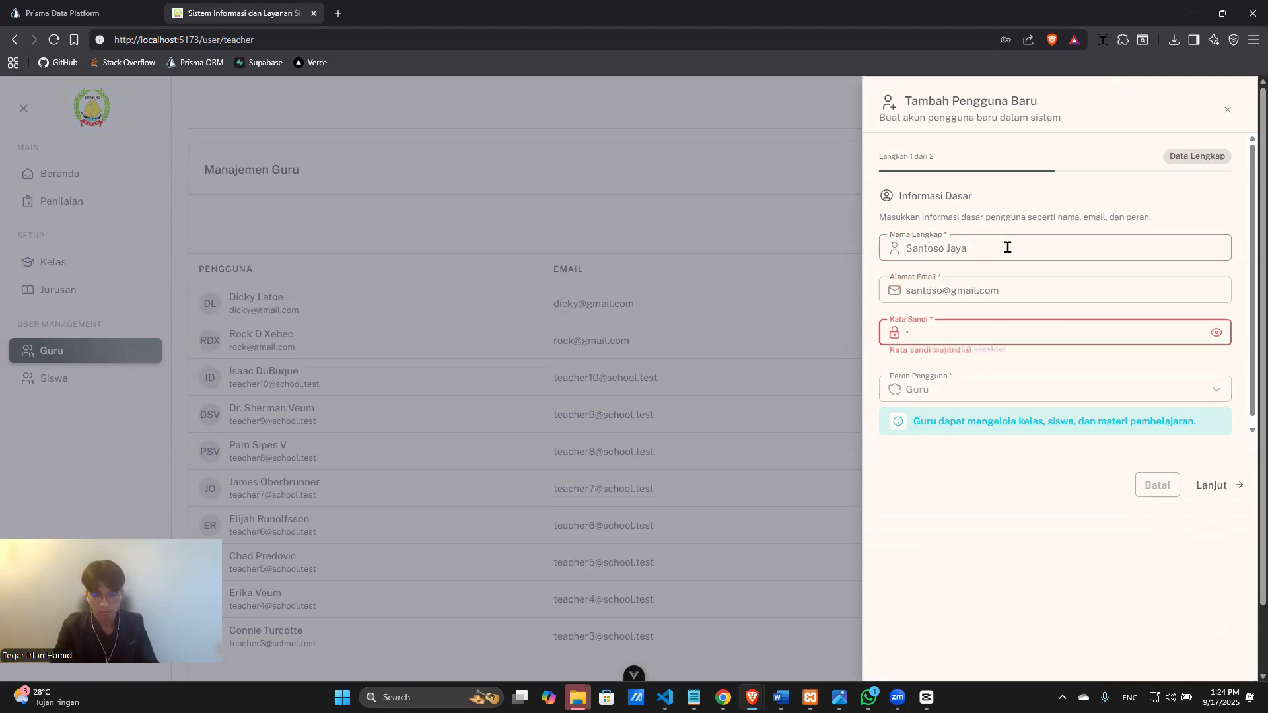
{"action": "type", "text": "•••••••"}
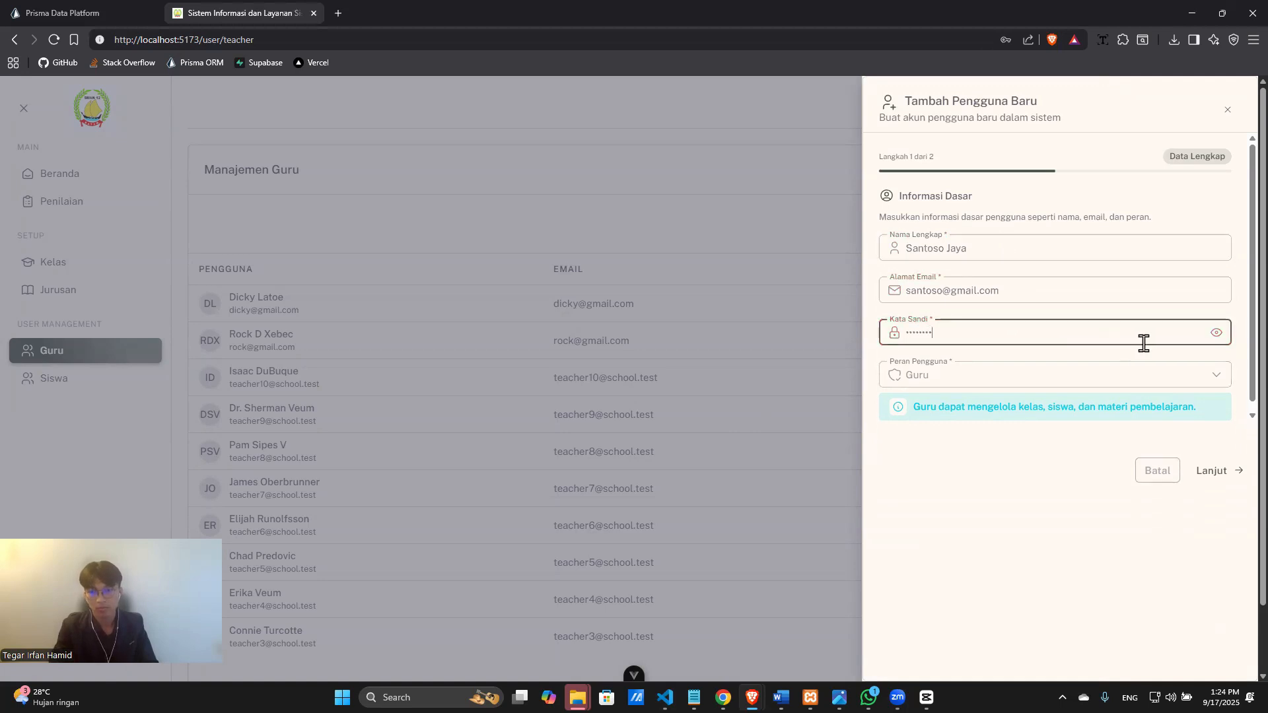
{"action": "left_click", "coordinate": [1209, 470]}
Set birthplace Batam, birth date today (09/17/2025) and gender Laki-laki.
{"action": "scroll", "coordinate": [949, 410], "scroll_direction": "down", "scroll_amount": 1}
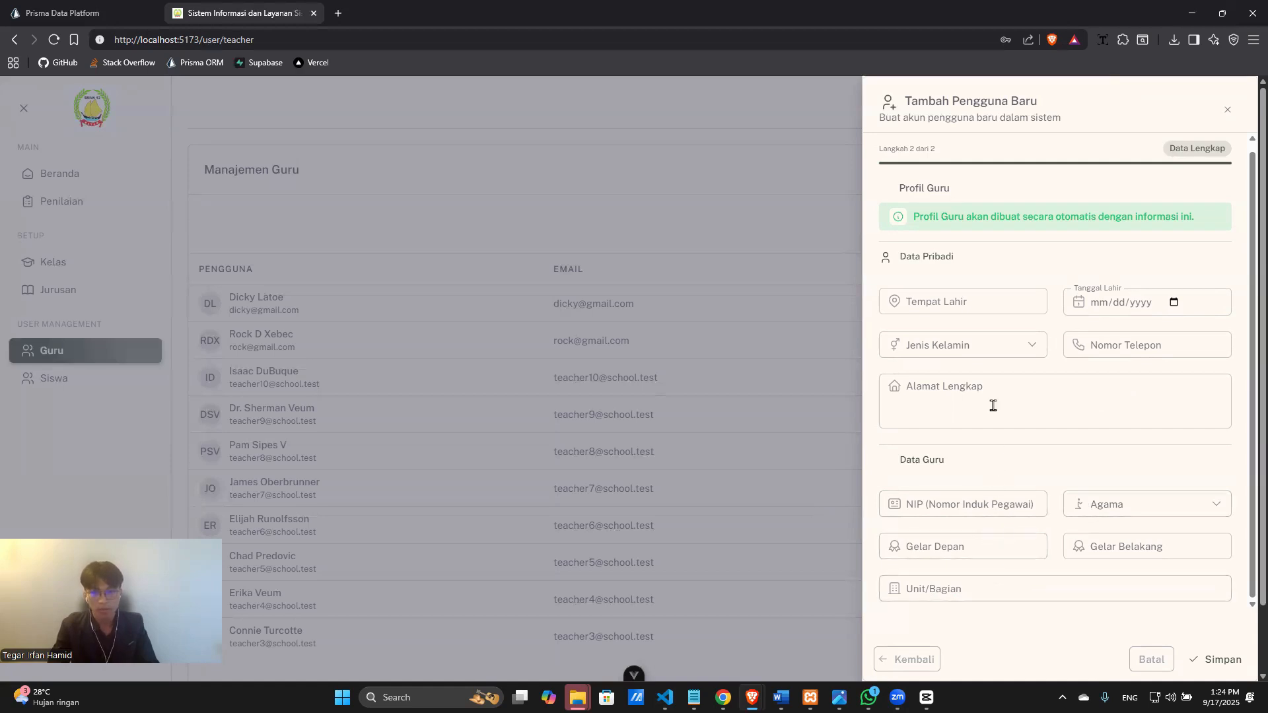
{"action": "left_click", "coordinate": [986, 301]}
{"action": "type", "text": "Batam"}
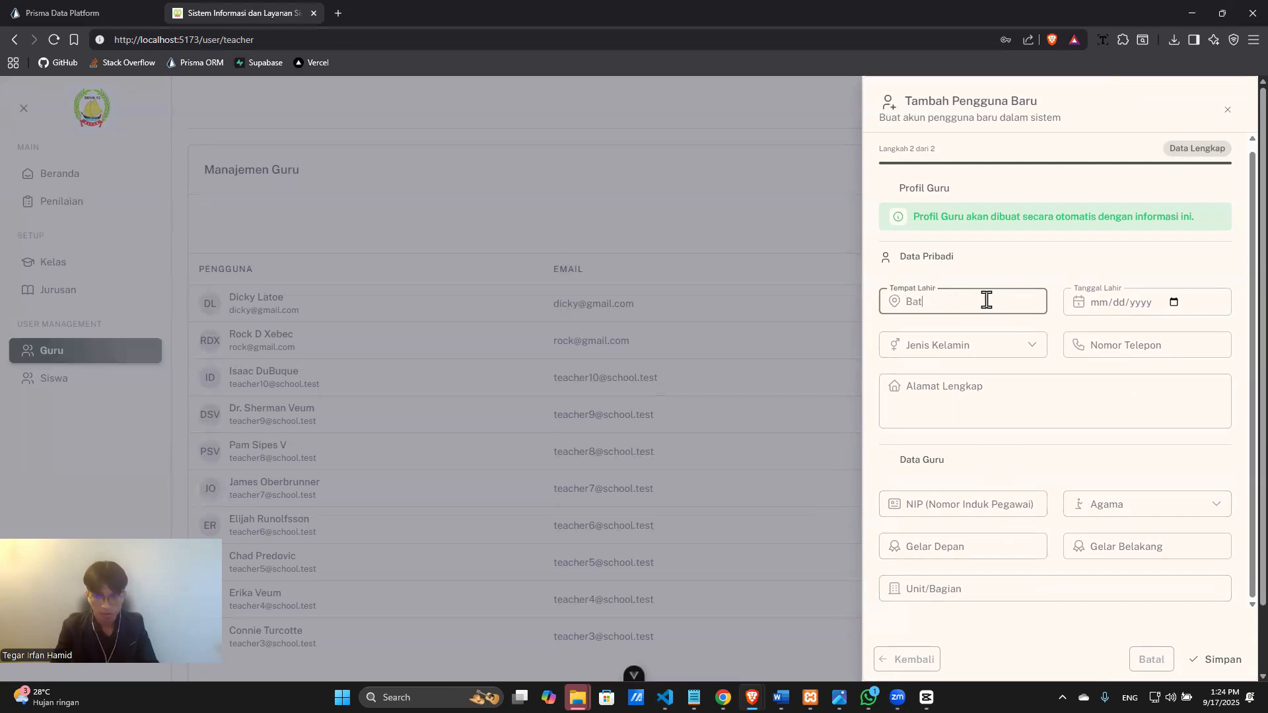
{"action": "left_click", "coordinate": [1174, 302]}
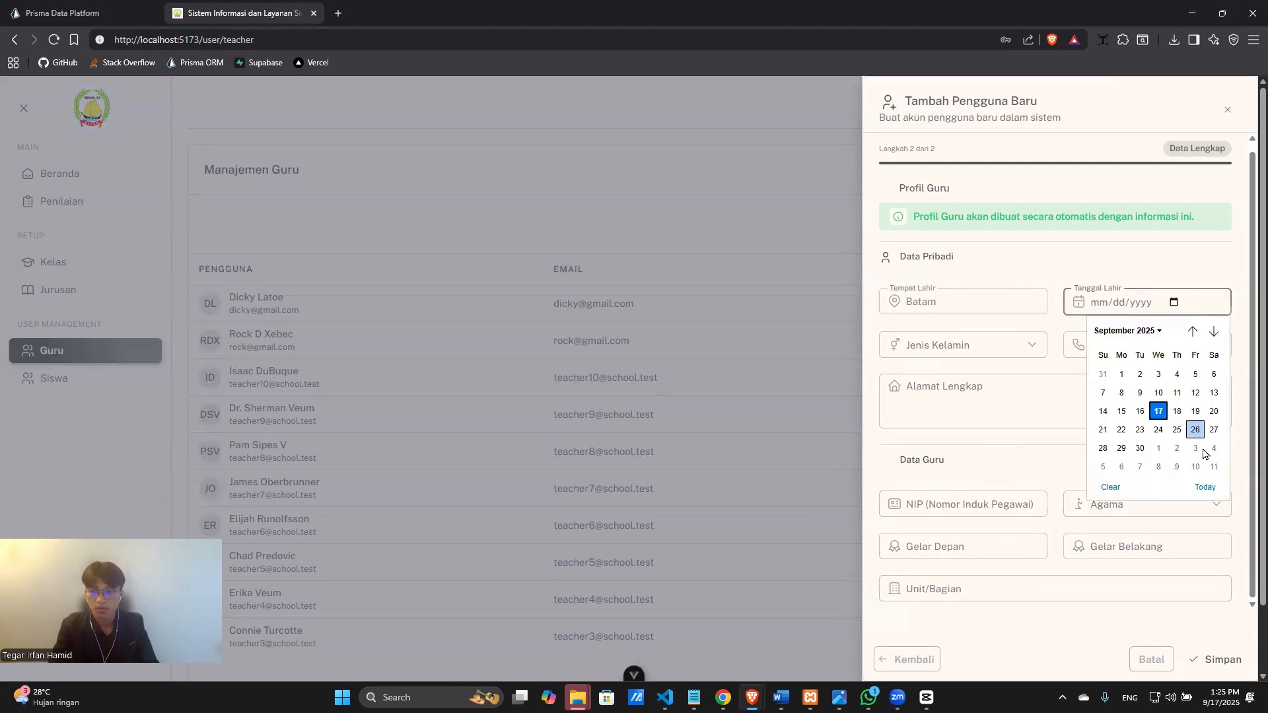
{"action": "left_click", "coordinate": [1205, 488]}
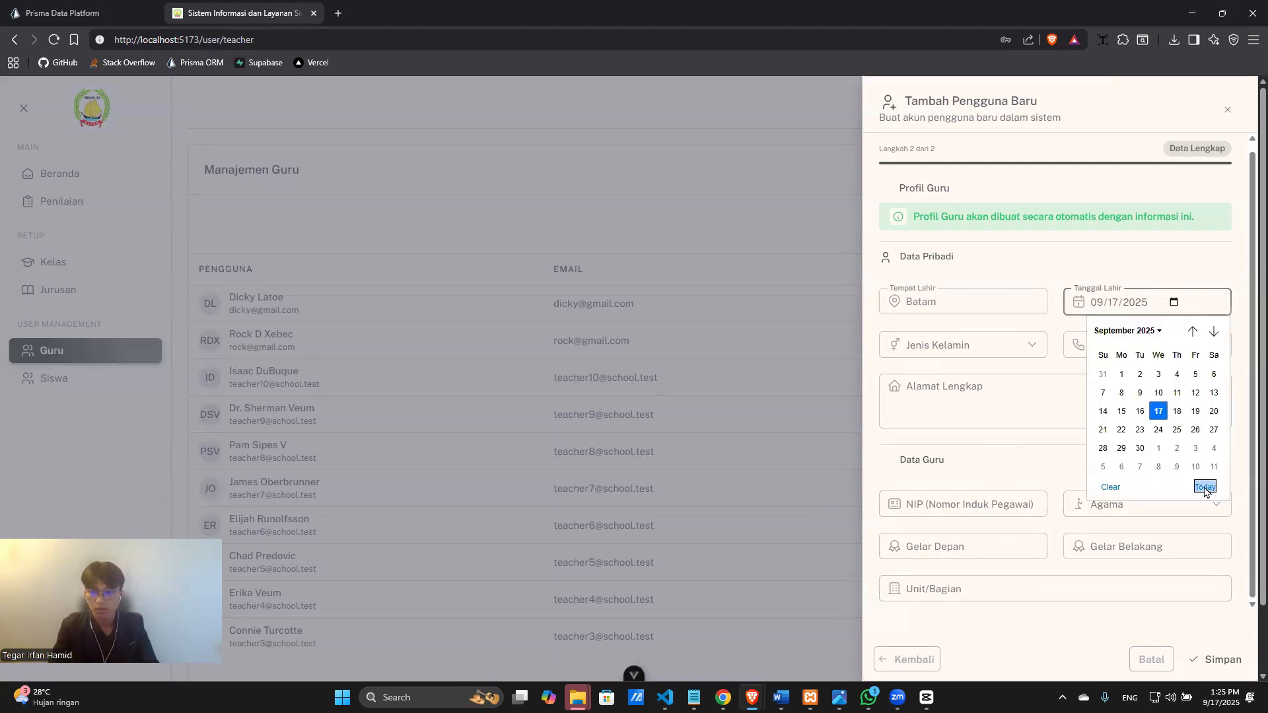
{"action": "left_click", "coordinate": [1008, 348]}
{"action": "left_click", "coordinate": [1033, 342]}
{"action": "left_click", "coordinate": [1010, 377]}
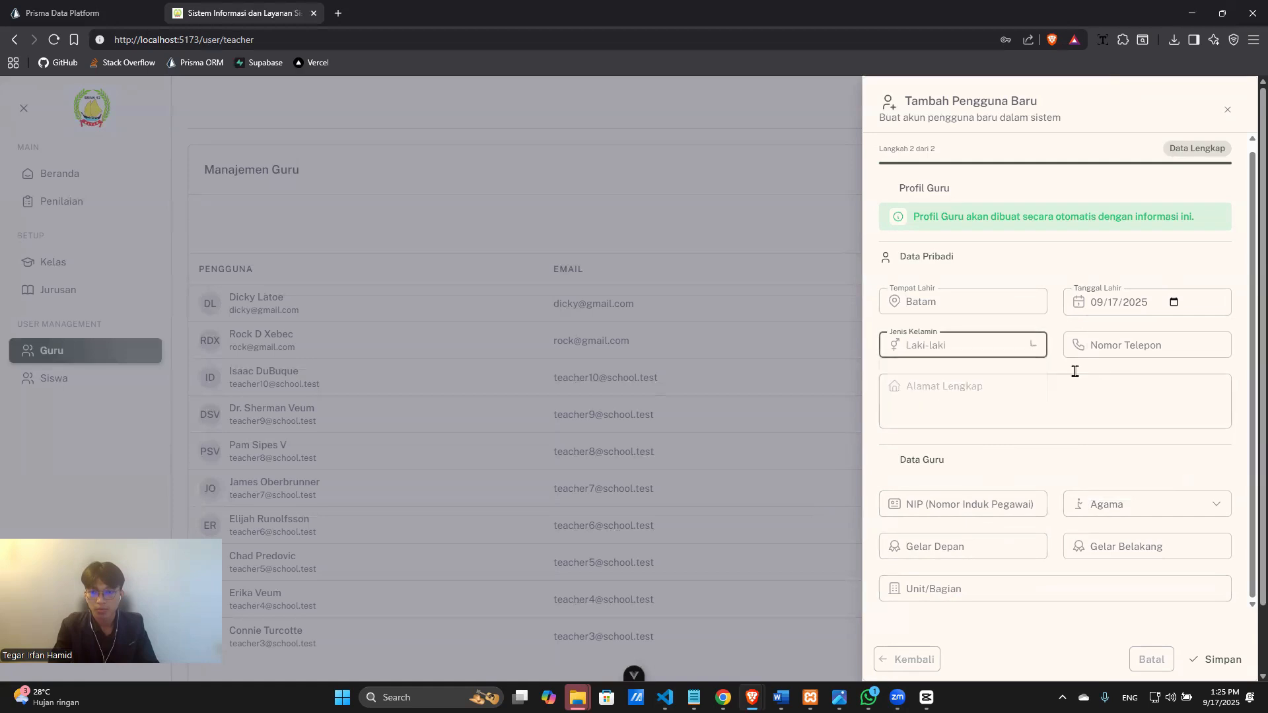
Enter the teacher's phone number and full home address.
{"action": "left_click", "coordinate": [1121, 346]}
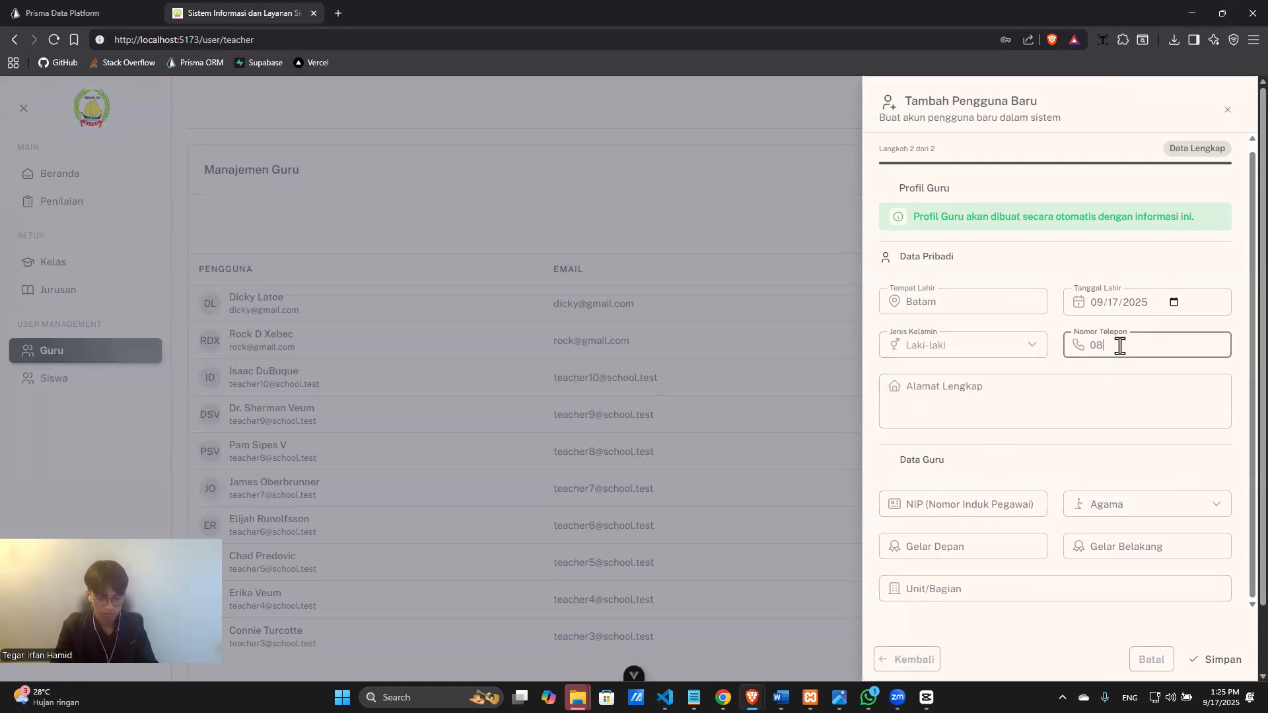
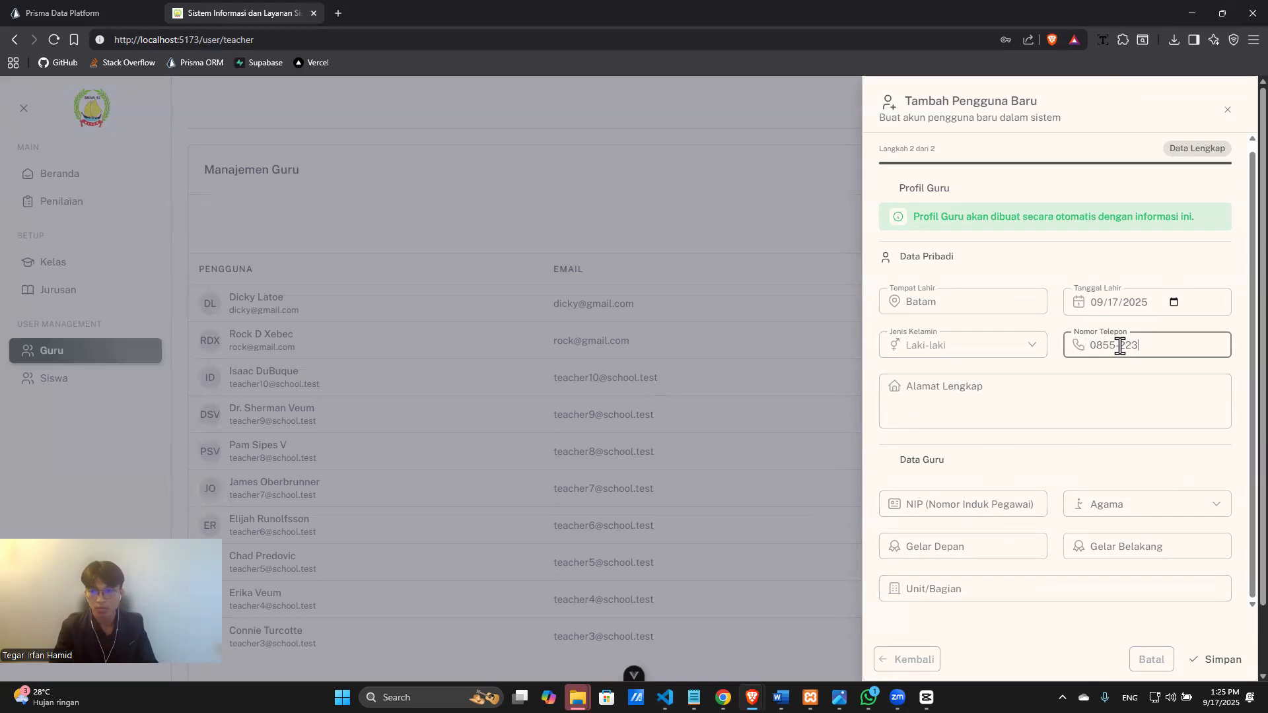
{"action": "left_click", "coordinate": [1103, 403]}
{"action": "type", "text": "Batam "}
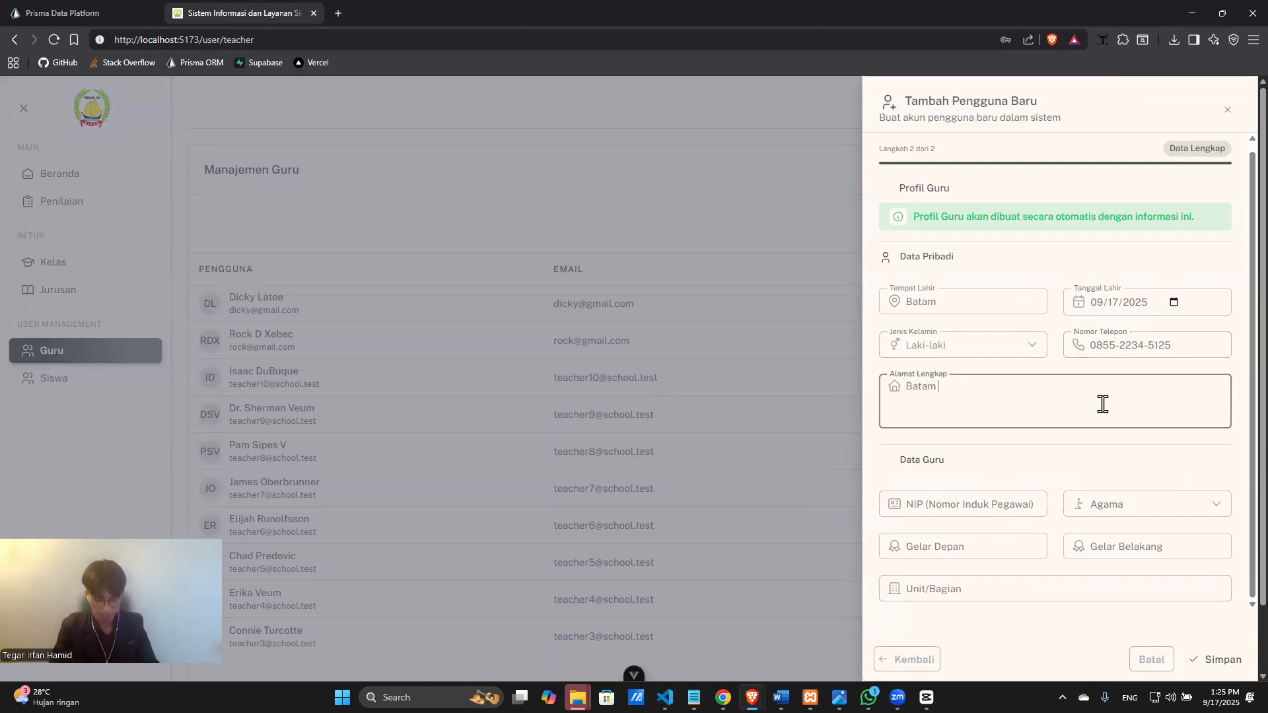
{"action": "type", "text": " Kepul"}
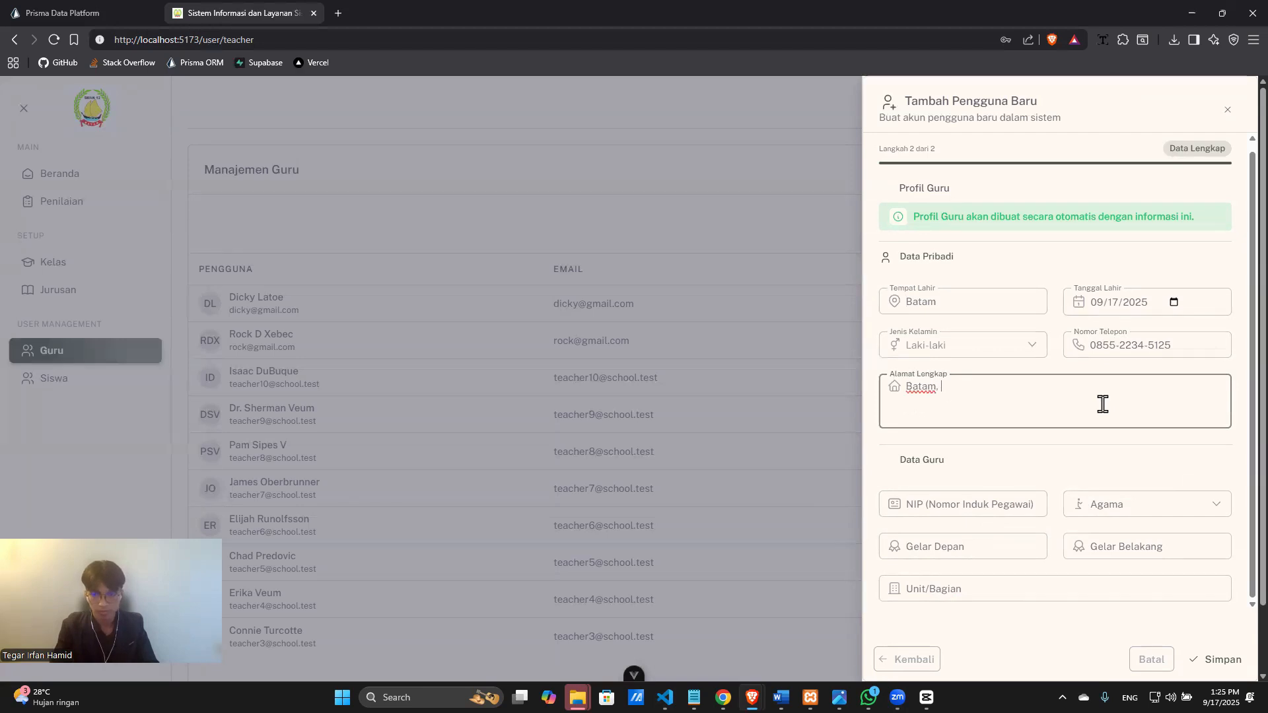
{"action": "type", "text": "auan Riau,"}
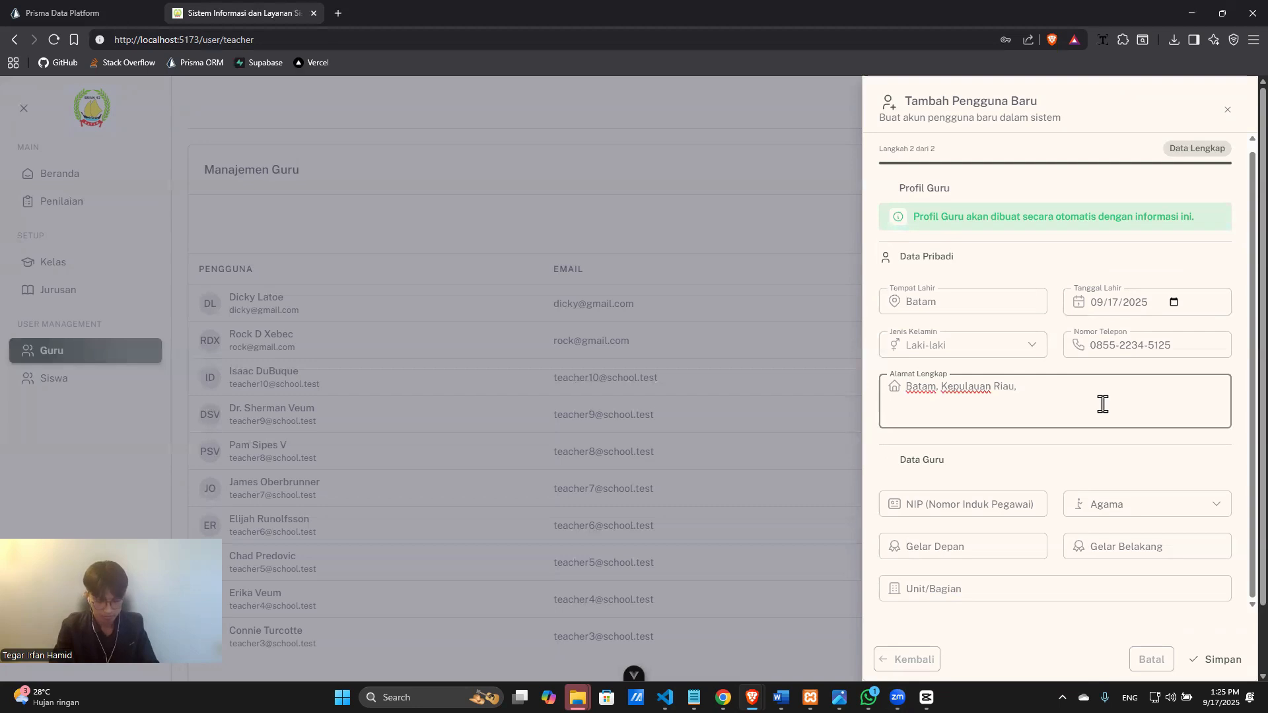
{"action": "type", "text": " Lubuk Baj"}
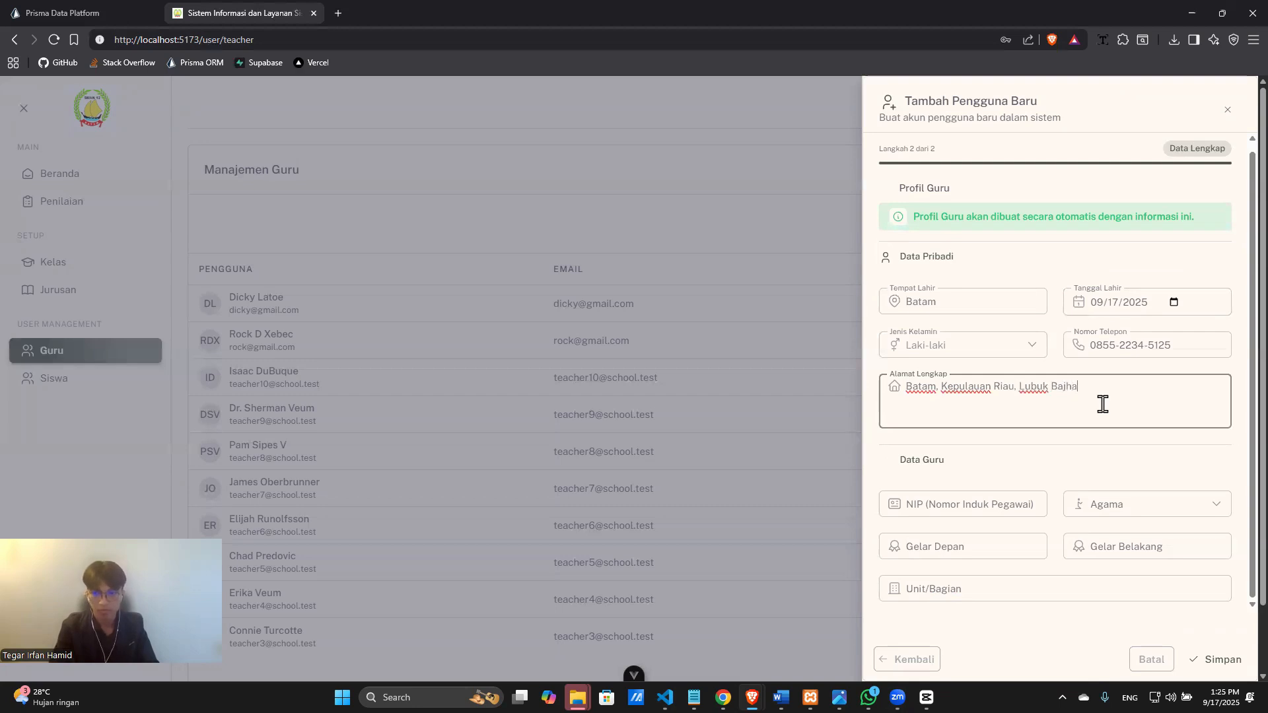
{"action": "type", "text": "a RT 01 RW"}
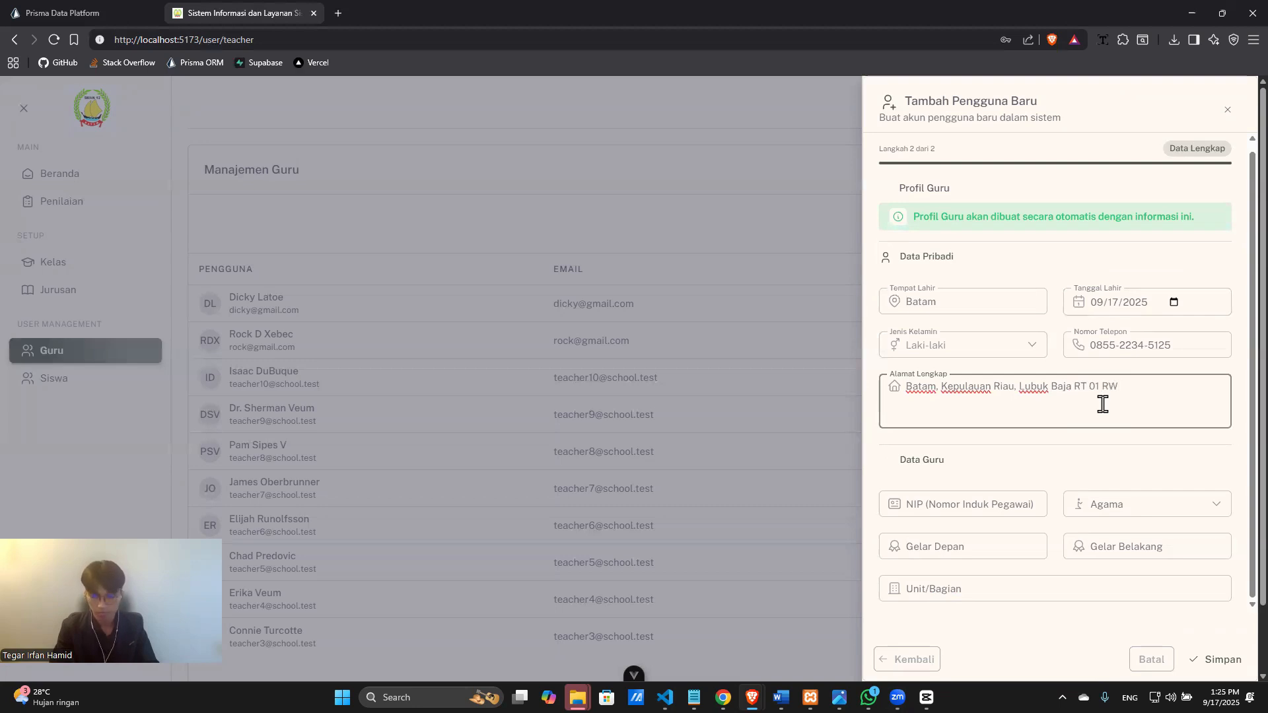
{"action": "type", "text": " 04"}
Enter NIP 22 and choose Islam as the religion.
{"action": "left_click", "coordinate": [967, 507]}
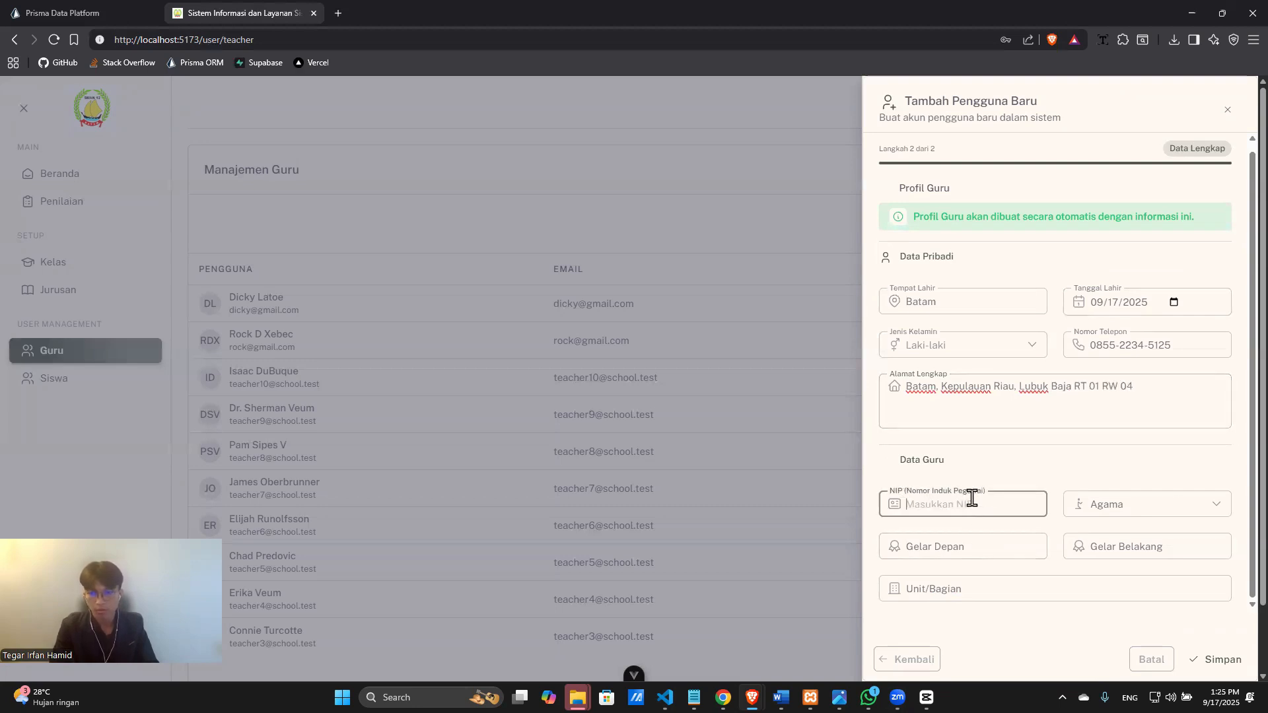
{"action": "type", "text": "22345125"}
{"action": "left_click", "coordinate": [1082, 504]}
{"action": "key", "text": "Down"}
{"action": "key", "text": "Return"}
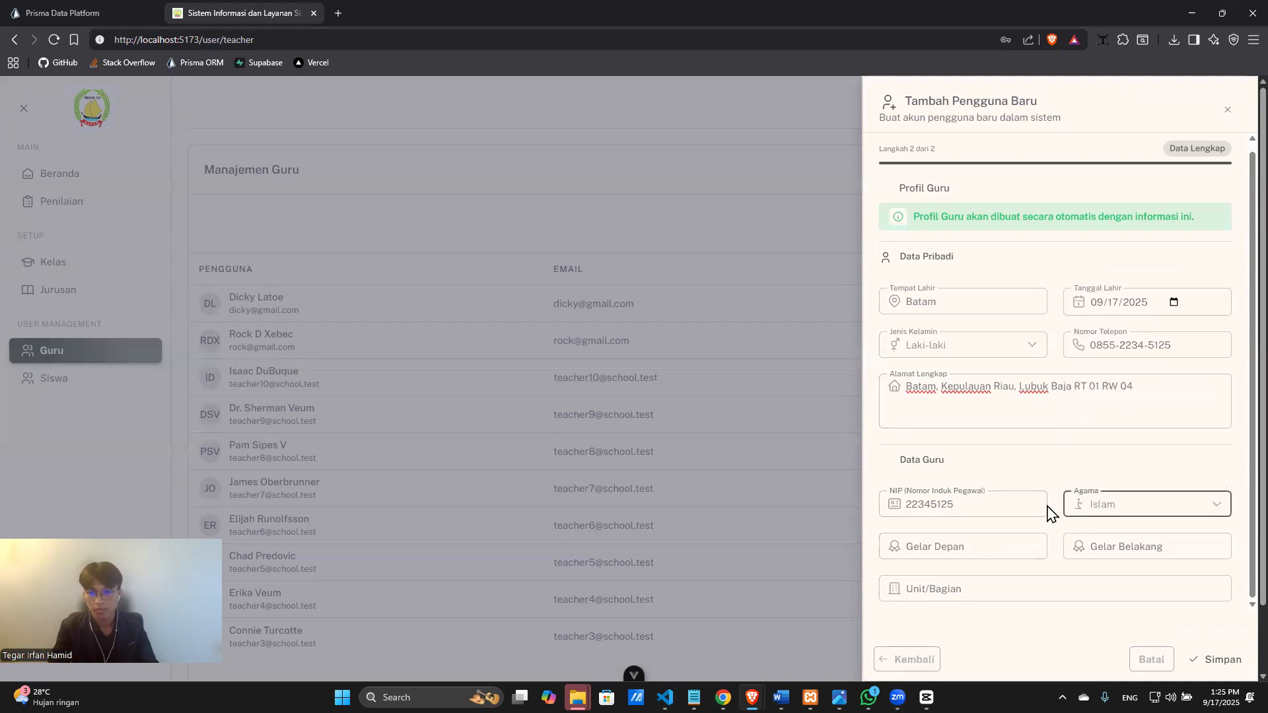
Fill the academic titles: front title S.pd and back title M. Pd.
{"action": "left_click", "coordinate": [974, 552]}
{"action": "type", "text": "S."}
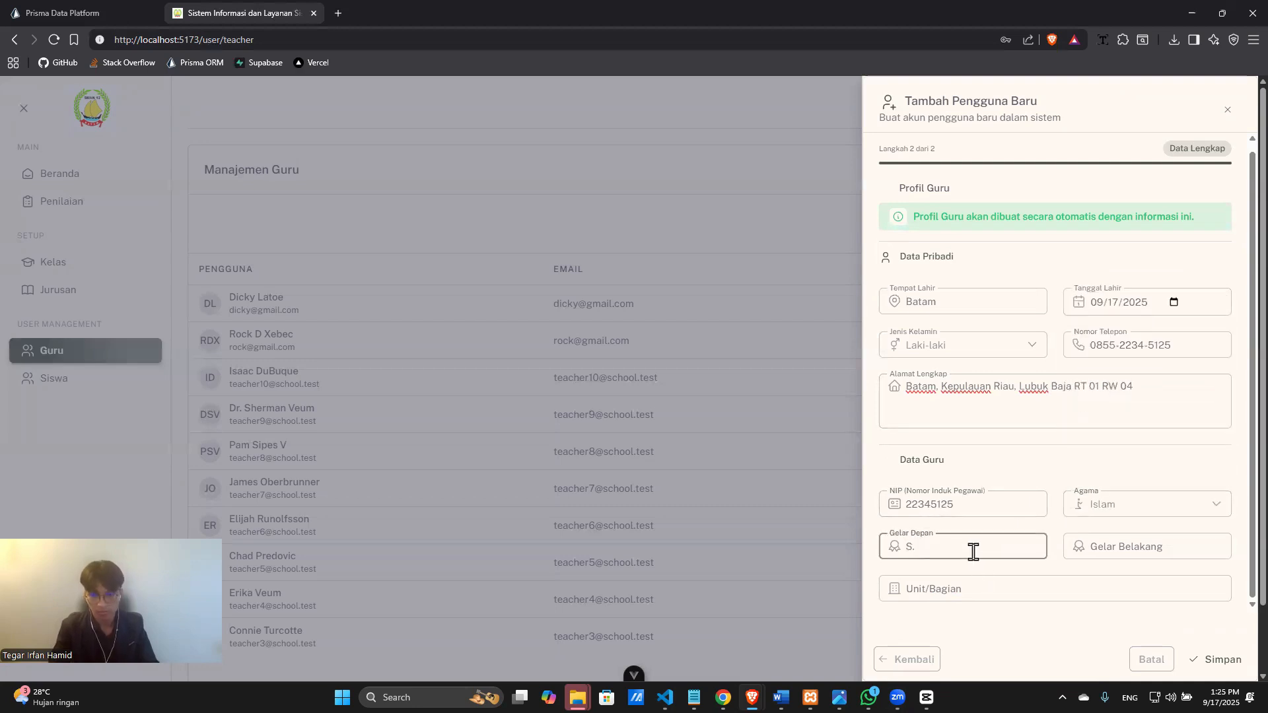
{"action": "type", "text": "pd"}
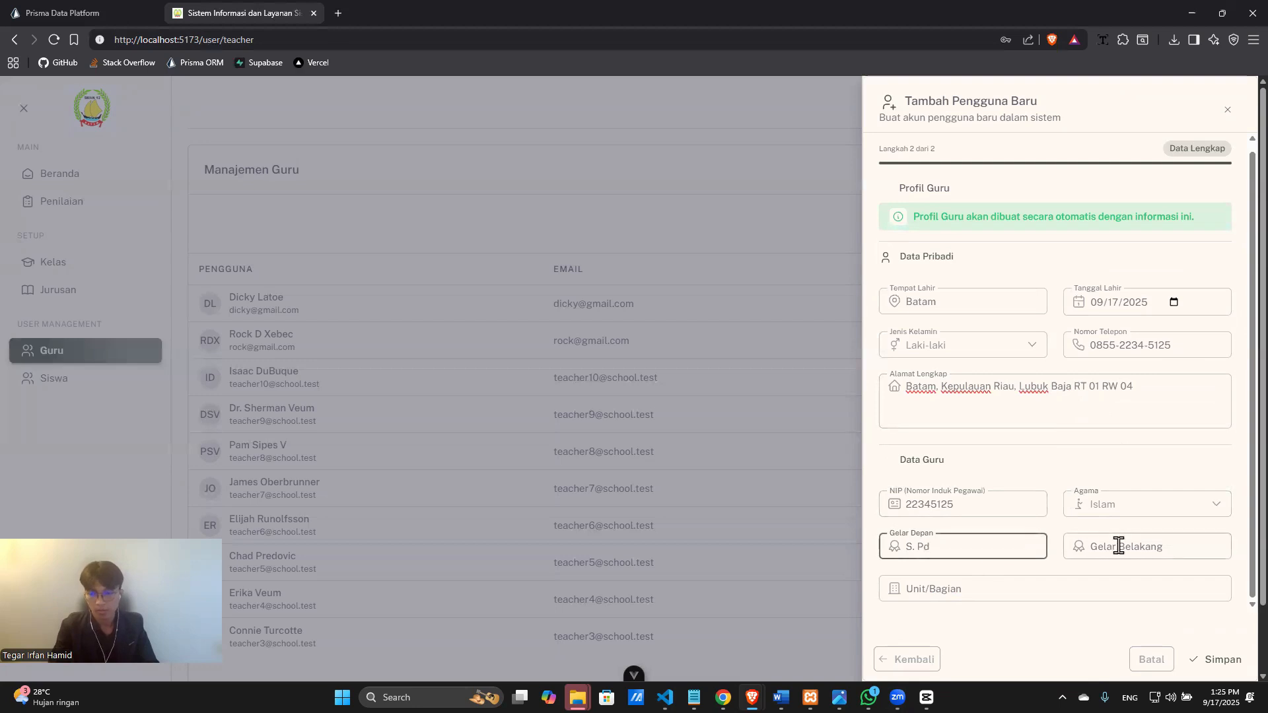
{"action": "left_click", "coordinate": [1120, 546]}
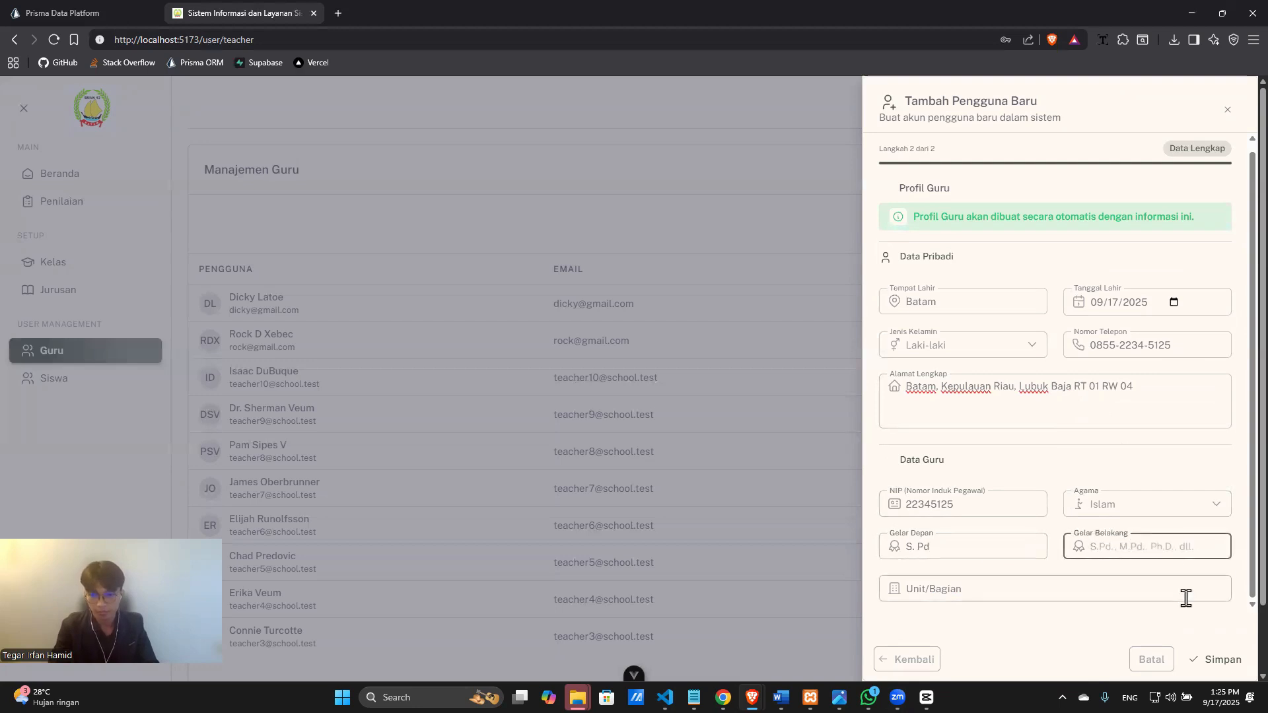
{"action": "type", "text": "M. Pd"}
{"action": "left_click", "coordinate": [946, 547]}
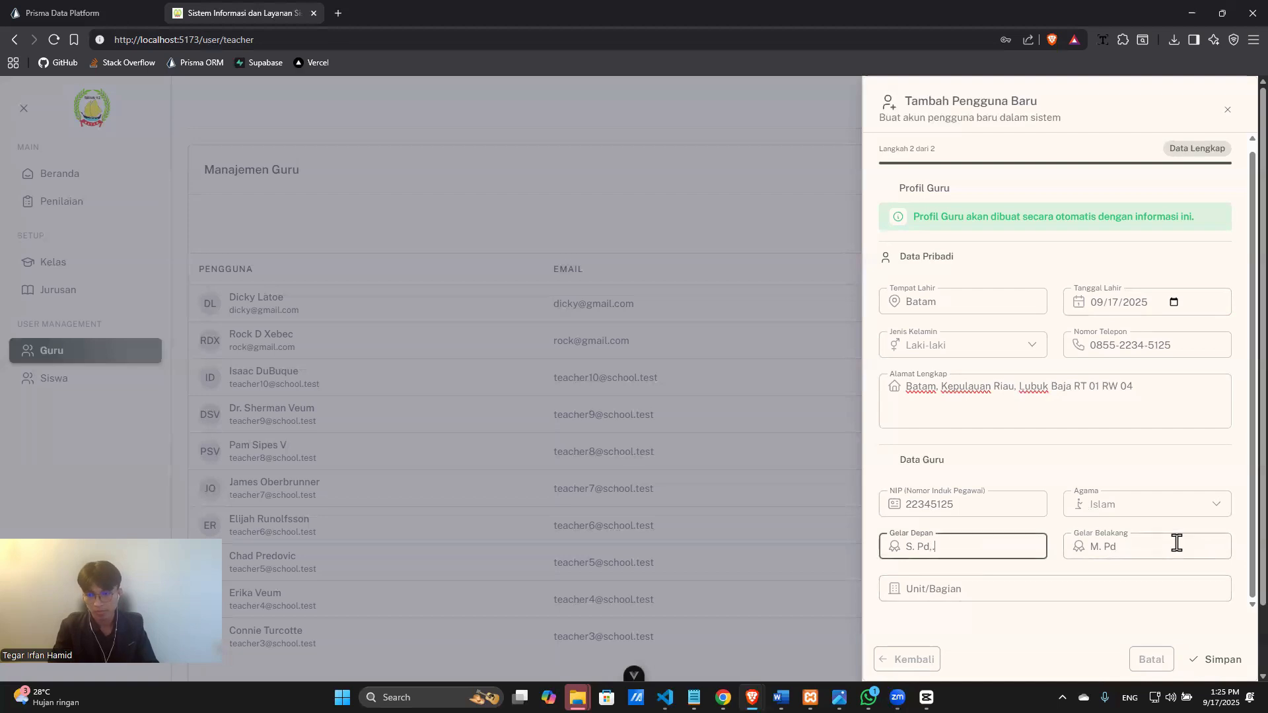
Set the unit to Tata Usaha and save the new teacher account.
{"action": "left_click", "coordinate": [1047, 583]}
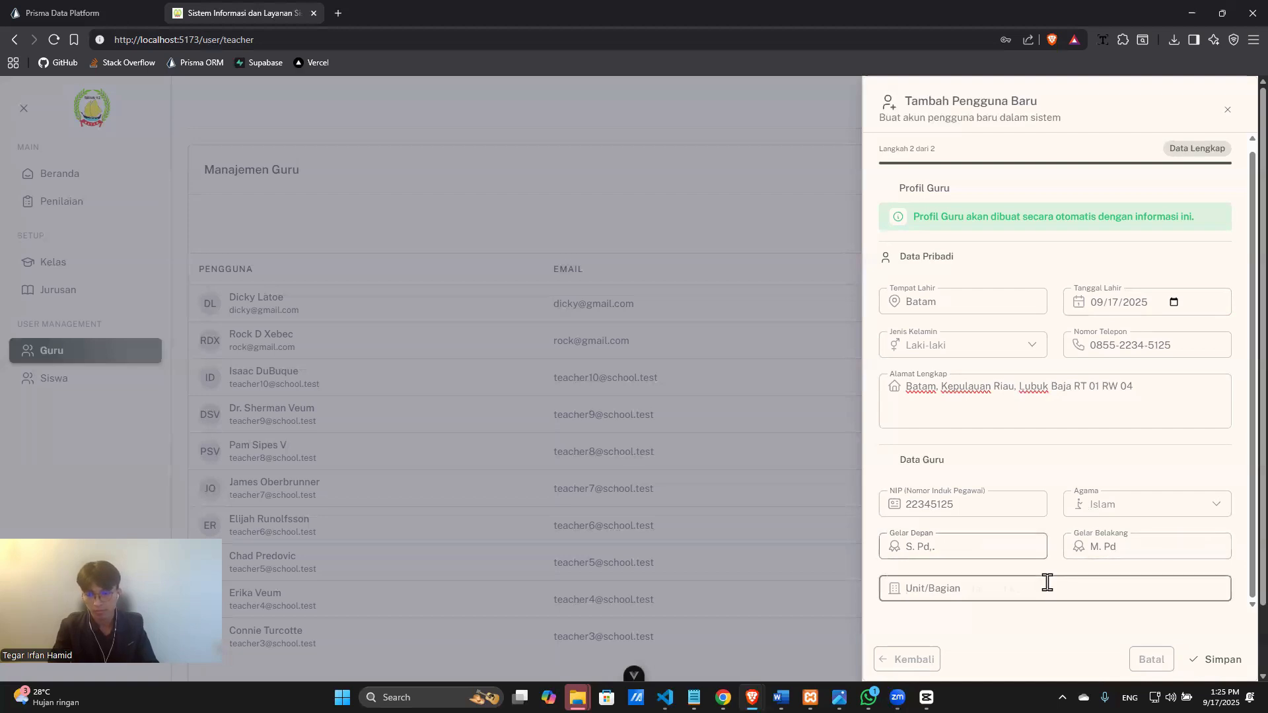
{"action": "left_click", "coordinate": [994, 540]}
{"action": "left_click", "coordinate": [1001, 579]}
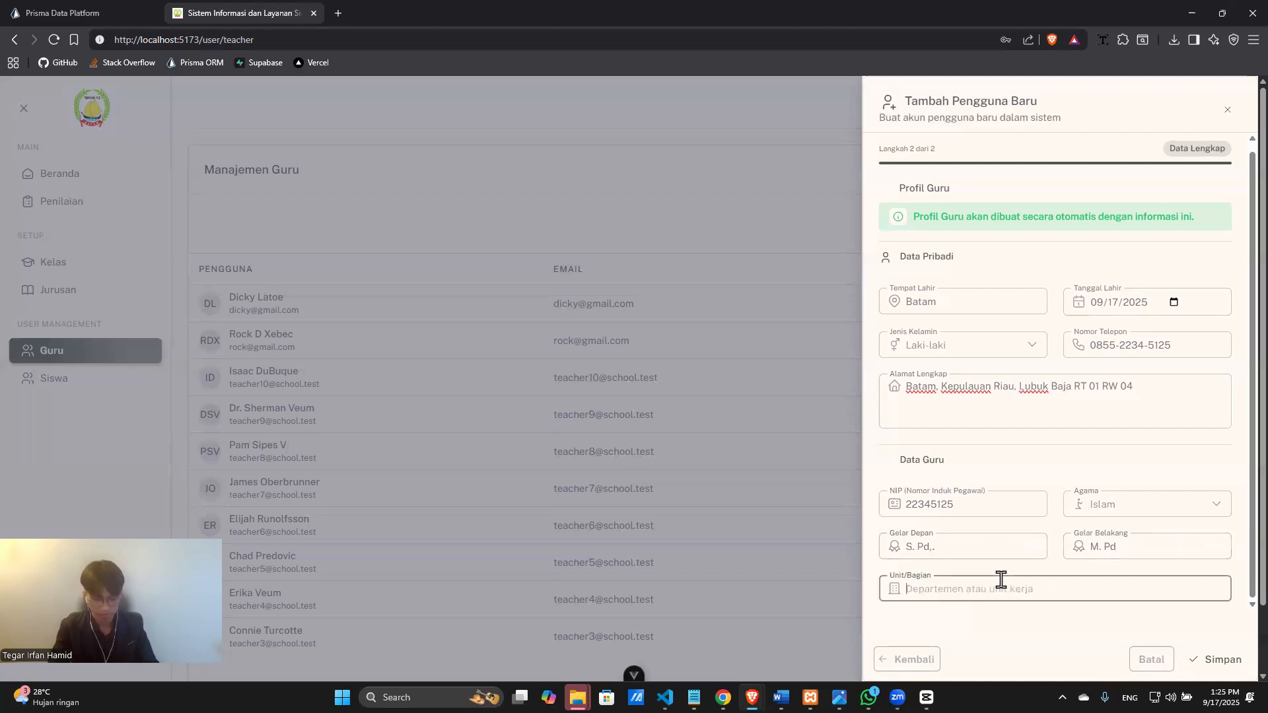
{"action": "type", "text": "Tat"}
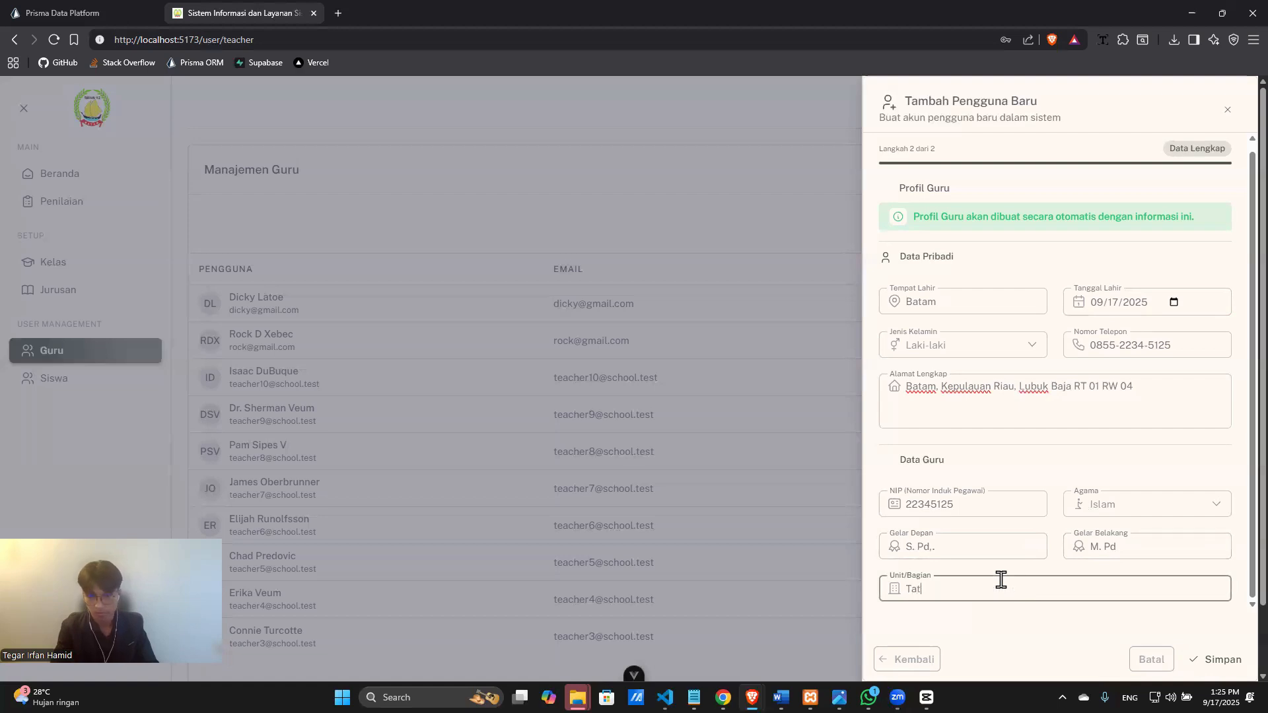
{"action": "type", "text": "a Usaha"}
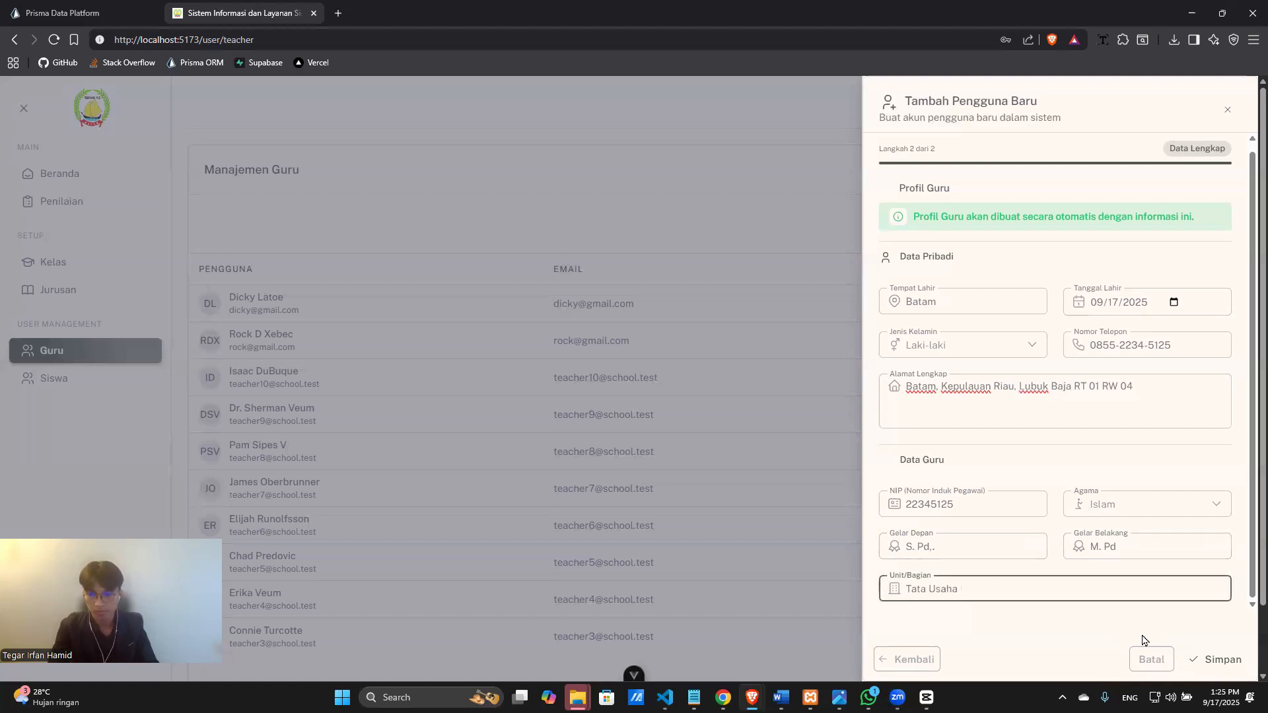
{"action": "left_click", "coordinate": [1191, 658]}
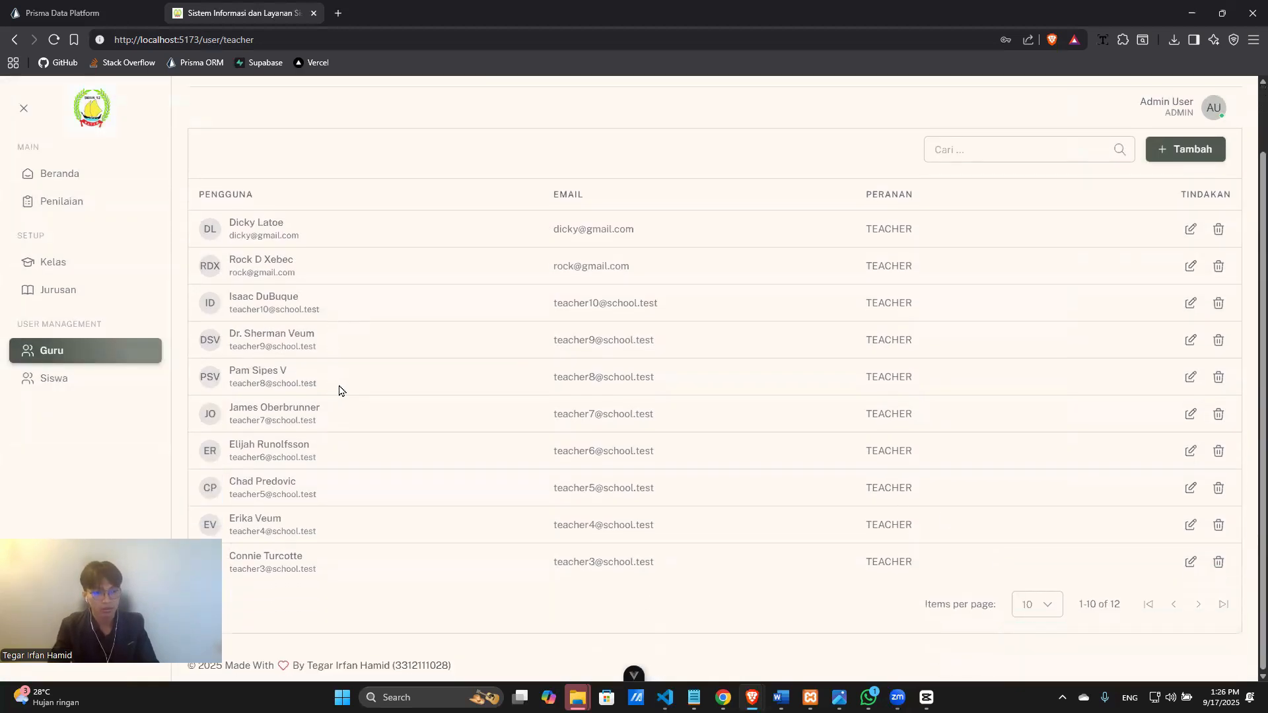
Page to the second page of teachers and back to page 1 to verify the 13-entry list.
{"action": "scroll", "coordinate": [726, 406], "scroll_direction": "down", "scroll_amount": 2}
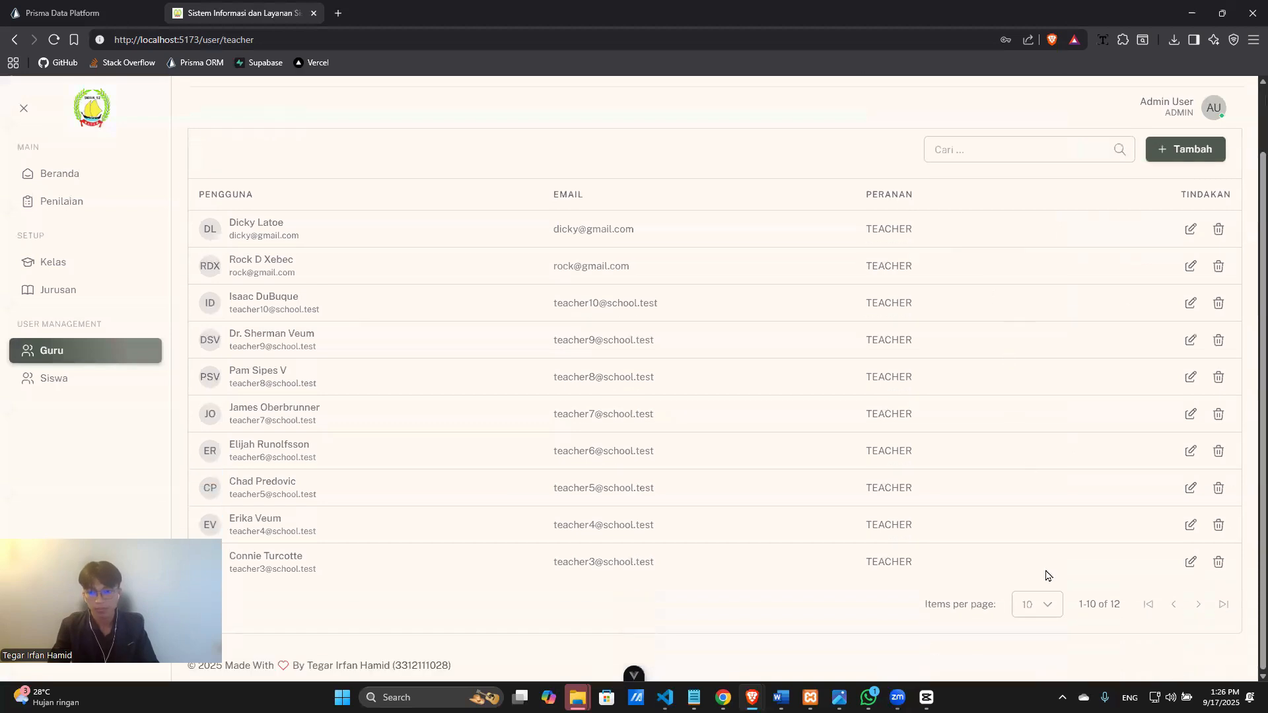
{"action": "left_click", "coordinate": [1197, 605]}
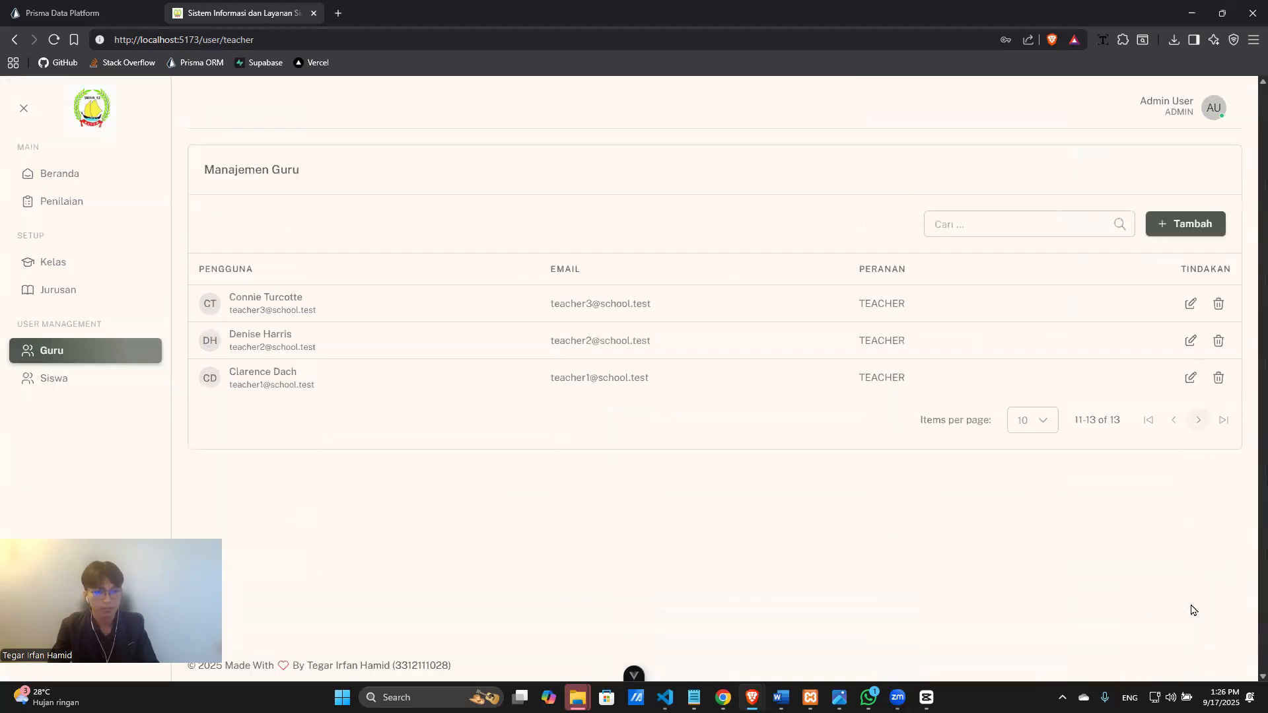
{"action": "left_click", "coordinate": [1172, 421]}
{"action": "scroll", "coordinate": [357, 409], "scroll_direction": "down", "scroll_amount": 2}
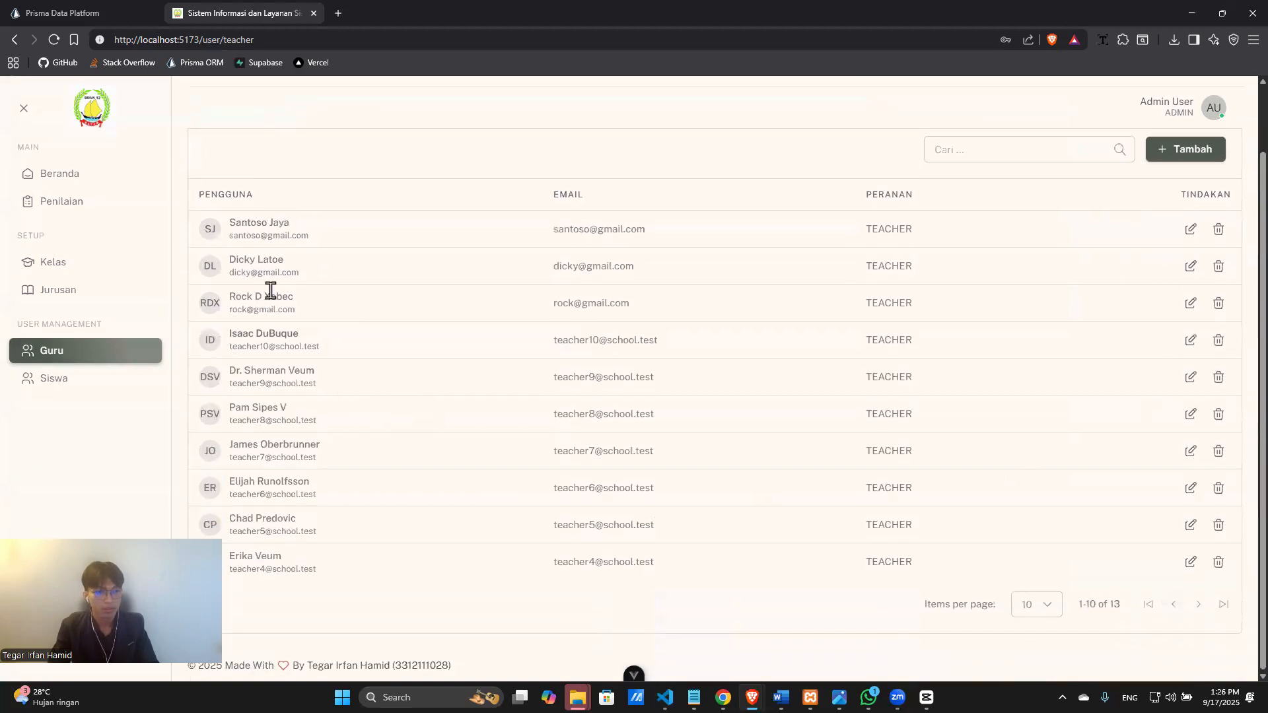
{"action": "scroll", "coordinate": [258, 294], "scroll_direction": "up", "scroll_amount": 2}
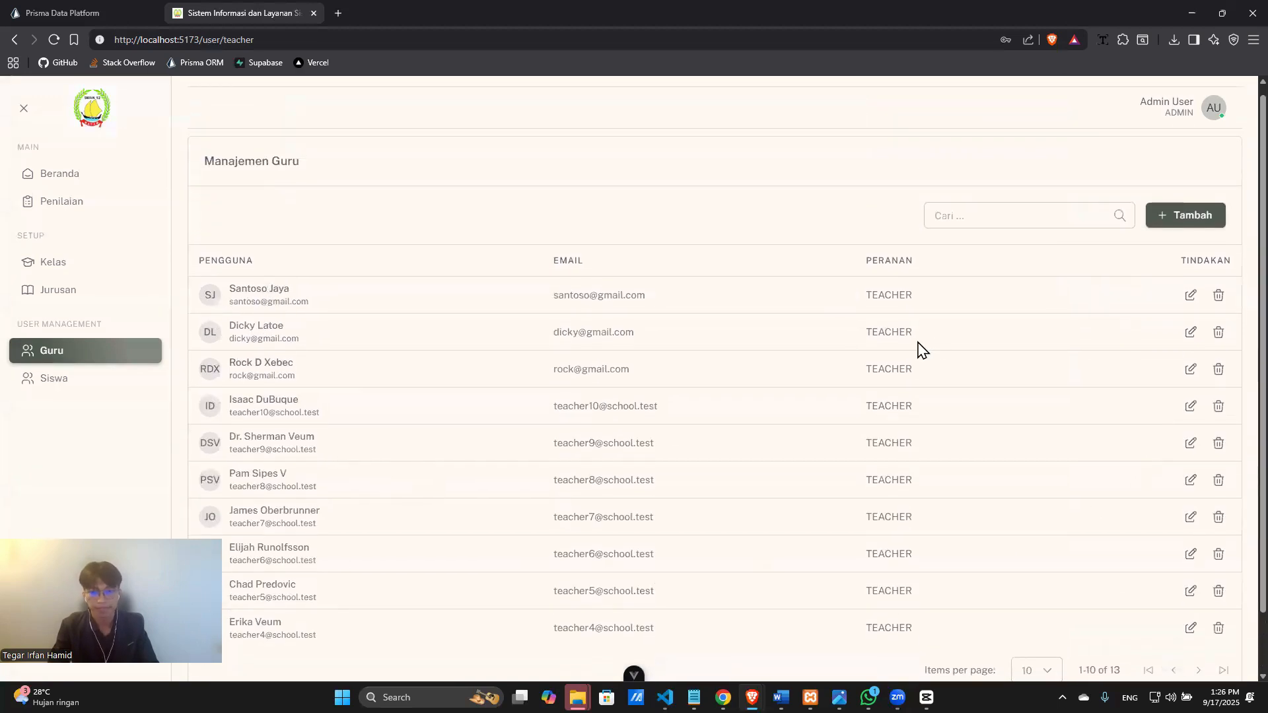
Edit the top teacher's profile, replacing the full address with just city and province.
{"action": "left_click", "coordinate": [1189, 296]}
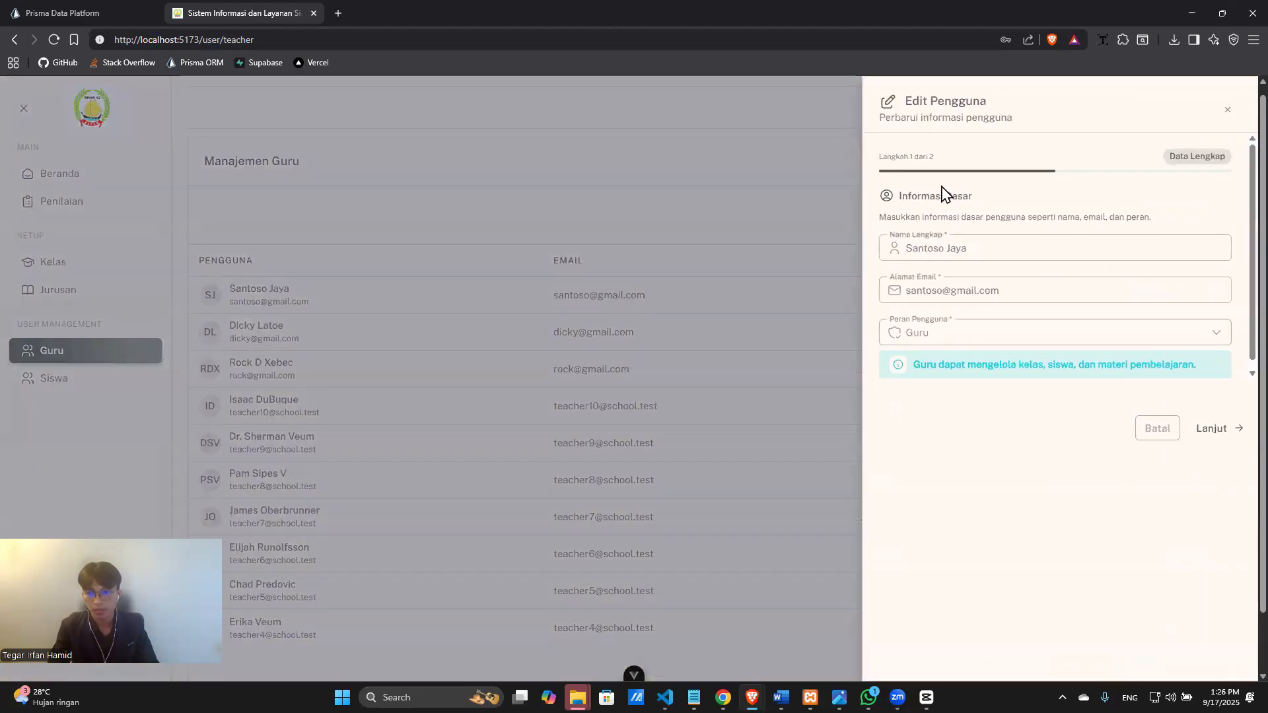
{"action": "left_click", "coordinate": [1217, 428]}
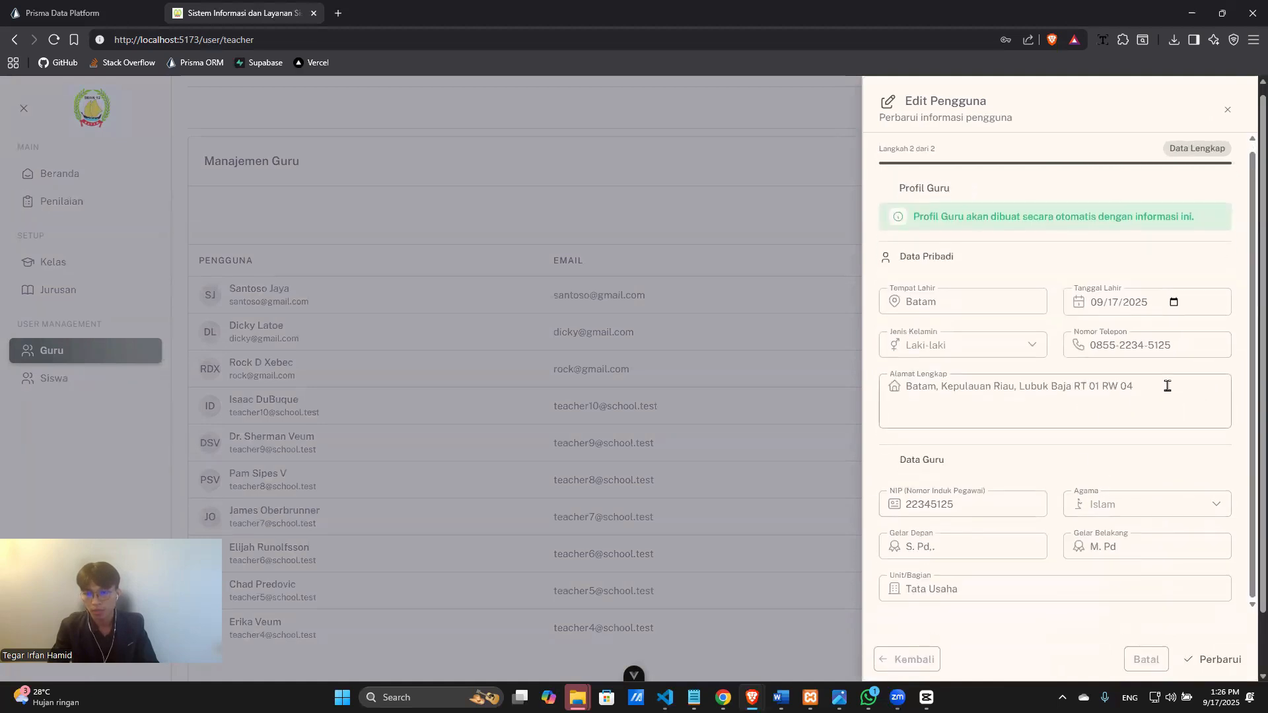
{"action": "left_click_drag", "start_coordinate": [1161, 387], "coordinate": [905, 385]}
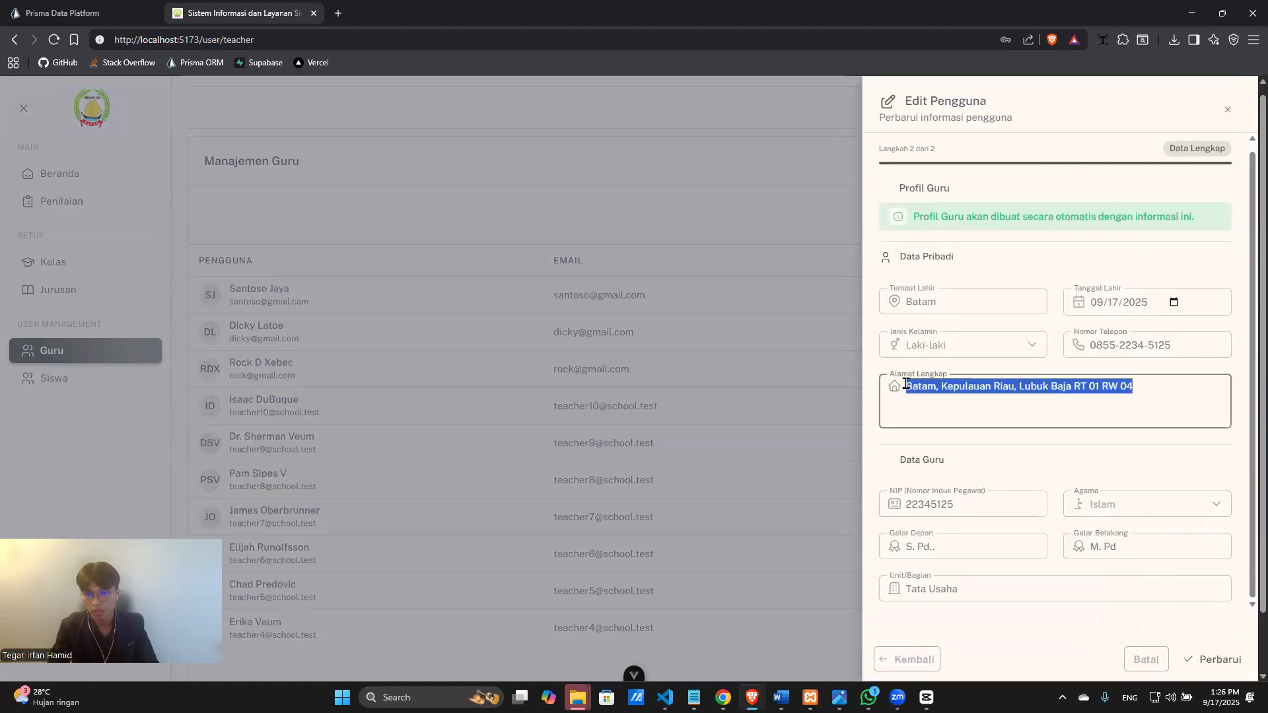
{"action": "left_click", "coordinate": [1156, 394]}
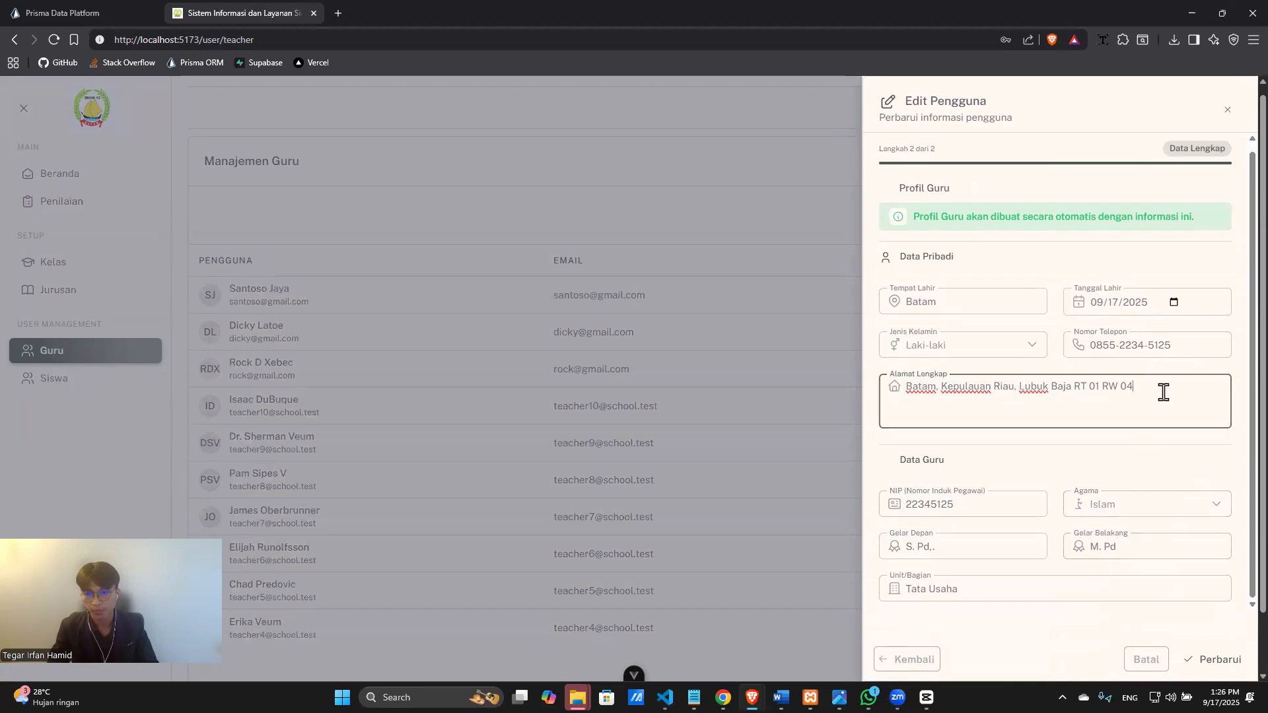
{"action": "left_click_drag", "start_coordinate": [1135, 388], "coordinate": [908, 387]}
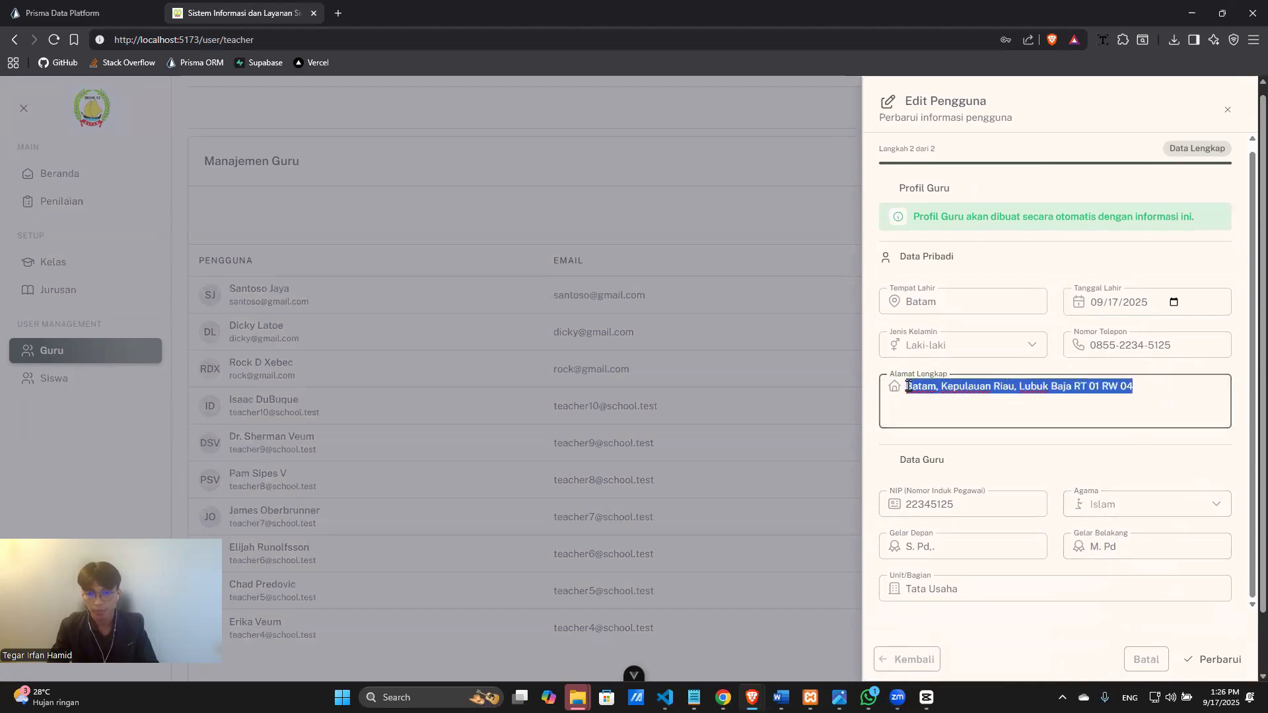
{"action": "type", "text": "Bat"}
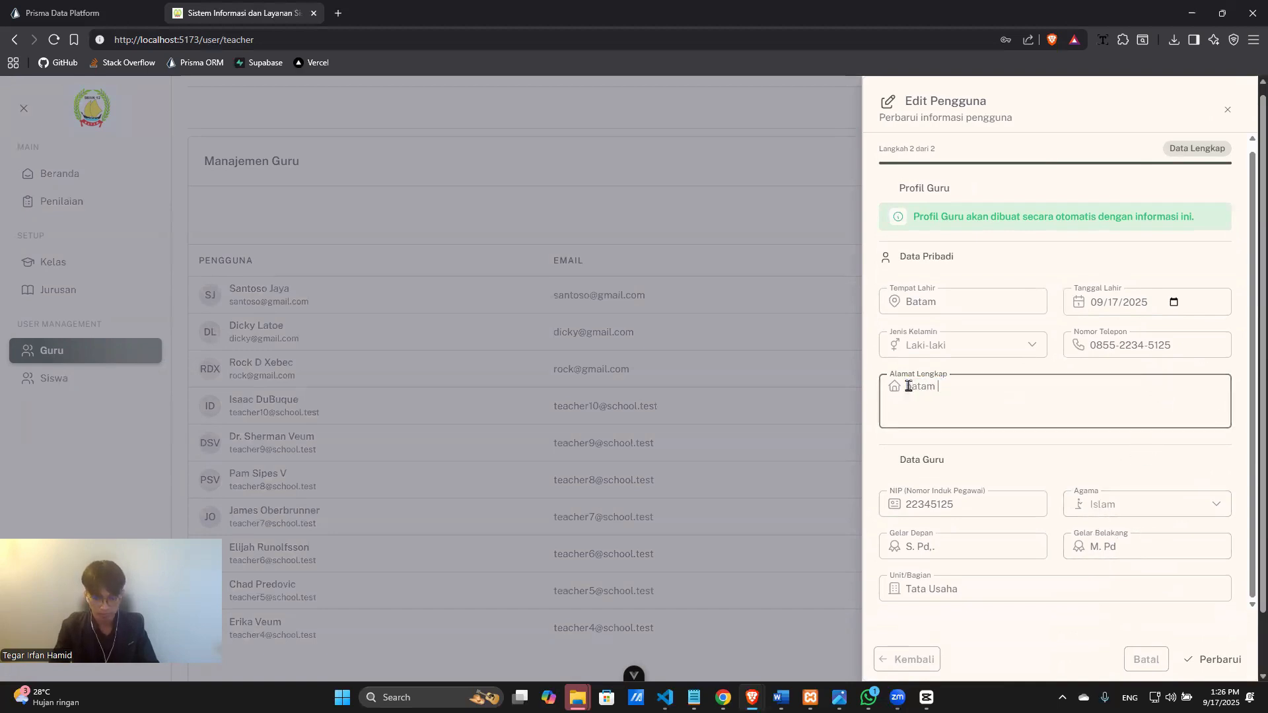
{"action": "type", "text": "am, Riau"}
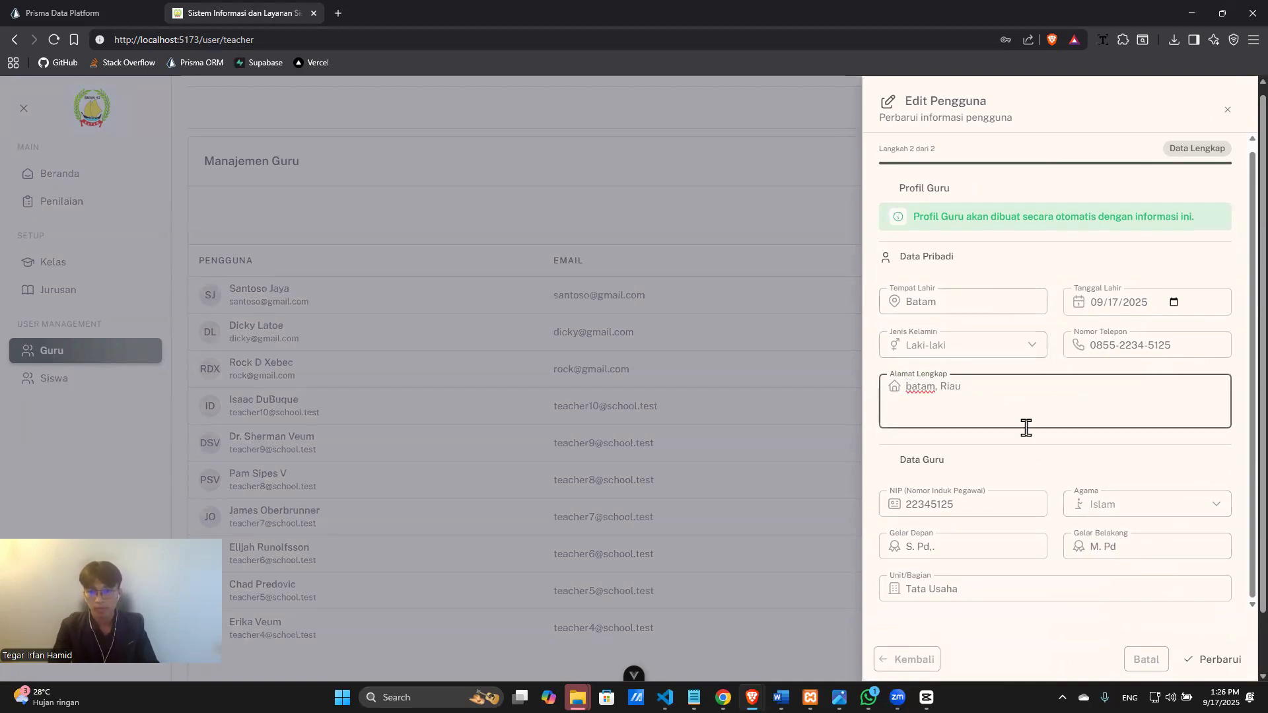
Change the religion to Kristen Protestan and add a digit to the phone number.
{"action": "left_click", "coordinate": [1136, 504]}
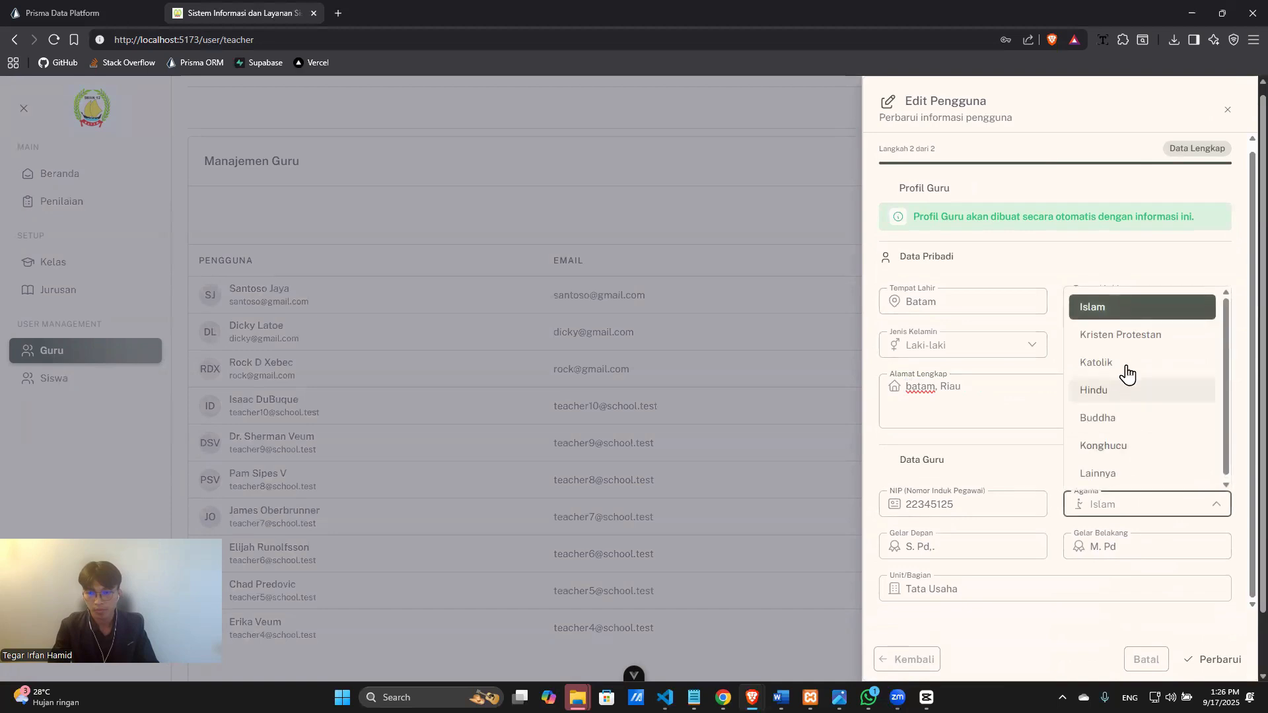
{"action": "left_click", "coordinate": [1127, 336]}
{"action": "left_click", "coordinate": [1178, 344]}
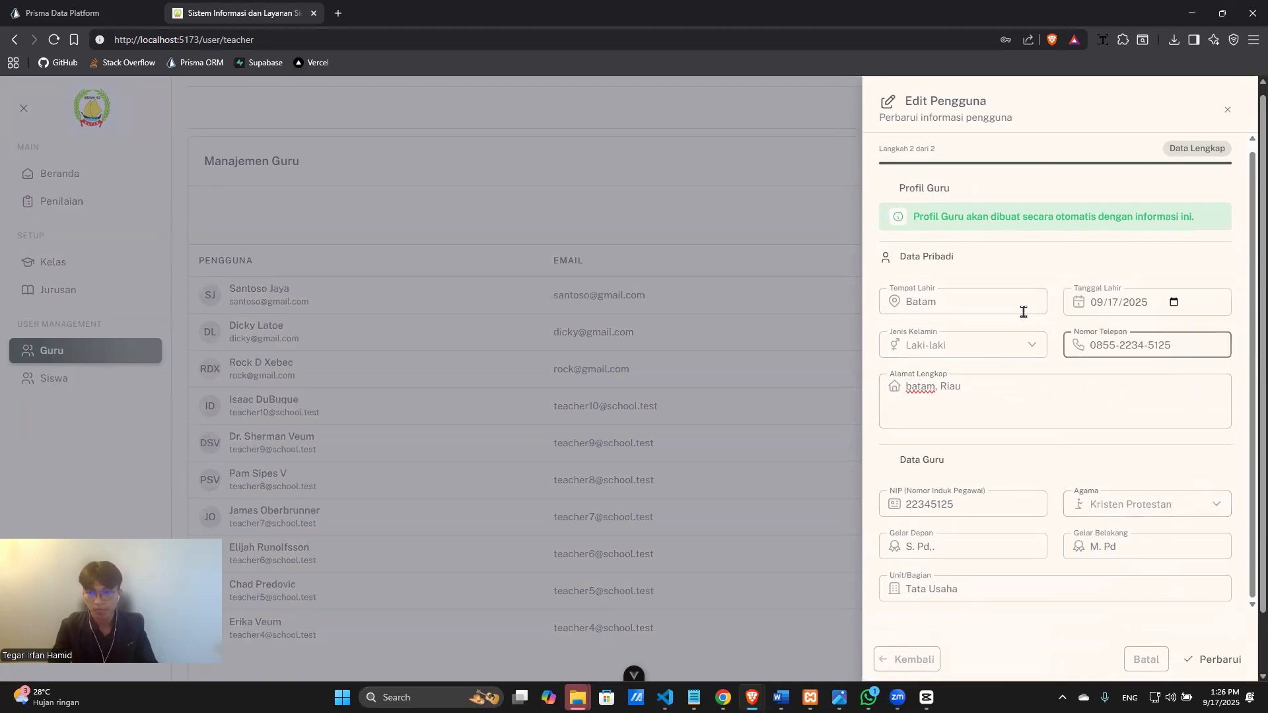
{"action": "type", "text": "5"}
{"action": "left_click", "coordinate": [988, 302]}
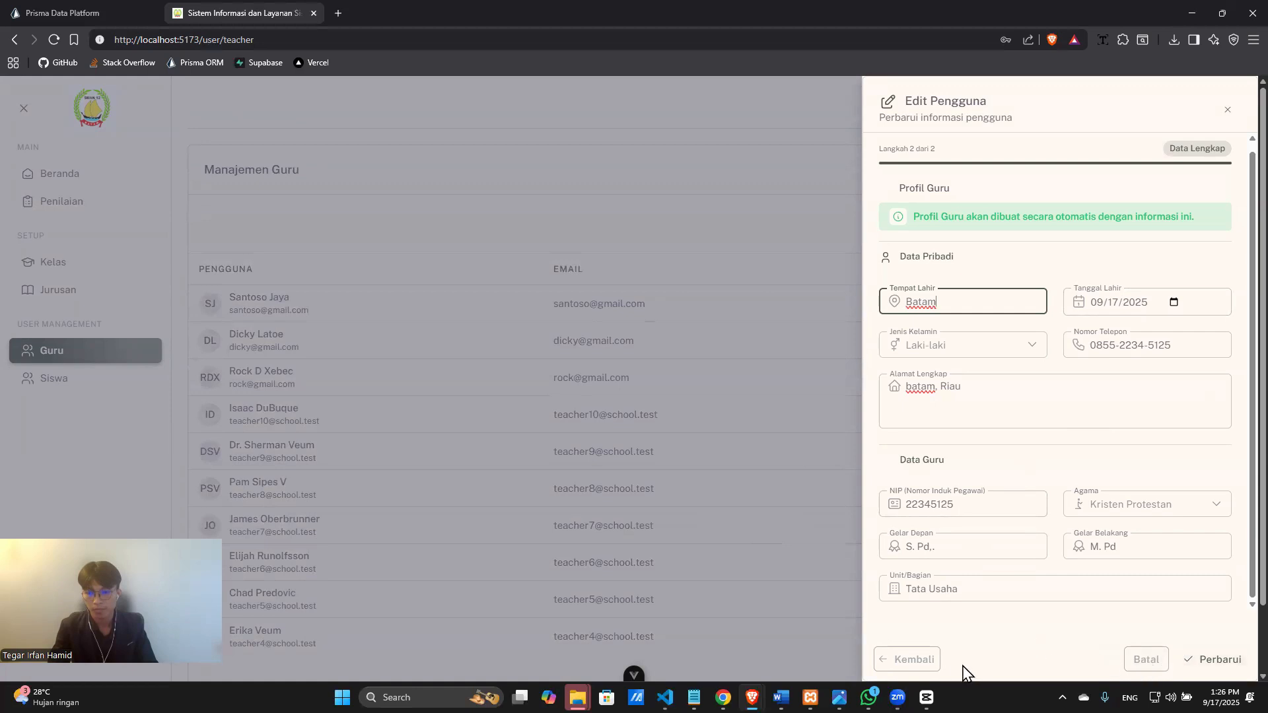
Return to the basic information step, append an extra word to the full name, and continue.
{"action": "left_click", "coordinate": [924, 662]}
{"action": "left_click", "coordinate": [1015, 250]}
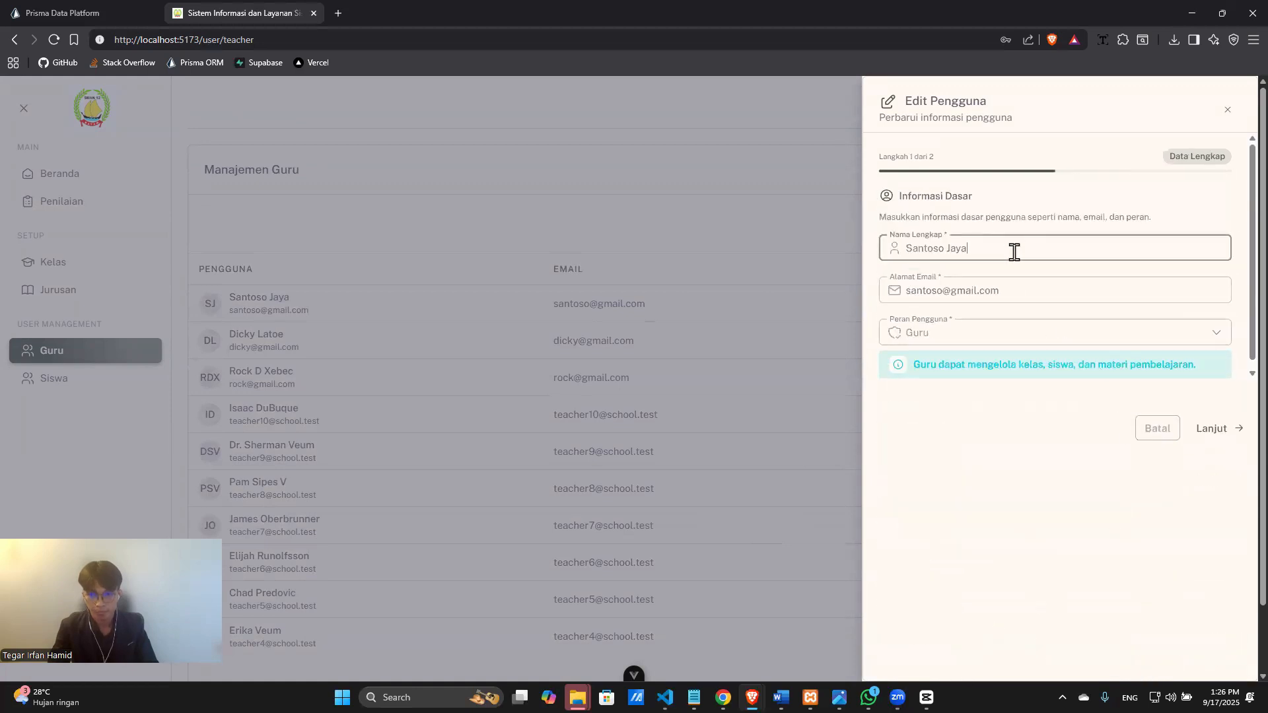
{"action": "type", "text": "Abd"}
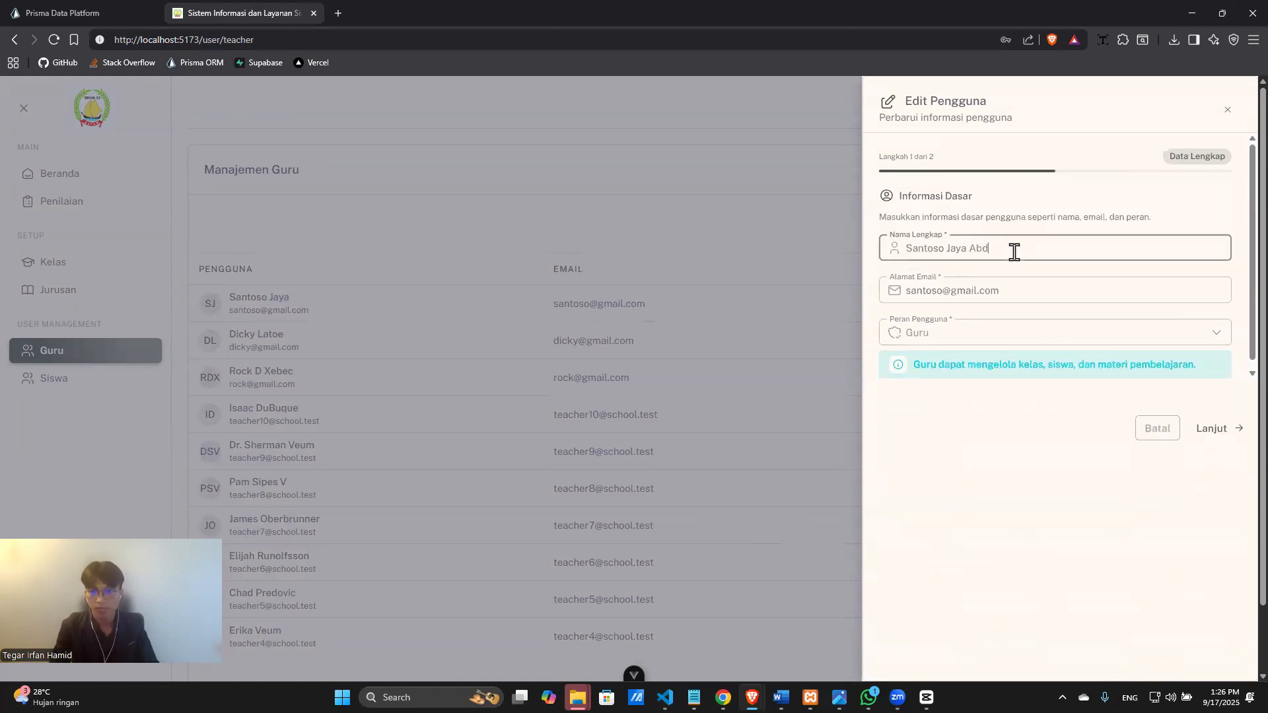
{"action": "type", "text": "i"}
{"action": "left_click", "coordinate": [1214, 428]}
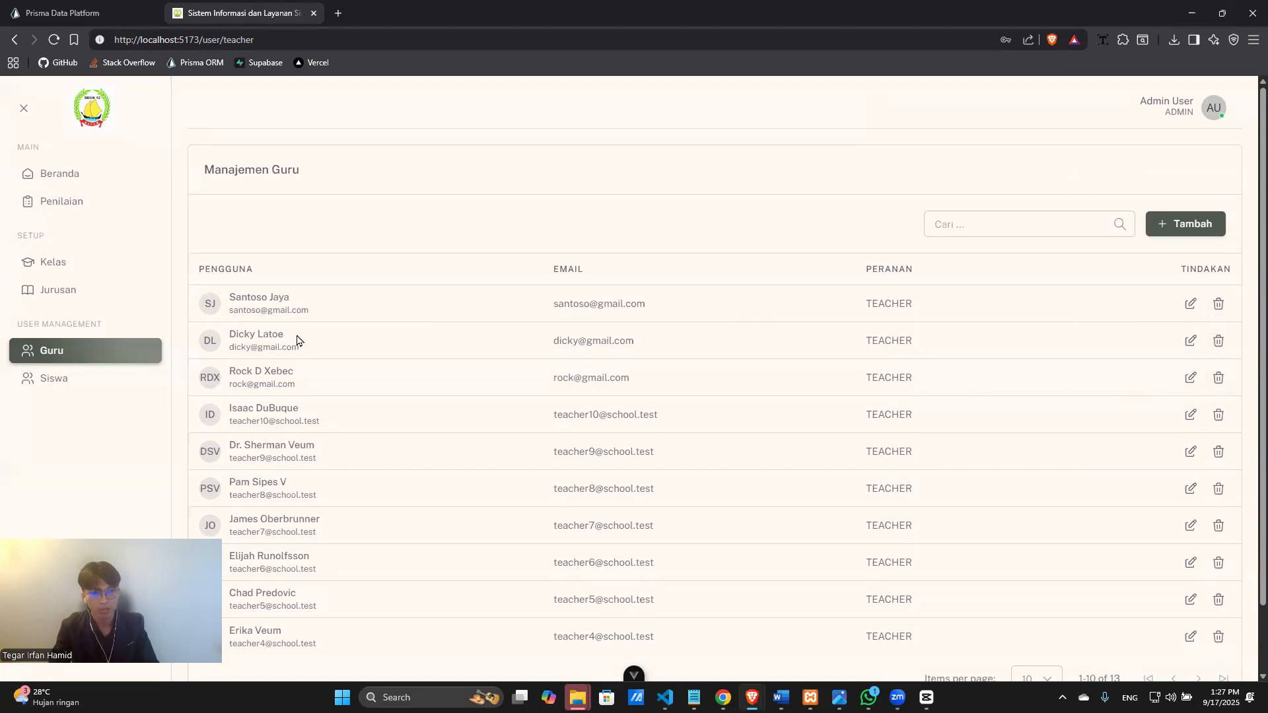
Delete the second teacher account in the list and confirm the deletion.
{"action": "left_click", "coordinate": [1219, 341]}
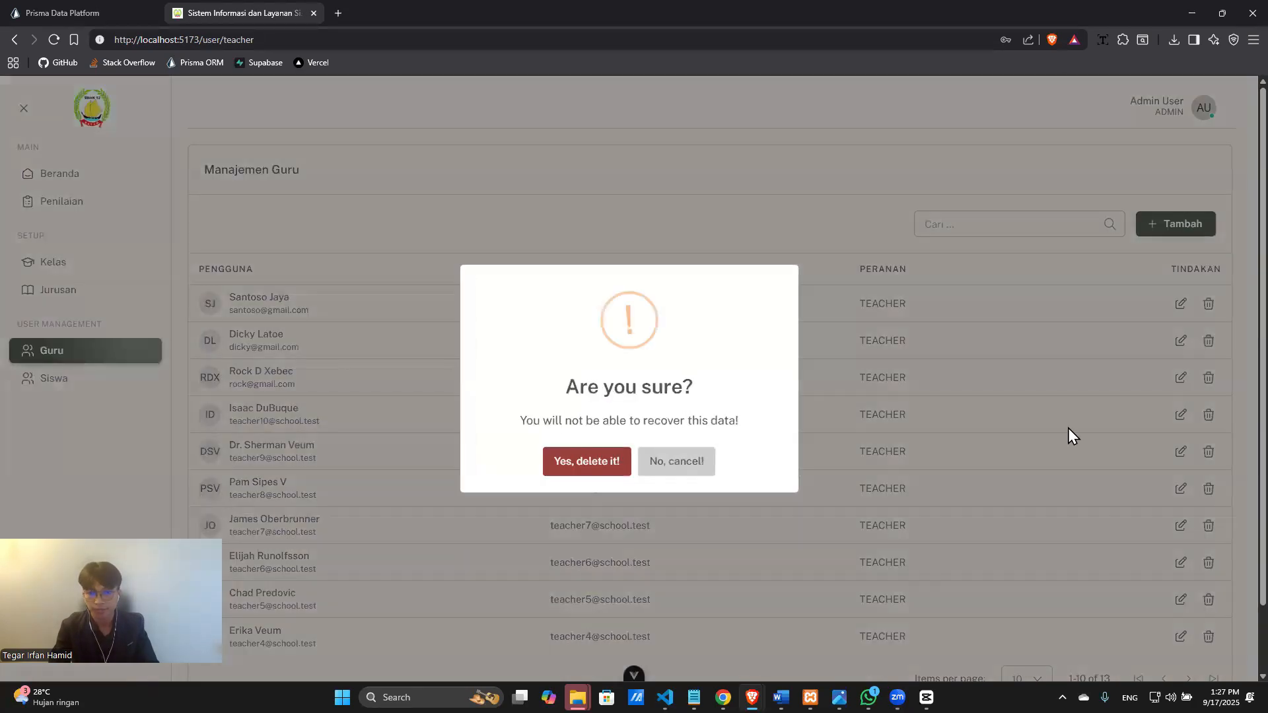
{"action": "left_click", "coordinate": [606, 457]}
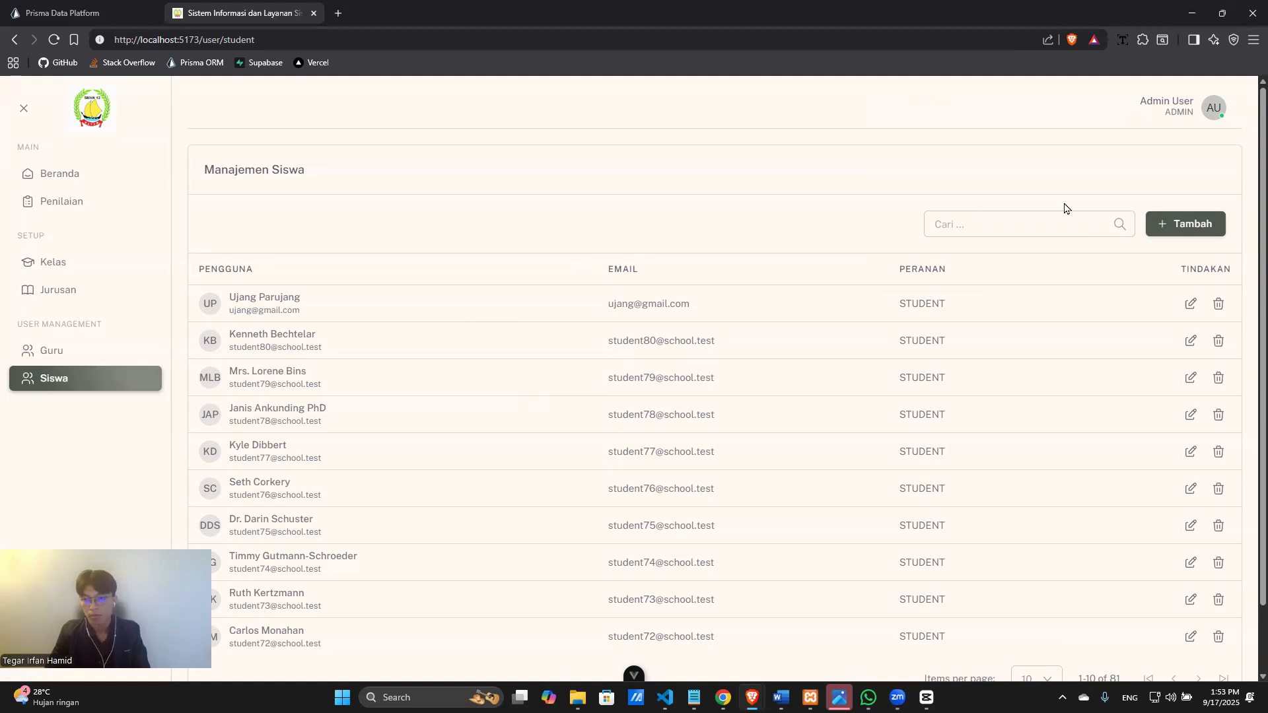
Start a new Siswa account with the student's full name, e-mail and password, then continue to step 2.
{"action": "left_click", "coordinate": [1160, 235]}
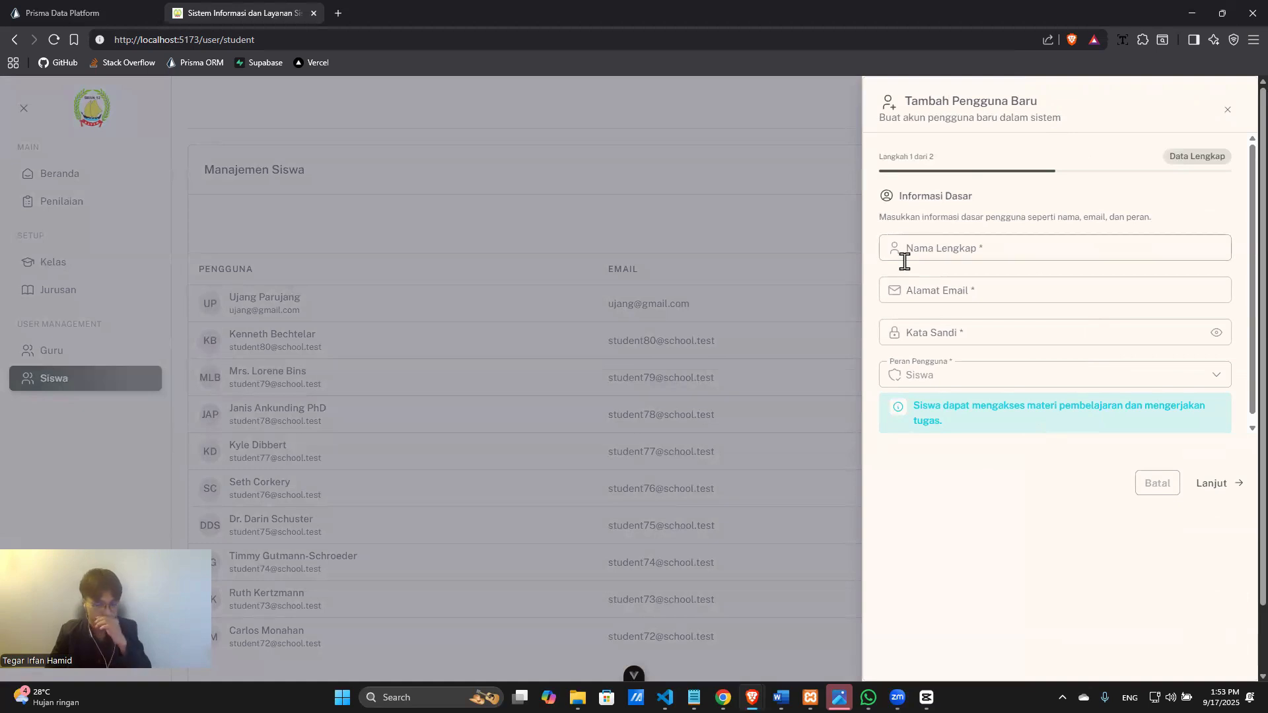
{"action": "left_click", "coordinate": [952, 258]}
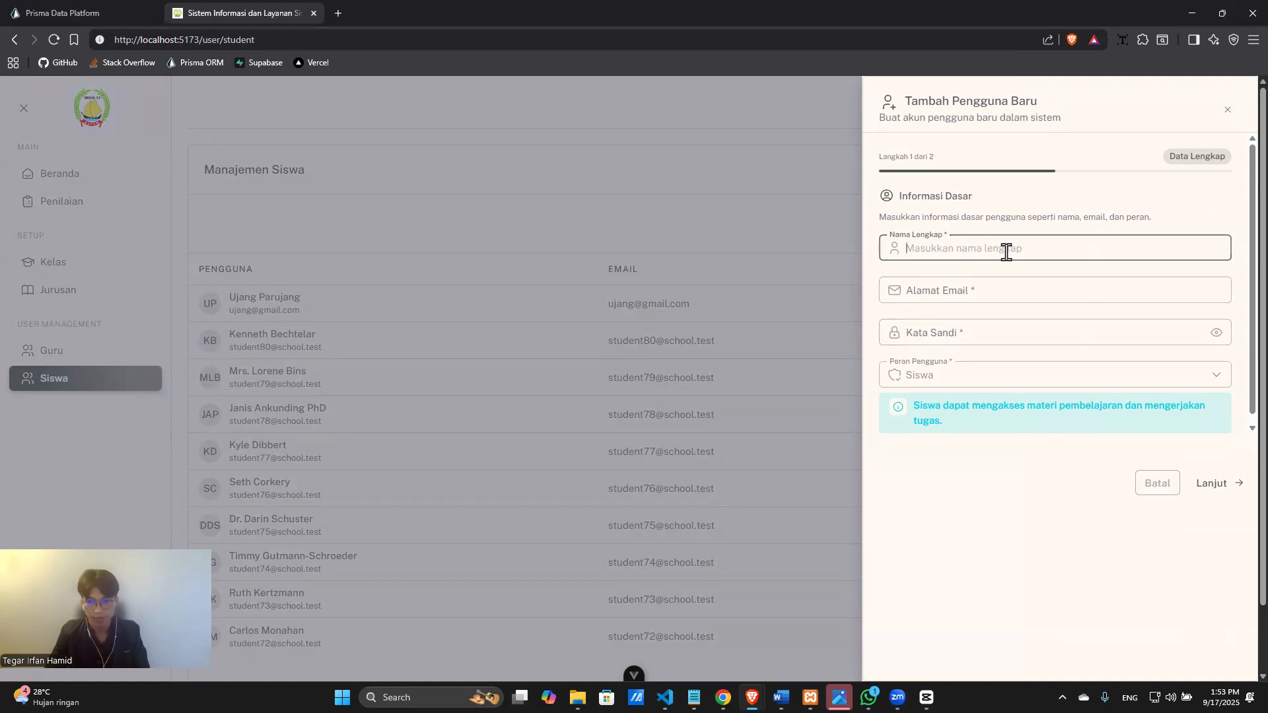
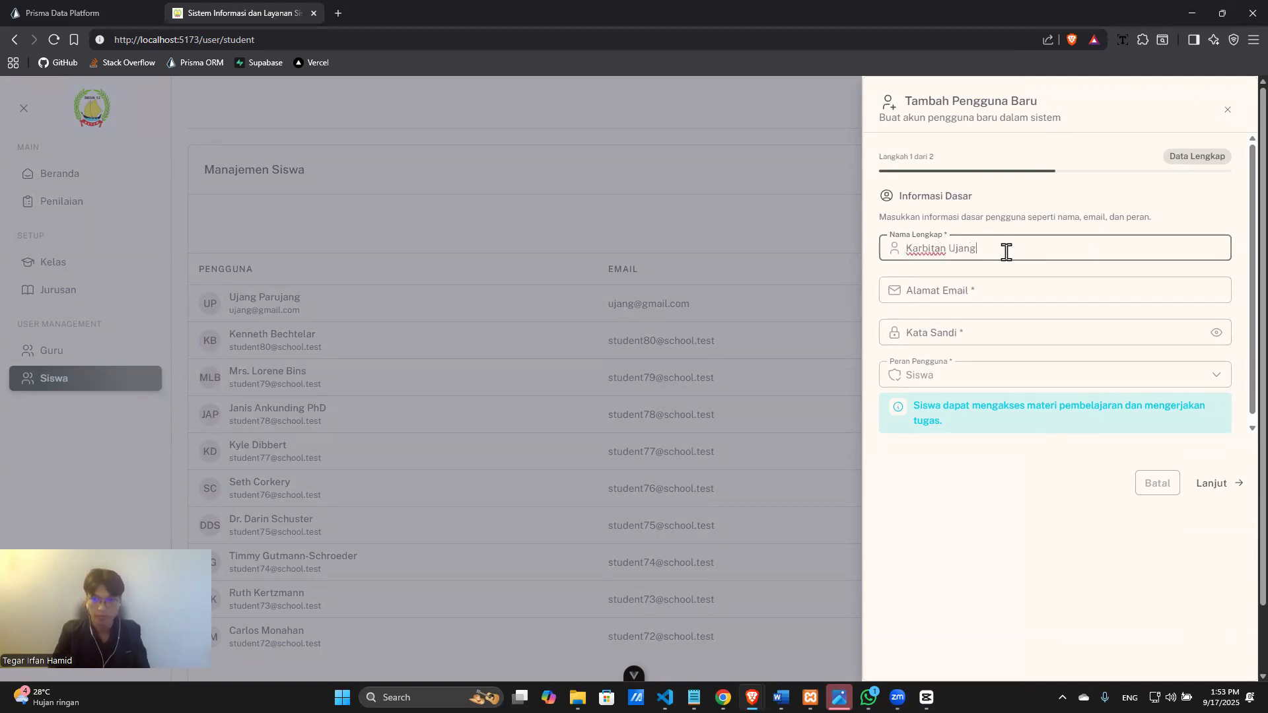
{"action": "left_click", "coordinate": [1011, 284]}
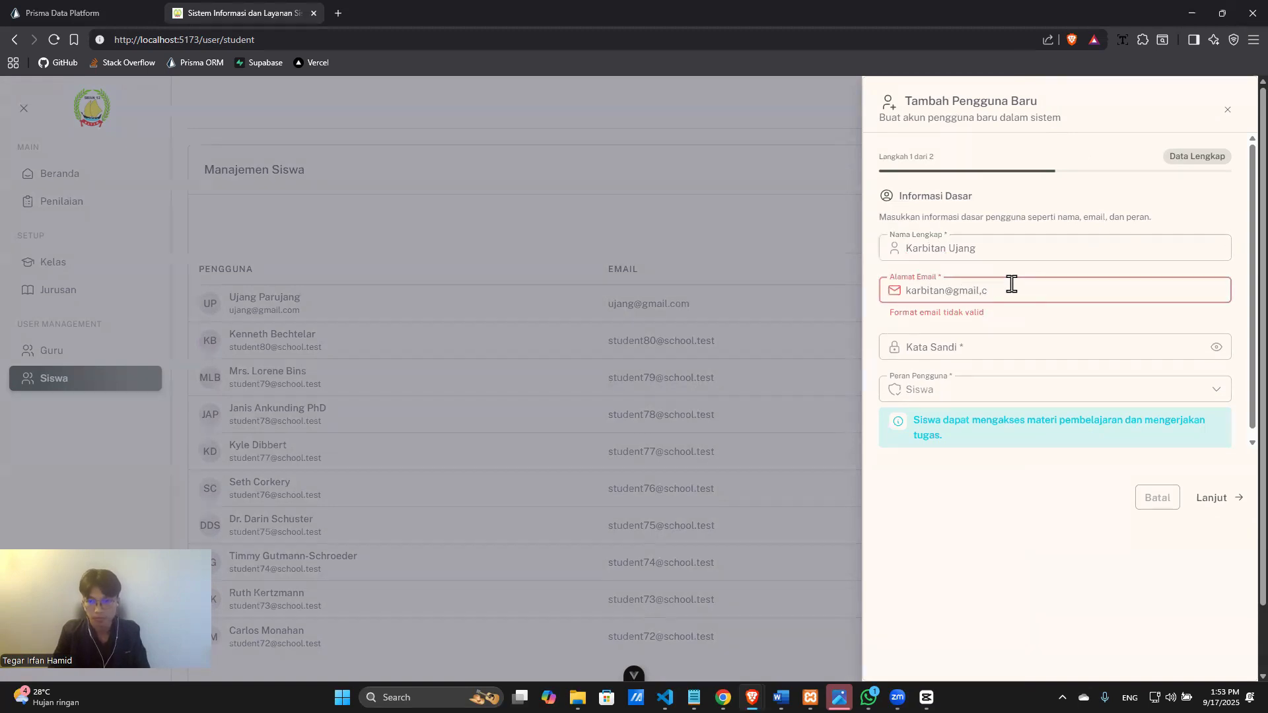
{"action": "key", "text": "Tab"}
{"action": "type", "text": "p"}
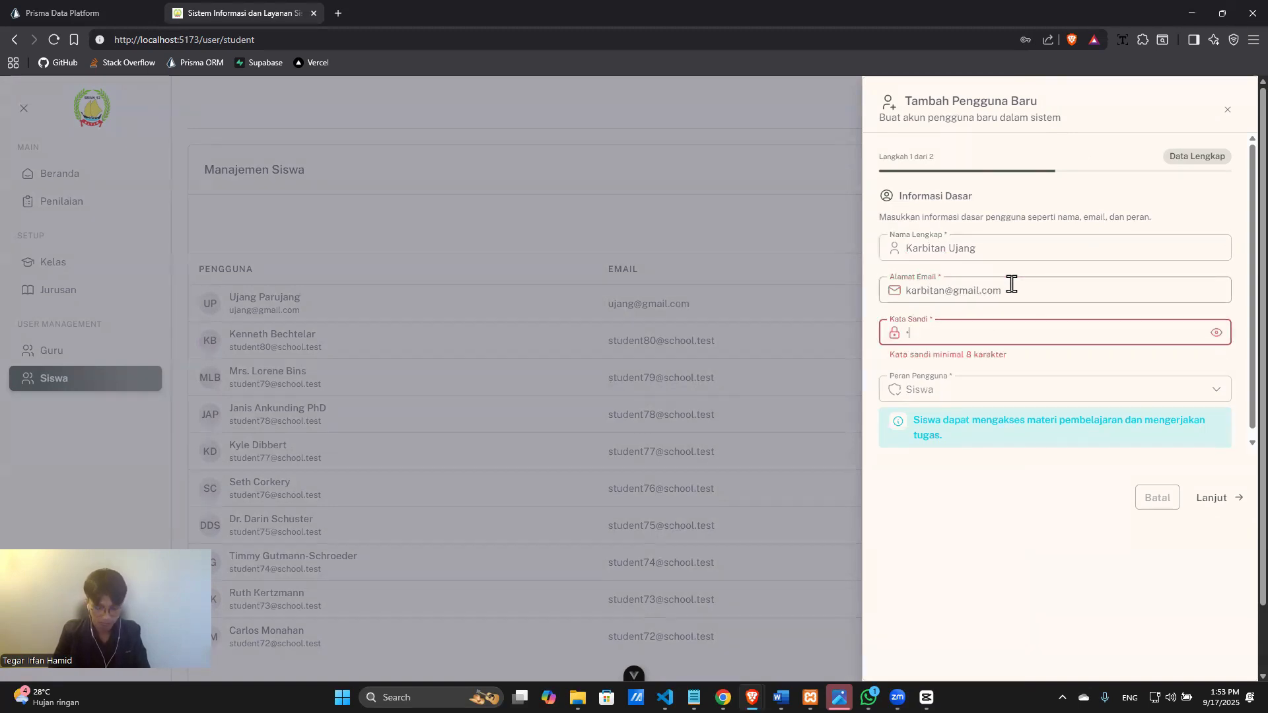
{"action": "type", "text": "assword"}
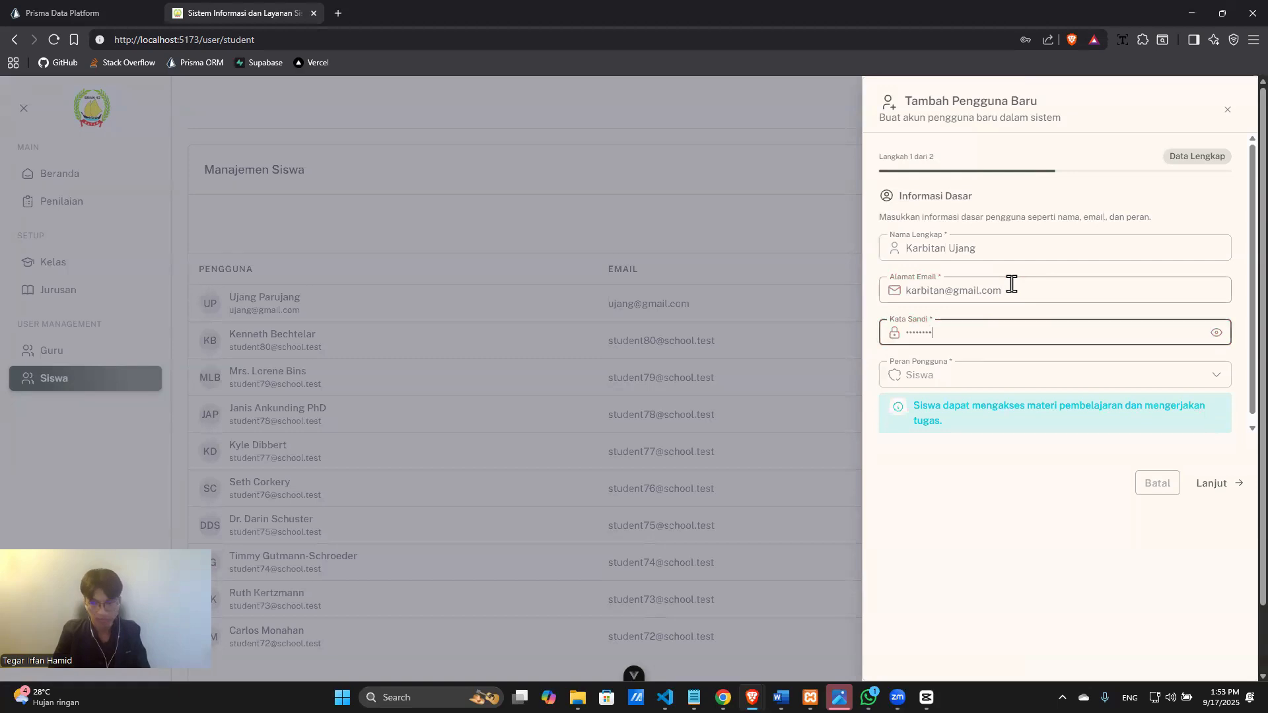
{"action": "left_click", "coordinate": [1208, 489]}
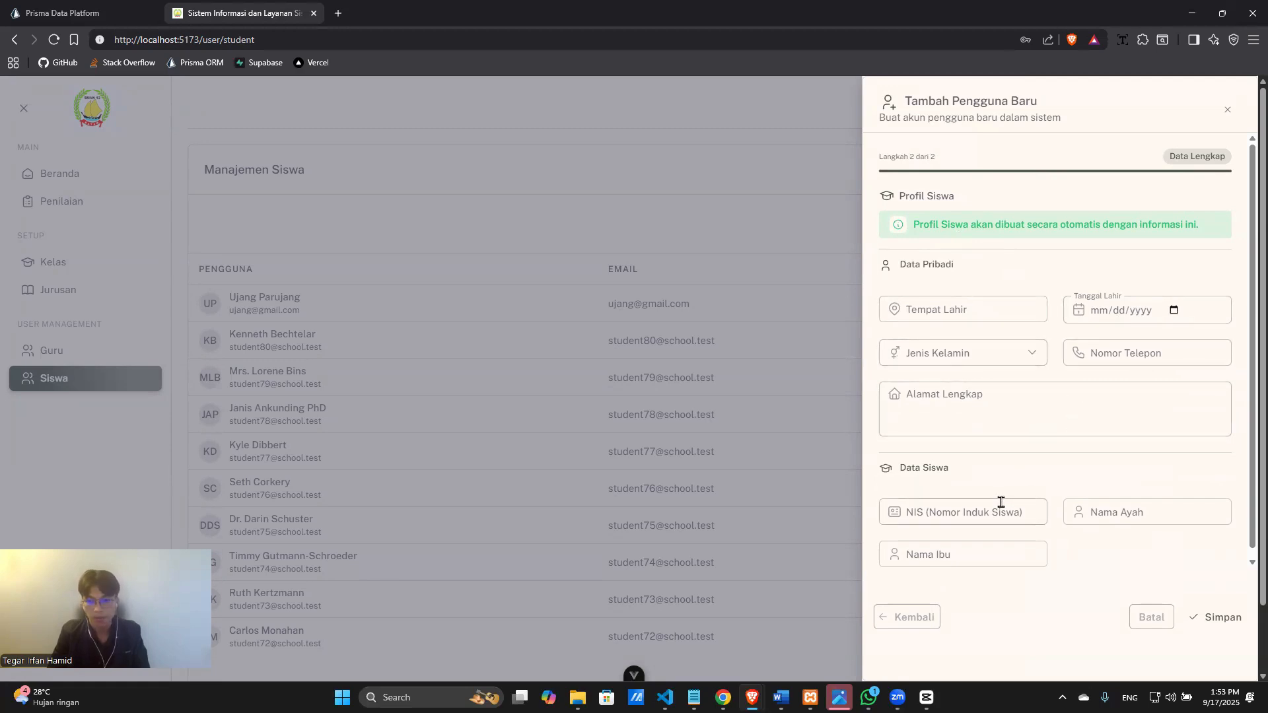
Enter birthplace Bata, today's birth date, gender Laki-laki and the student's phone number.
{"action": "left_click", "coordinate": [959, 311]}
{"action": "type", "text": "Batam"}
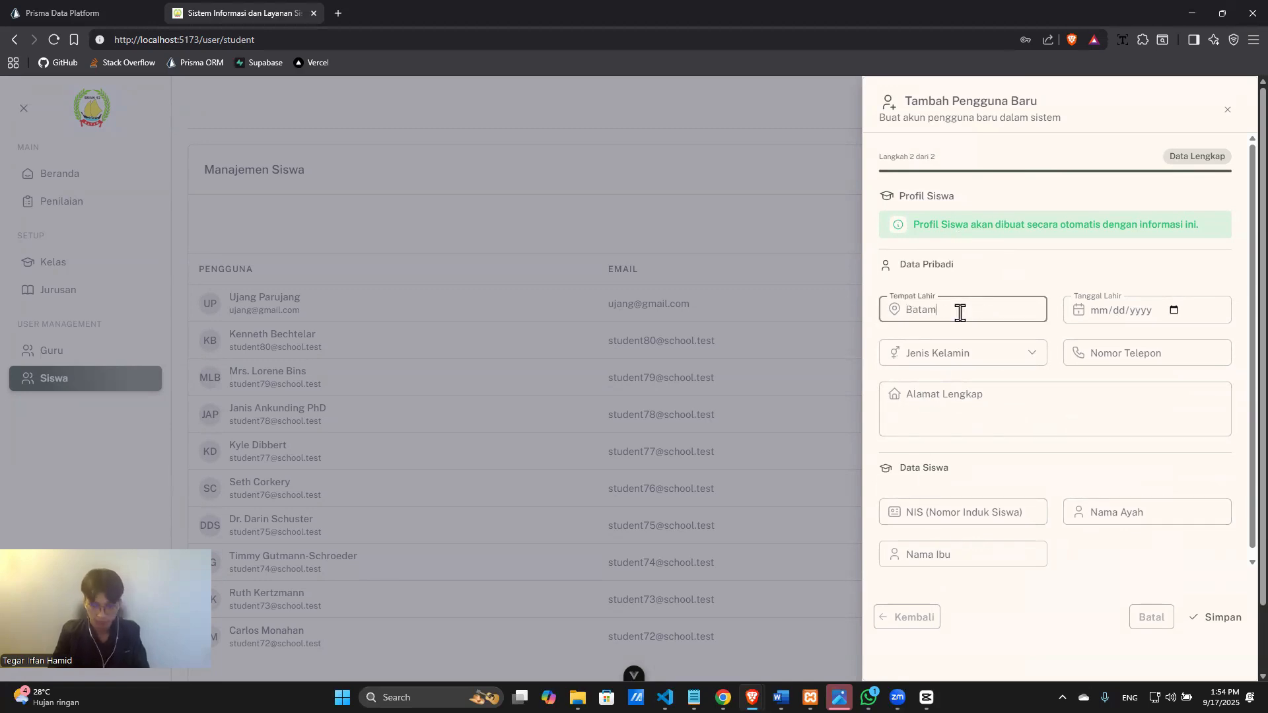
{"action": "left_click", "coordinate": [1173, 310]}
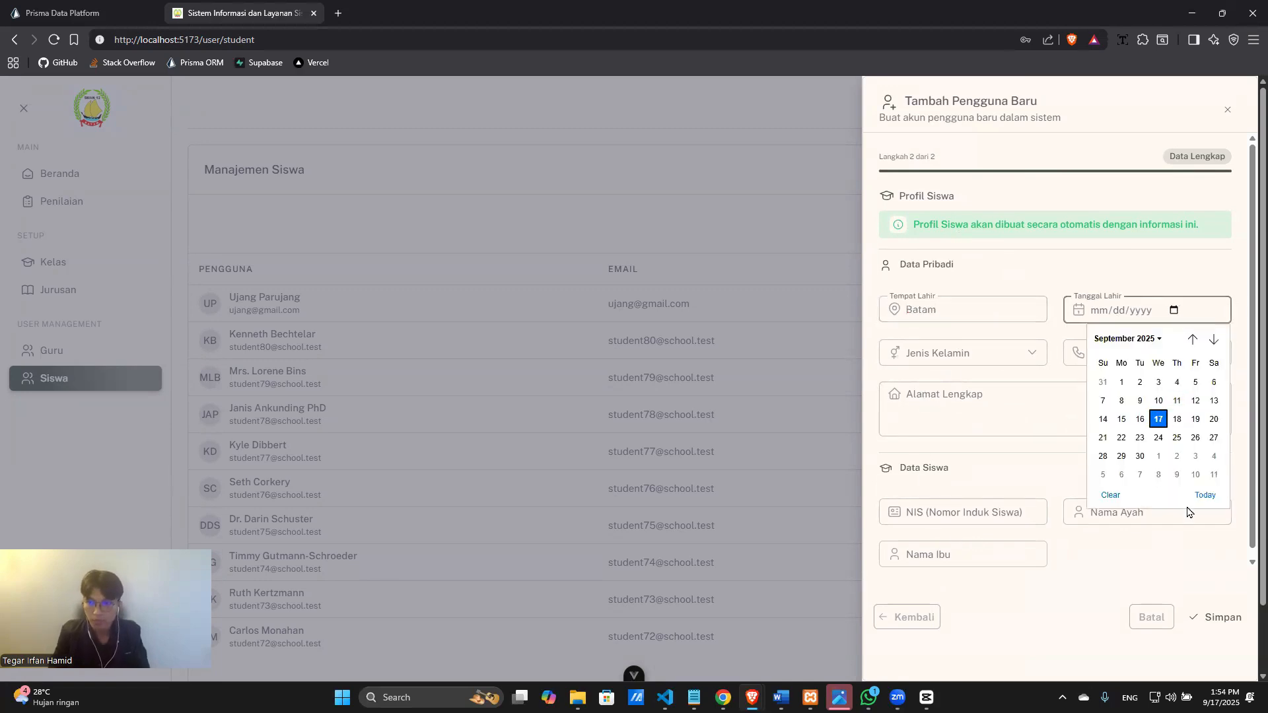
{"action": "left_click", "coordinate": [1205, 495]}
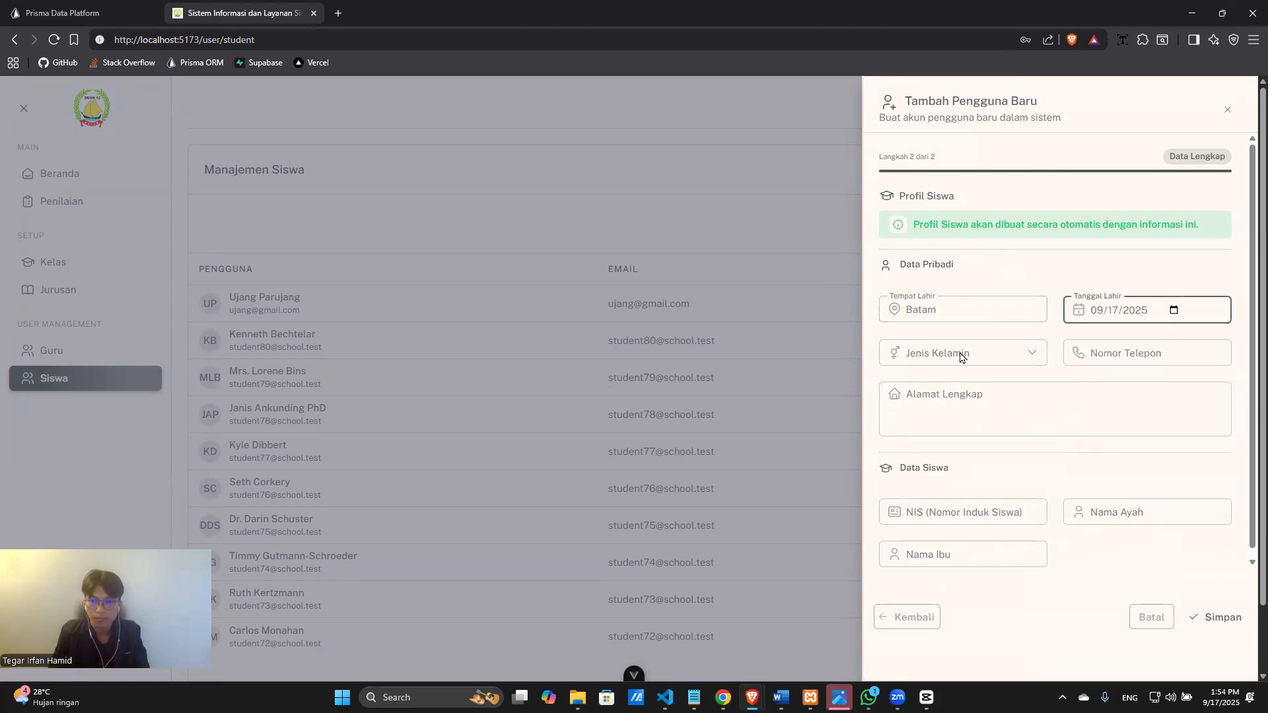
{"action": "left_click", "coordinate": [961, 357]}
{"action": "left_click", "coordinate": [989, 354]}
{"action": "left_click", "coordinate": [985, 393]}
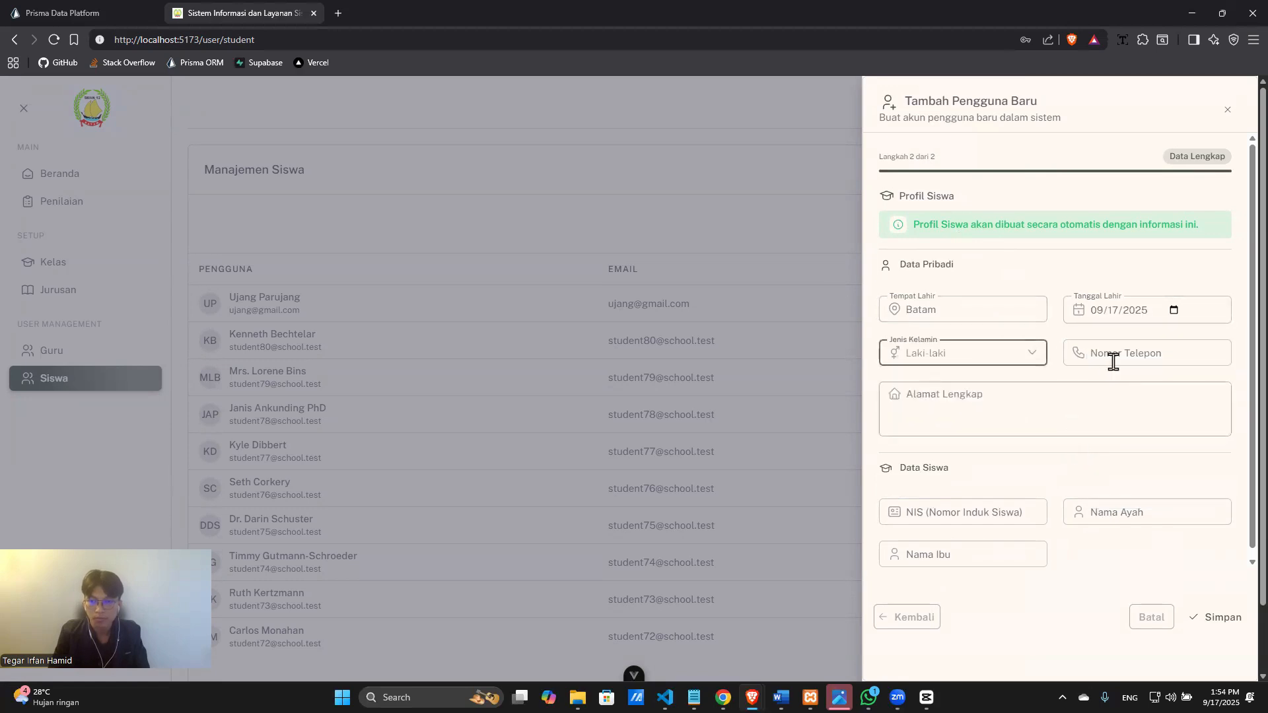
{"action": "left_click", "coordinate": [1114, 362]}
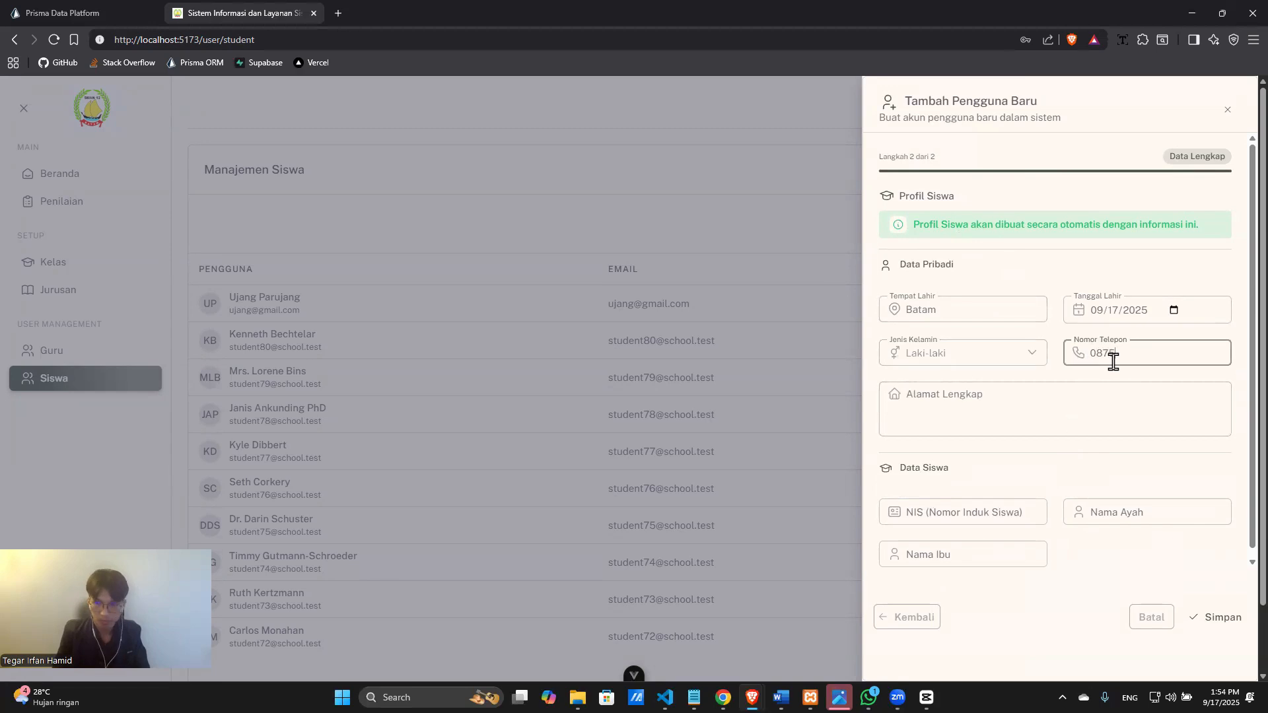
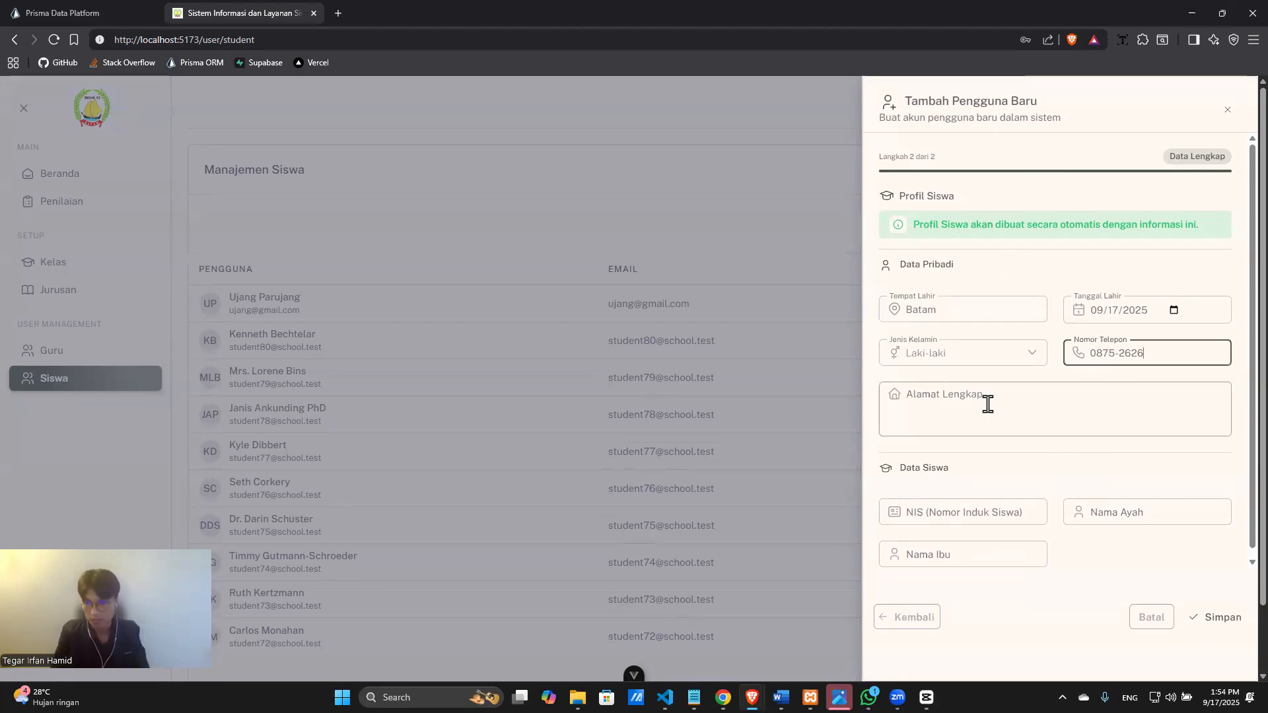
Fill in the home address, NIS and parents' names, then save the new student.
{"action": "left_click", "coordinate": [988, 404]}
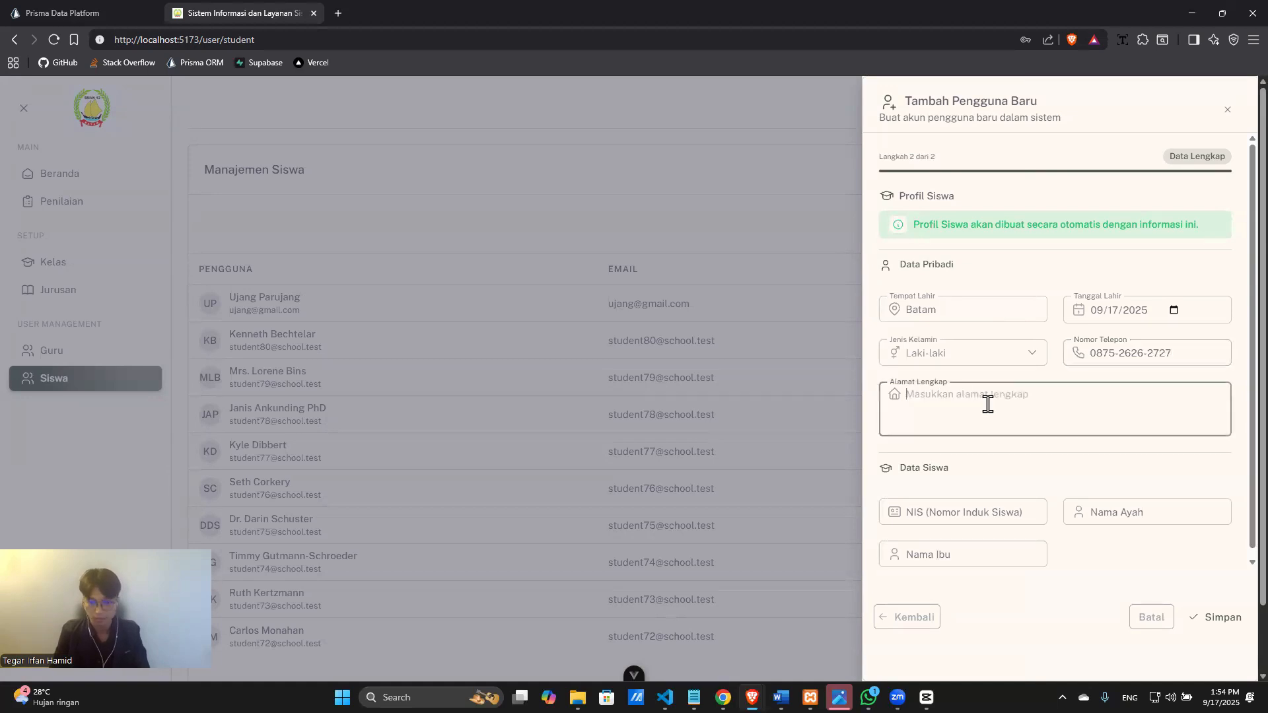
{"action": "type", "text": "Batam,"}
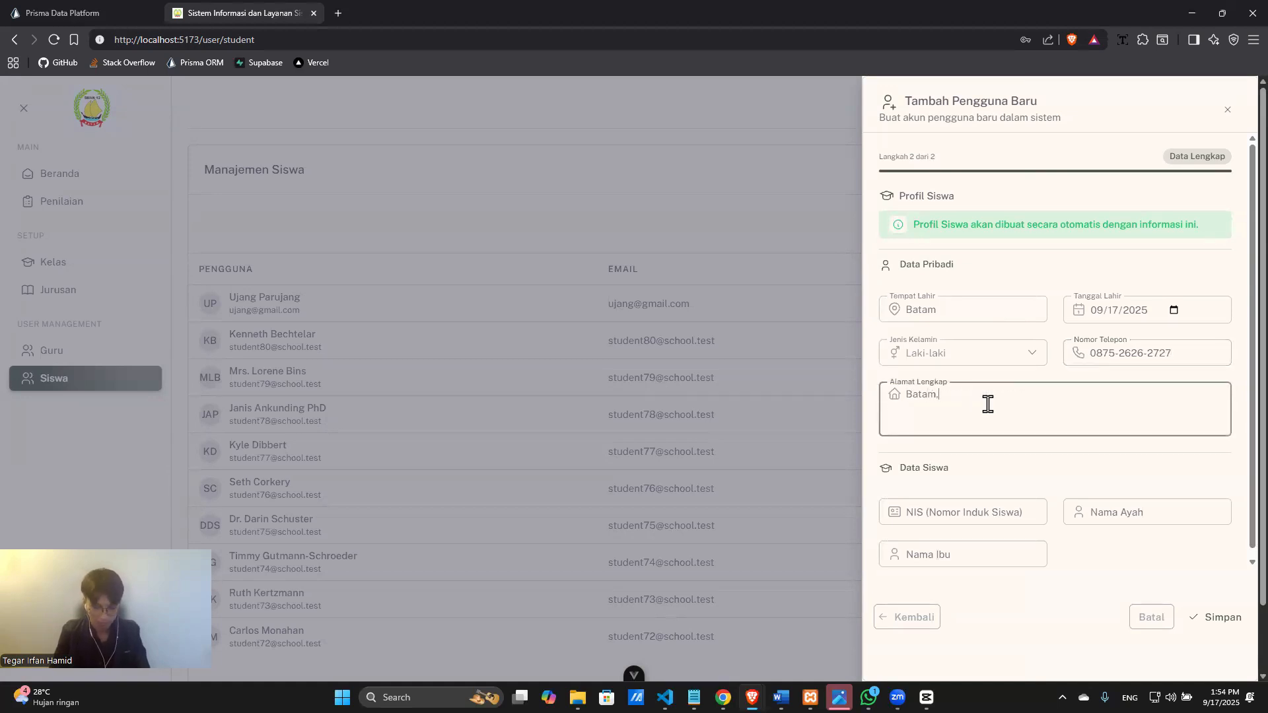
{"action": "type", "text": " Lubuk Baja"}
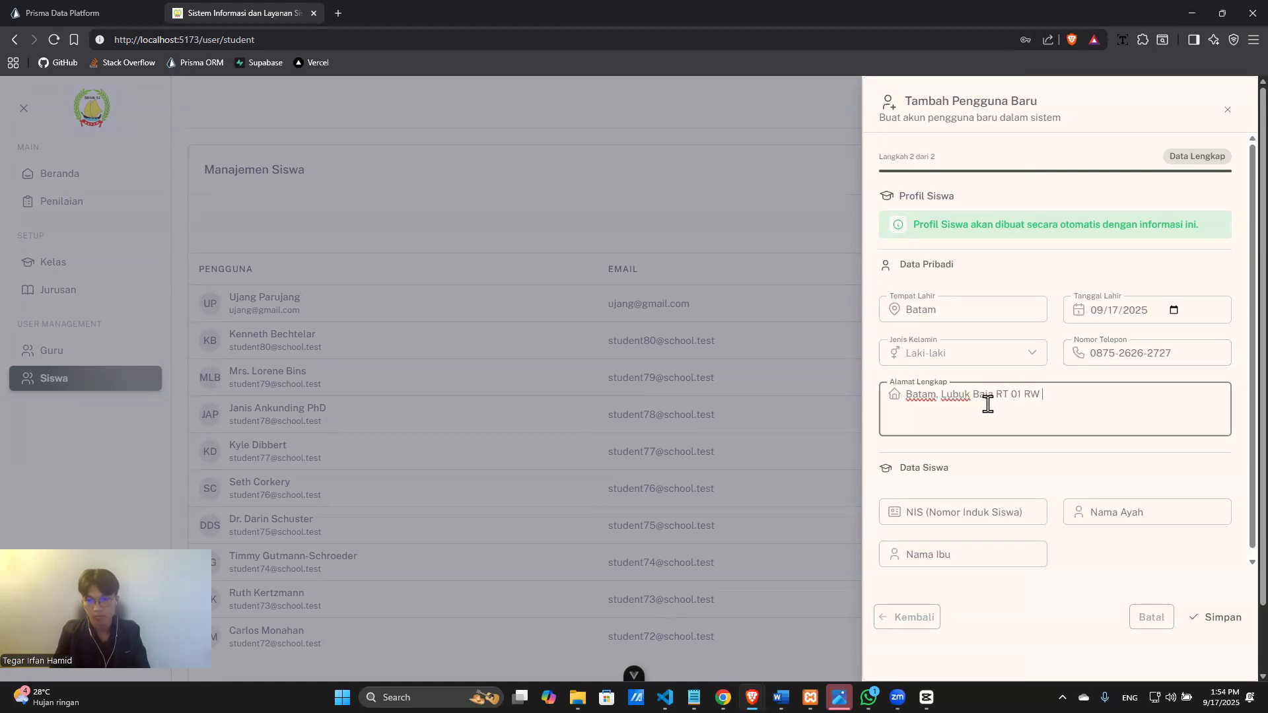
{"action": "type", "text": "RT 01 RW 04"}
{"action": "key", "text": "Tab"}
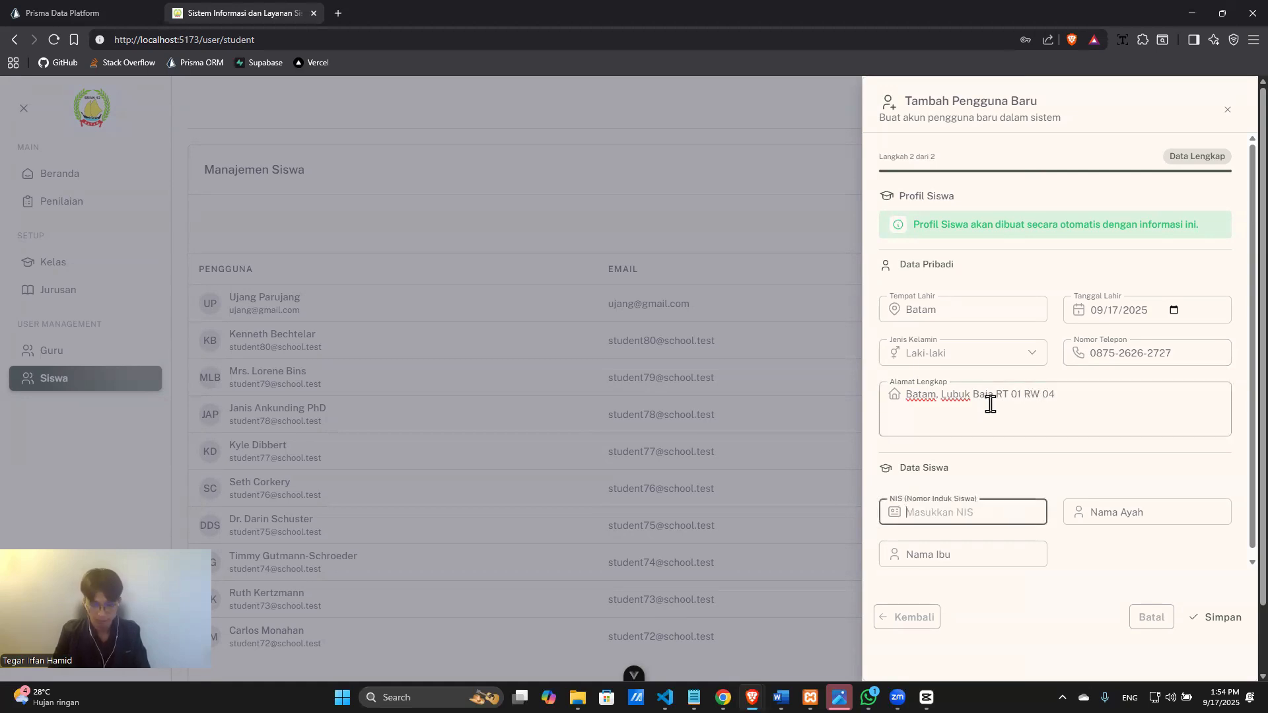
{"action": "type", "text": "2626"}
{"action": "type", "text": "27"}
{"action": "key", "text": "Tab"}
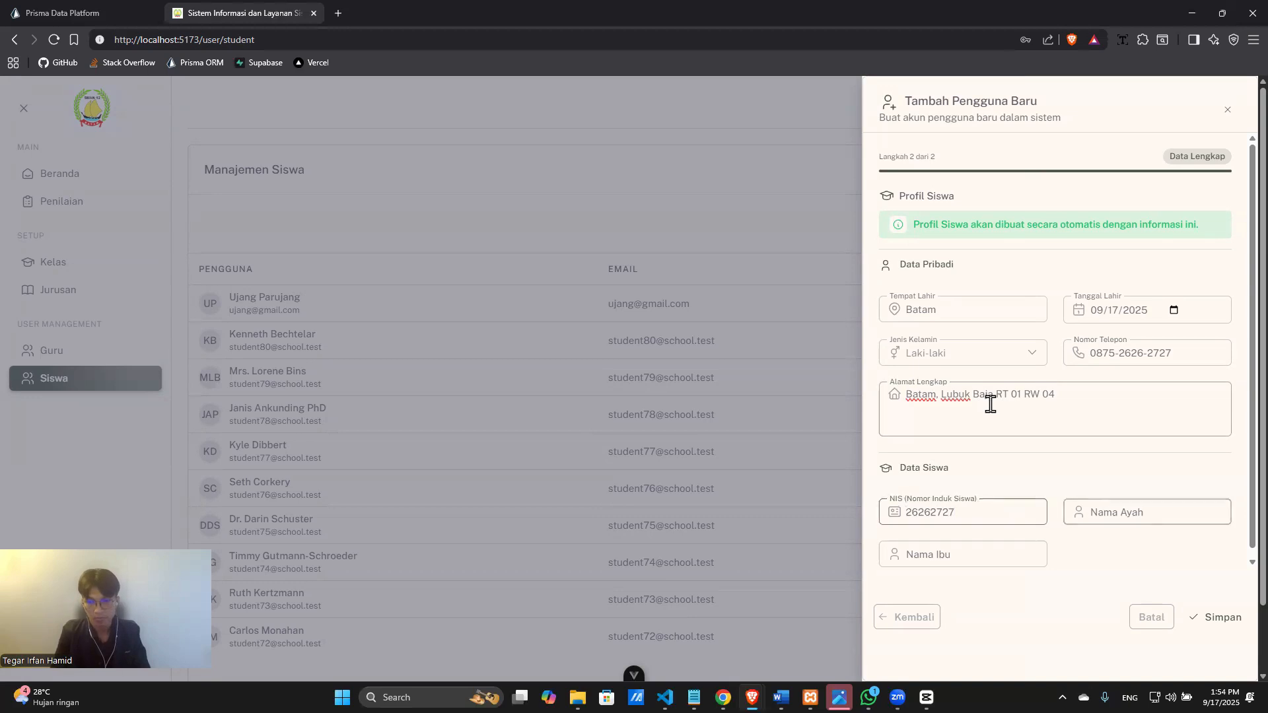
{"action": "type", "text": "Mar"}
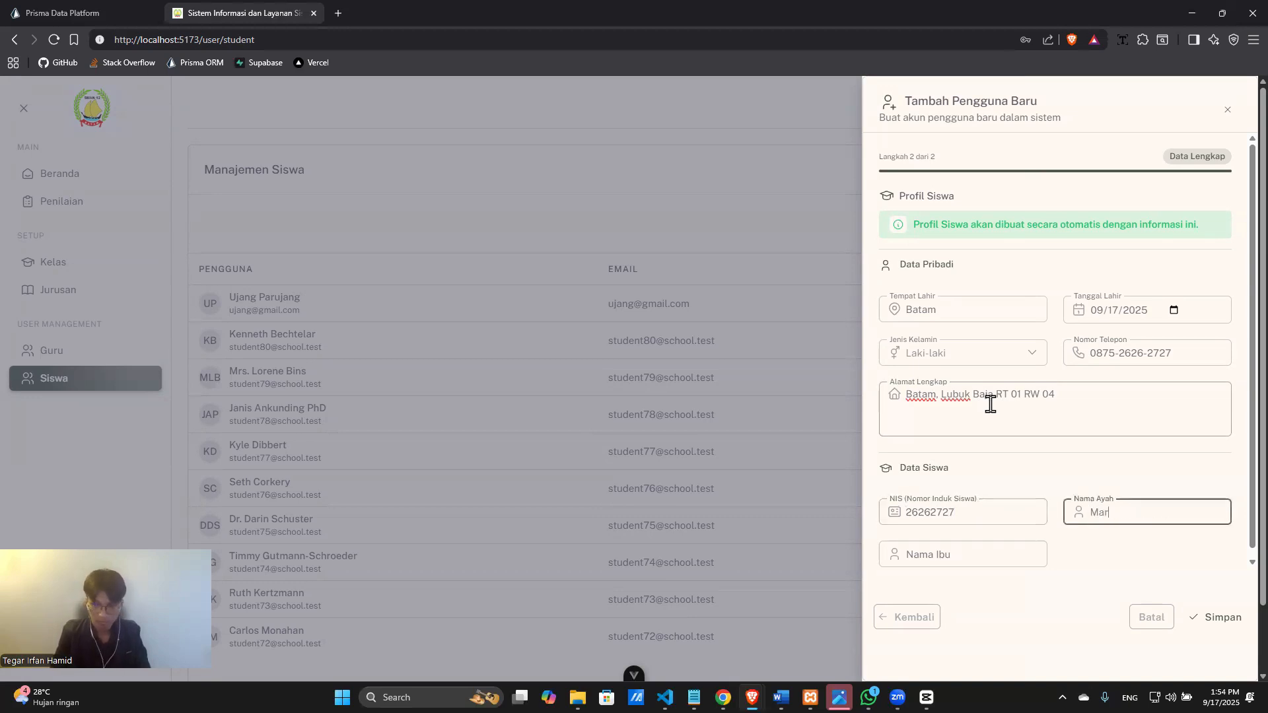
{"action": "type", "text": "u"}
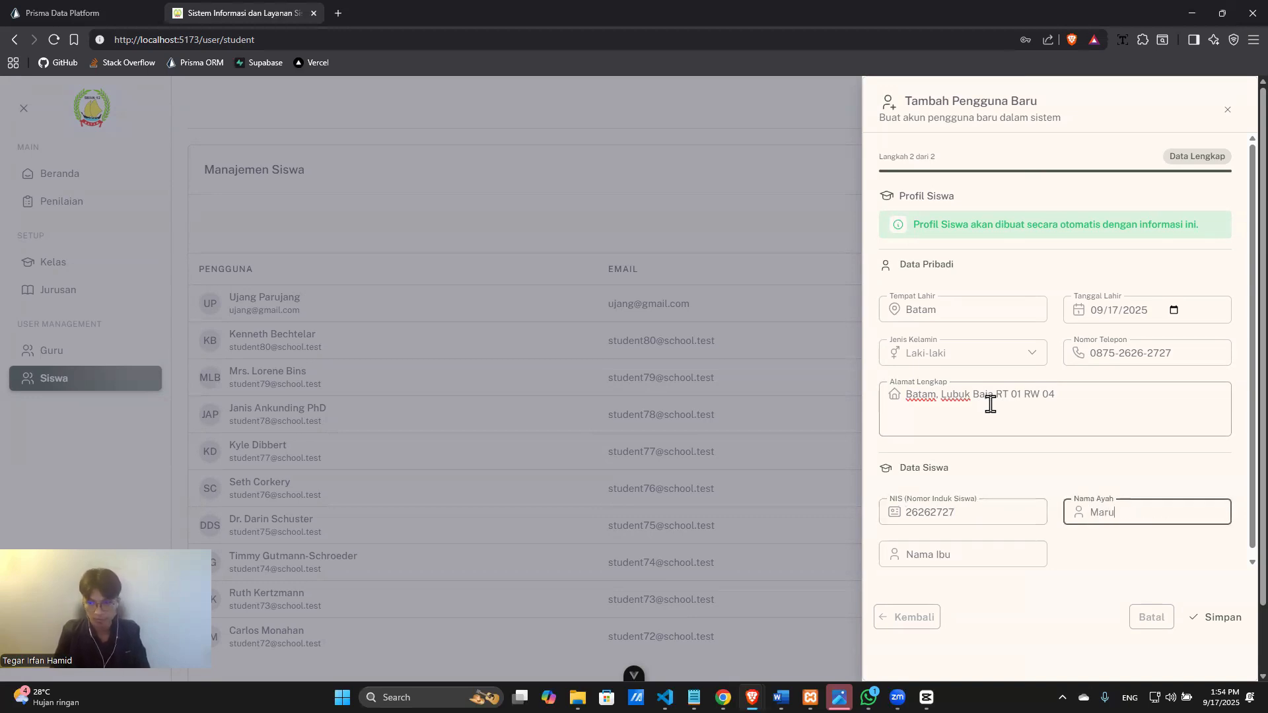
{"action": "key", "text": "BackSpace"}
{"action": "type", "text": "yono"}
{"action": "key", "text": "Tab"}
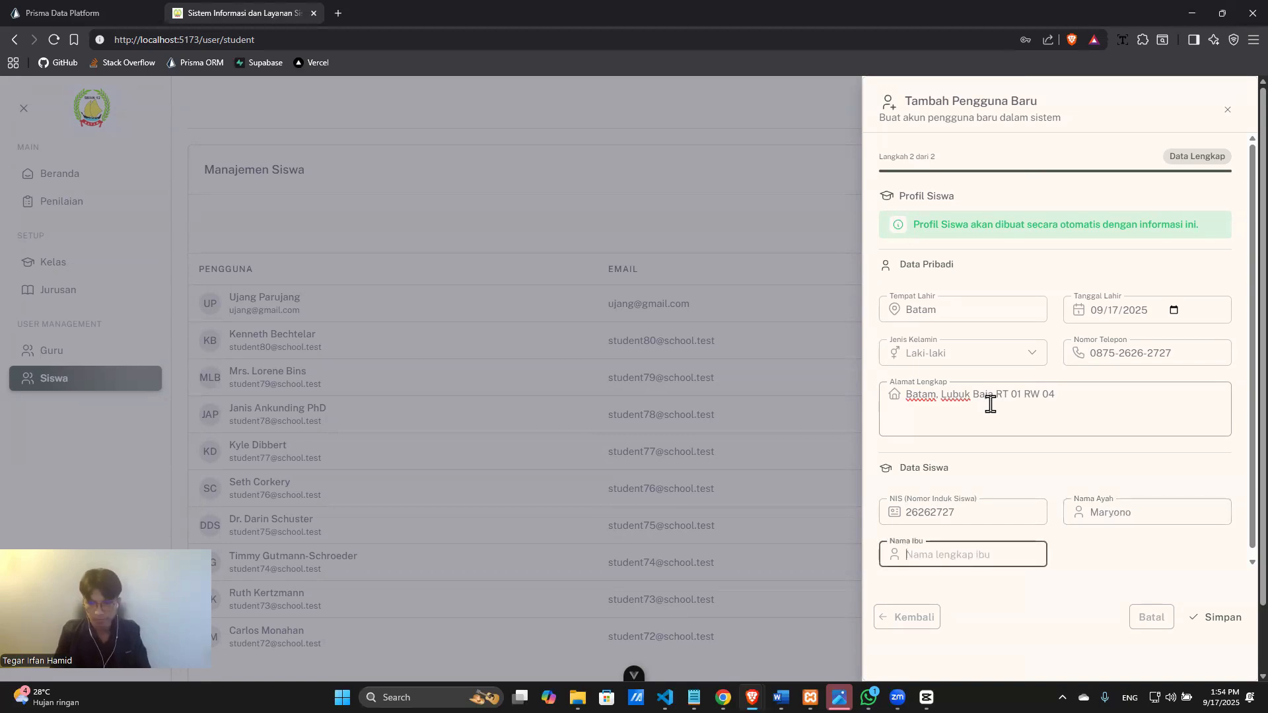
{"action": "type", "text": "En"}
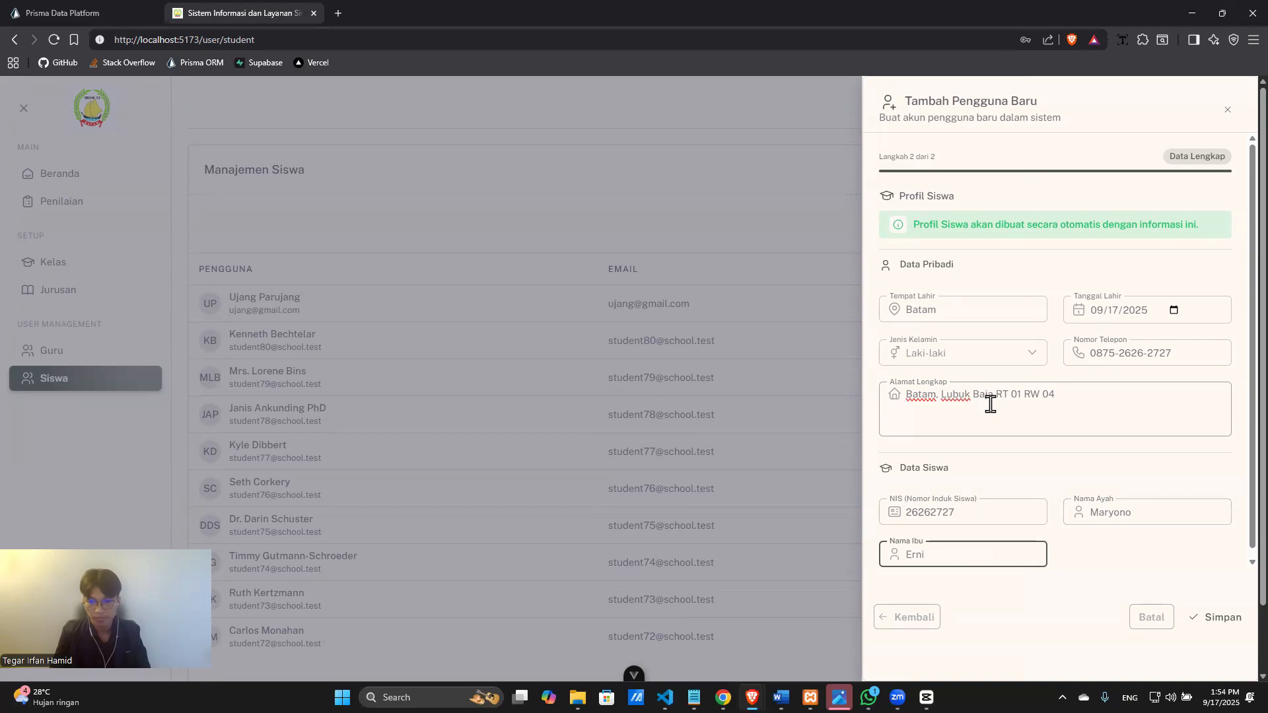
{"action": "left_click", "coordinate": [1197, 618]}
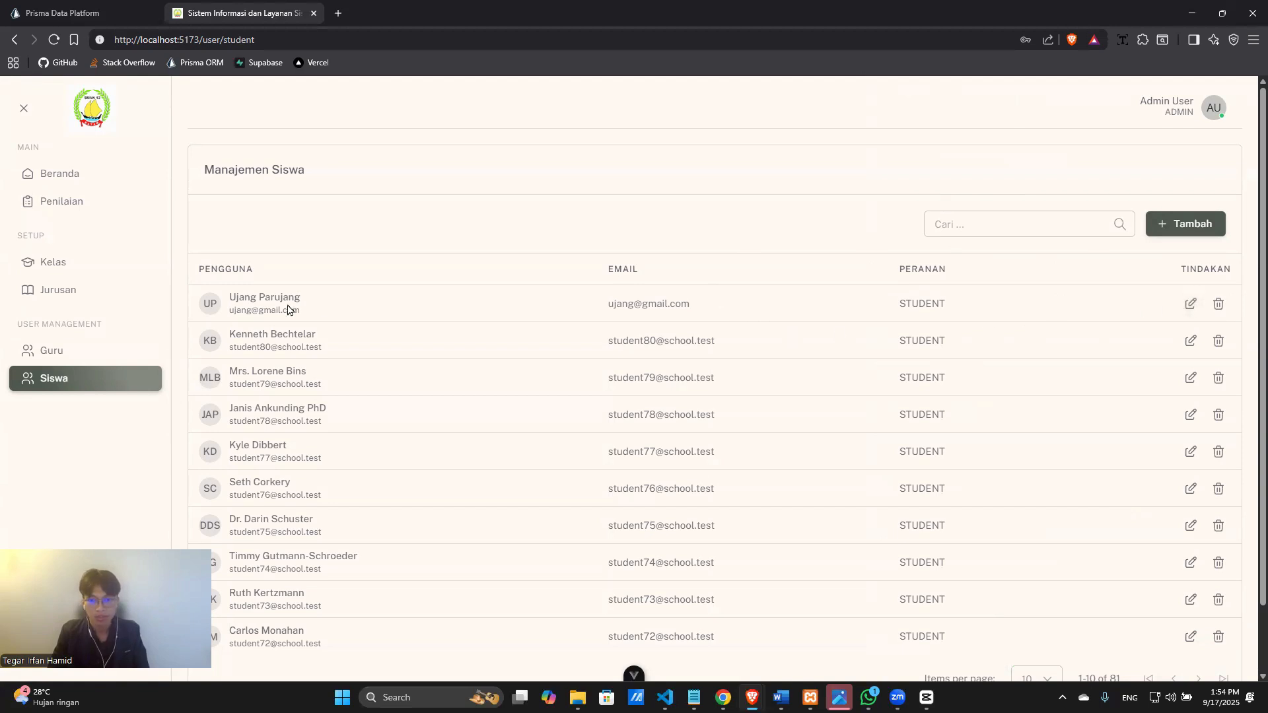
Edit the first student: extend the full name, change the RT digit to 9, birthplace to Lombok, then Perbarui.
{"action": "left_click", "coordinate": [1189, 306]}
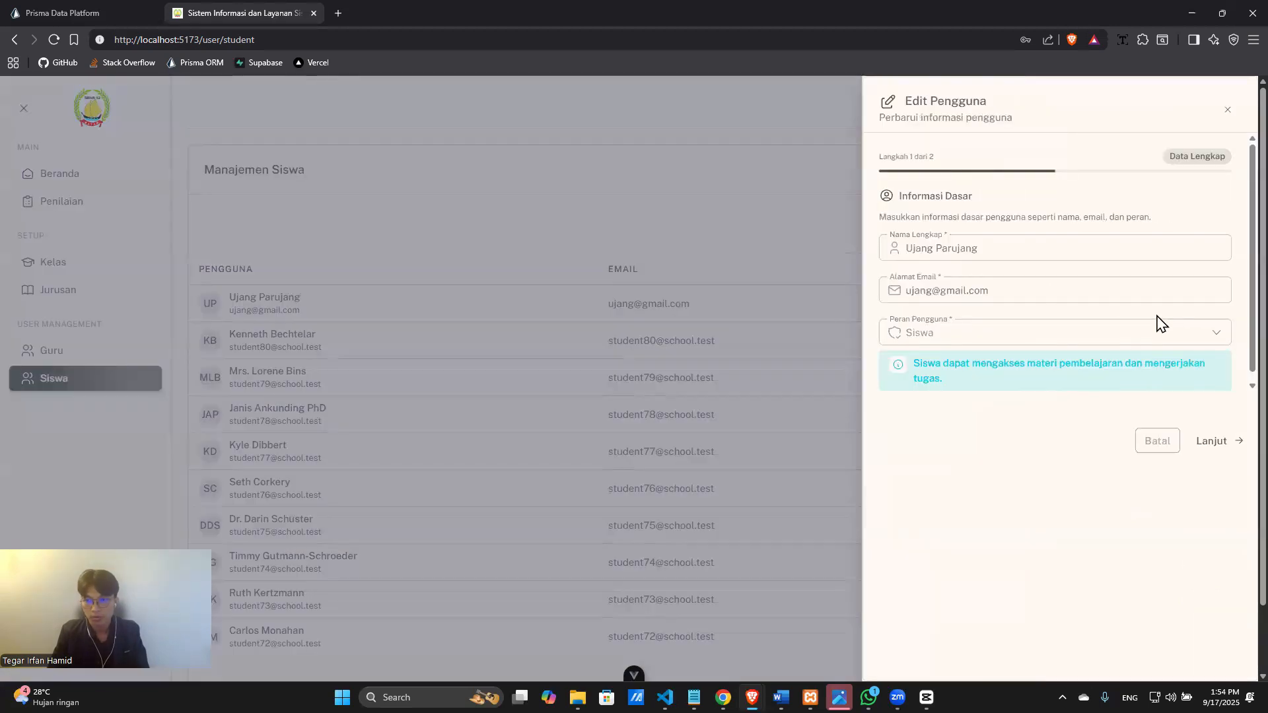
{"action": "left_click", "coordinate": [1051, 252]}
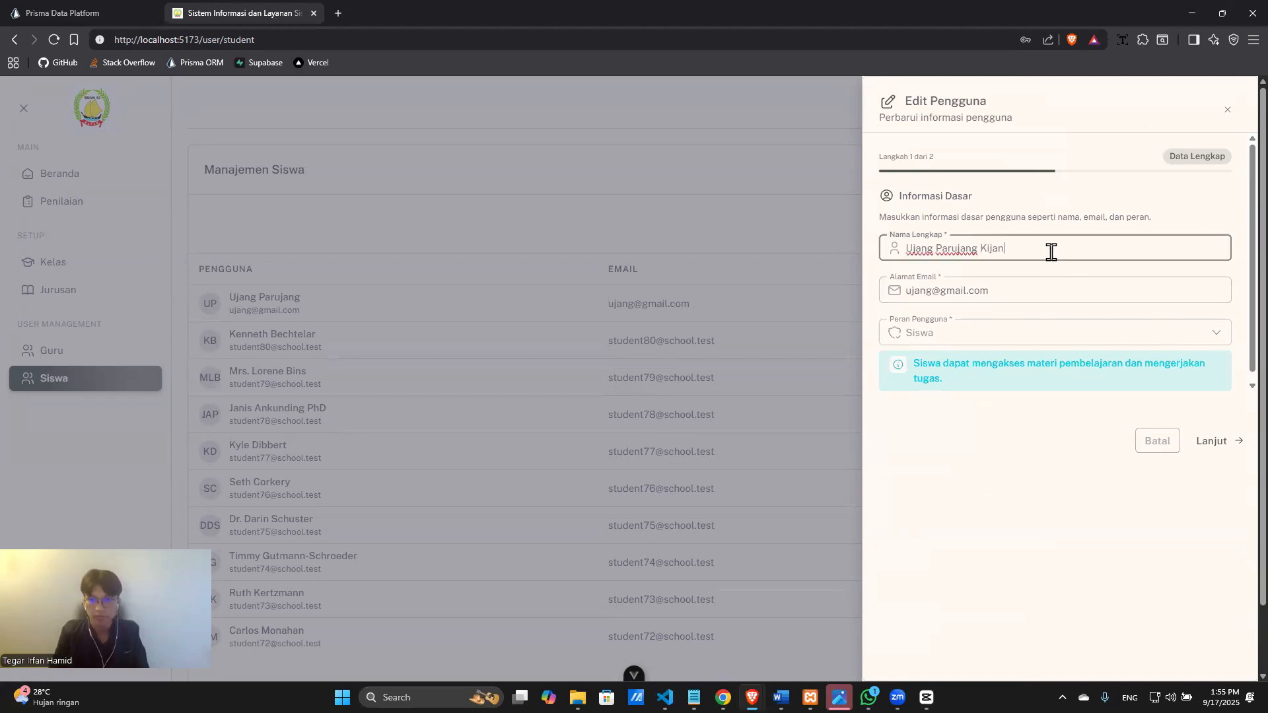
{"action": "left_click", "coordinate": [1210, 442]}
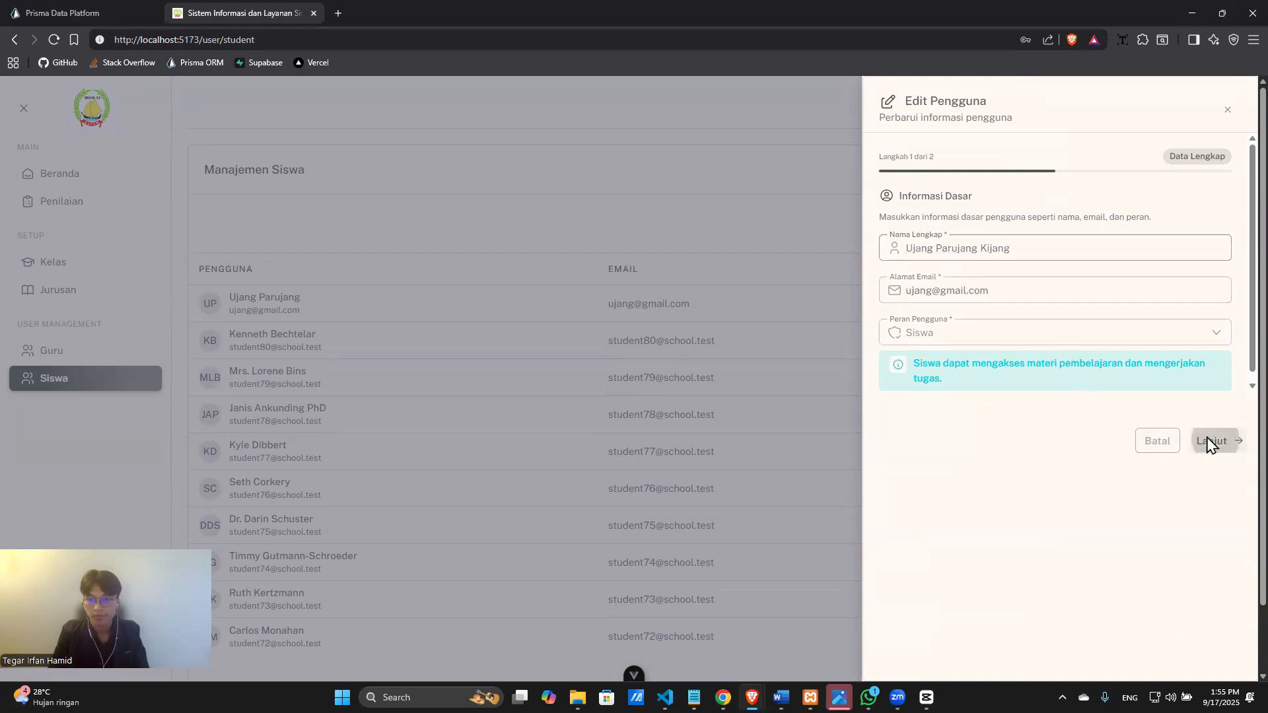
{"action": "left_click", "coordinate": [1147, 403]}
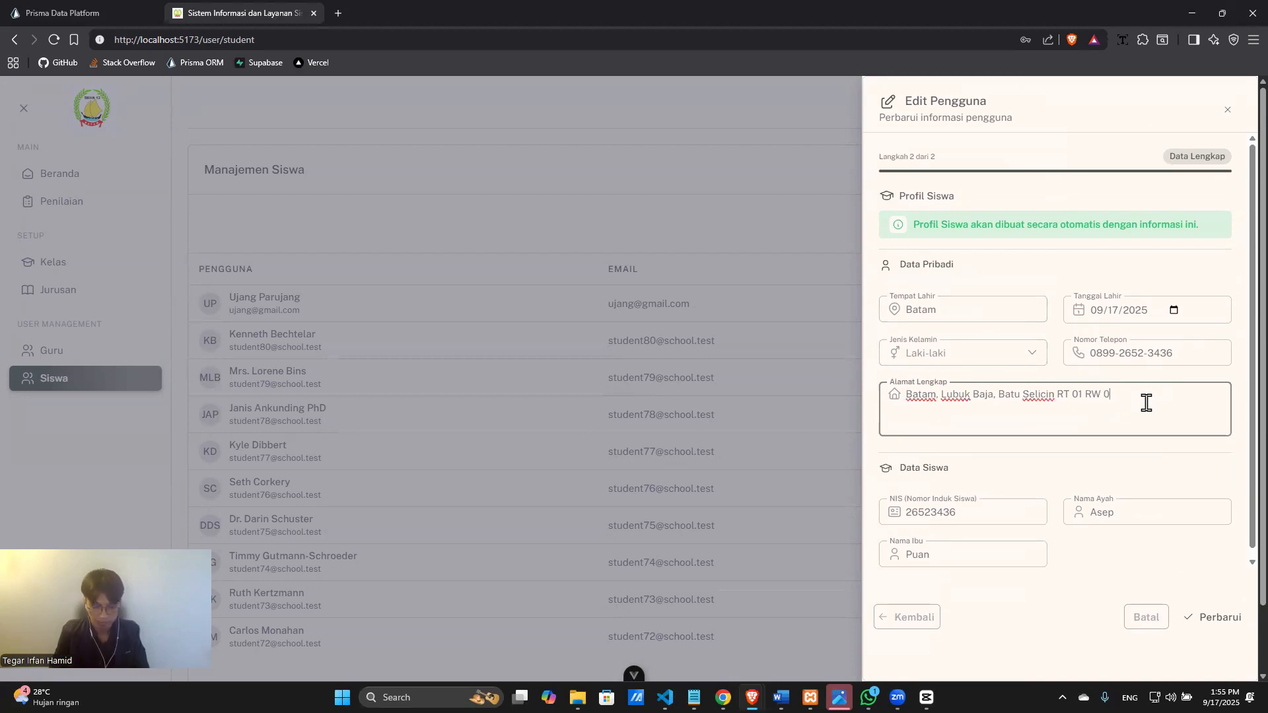
{"action": "type", "text": "6"}
{"action": "key", "text": "BackSpace"}
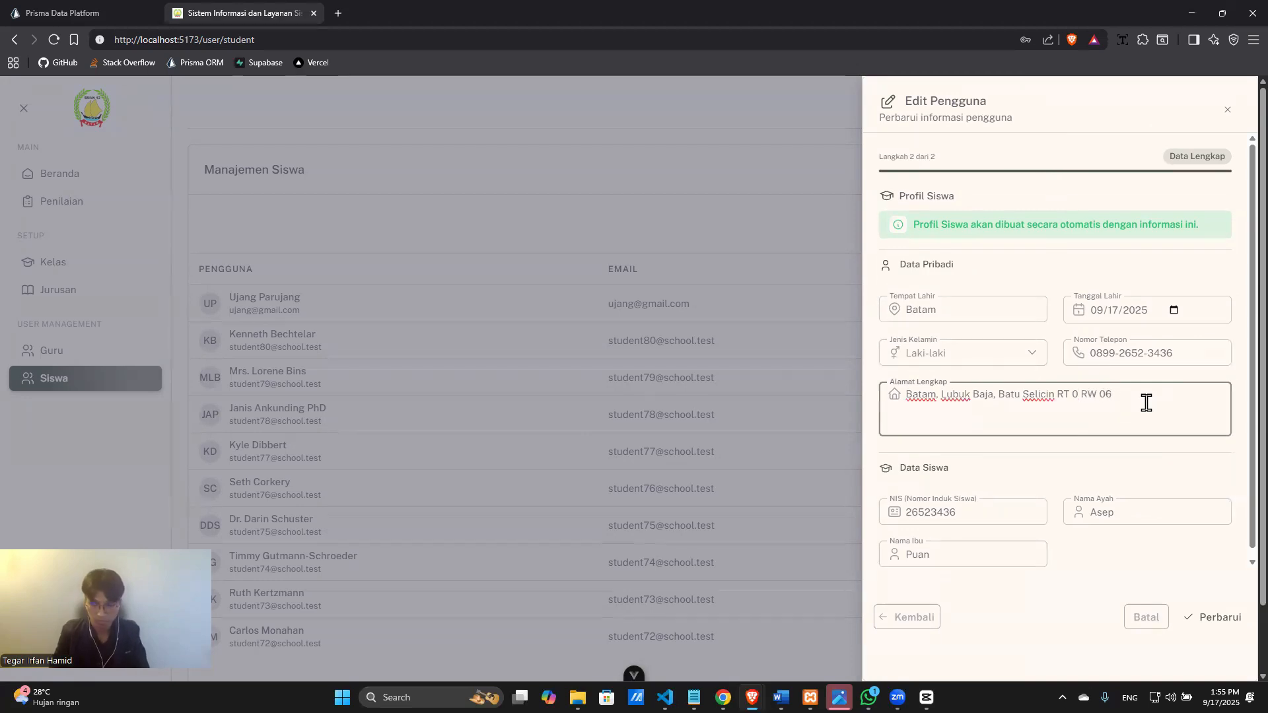
{"action": "type", "text": "9"}
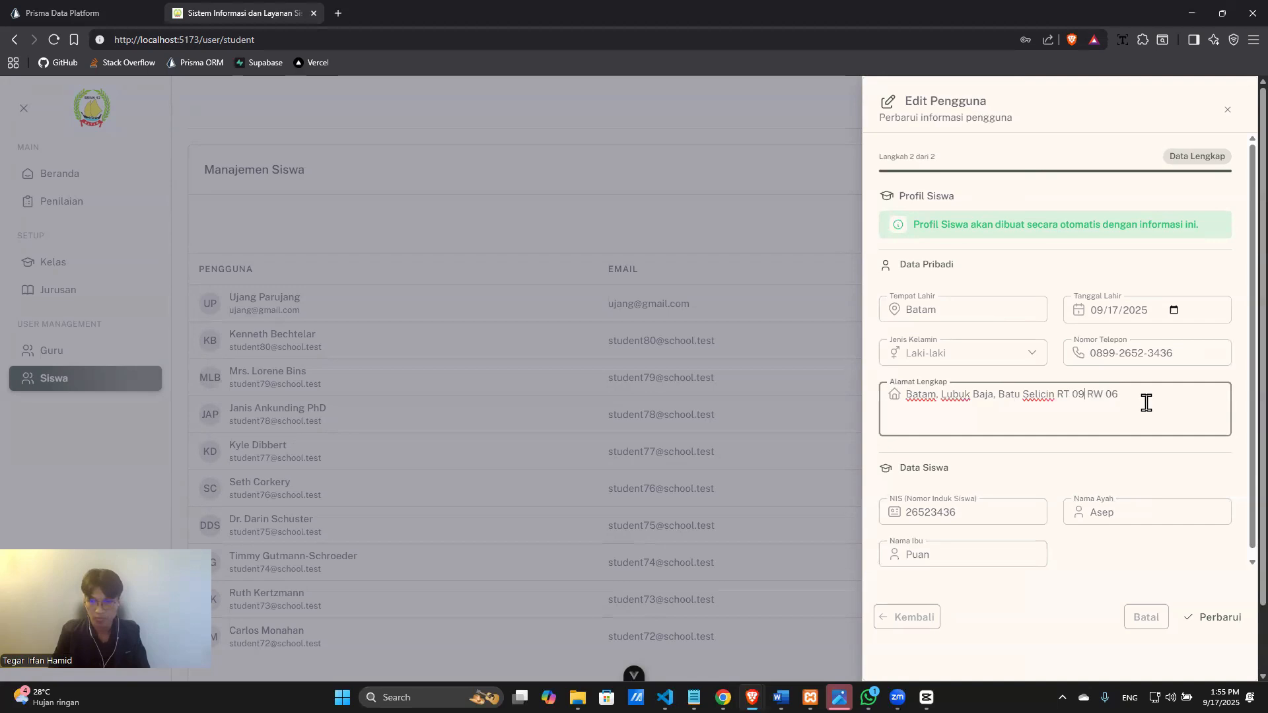
{"action": "left_click", "coordinate": [1001, 307]}
{"action": "key", "text": "ctrl+a"}
{"action": "key", "text": "BackSpace"}
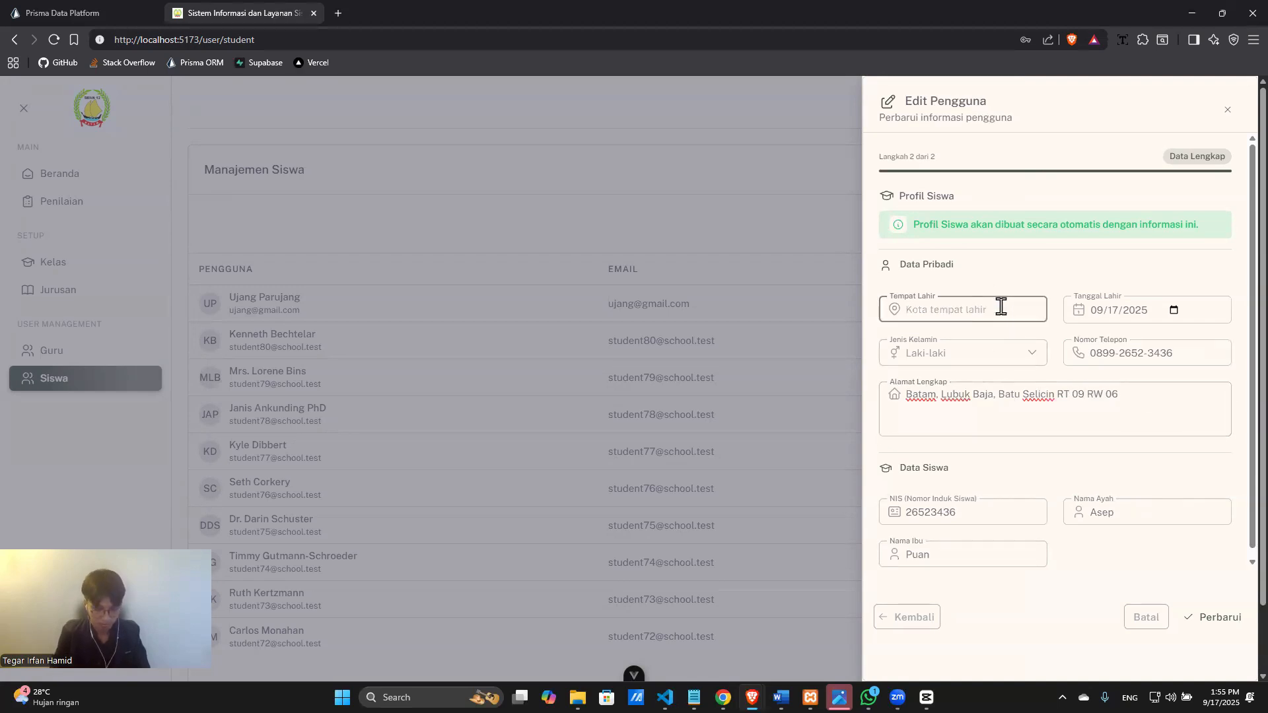
{"action": "type", "text": "Lombok"}
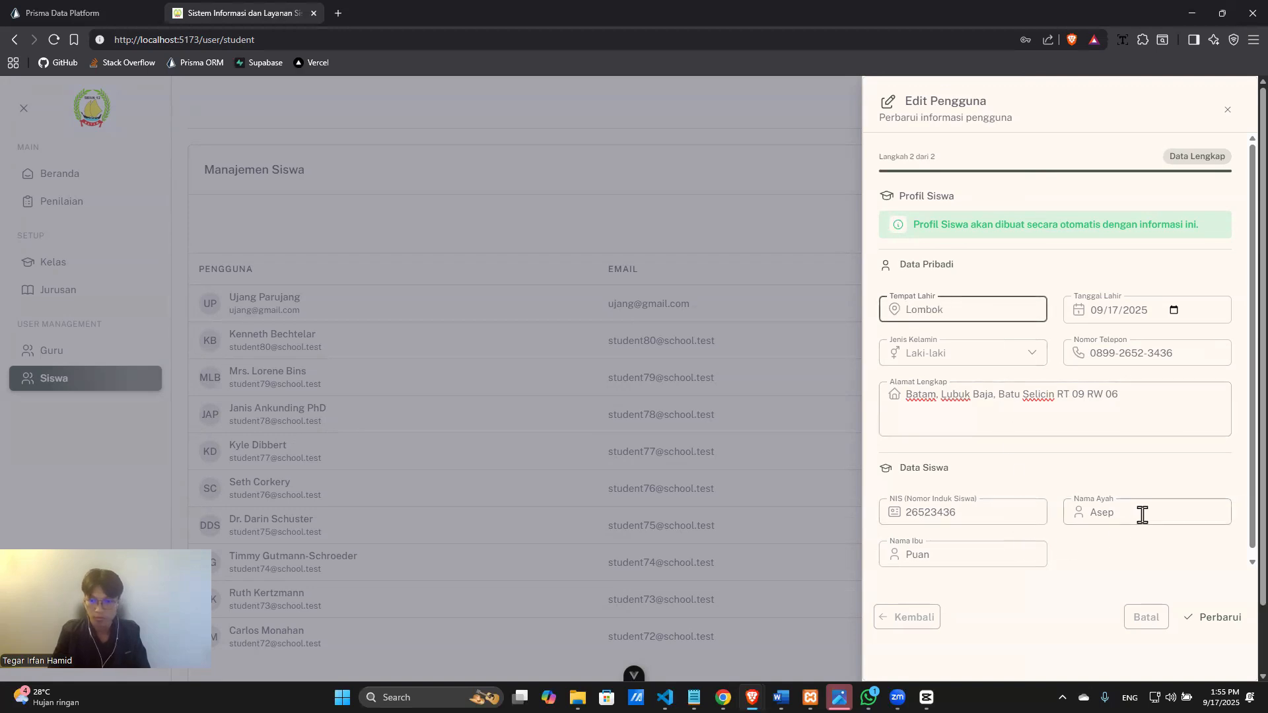
{"action": "left_click", "coordinate": [1209, 619]}
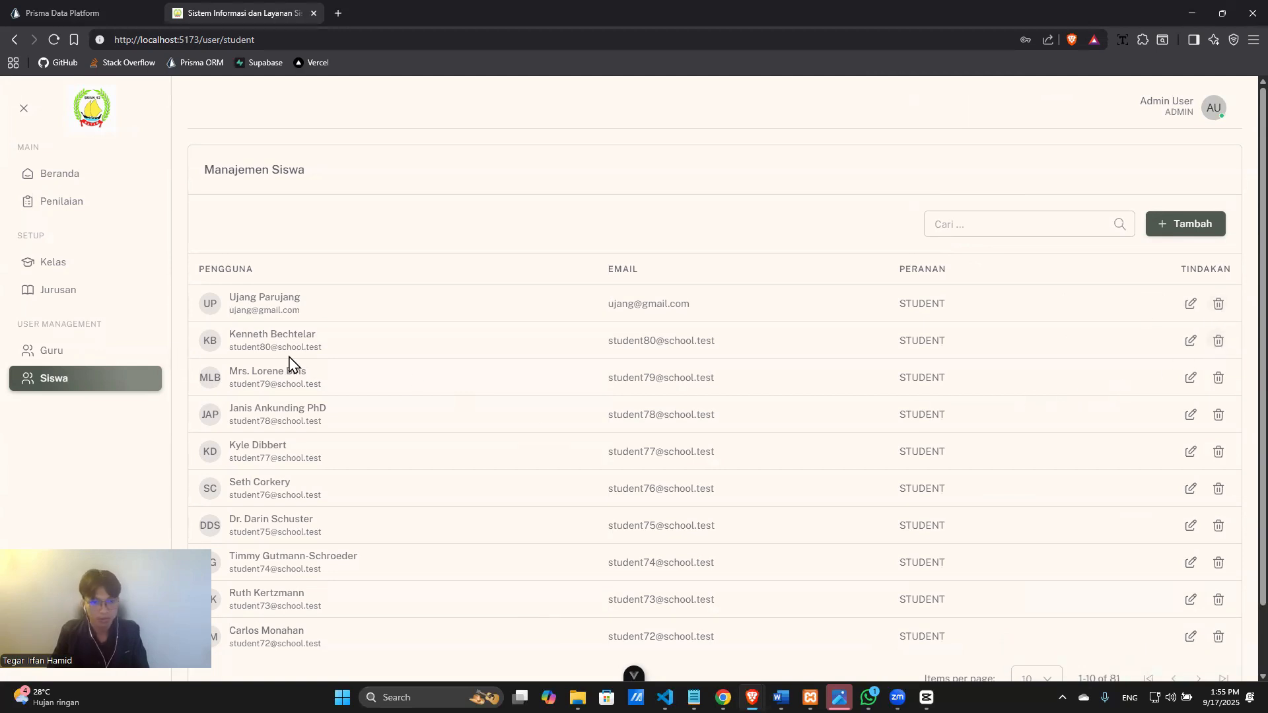
Delete the third student in the Manajemen Siswa list, confirming with 'Yes, delete it!'.
{"action": "left_click", "coordinate": [1219, 378]}
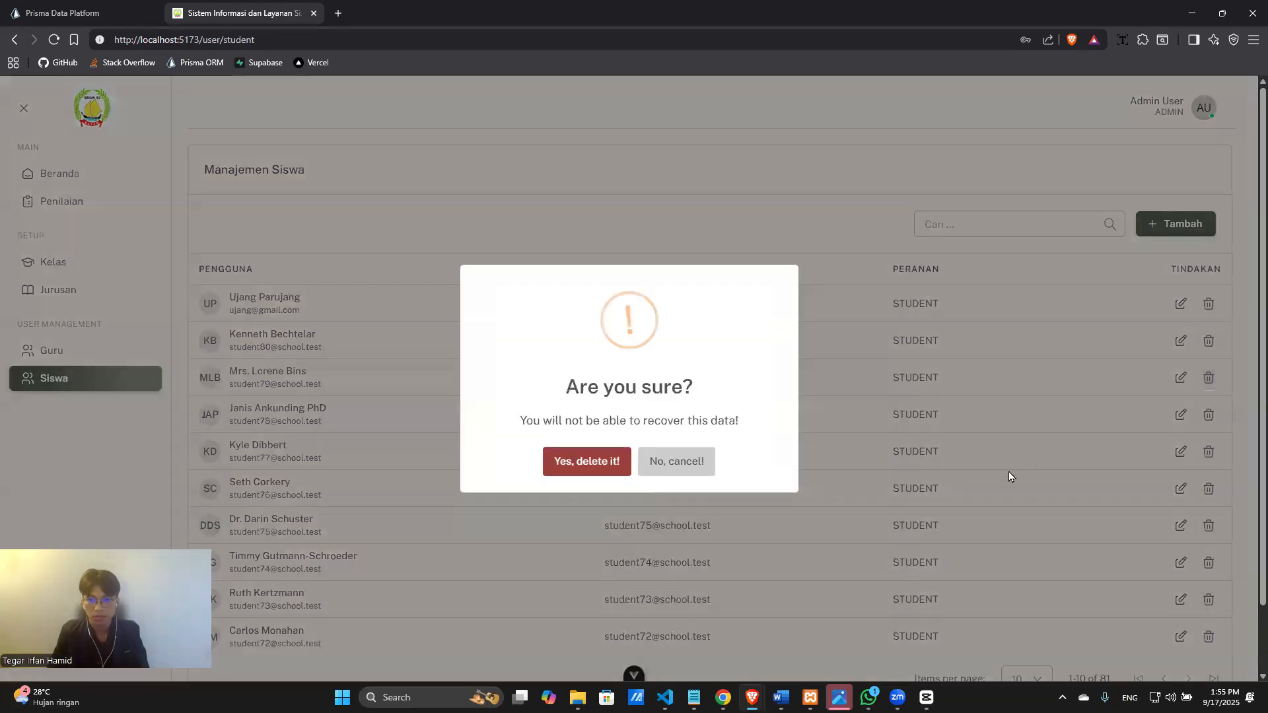
{"action": "left_click", "coordinate": [577, 462]}
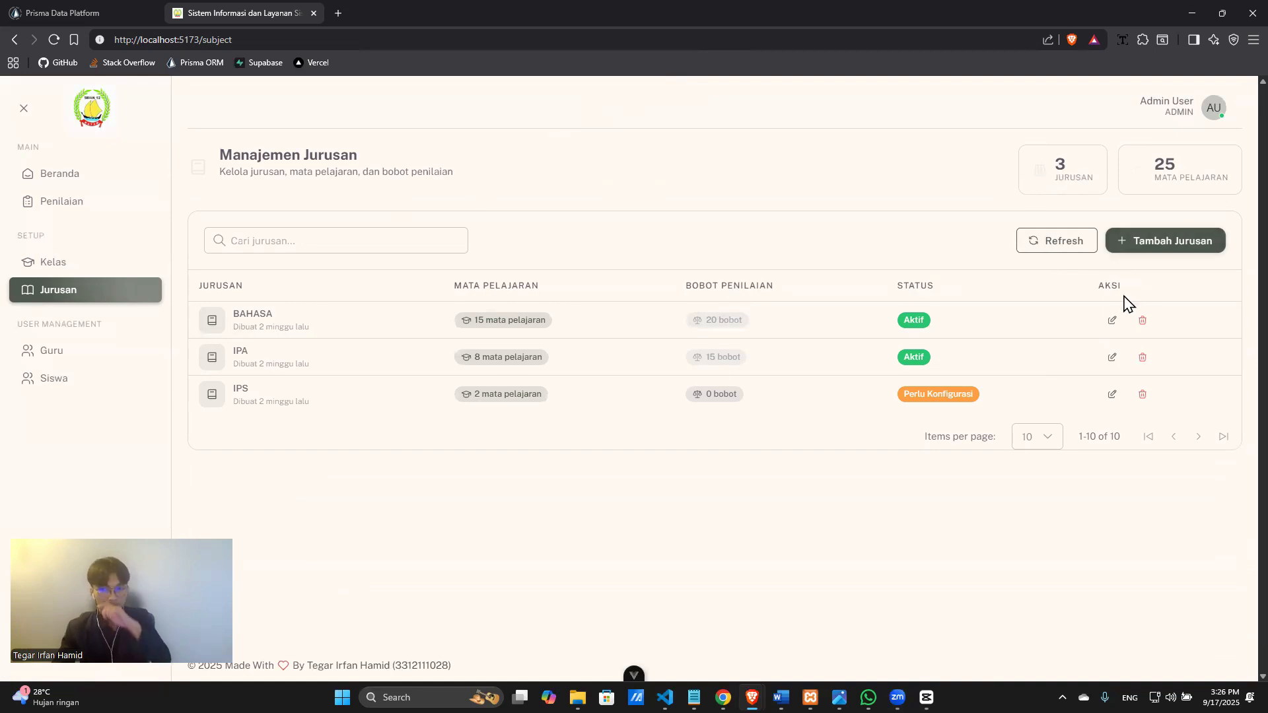
Re-save BAHASA unchanged, cancel its deletion, then delete the IPS department.
{"action": "left_click", "coordinate": [1113, 322]}
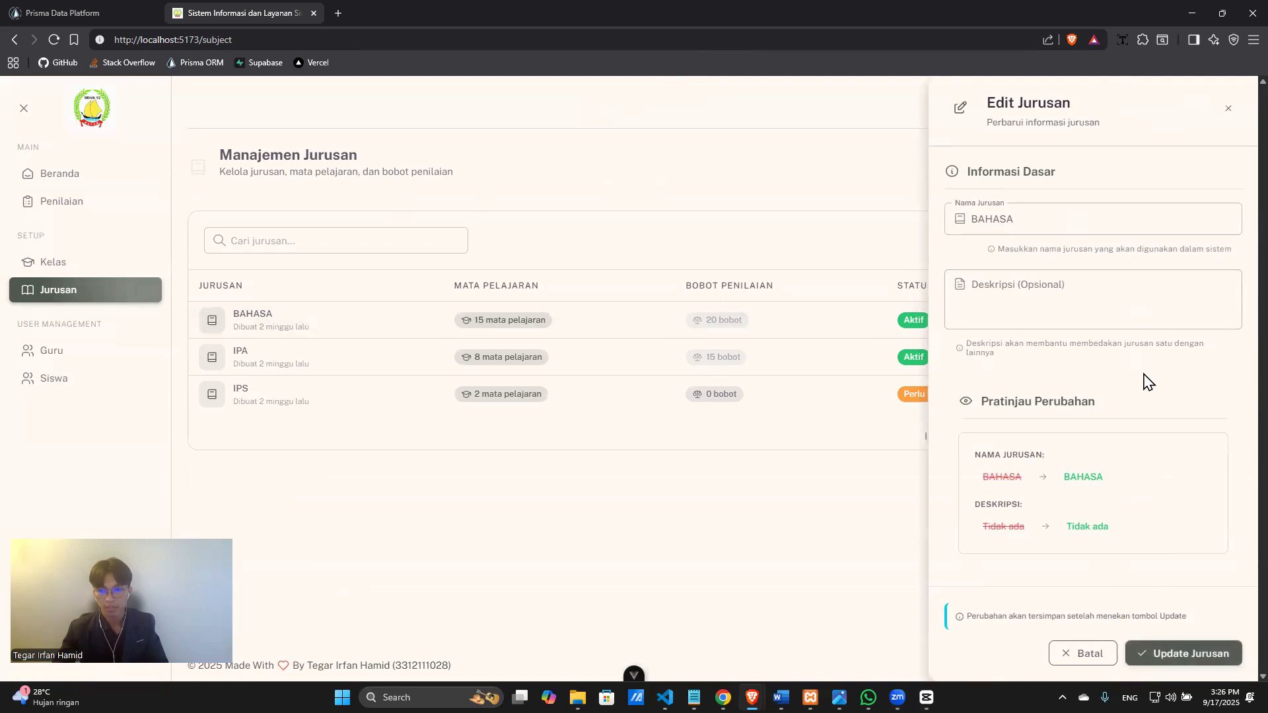
{"action": "left_click", "coordinate": [1149, 656]}
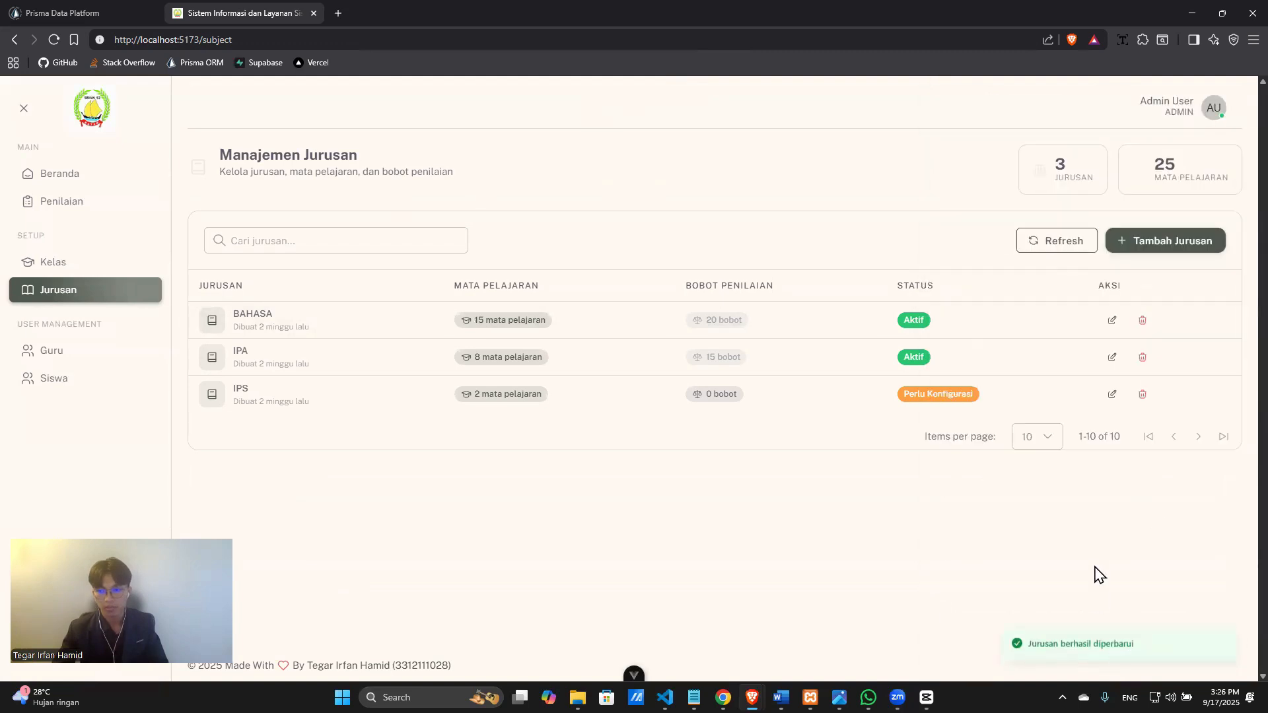
{"action": "left_click", "coordinate": [1142, 320]}
{"action": "left_click", "coordinate": [671, 469]}
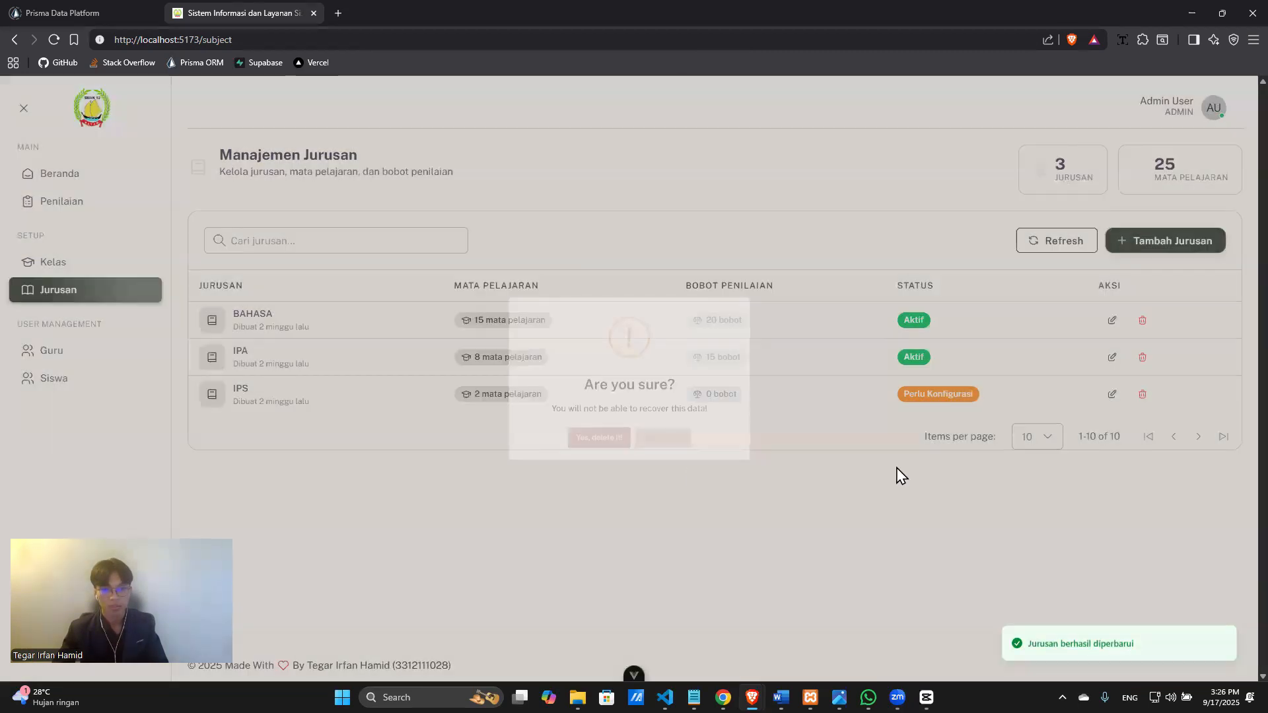
{"action": "left_click", "coordinate": [1143, 395]}
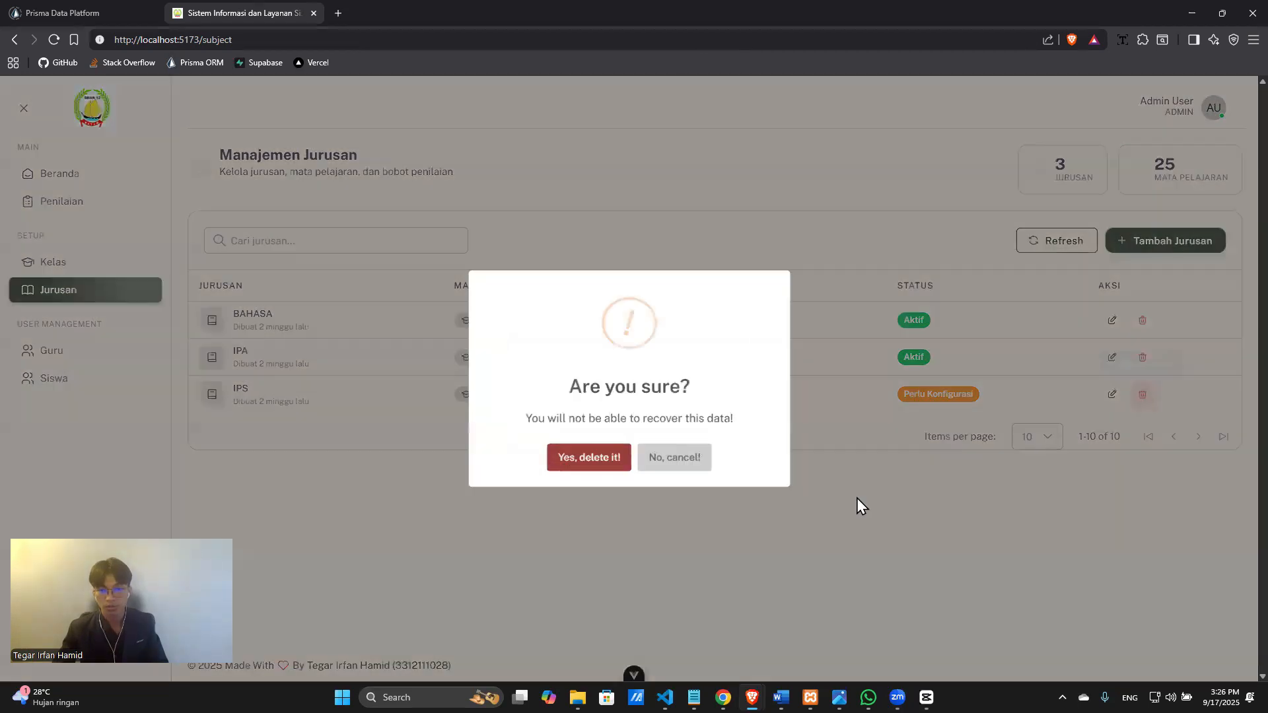
{"action": "left_click", "coordinate": [592, 464]}
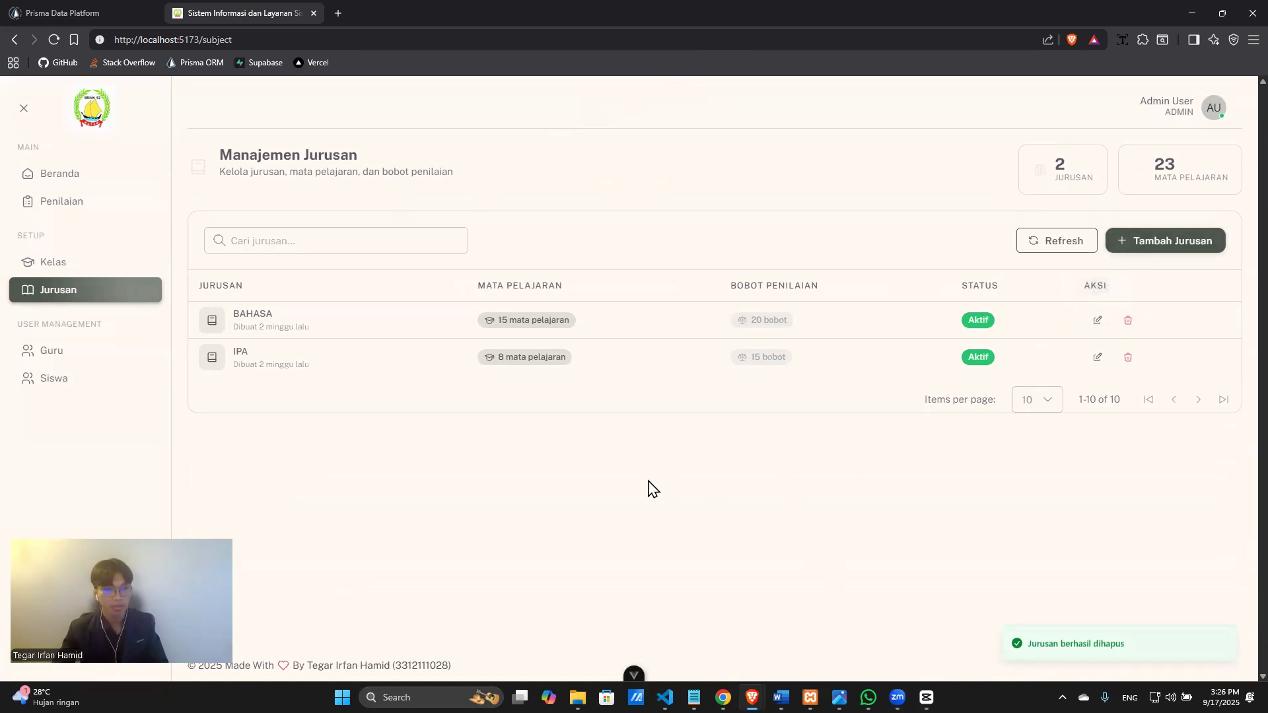
Add a new department named IPS with Buat Jurusan.
{"action": "left_click", "coordinate": [1148, 250]}
{"action": "left_click", "coordinate": [1025, 231]}
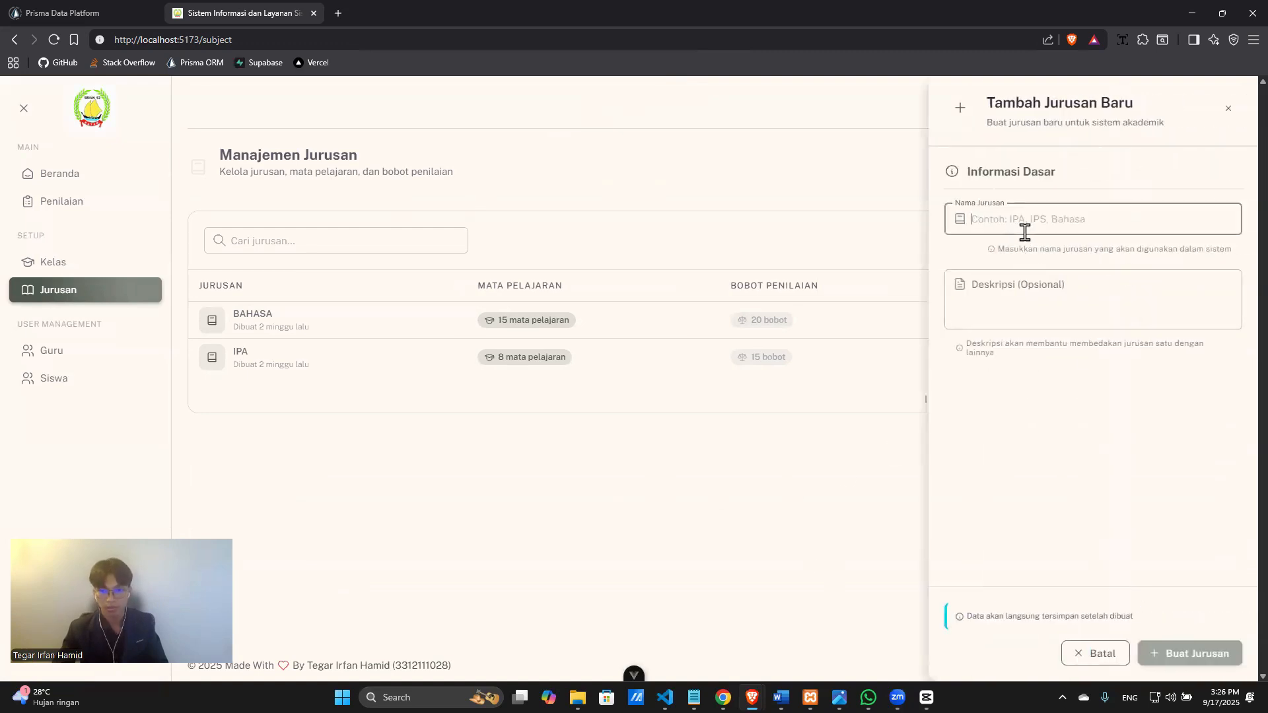
{"action": "type", "text": "IPS"}
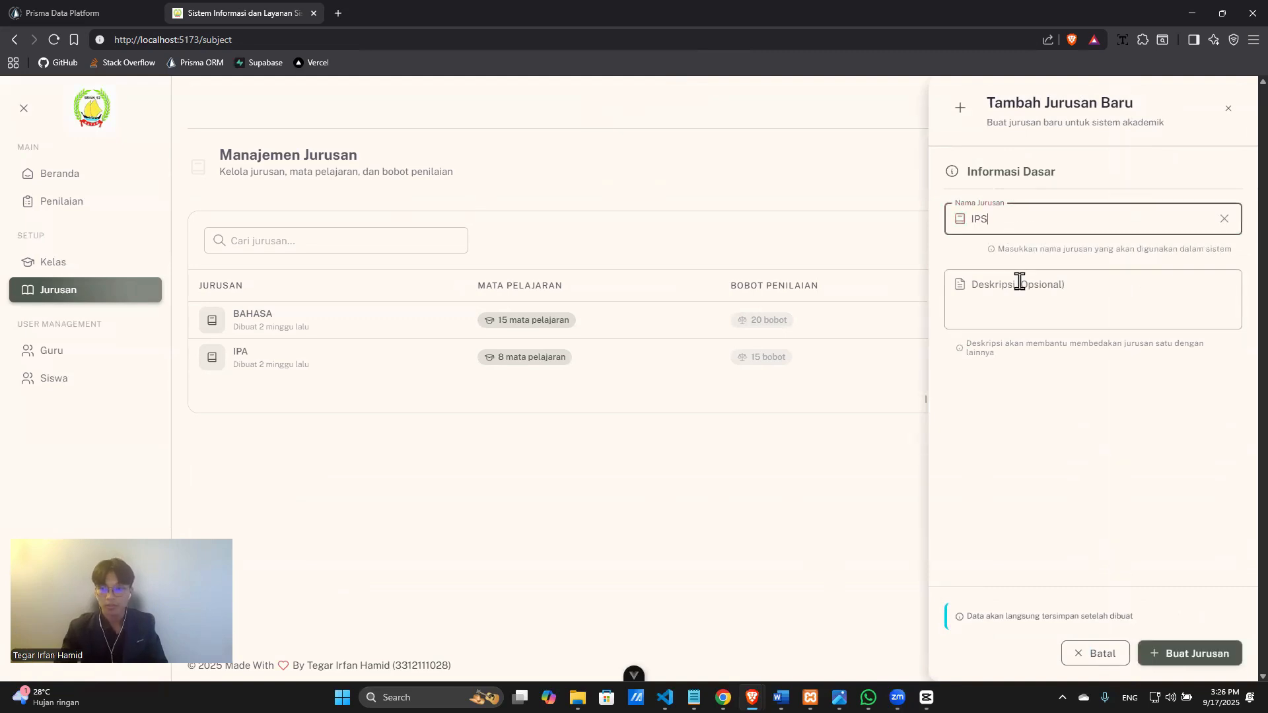
{"action": "left_click", "coordinate": [1195, 657]}
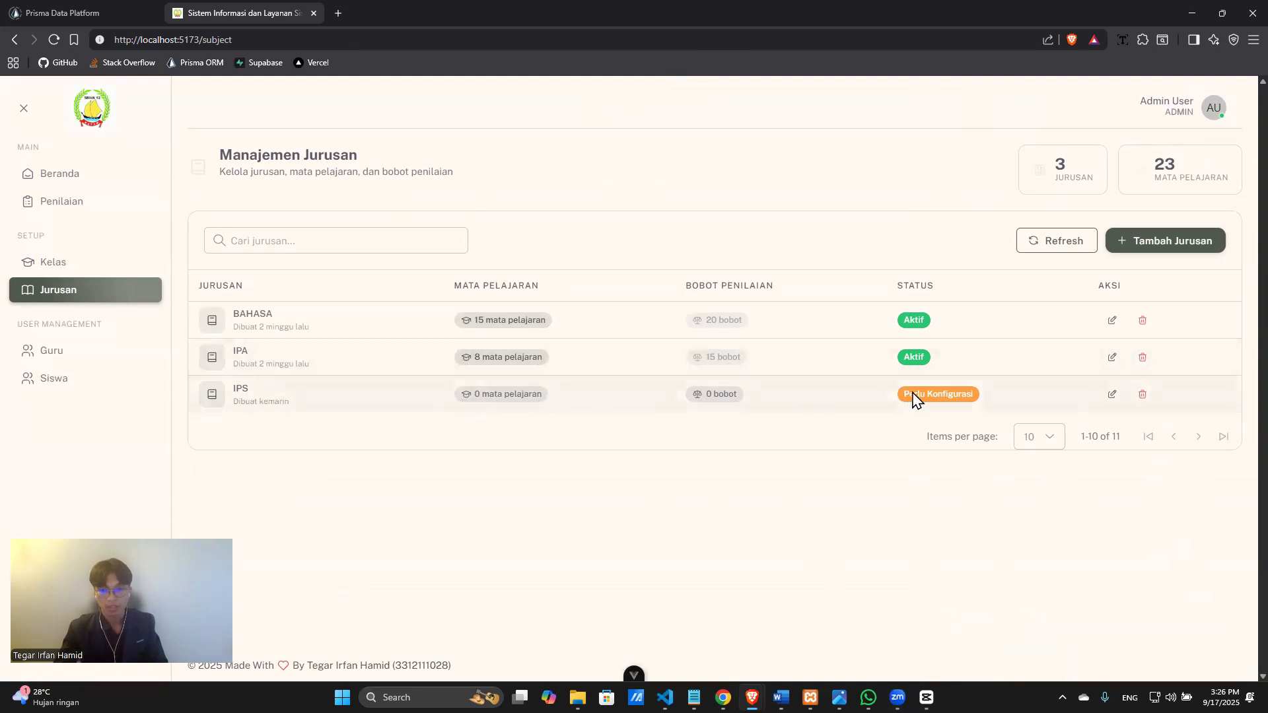
Re-save the IPS department unchanged and open BAHASA's summary page.
{"action": "left_click", "coordinate": [1111, 394]}
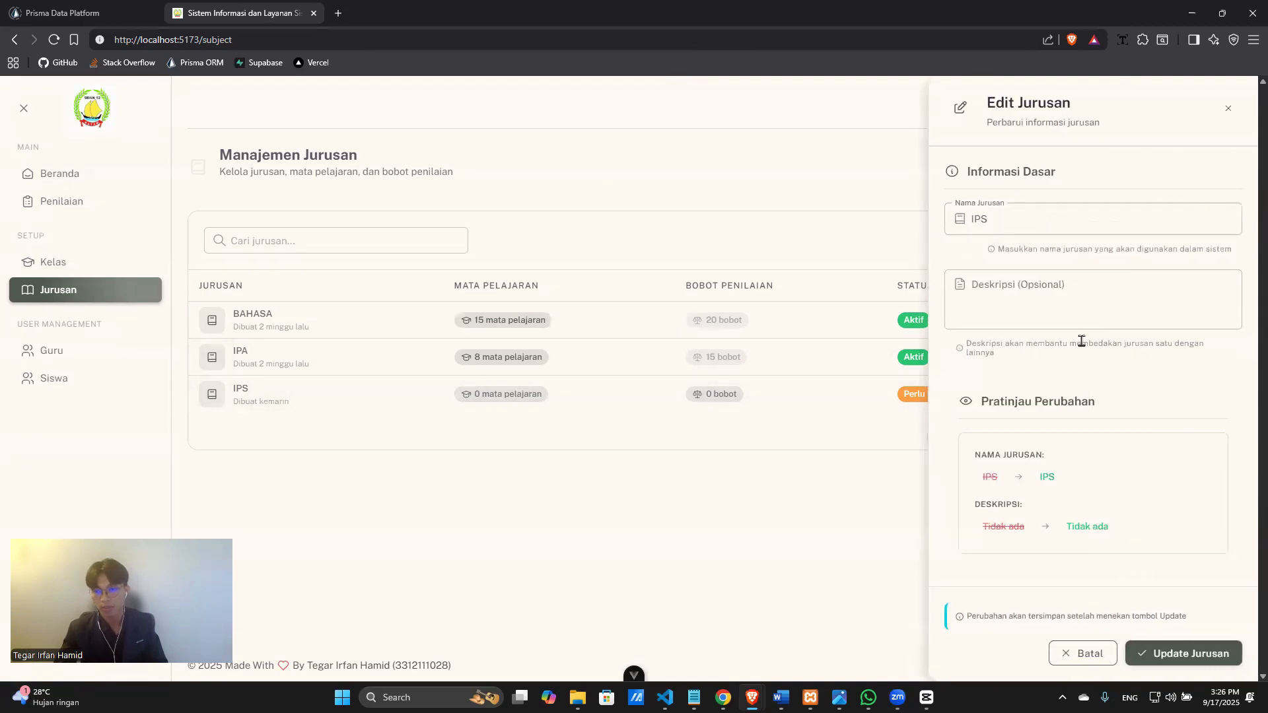
{"action": "left_click", "coordinate": [1166, 656]}
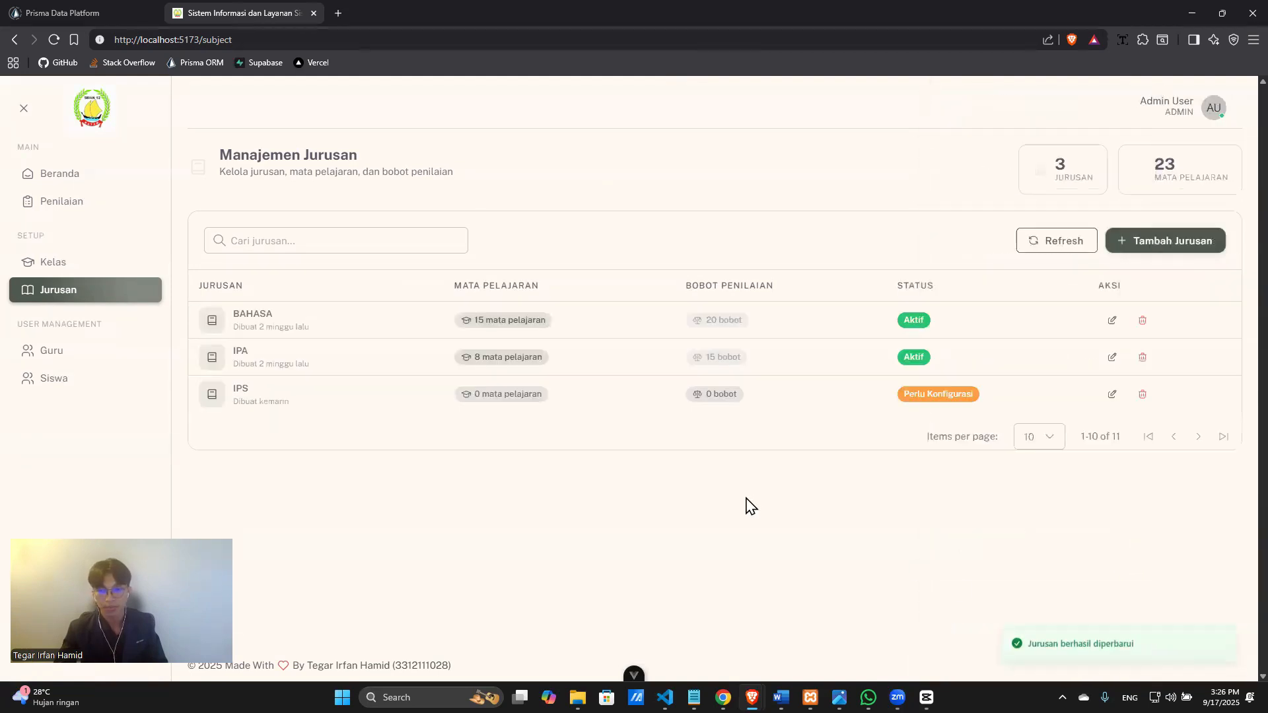
{"action": "left_click", "coordinate": [291, 330]}
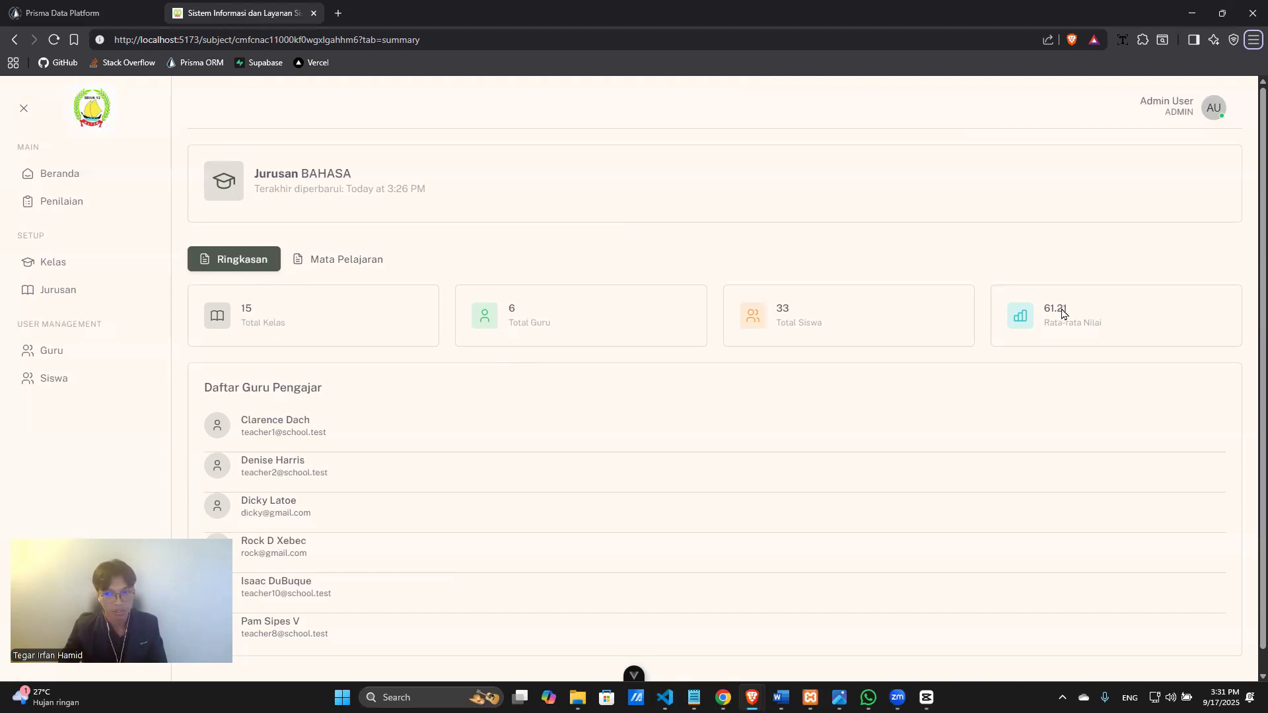
Show the Mata Pelajaran tab of Jurusan BAHASA, listing its 10 courses such as Bahasa Indonesia.
{"action": "left_click", "coordinate": [342, 267]}
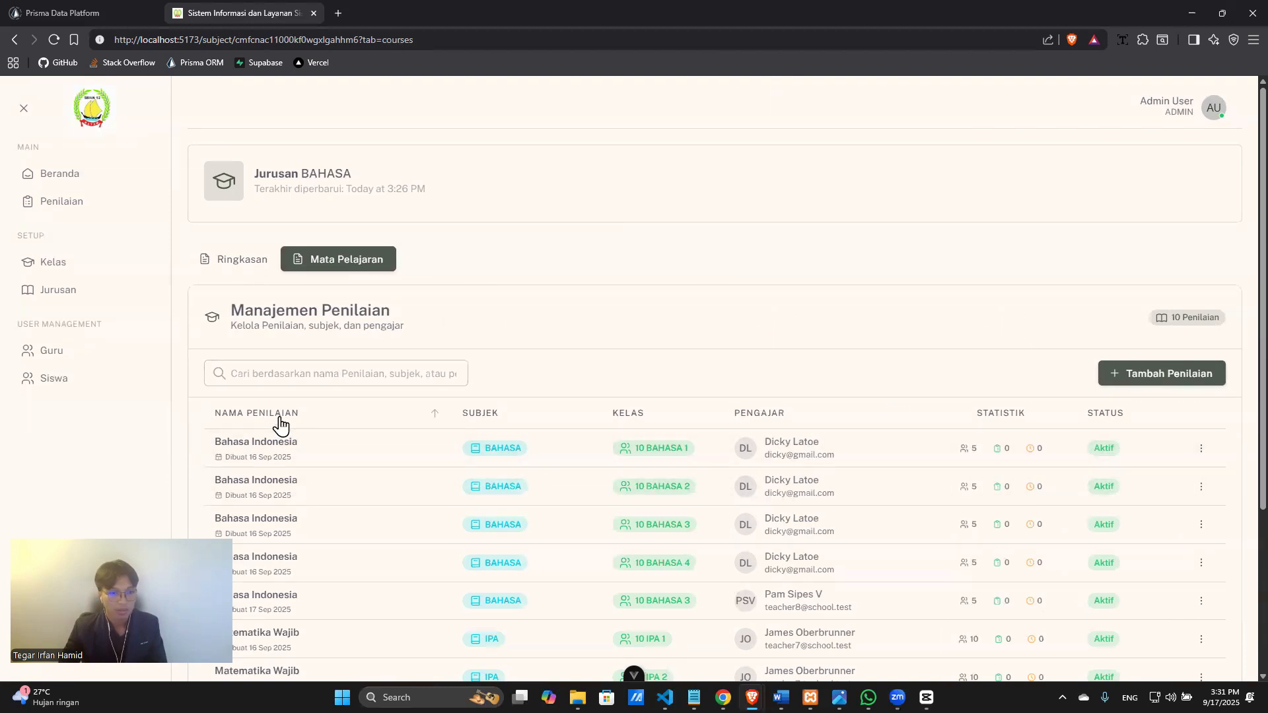
{"action": "scroll", "coordinate": [251, 420], "scroll_direction": "down", "scroll_amount": 2}
{"action": "scroll", "coordinate": [251, 420], "scroll_direction": "up", "scroll_amount": 2}
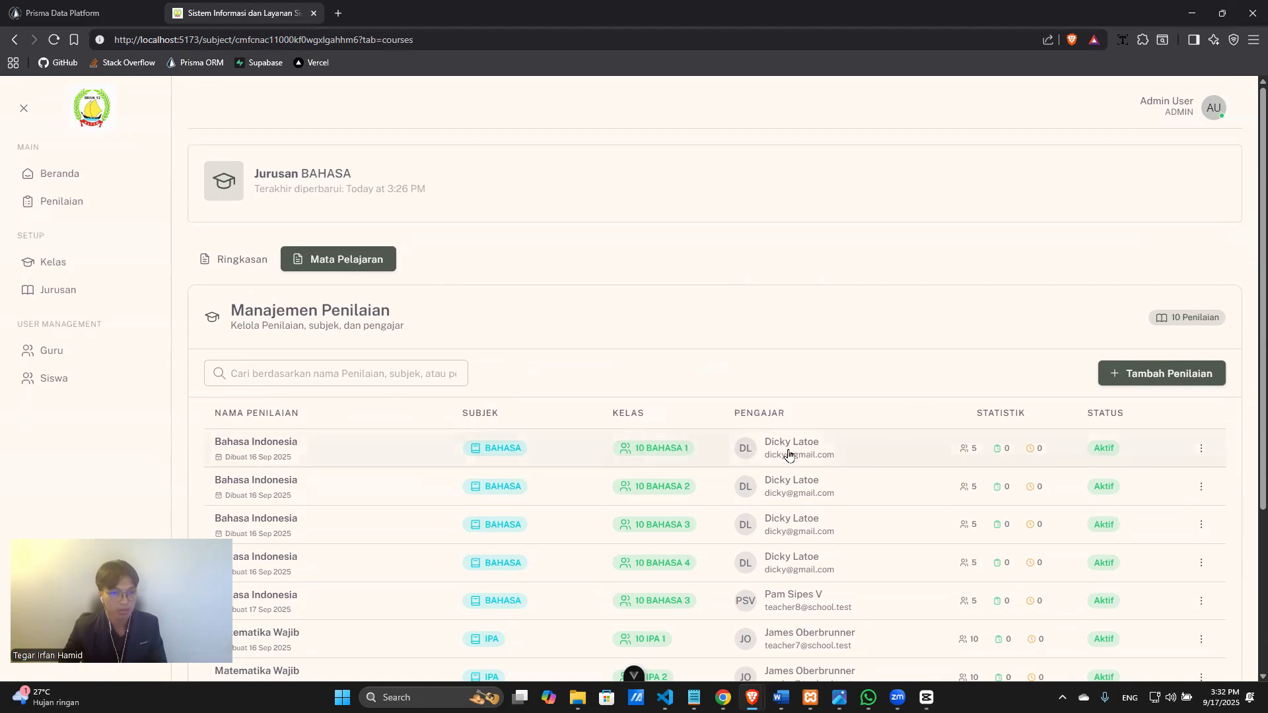
Re-save the first Bahasa Indonesia course, try its Hapus action, and open its detail summary.
{"action": "left_click", "coordinate": [1202, 449]}
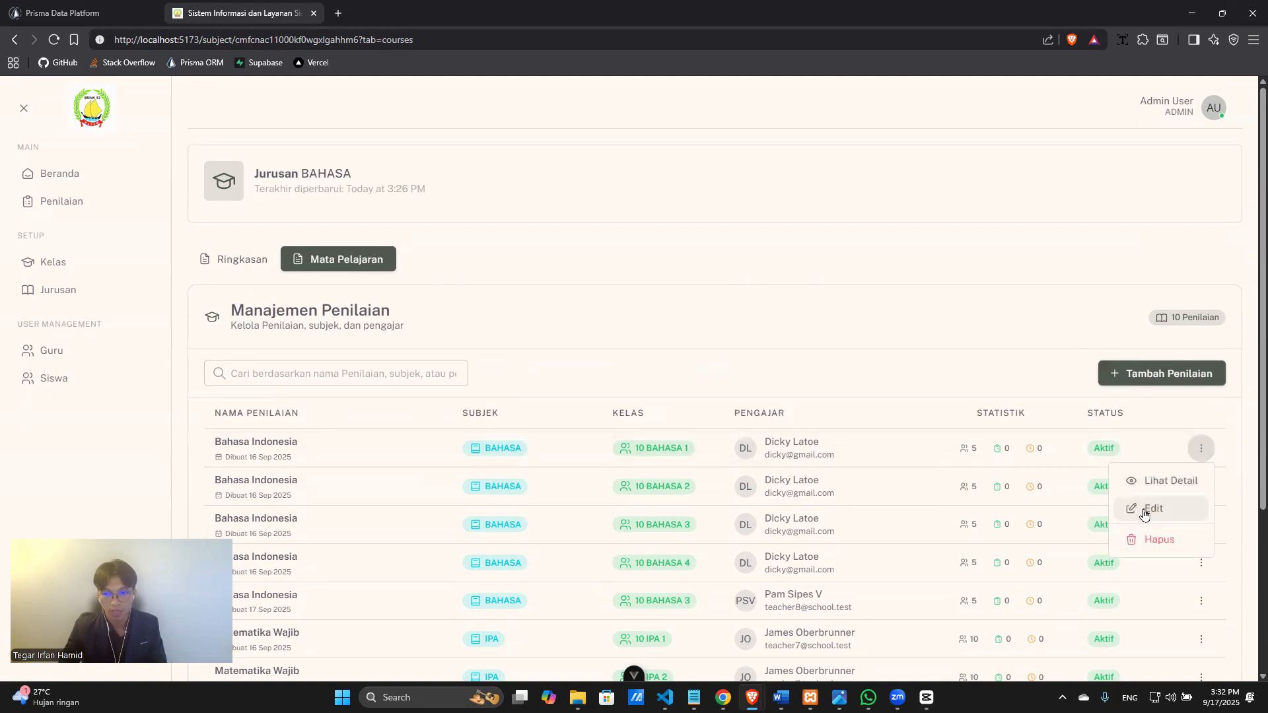
{"action": "left_click", "coordinate": [1144, 515]}
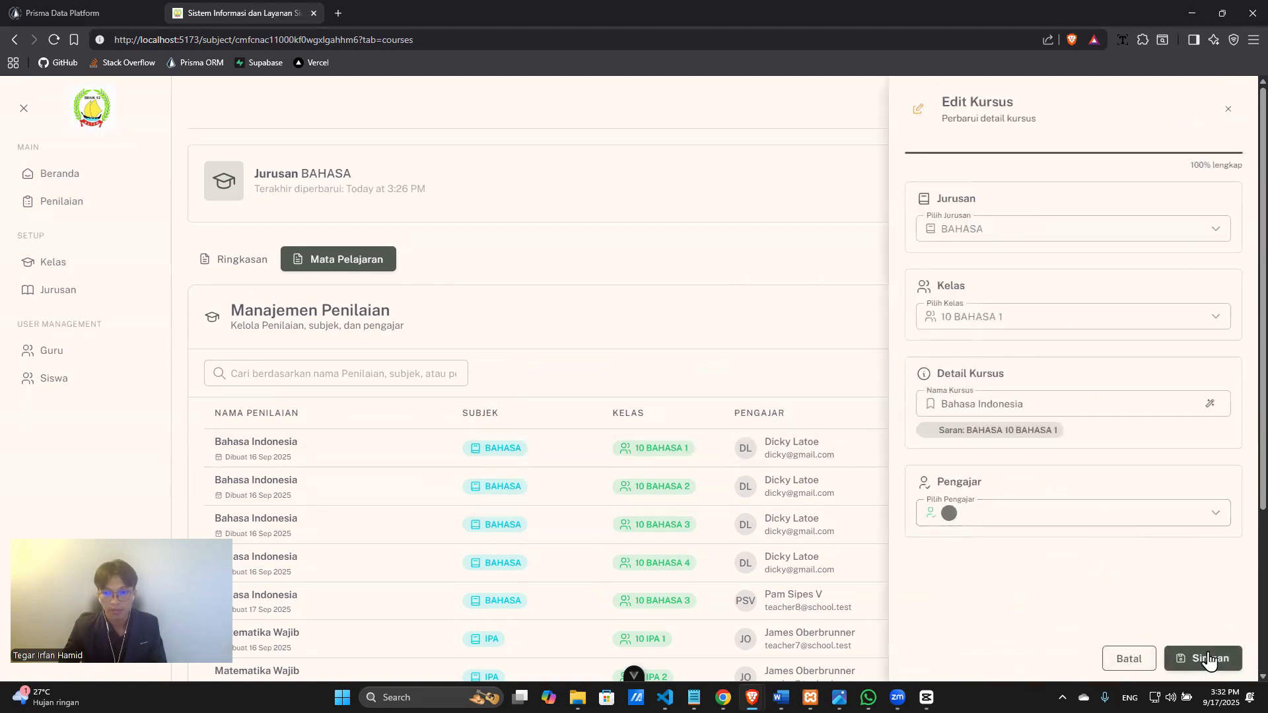
{"action": "left_click", "coordinate": [1209, 659]}
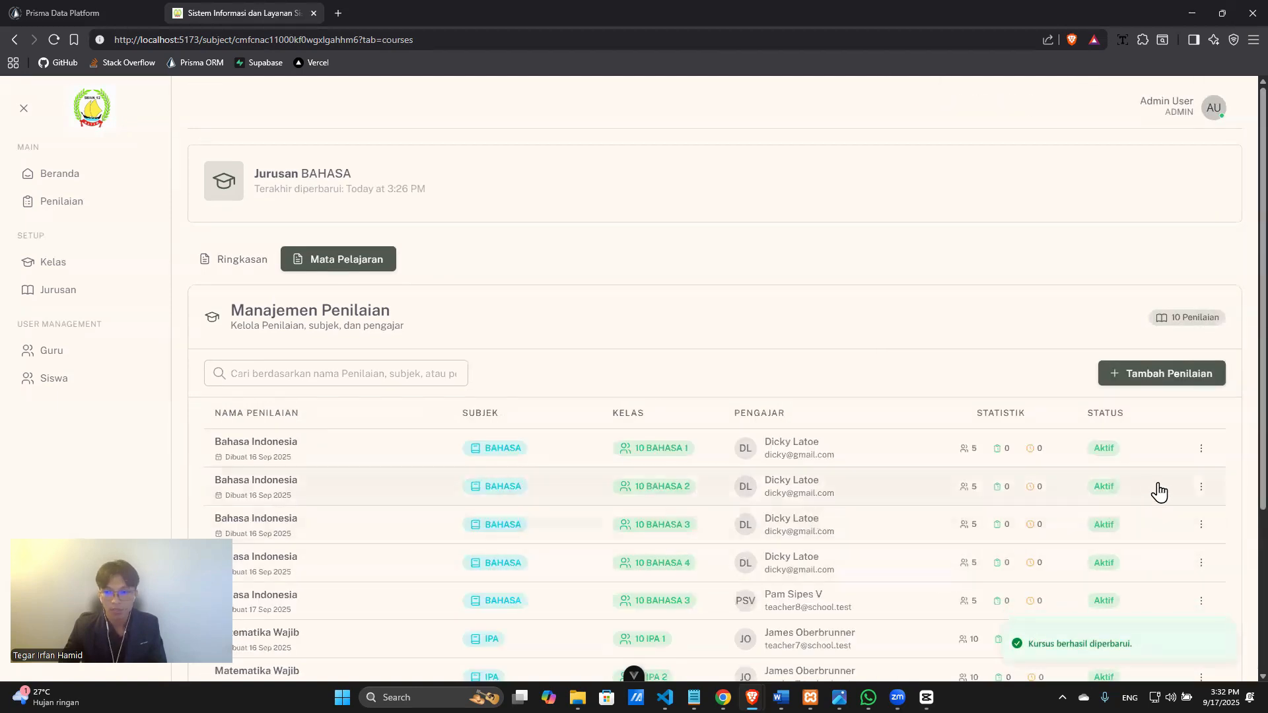
{"action": "left_click", "coordinate": [1201, 449]}
{"action": "left_click", "coordinate": [1190, 536]}
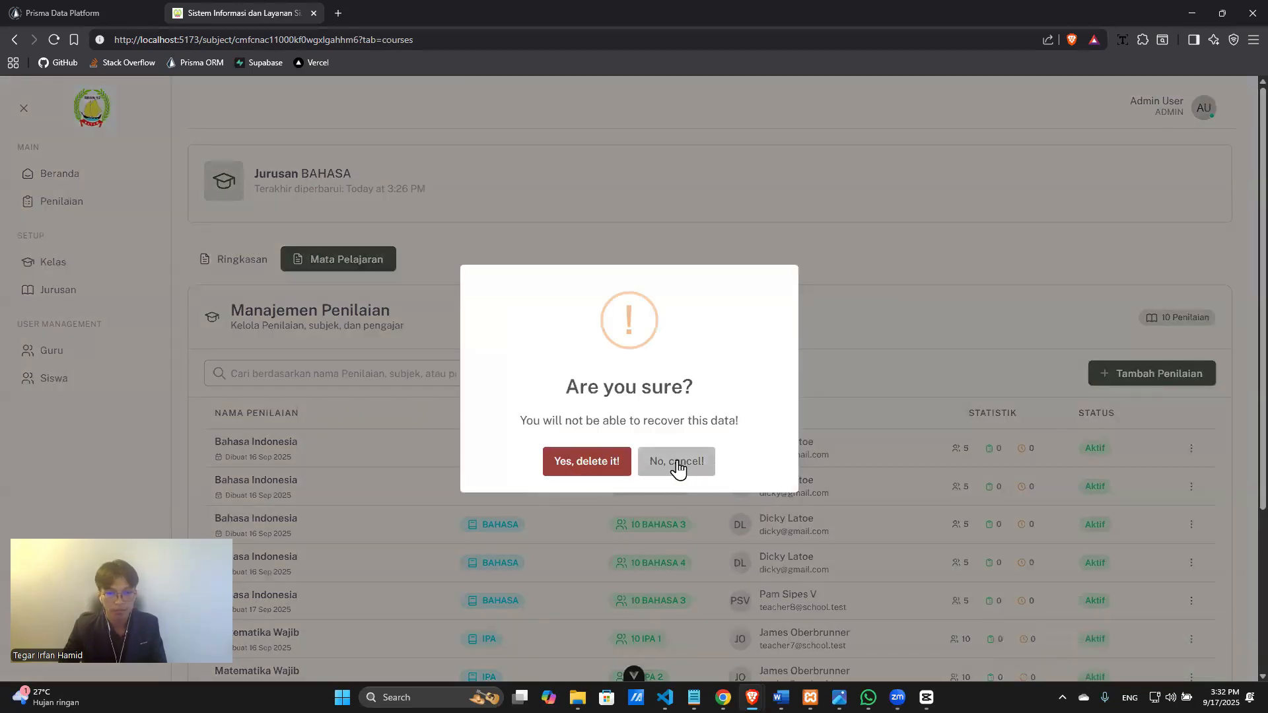
{"action": "left_click", "coordinate": [587, 463]}
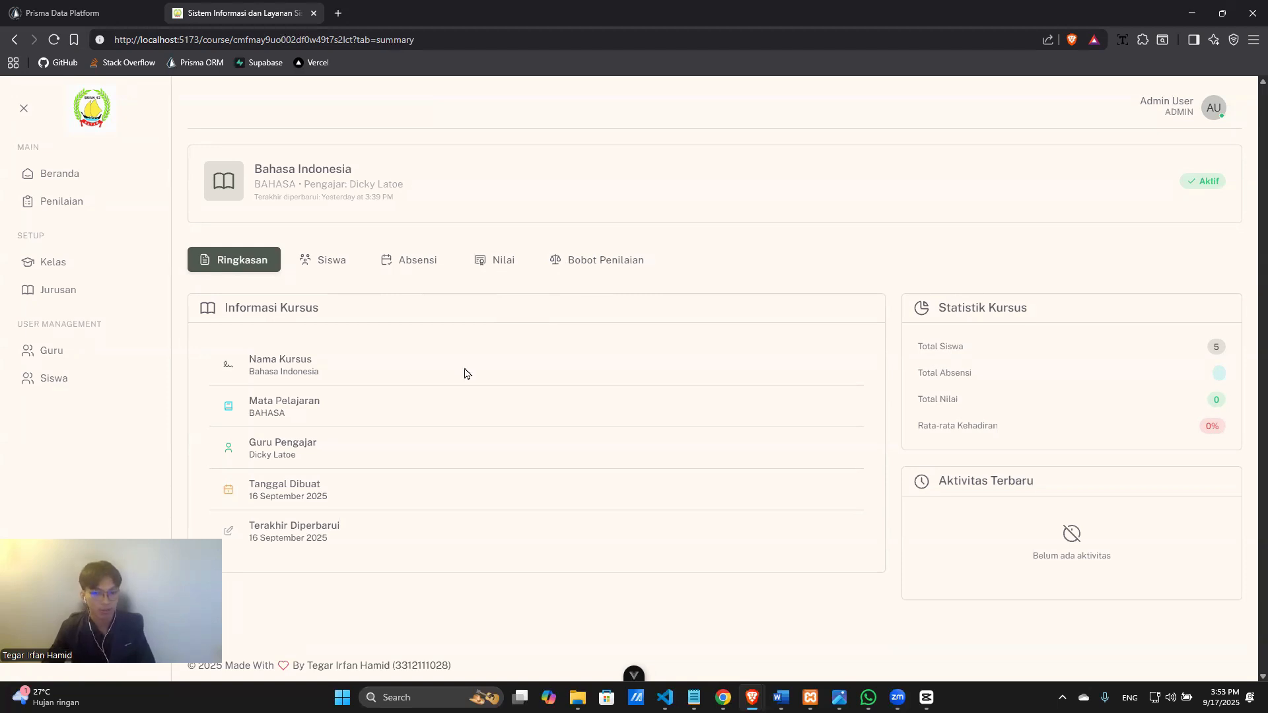
In Kelola Siswa, tick all six students on the page and save their enrolment in Bahasa Indonesia.
{"action": "left_click", "coordinate": [339, 270]}
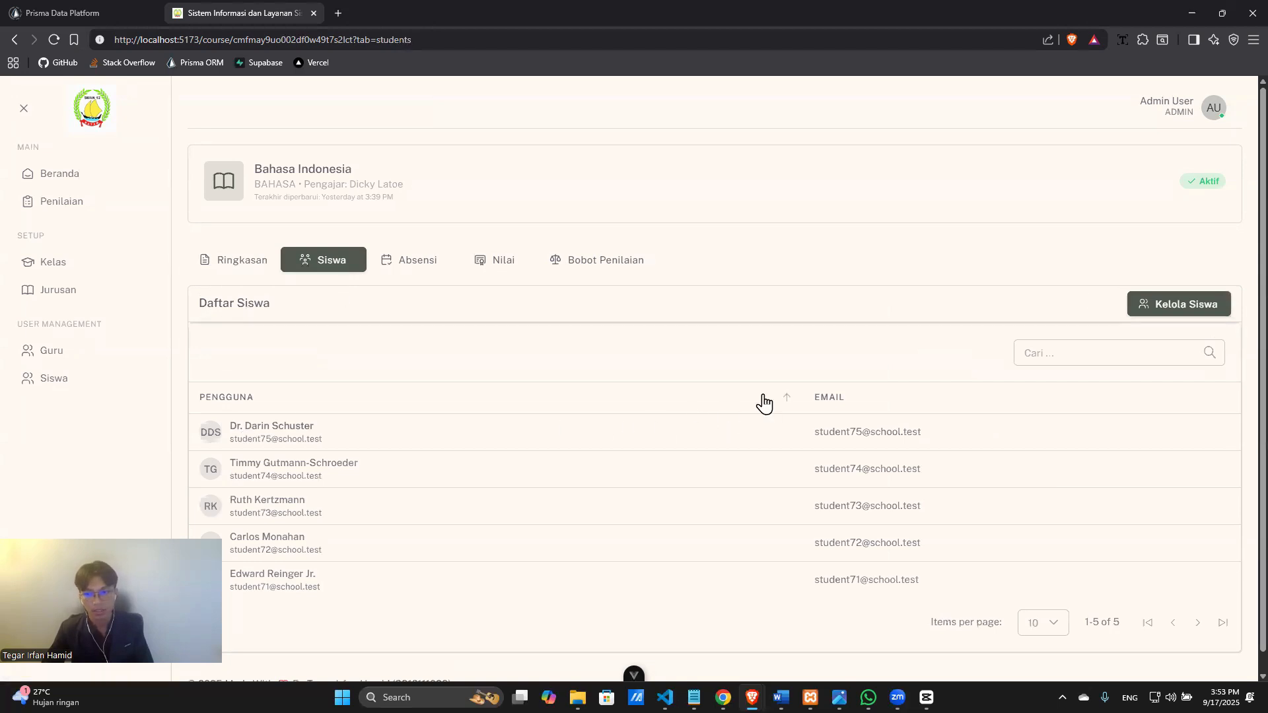
{"action": "left_click", "coordinate": [1135, 309]}
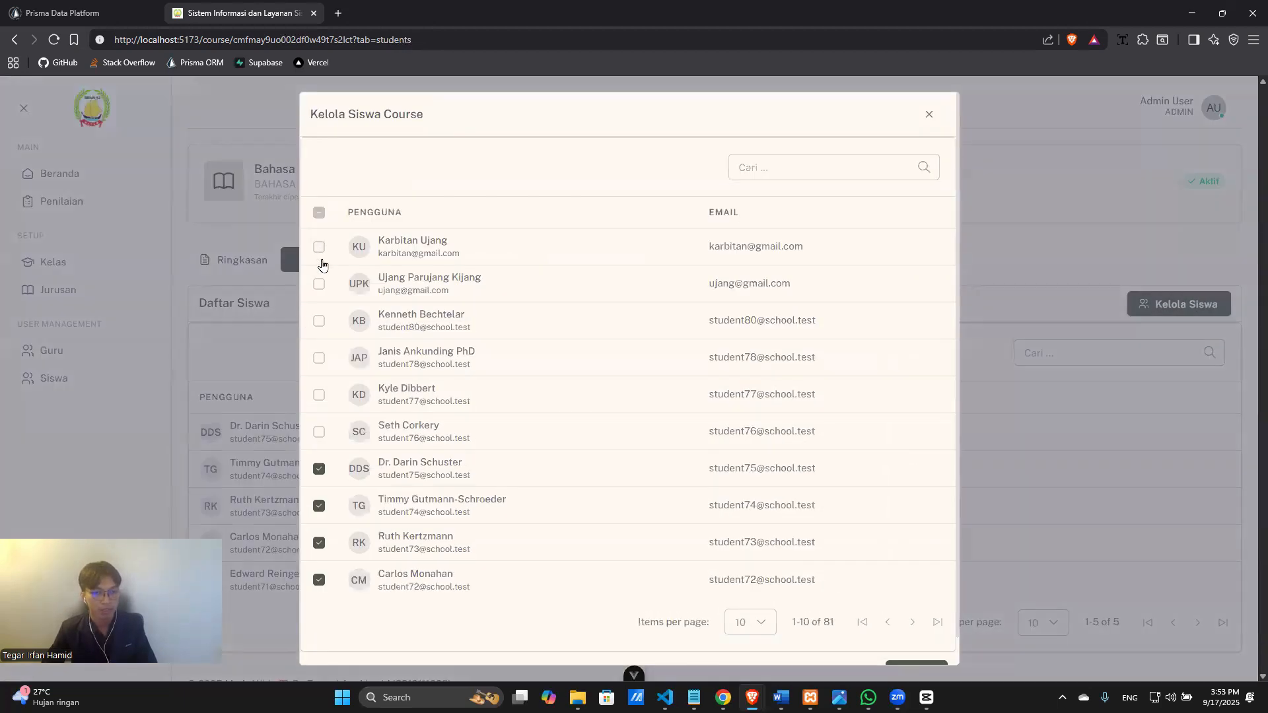
{"action": "left_click", "coordinate": [319, 285]}
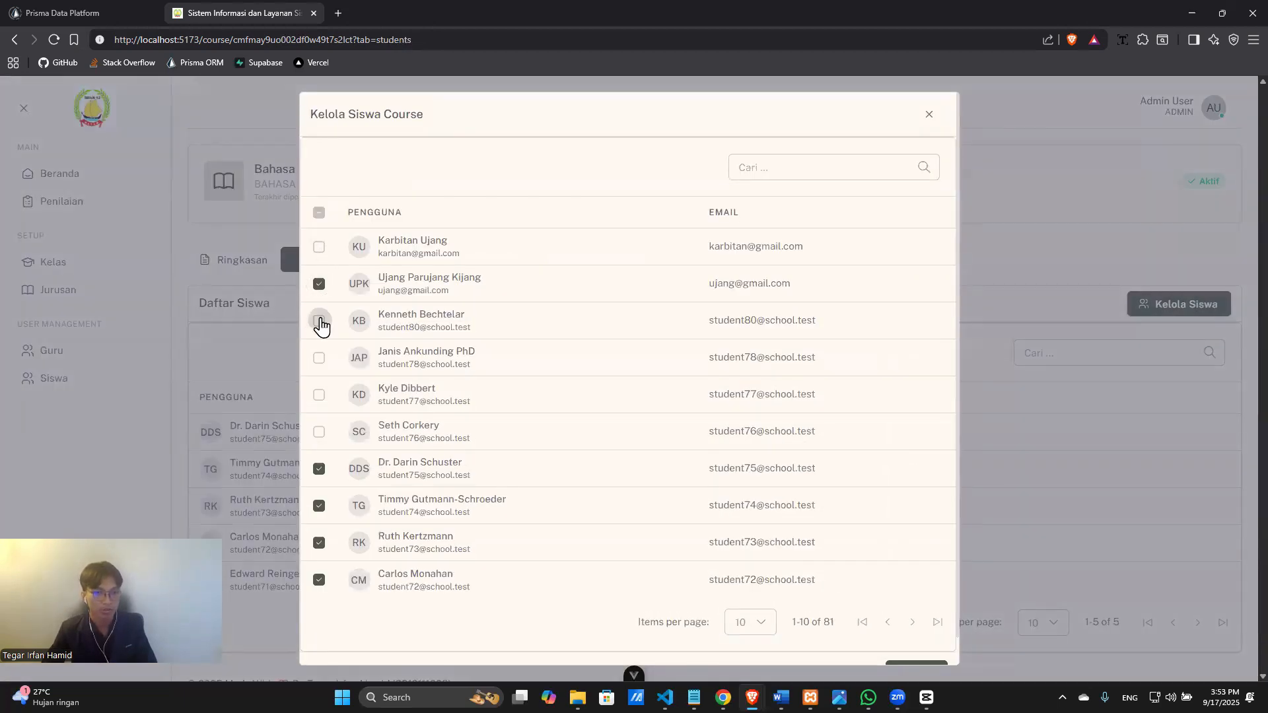
{"action": "left_click", "coordinate": [319, 321]}
{"action": "left_click", "coordinate": [319, 358]}
{"action": "left_click", "coordinate": [319, 360]}
{"action": "left_click", "coordinate": [319, 286]}
{"action": "left_click", "coordinate": [319, 284]}
{"action": "left_click", "coordinate": [319, 247]}
{"action": "left_click", "coordinate": [319, 358]}
{"action": "left_click", "coordinate": [319, 395]}
{"action": "left_click", "coordinate": [319, 432]}
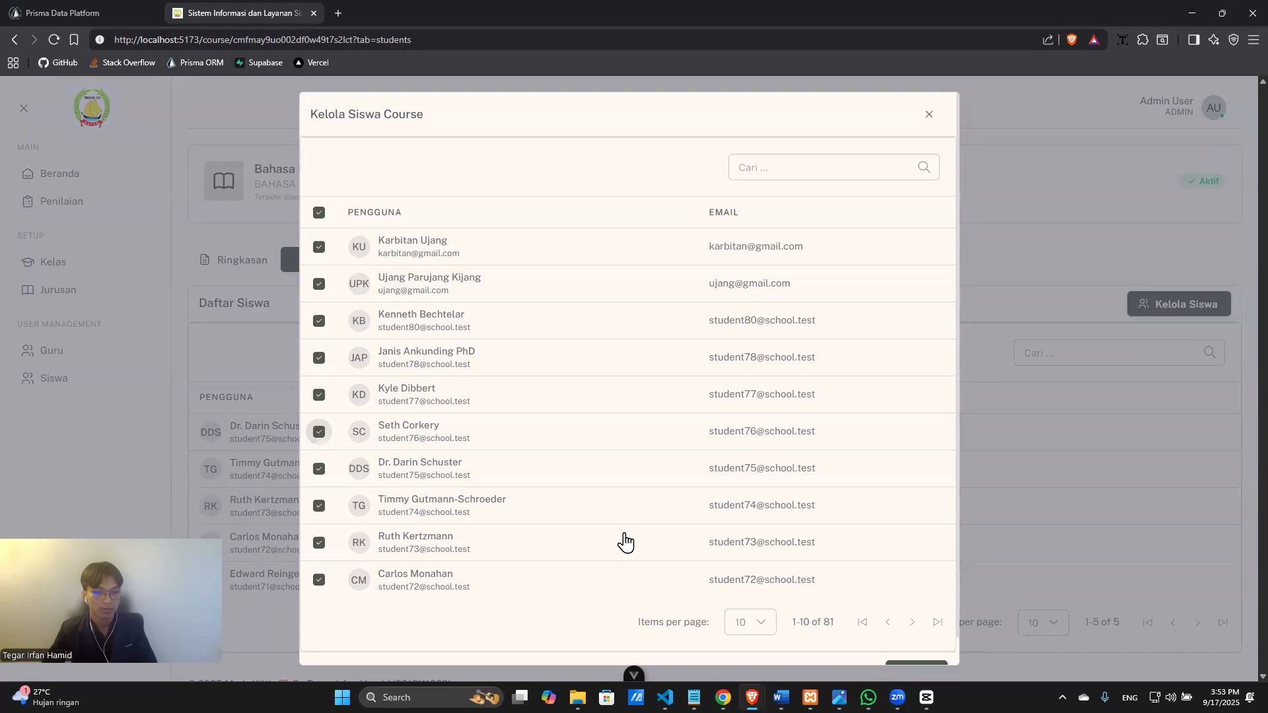
{"action": "scroll", "coordinate": [914, 651], "scroll_direction": "down", "scroll_amount": 1}
{"action": "left_click", "coordinate": [910, 648]}
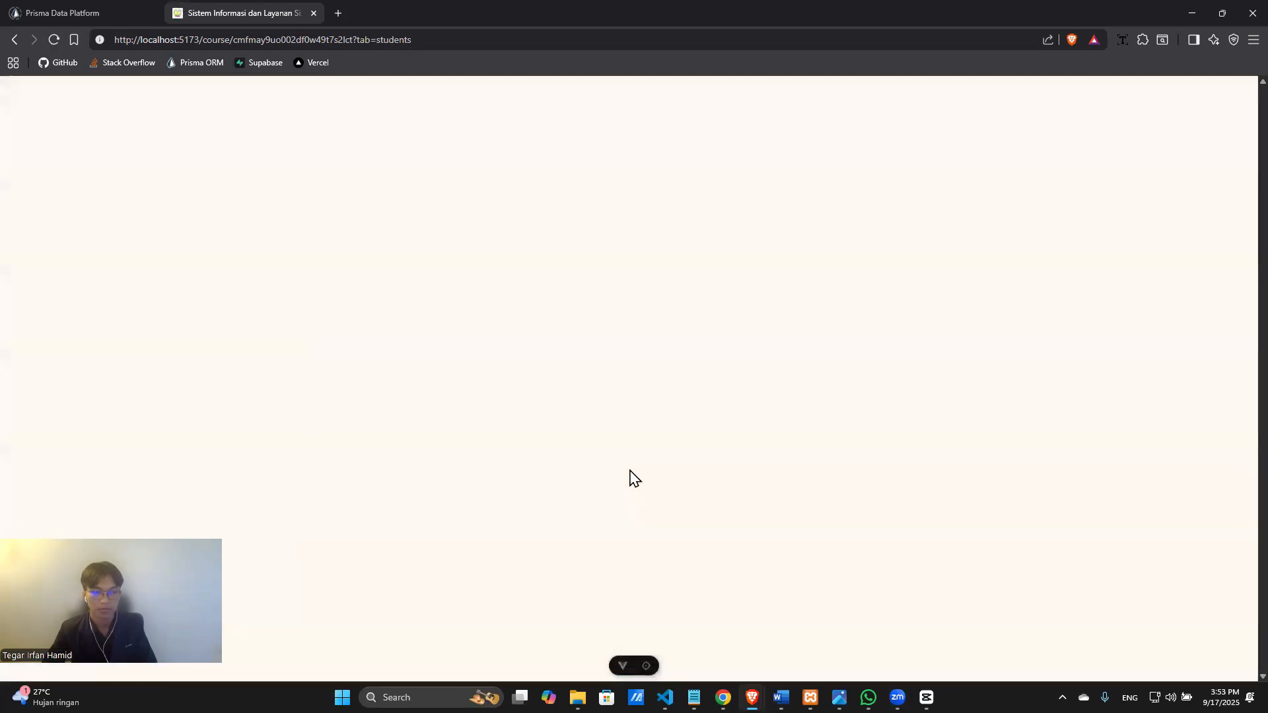
Scroll through the course page to review the September 2025 attendance table.
{"action": "scroll", "coordinate": [599, 462], "scroll_direction": "down", "scroll_amount": 3}
{"action": "scroll", "coordinate": [599, 462], "scroll_direction": "up", "scroll_amount": 2}
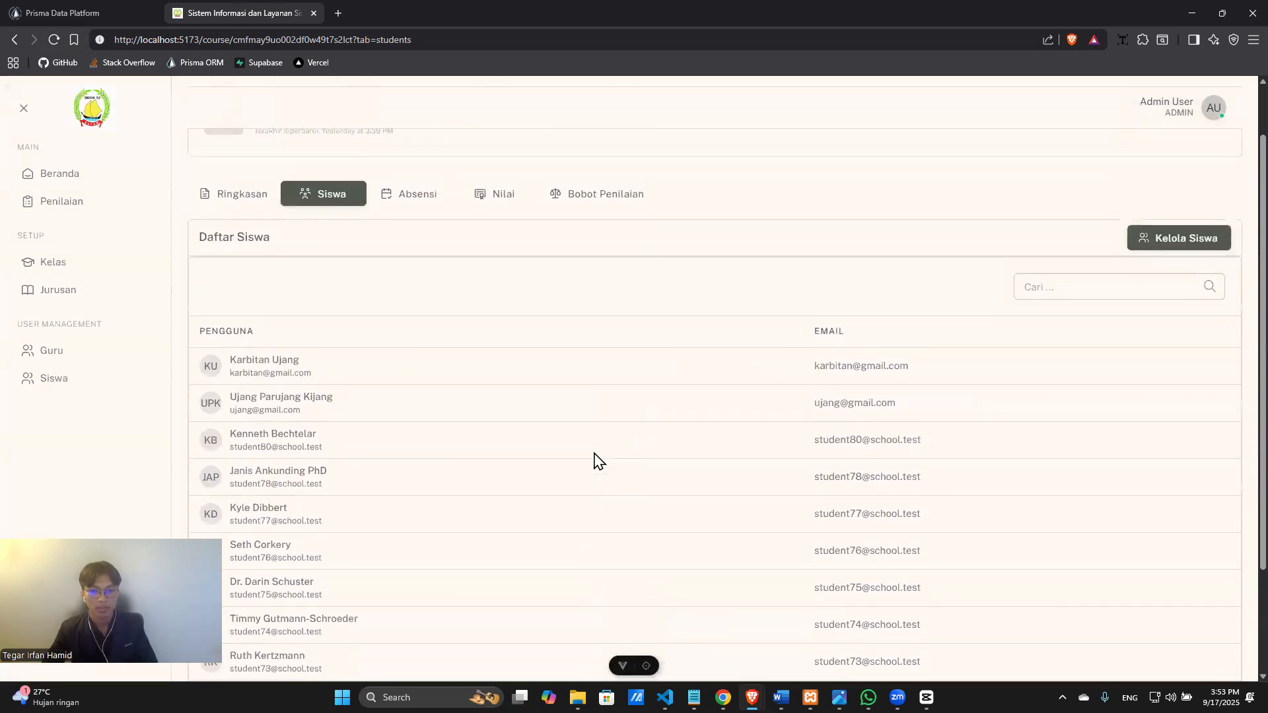
{"action": "scroll", "coordinate": [600, 463], "scroll_direction": "down", "scroll_amount": 2}
{"action": "scroll", "coordinate": [429, 433], "scroll_direction": "down", "scroll_amount": 1}
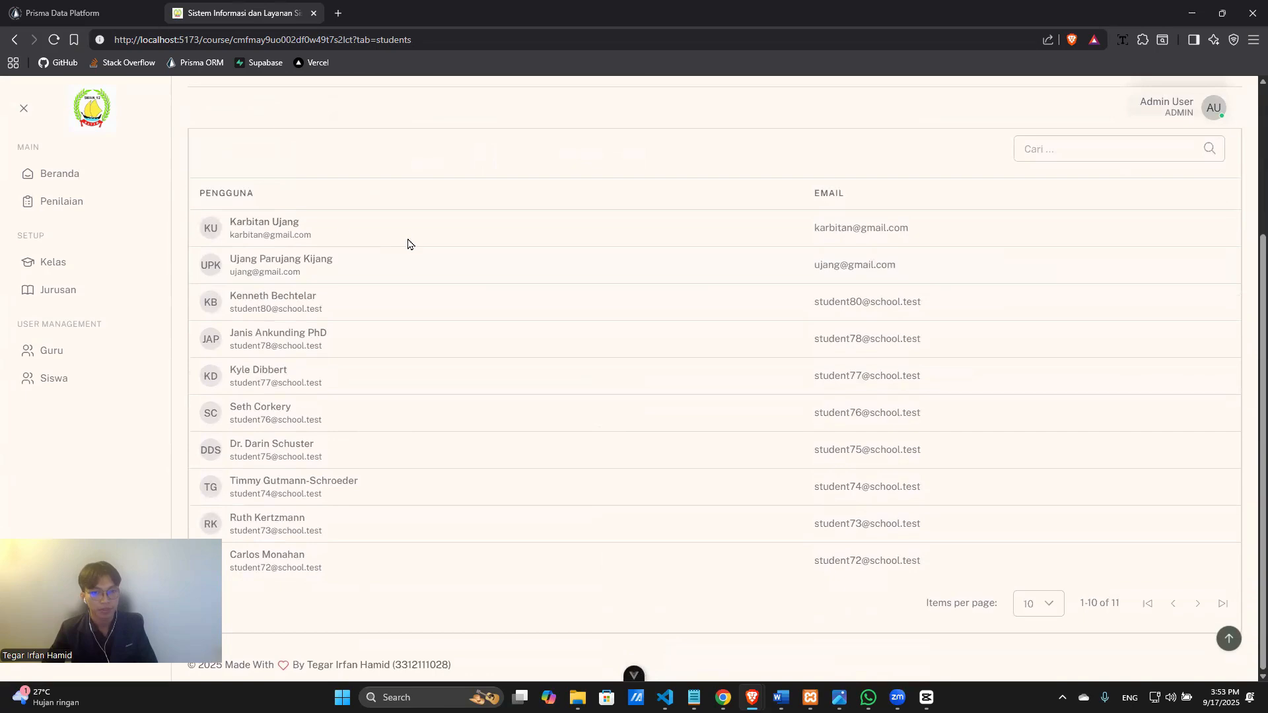
{"action": "scroll", "coordinate": [382, 446], "scroll_direction": "up", "scroll_amount": 3}
{"action": "scroll", "coordinate": [326, 394], "scroll_direction": "down", "scroll_amount": 3}
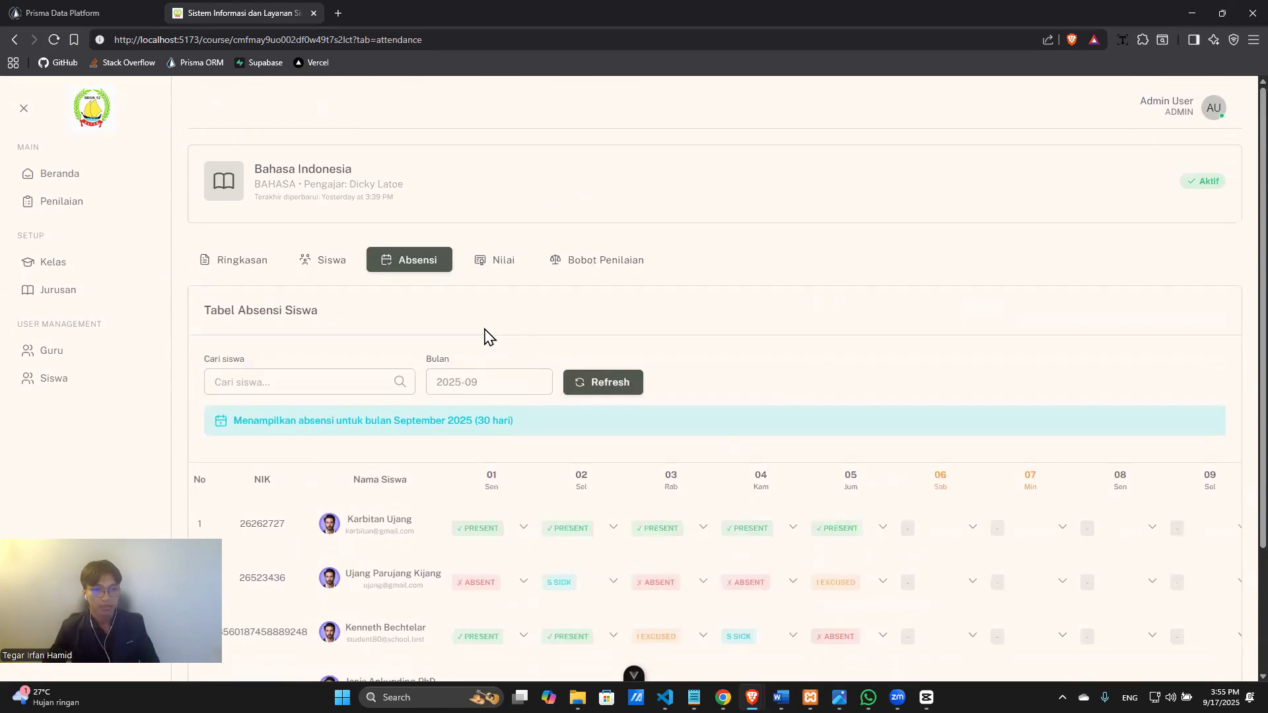
{"action": "scroll", "coordinate": [476, 325], "scroll_direction": "down", "scroll_amount": 1}
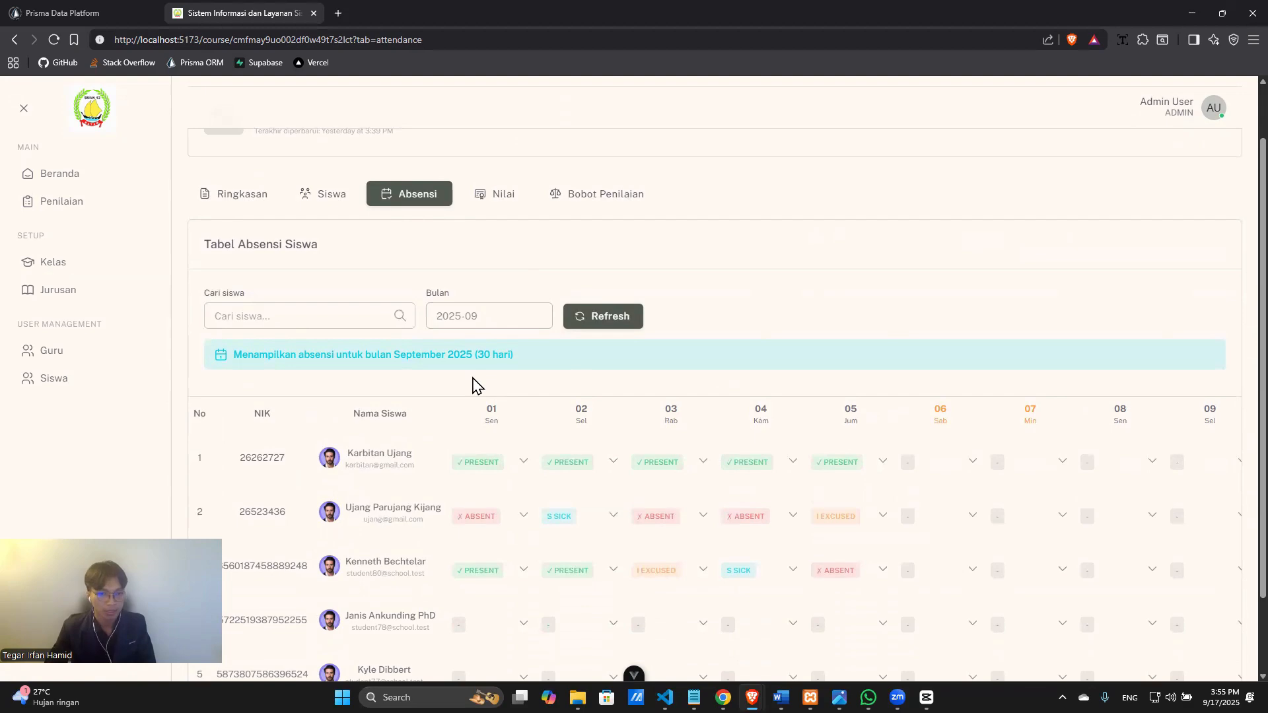
Mark the fourth student Hadir, Izin, Tidak Hadir, Hadir, Hadir for September 1–5.
{"action": "scroll", "coordinate": [455, 424], "scroll_direction": "down", "scroll_amount": 1}
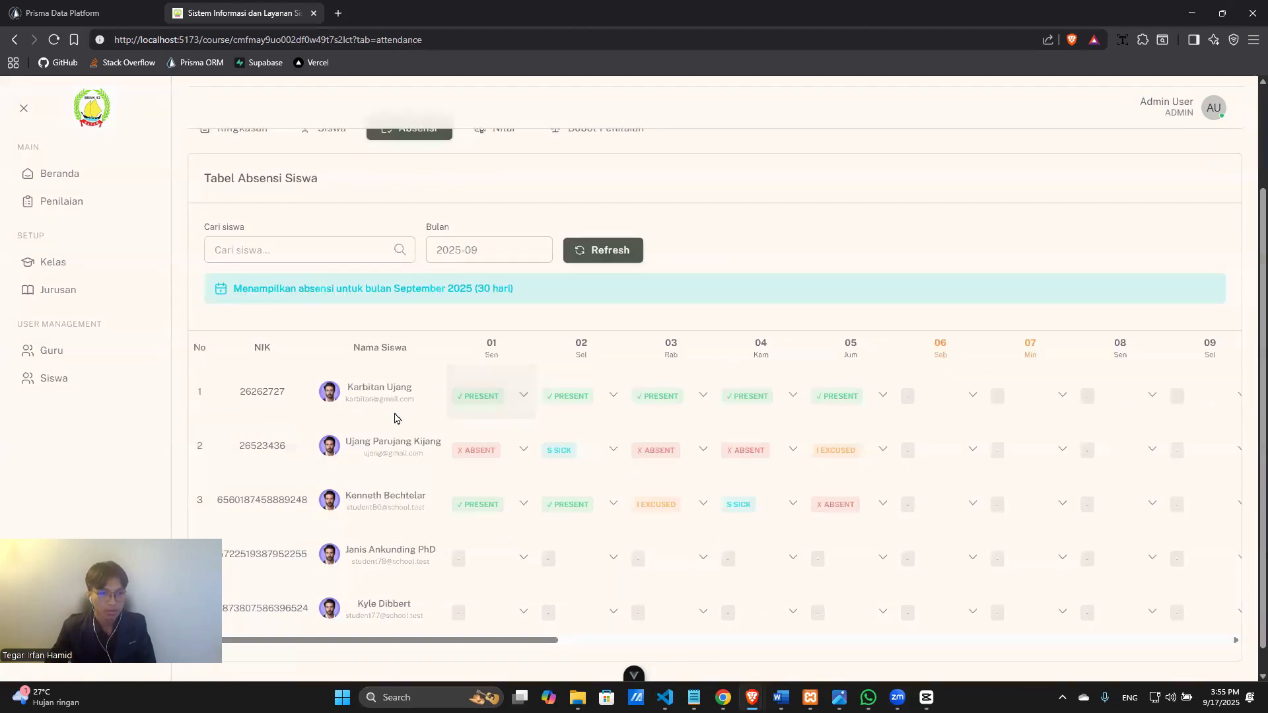
{"action": "scroll", "coordinate": [853, 402], "scroll_direction": "up", "scroll_amount": 2}
{"action": "scroll", "coordinate": [524, 490], "scroll_direction": "down", "scroll_amount": 2}
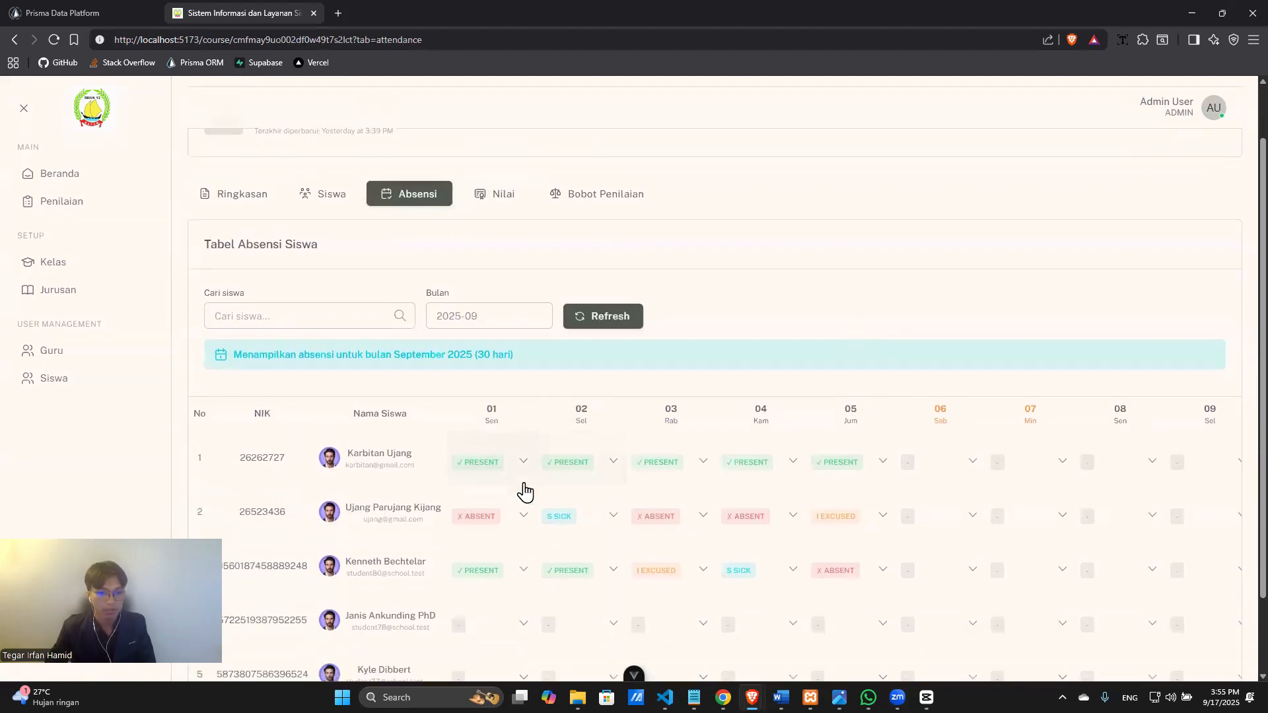
{"action": "left_click", "coordinate": [522, 529]}
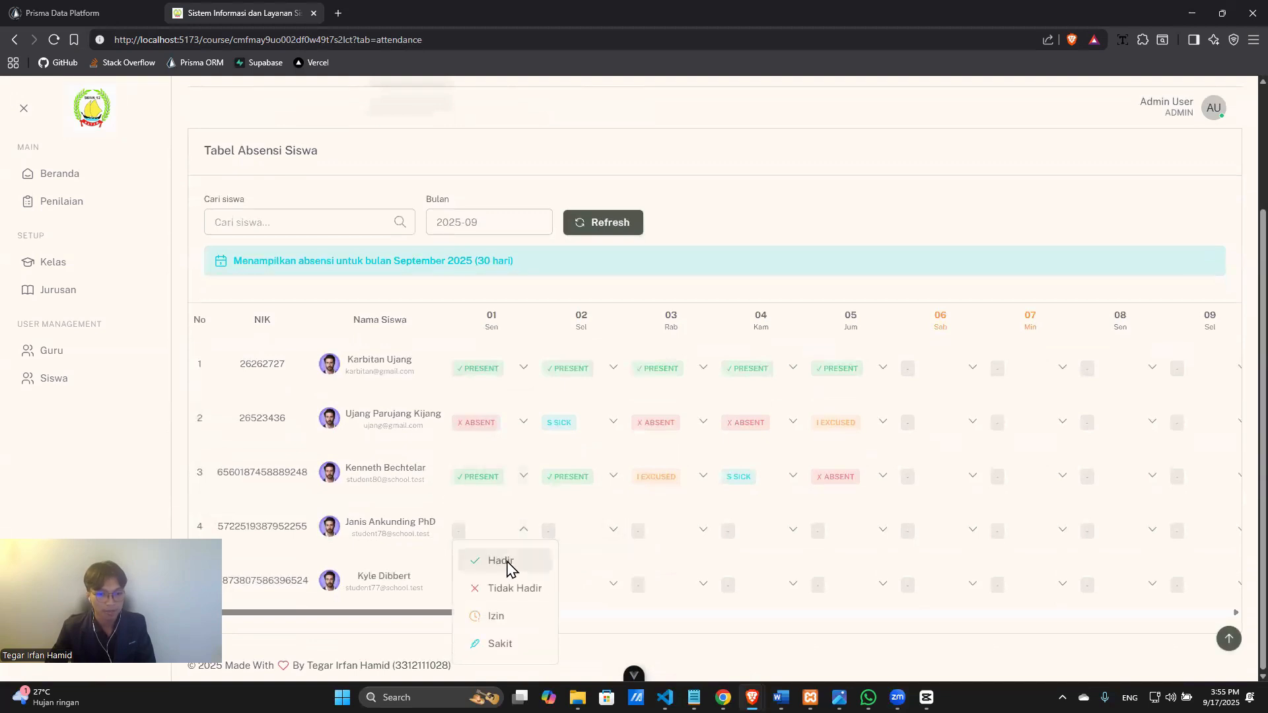
{"action": "left_click", "coordinate": [509, 561]}
{"action": "left_click", "coordinate": [616, 533]}
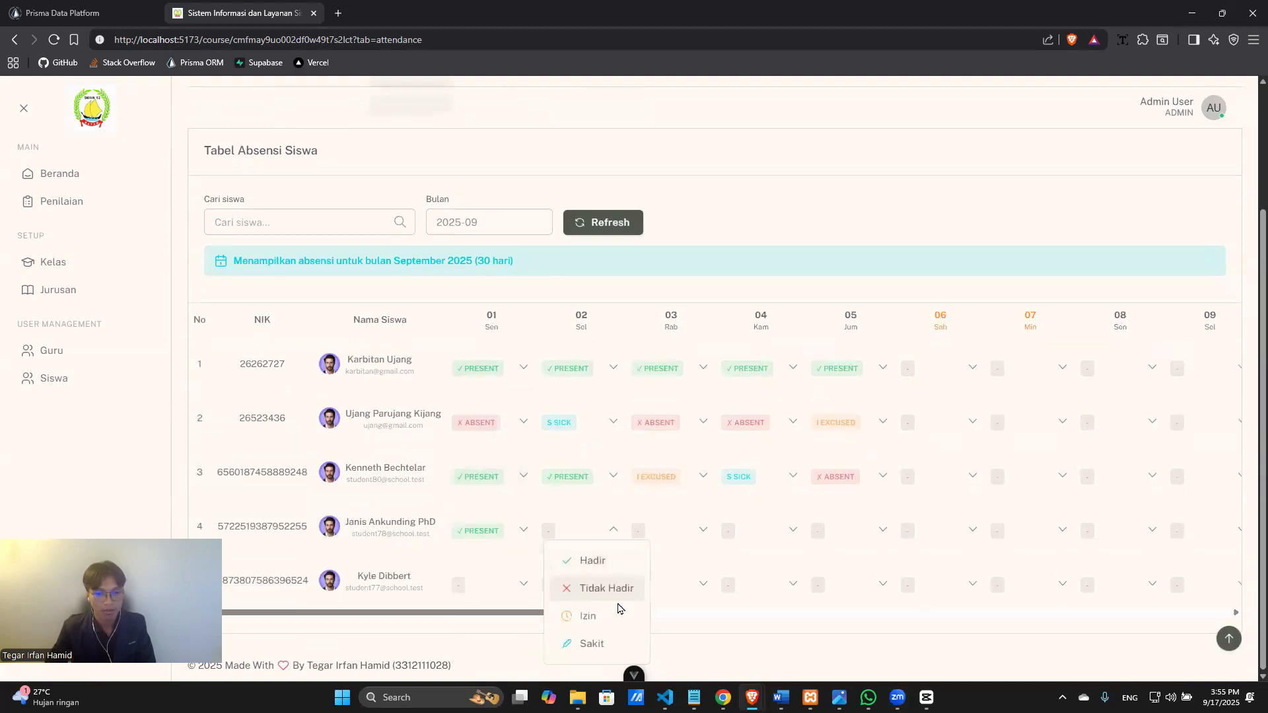
{"action": "left_click", "coordinate": [613, 614]}
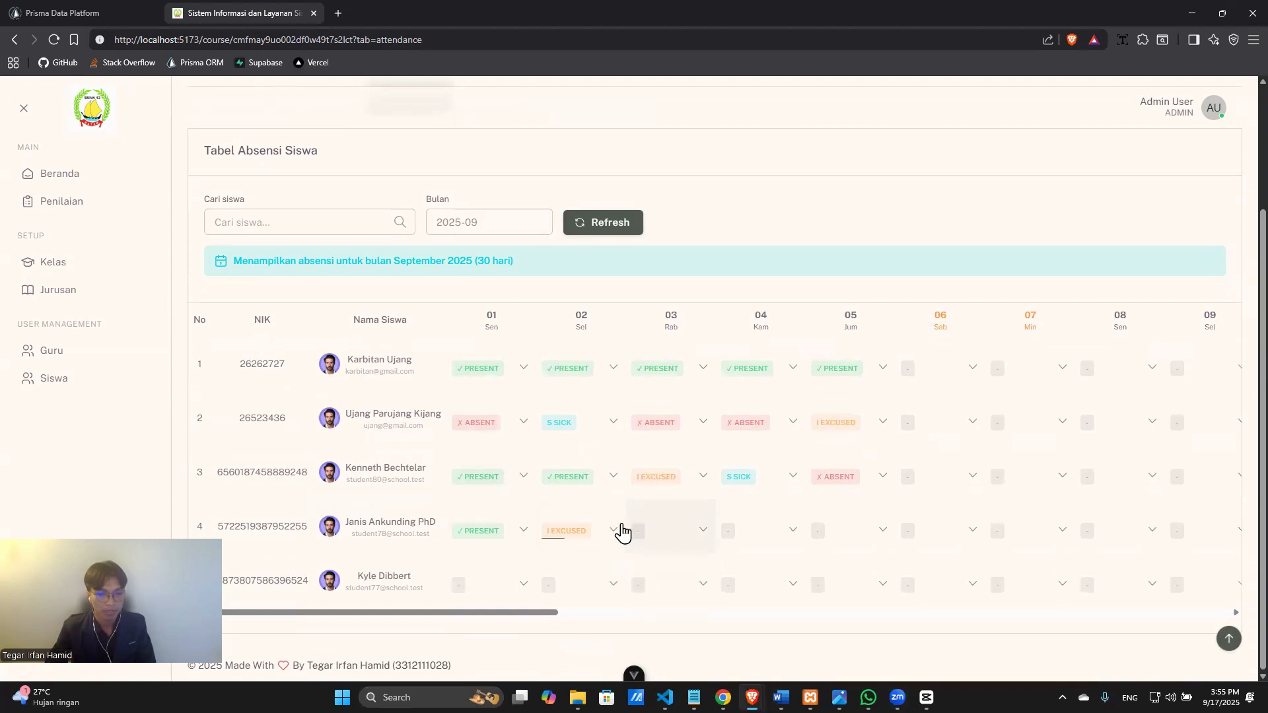
{"action": "left_click", "coordinate": [701, 530]}
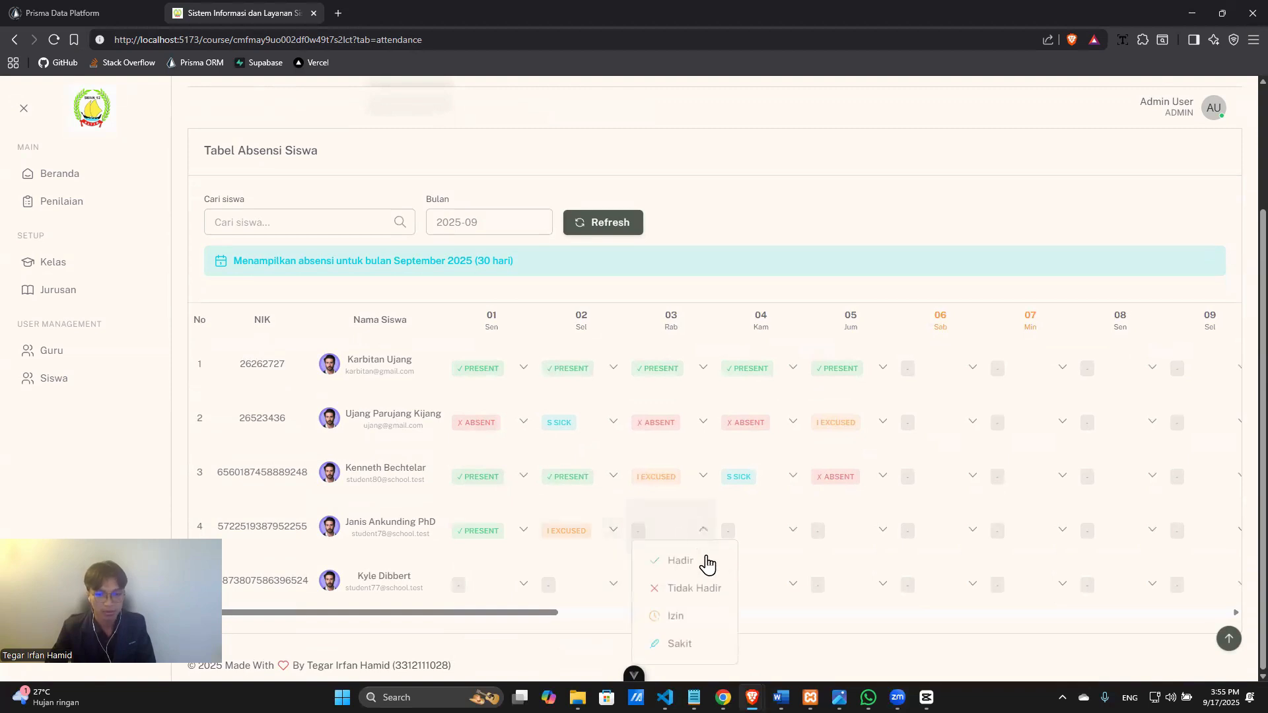
{"action": "left_click", "coordinate": [707, 587]}
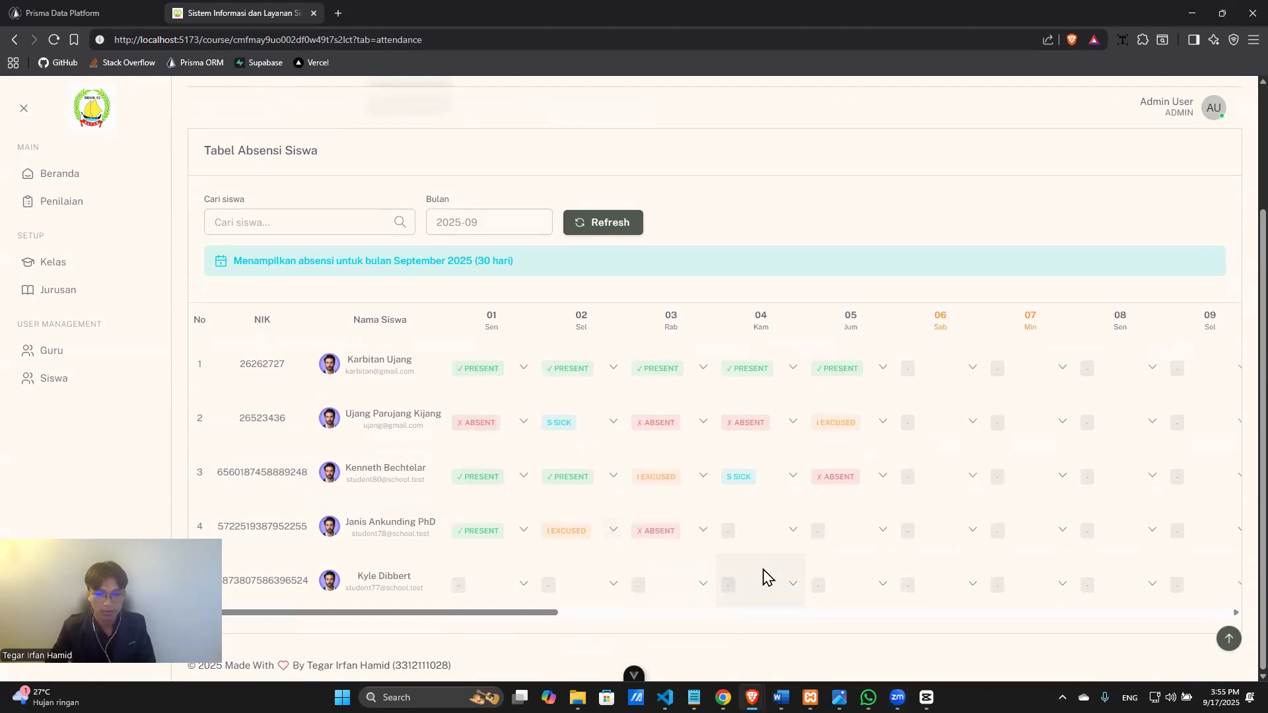
{"action": "left_click", "coordinate": [774, 536]}
{"action": "left_click", "coordinate": [785, 566]}
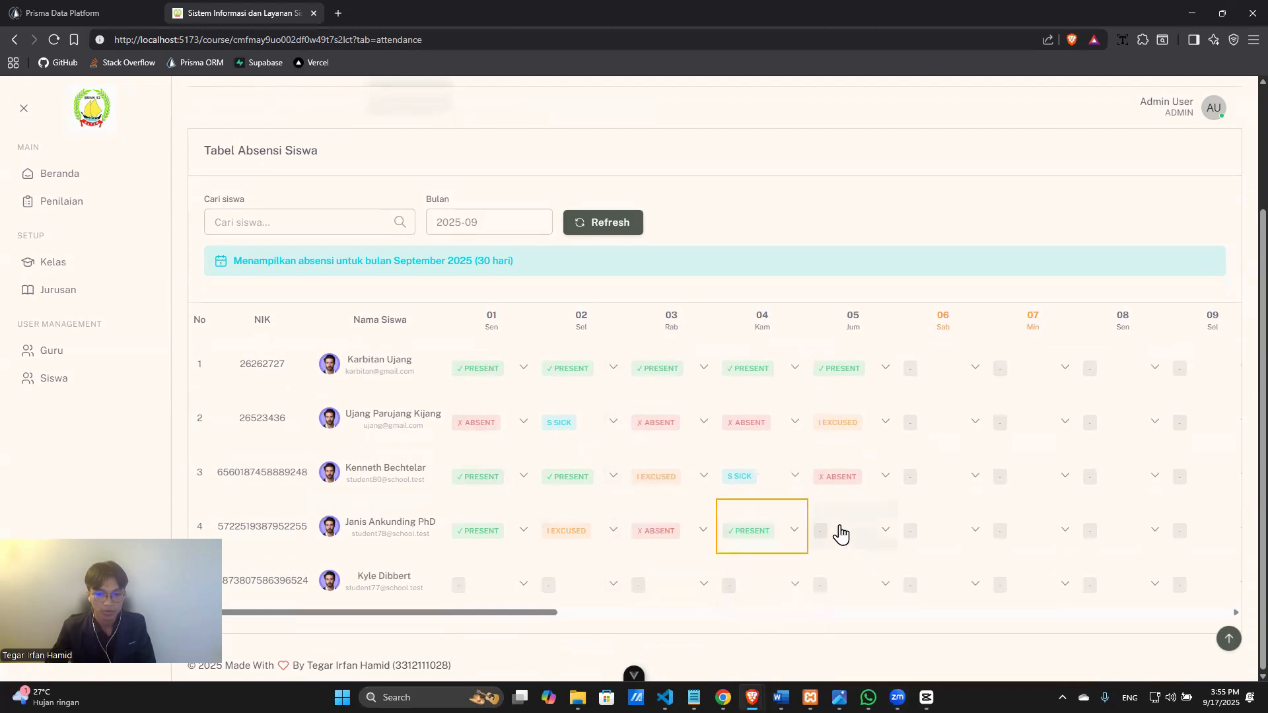
{"action": "left_click", "coordinate": [842, 533]}
{"action": "left_click", "coordinate": [844, 566]}
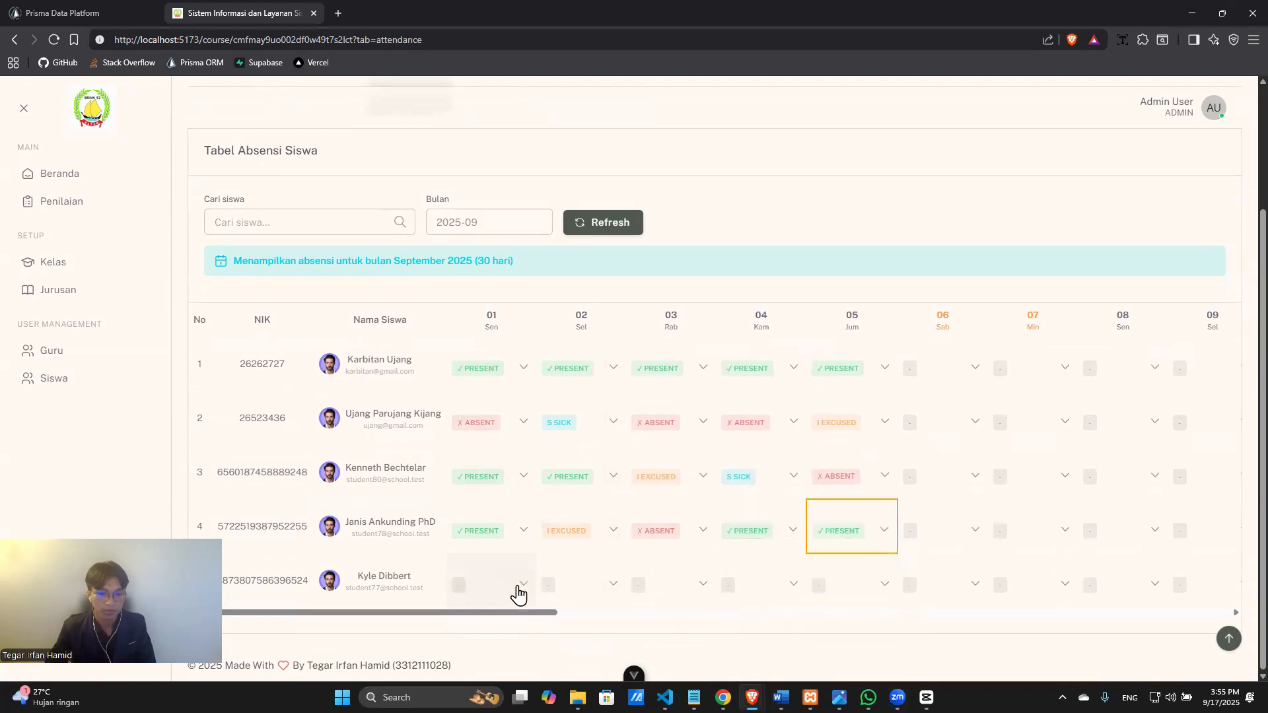
Mark the fifth student Sakit, Izin, Tidak Hadir, Hadir, Hadir for September 1–5.
{"action": "left_click", "coordinate": [520, 593]}
{"action": "left_click", "coordinate": [521, 547]}
{"action": "left_click", "coordinate": [594, 595]}
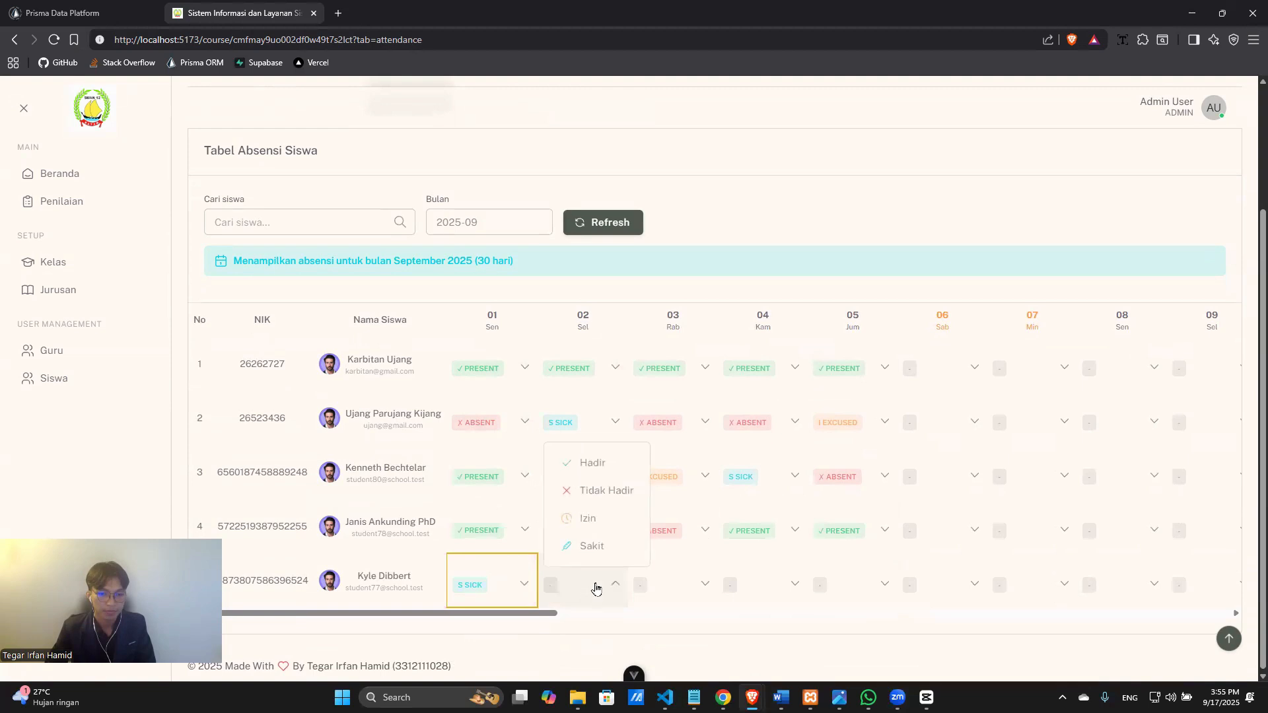
{"action": "left_click", "coordinate": [611, 519]}
{"action": "left_click", "coordinate": [658, 576]}
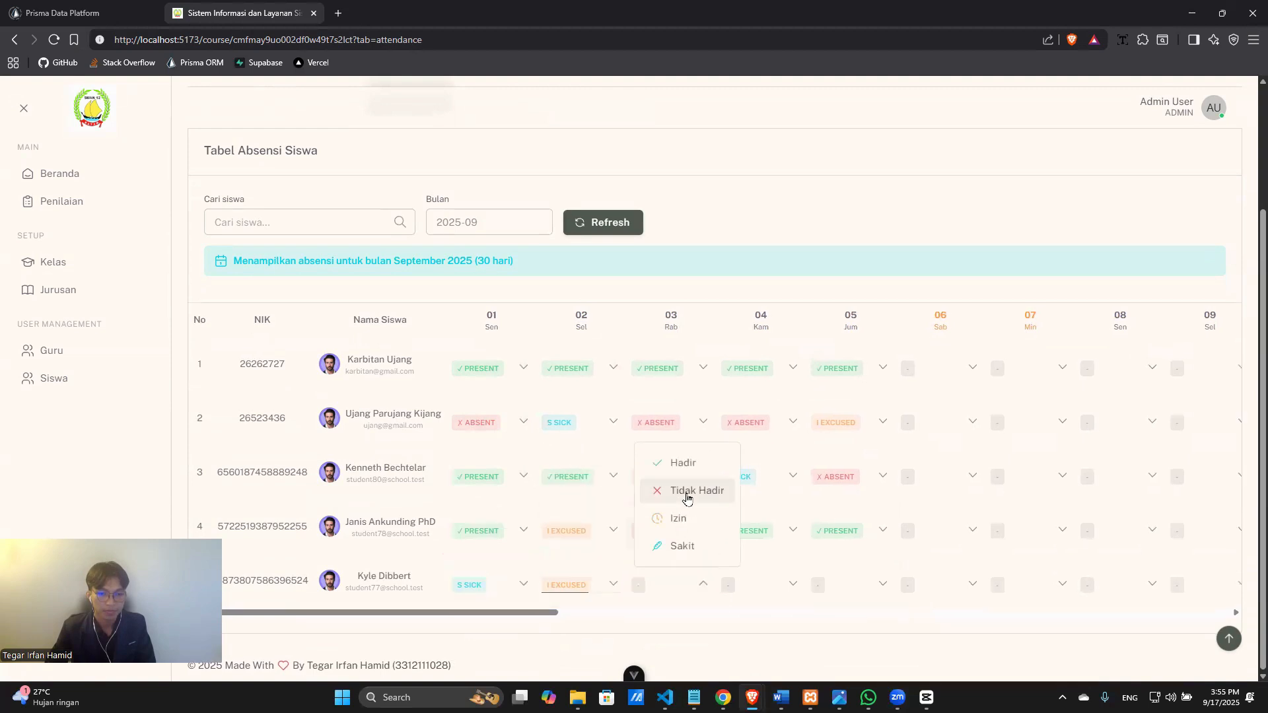
{"action": "left_click", "coordinate": [685, 492]}
{"action": "left_click", "coordinate": [760, 584]}
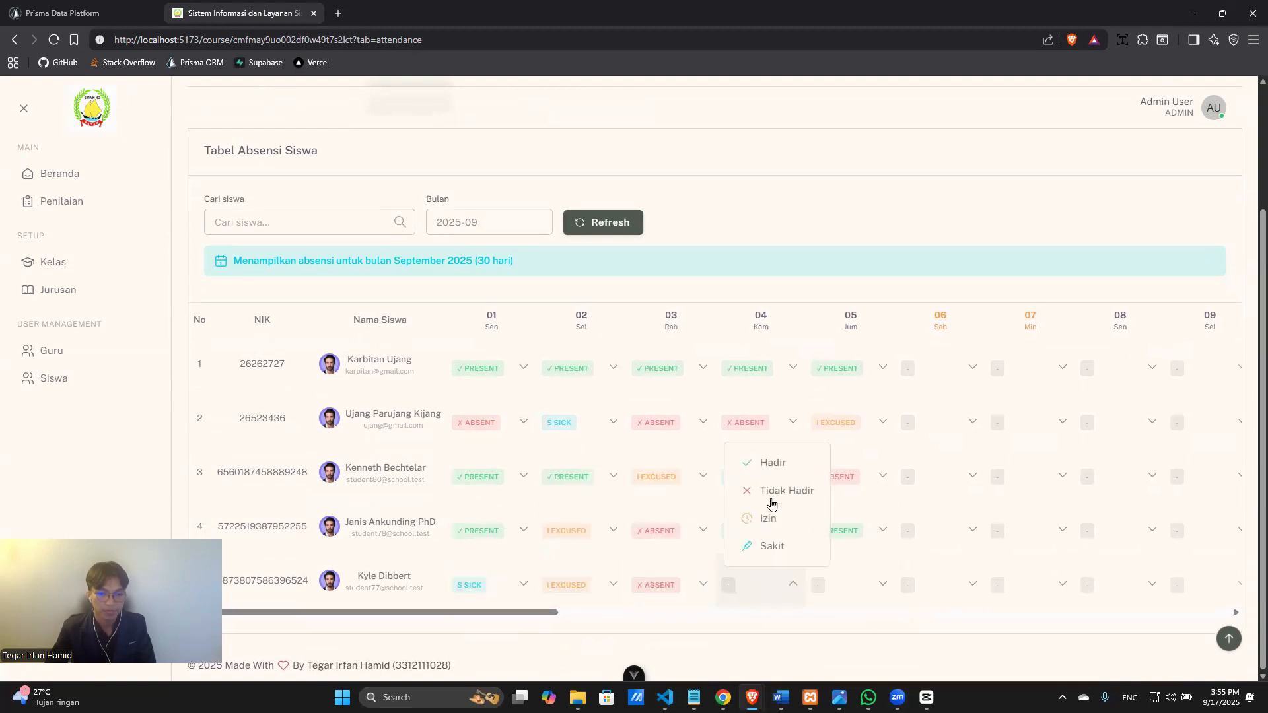
{"action": "left_click", "coordinate": [772, 463]}
{"action": "left_click", "coordinate": [839, 585]}
{"action": "left_click", "coordinate": [856, 465]}
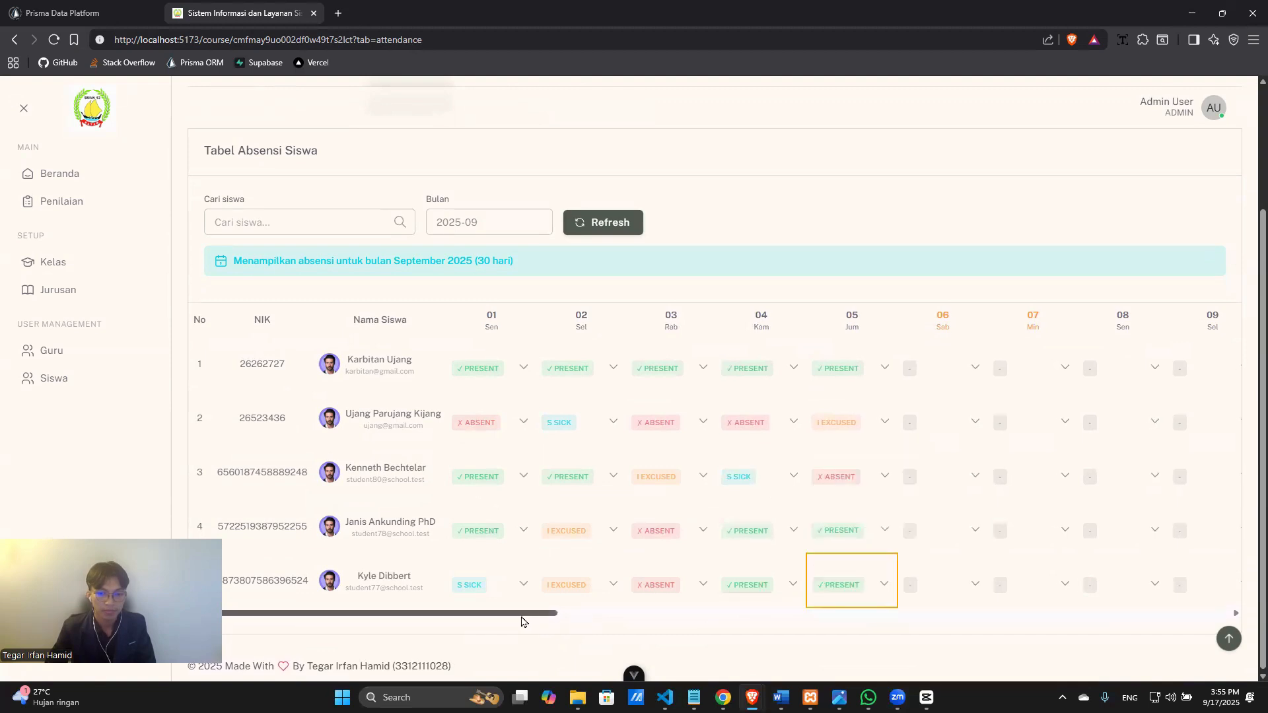
{"action": "left_click_drag", "start_coordinate": [525, 613], "coordinate": [1197, 368]}
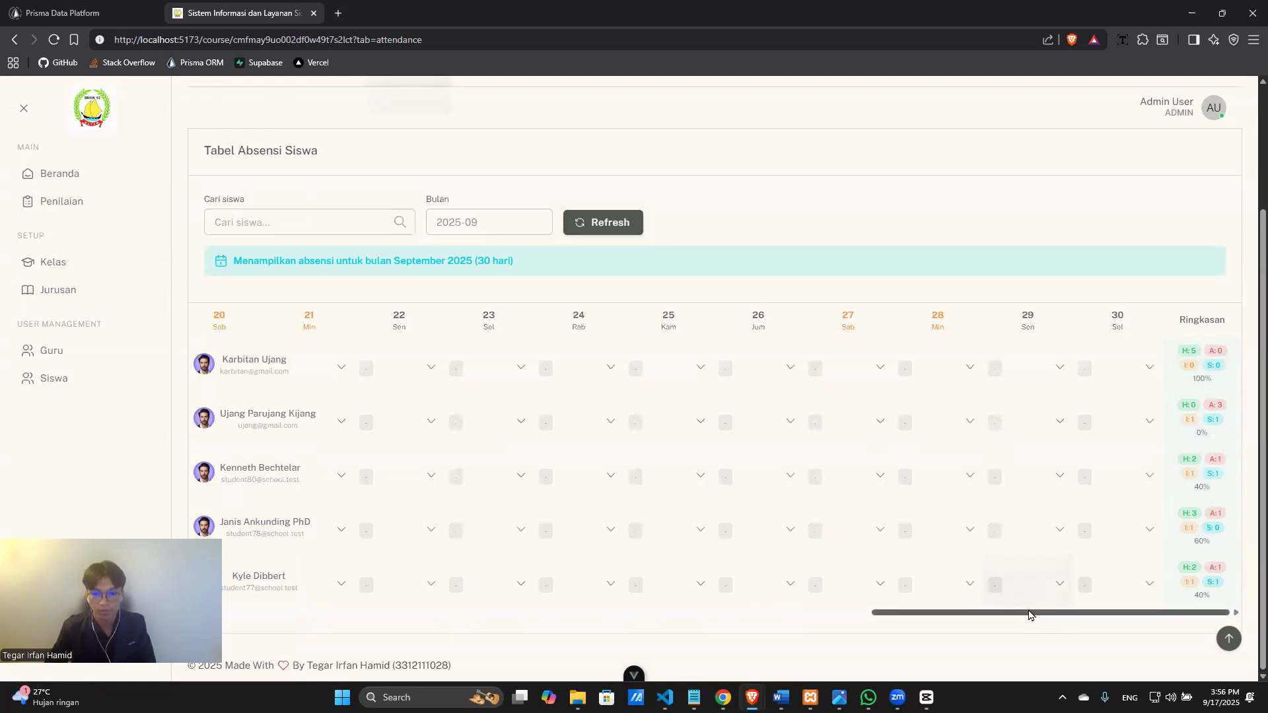
{"action": "left_click_drag", "start_coordinate": [1034, 612], "coordinate": [318, 613]}
{"action": "scroll", "coordinate": [693, 625], "scroll_direction": "up", "scroll_amount": 2}
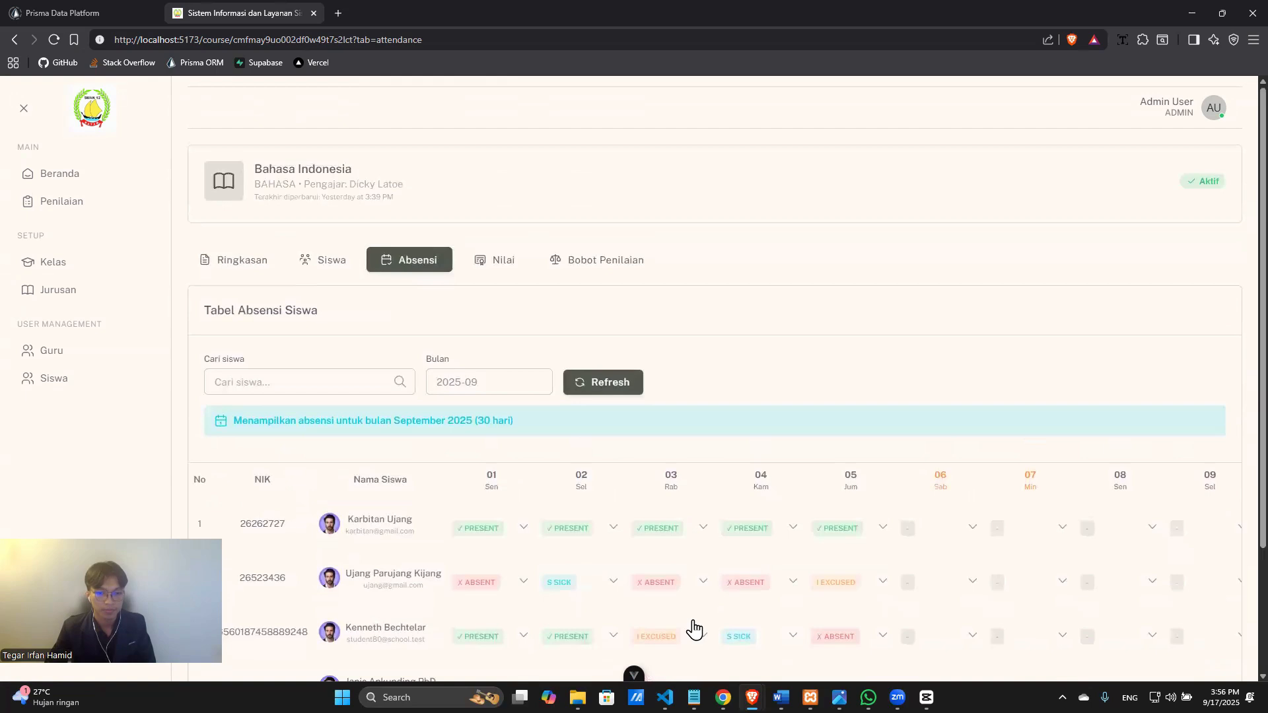
Add a Harian assessment type with weight 10% and quota 1 to the Bahasa Indonesia weights table.
{"action": "left_click", "coordinate": [598, 259]}
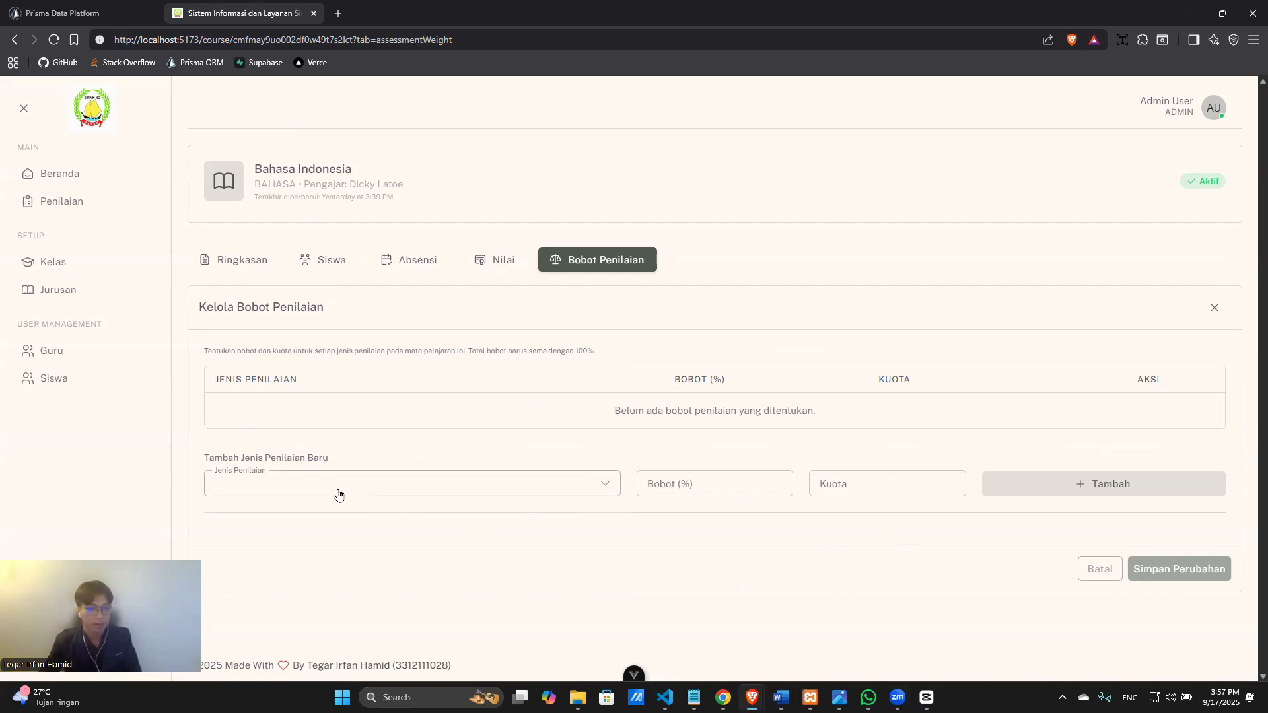
{"action": "left_click", "coordinate": [433, 493]}
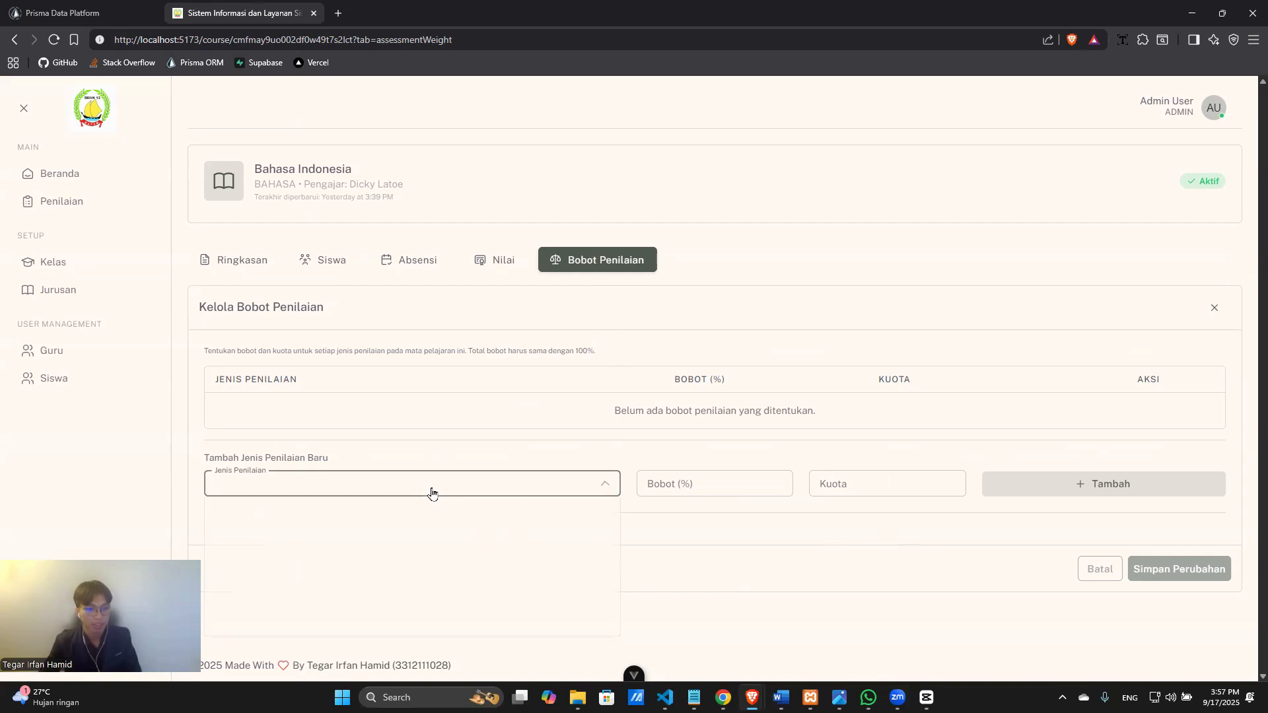
{"action": "left_click", "coordinate": [433, 524]}
{"action": "left_click", "coordinate": [444, 490]}
{"action": "left_click", "coordinate": [721, 490]}
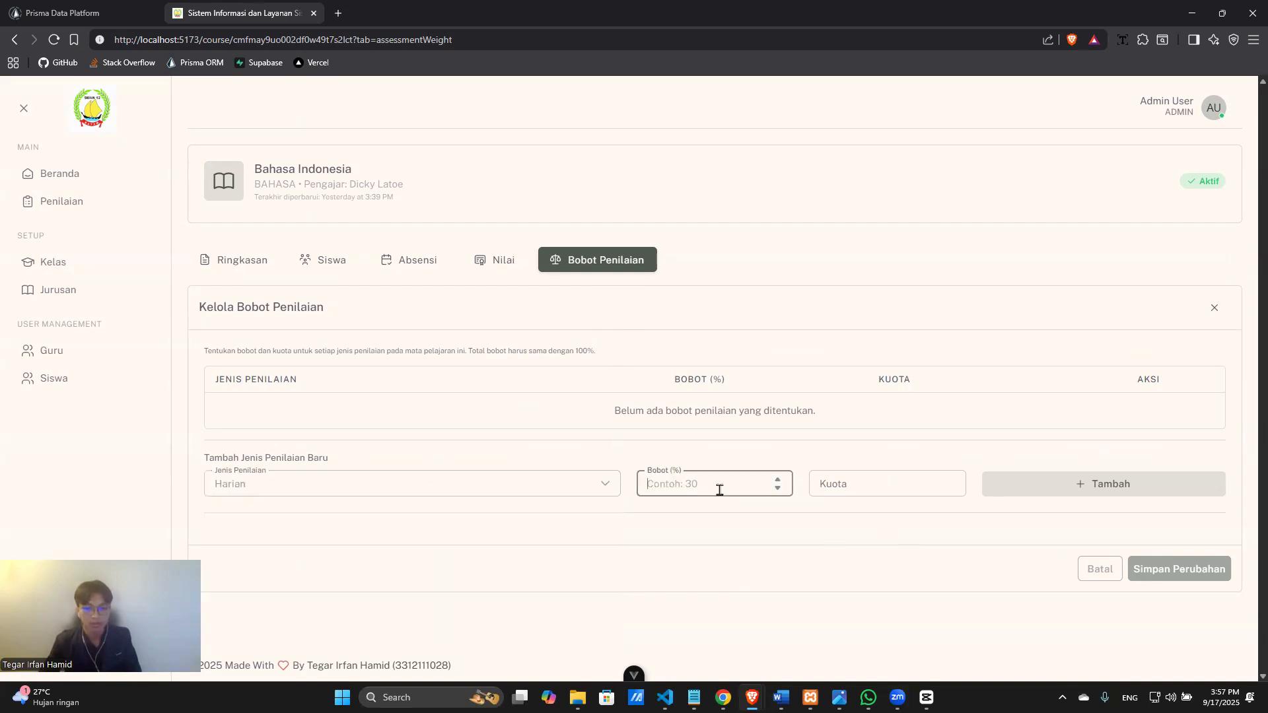
{"action": "type", "text": "10"}
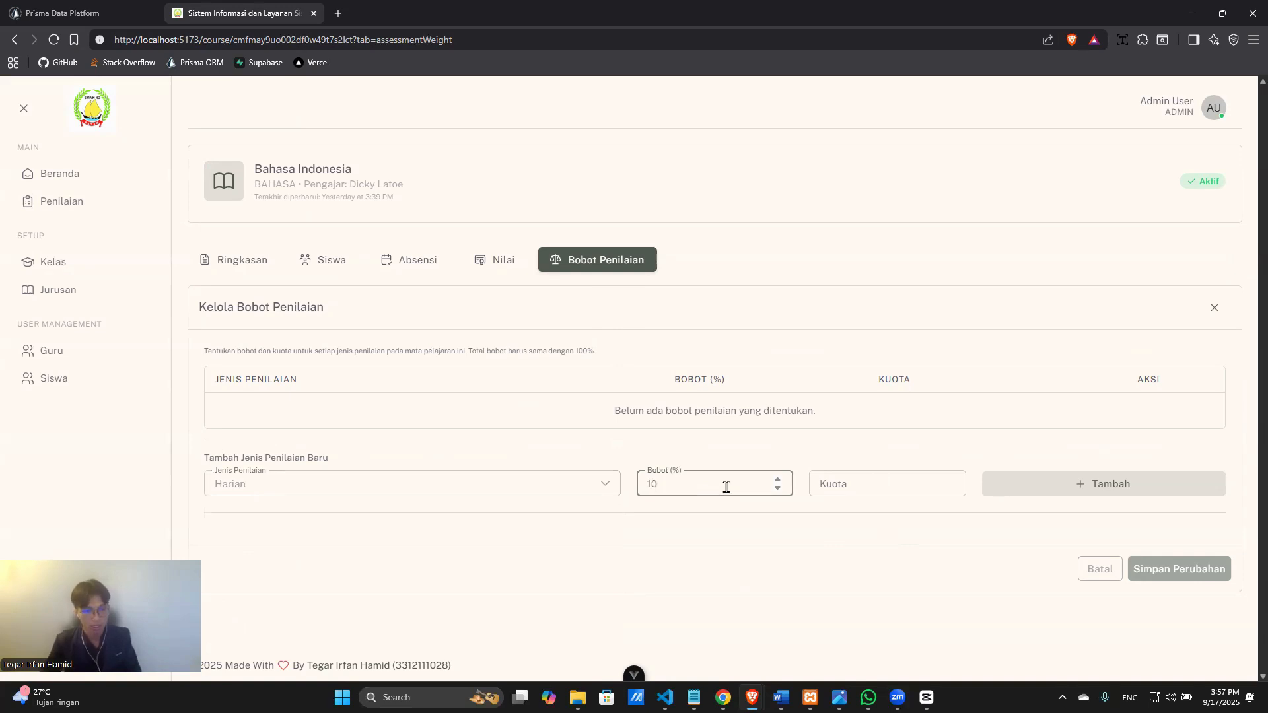
{"action": "left_click", "coordinate": [841, 490]}
{"action": "type", "text": "1"}
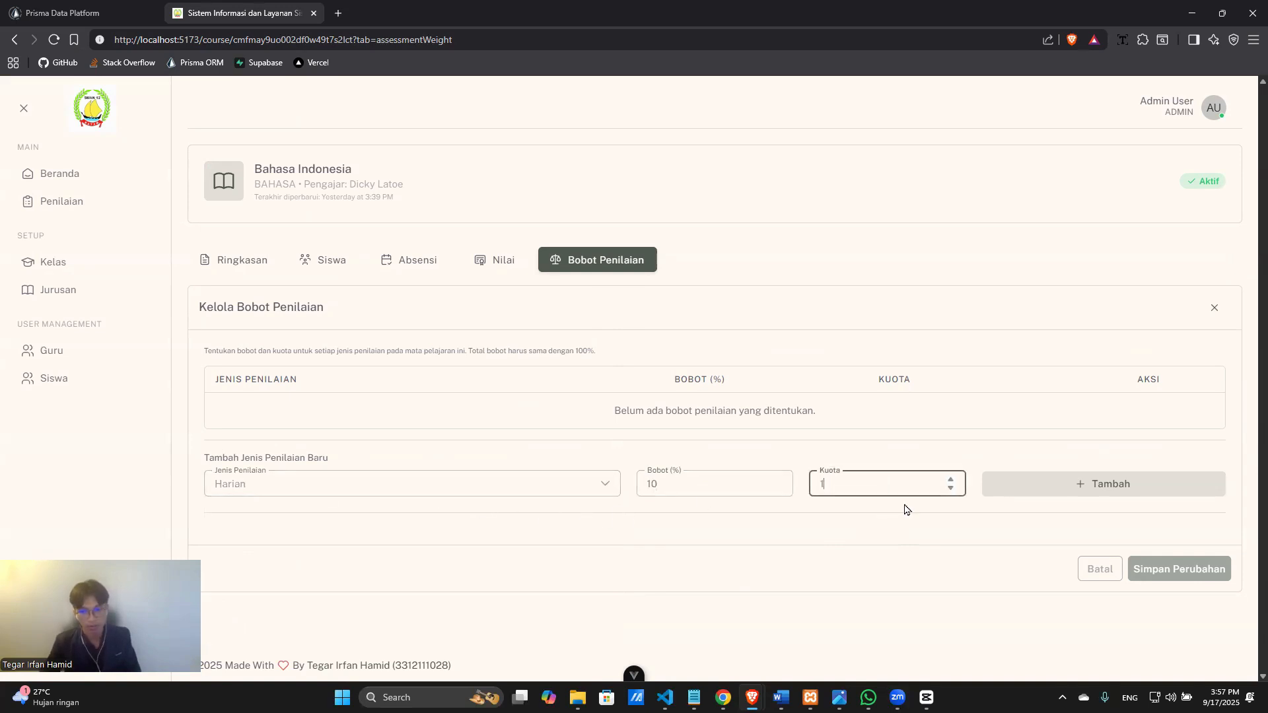
{"action": "left_click", "coordinate": [1006, 492]}
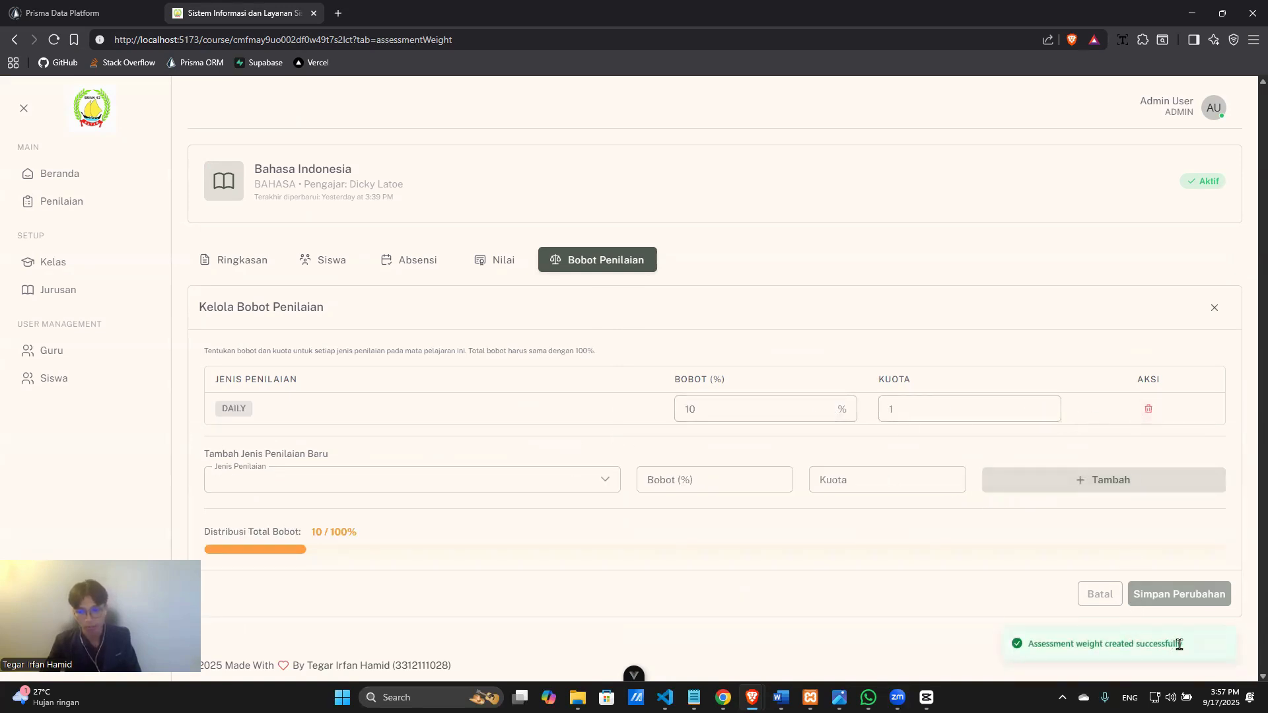
{"action": "left_click", "coordinate": [453, 478]}
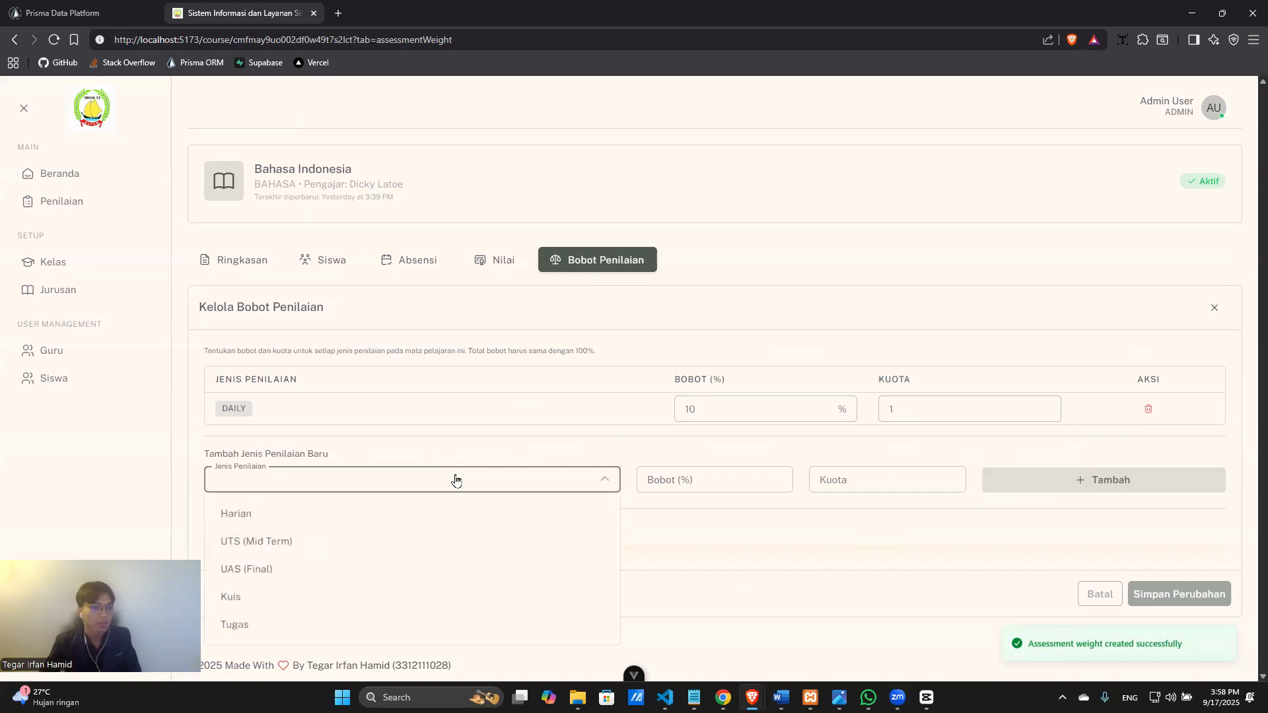
Add a UTS (Mid Term) weight of 30% with quota 1.
{"action": "left_click", "coordinate": [410, 542]}
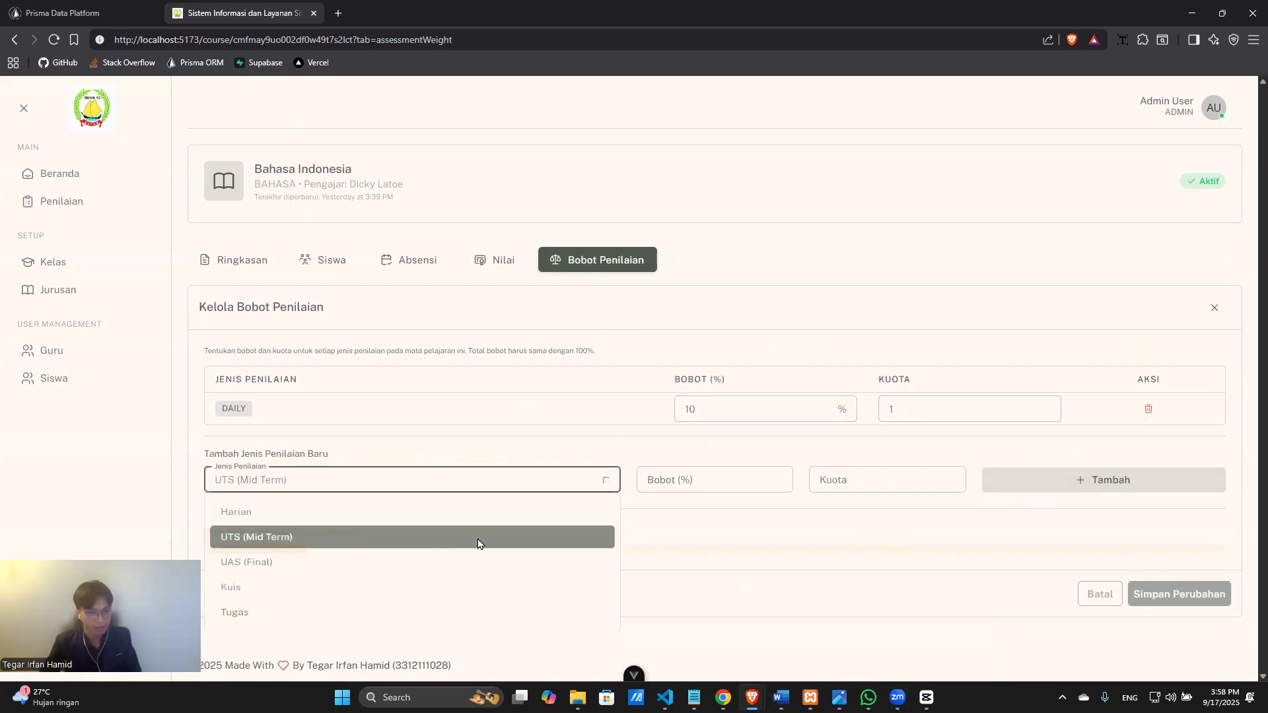
{"action": "left_click", "coordinate": [682, 473]}
{"action": "type", "text": "30"}
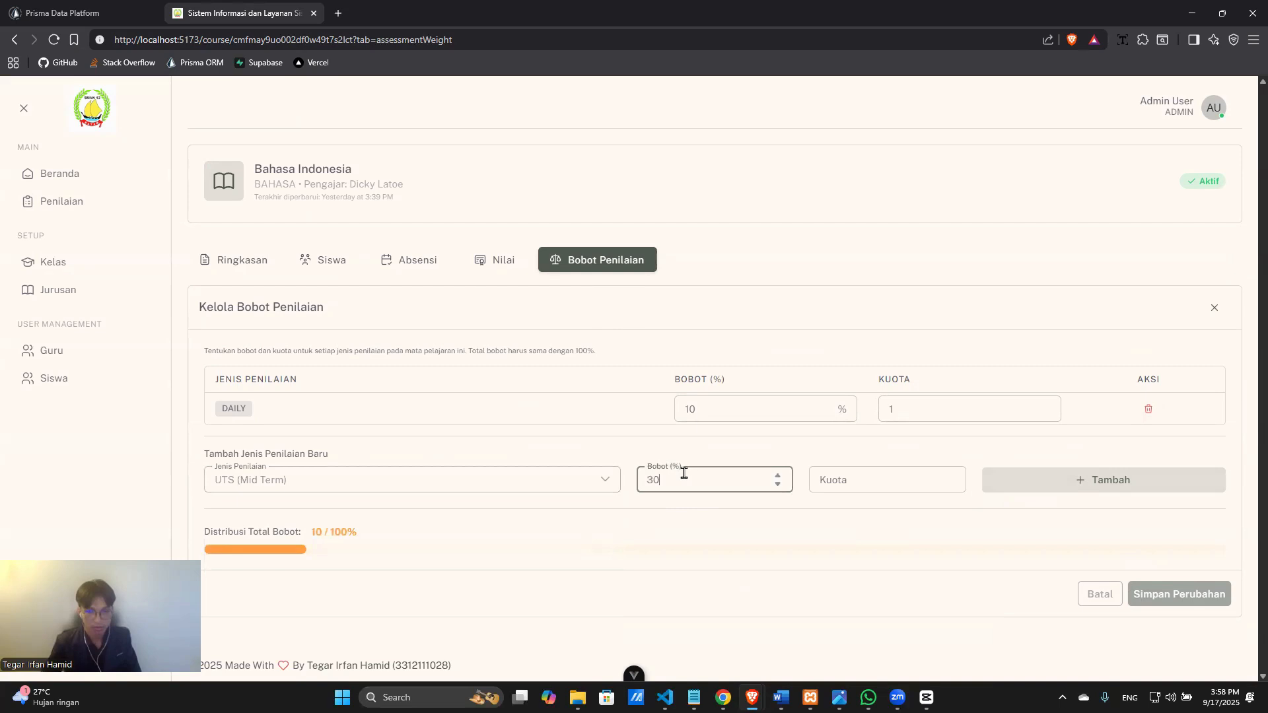
{"action": "left_click", "coordinate": [856, 480]}
{"action": "type", "text": "1"}
{"action": "left_click", "coordinate": [1096, 487]}
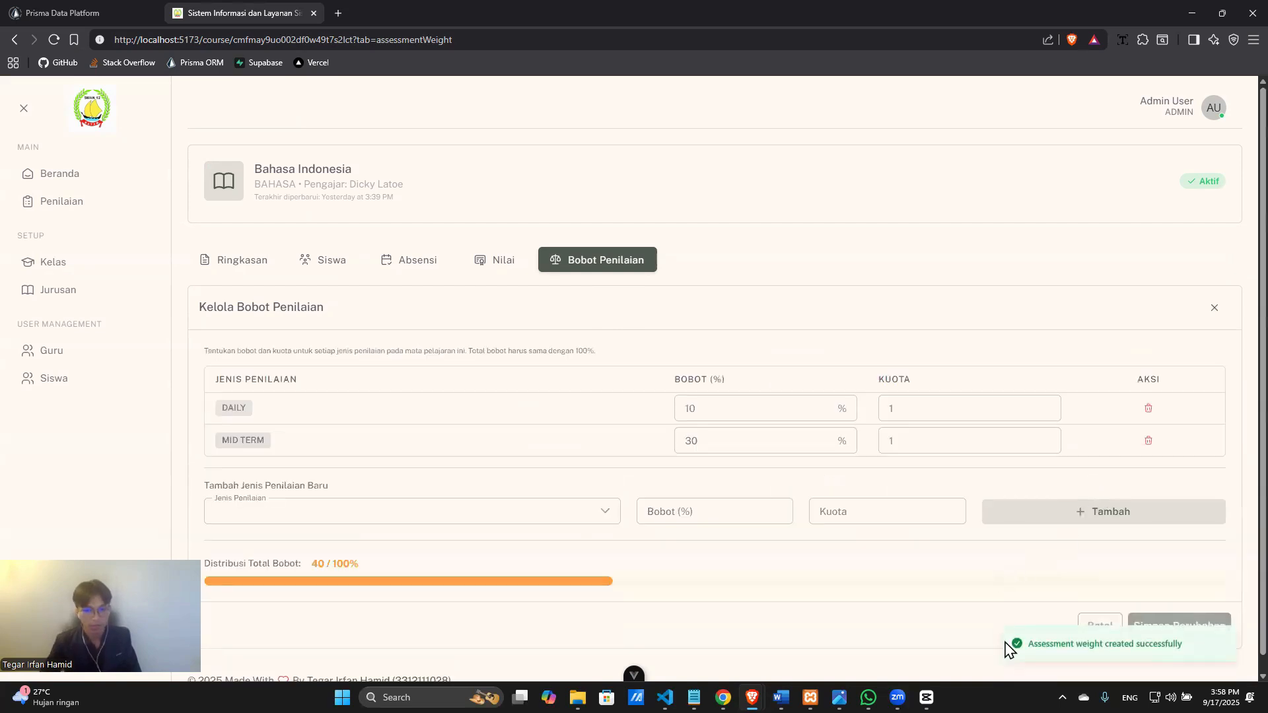
Add a UAS (Final) weight of 40% with quota 1.
{"action": "left_click", "coordinate": [414, 519]}
{"action": "left_click", "coordinate": [331, 423]}
{"action": "left_click", "coordinate": [712, 515]}
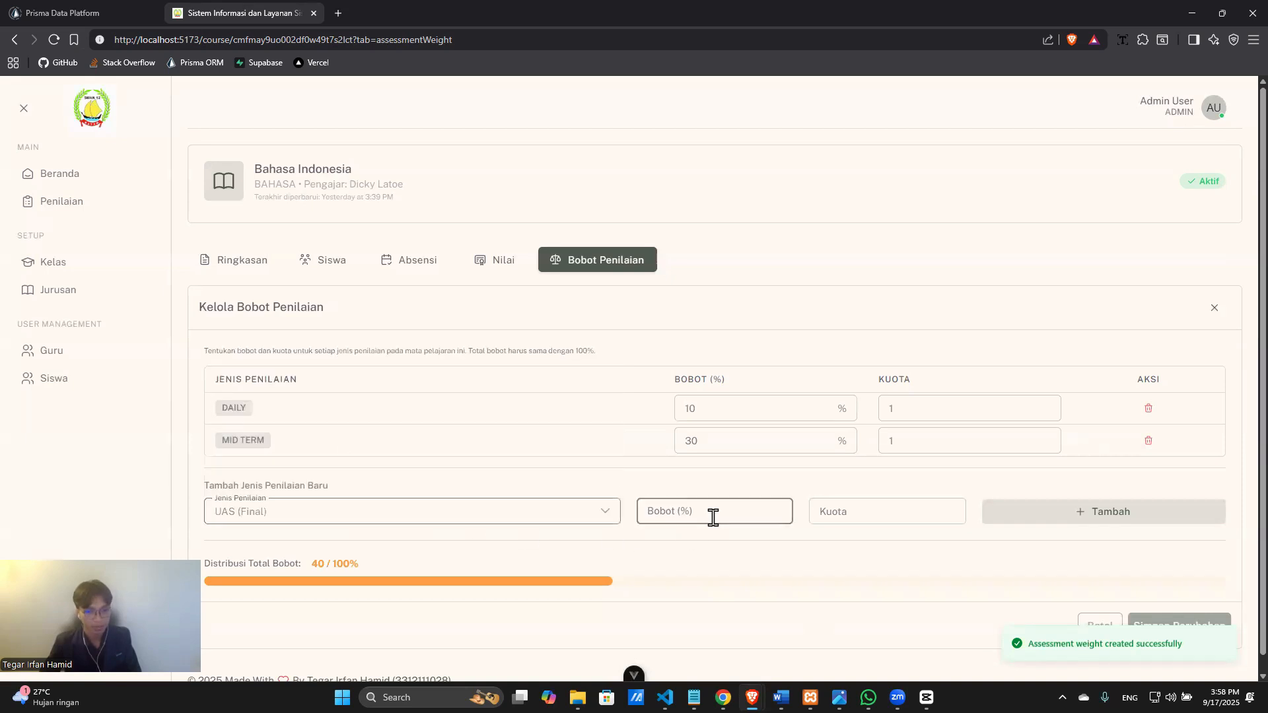
{"action": "type", "text": "40"}
{"action": "left_click", "coordinate": [870, 512]}
{"action": "type", "text": "1"}
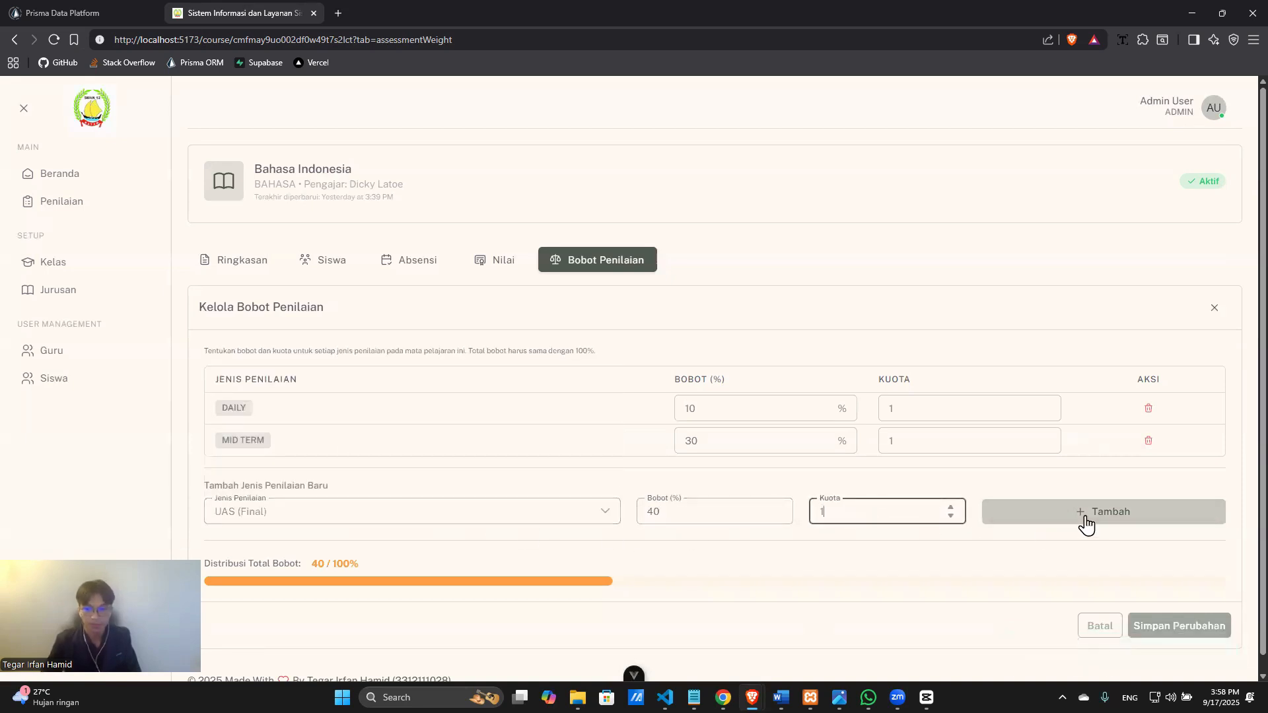
{"action": "left_click", "coordinate": [1084, 518]}
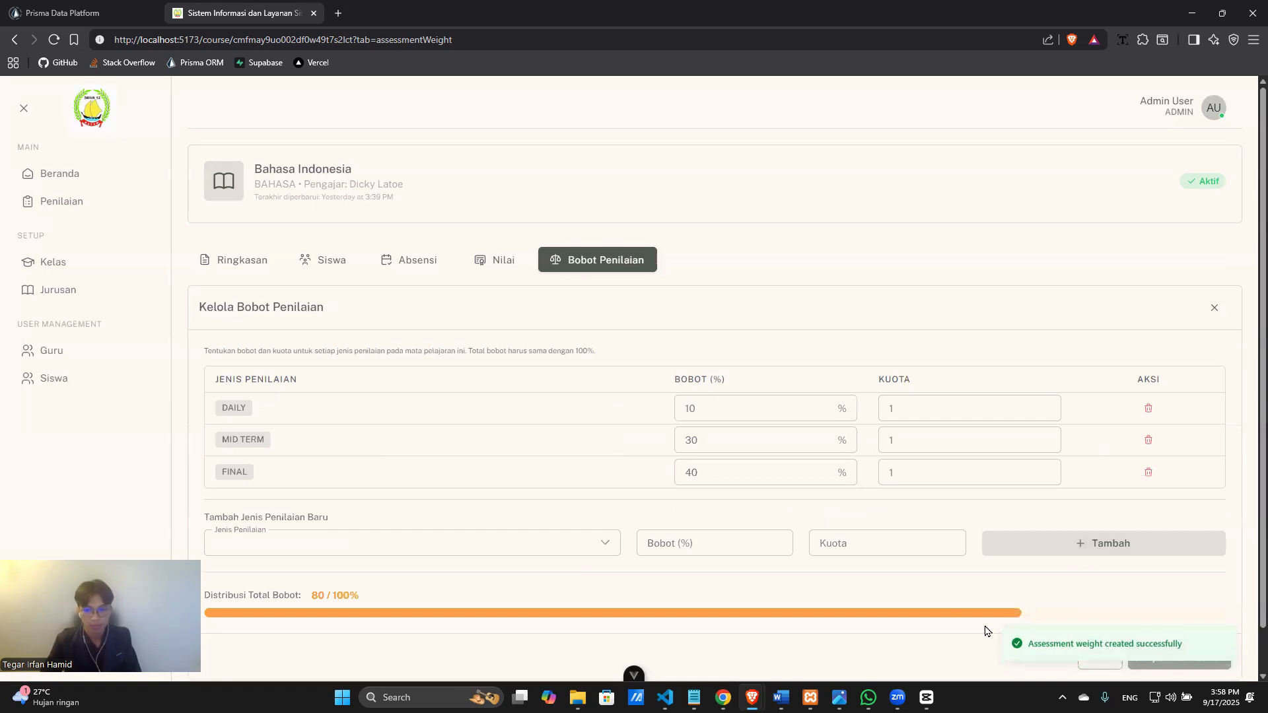
Add a Kuis weight of 10% with quota 1.
{"action": "left_click", "coordinate": [488, 554]}
{"action": "left_click", "coordinate": [348, 492]}
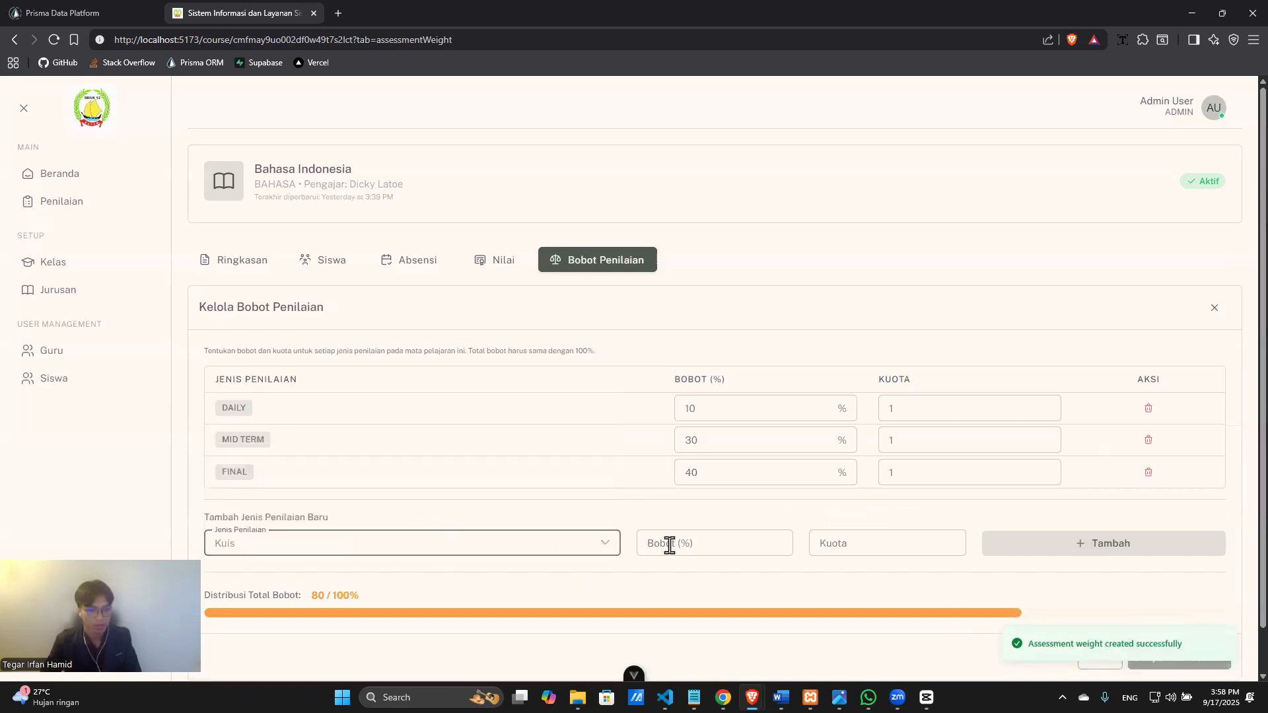
{"action": "left_click", "coordinate": [670, 545]}
{"action": "type", "text": "10"}
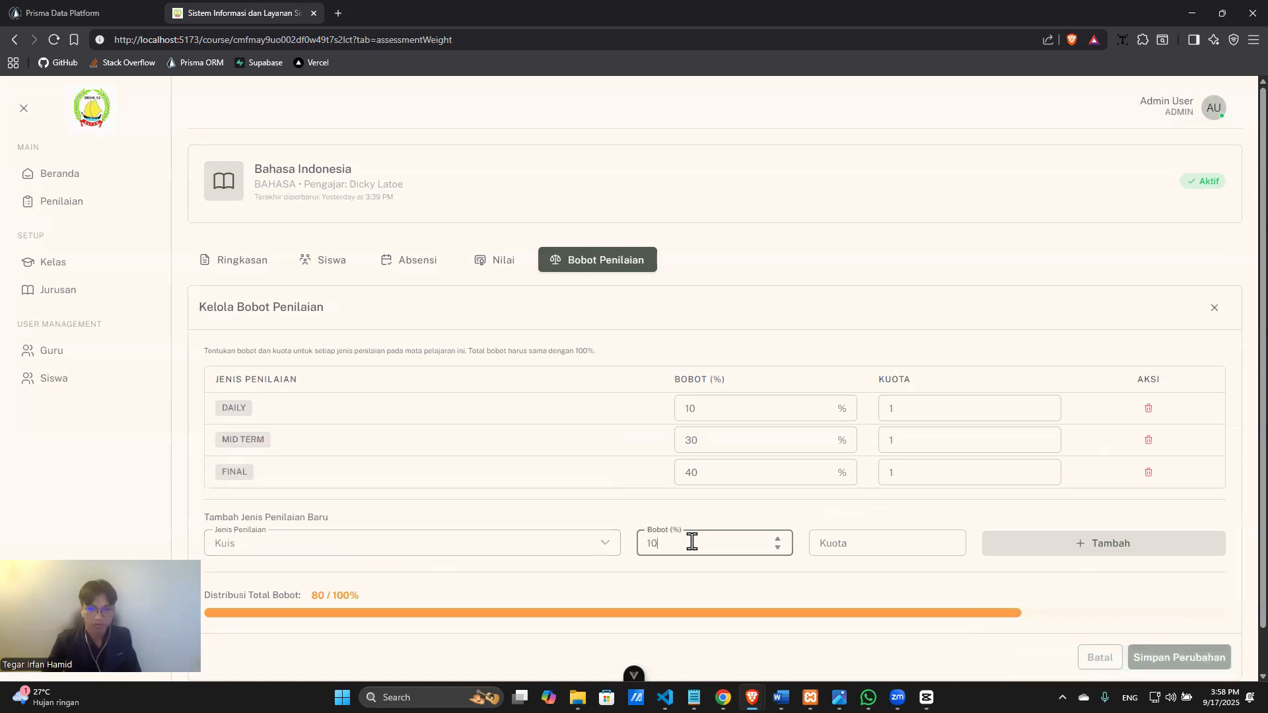
{"action": "left_click", "coordinate": [903, 540]}
{"action": "type", "text": "1"}
{"action": "left_click", "coordinate": [1065, 554]}
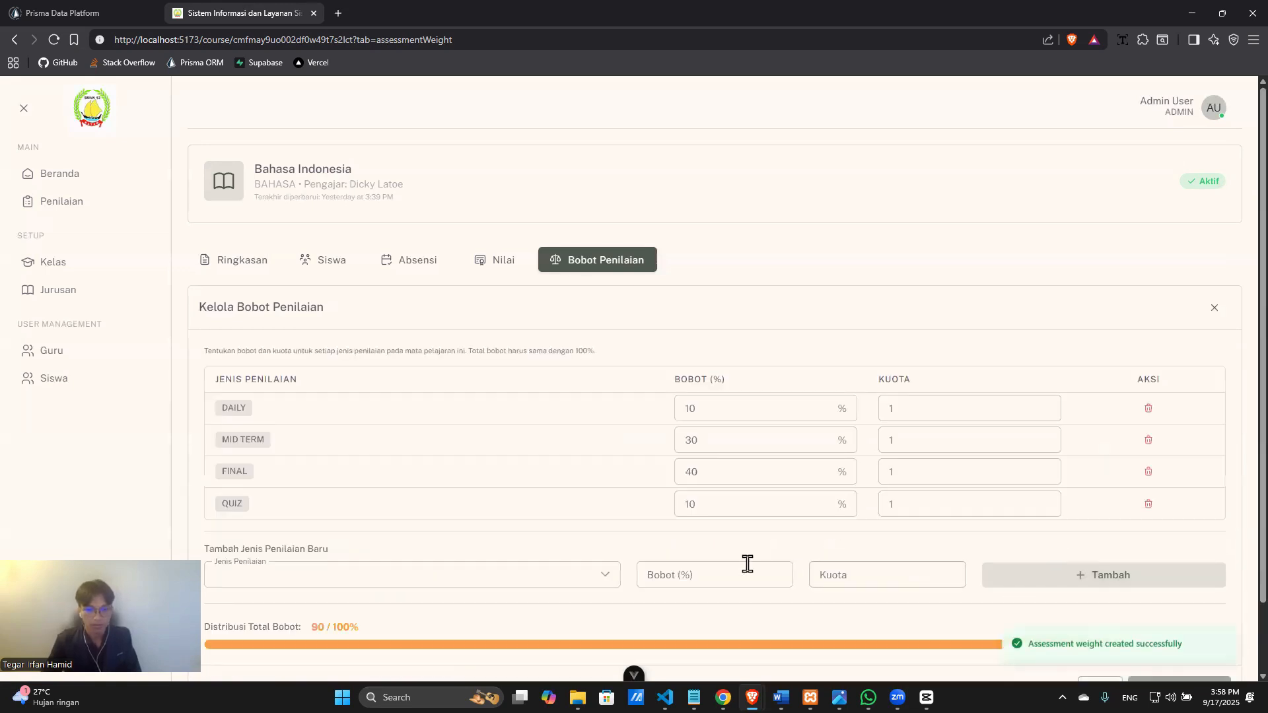
Add a Tugas weight of 10% with quota 1, bringing the total to 100%.
{"action": "scroll", "coordinate": [748, 564], "scroll_direction": "down", "scroll_amount": 1}
{"action": "left_click", "coordinate": [528, 515]}
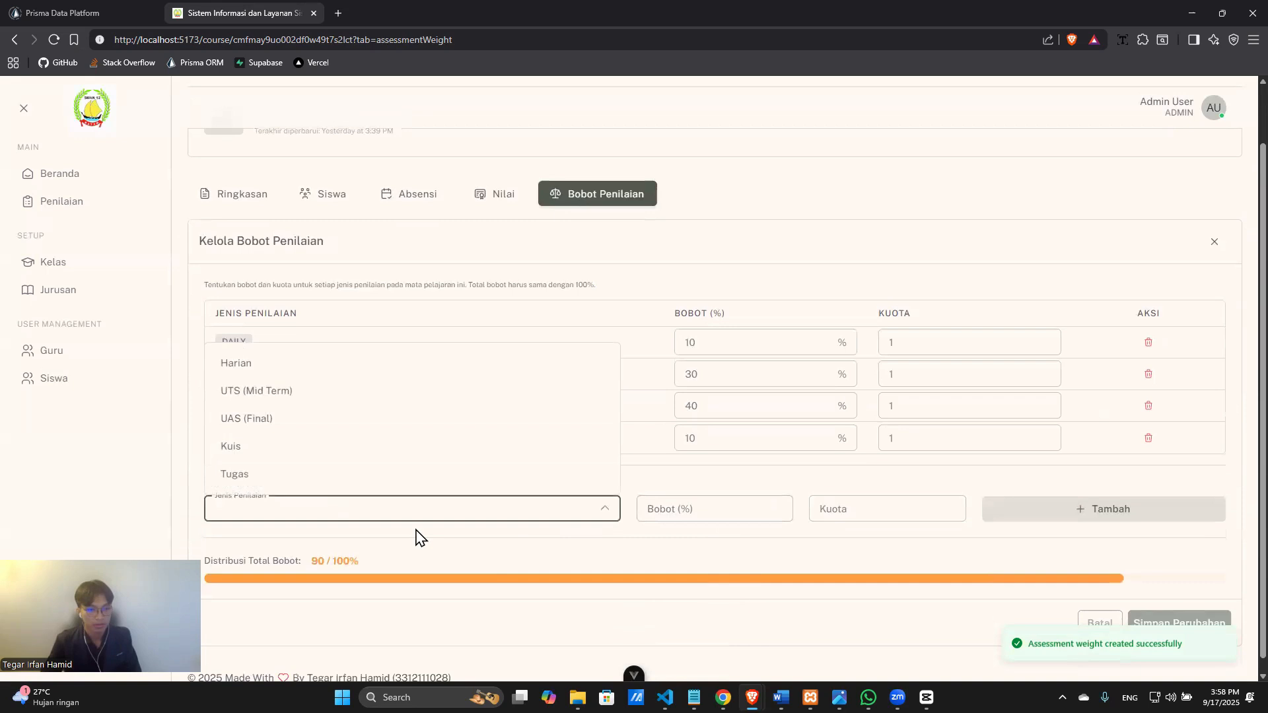
{"action": "left_click", "coordinate": [383, 487]}
{"action": "left_click", "coordinate": [700, 506]}
{"action": "type", "text": "10"}
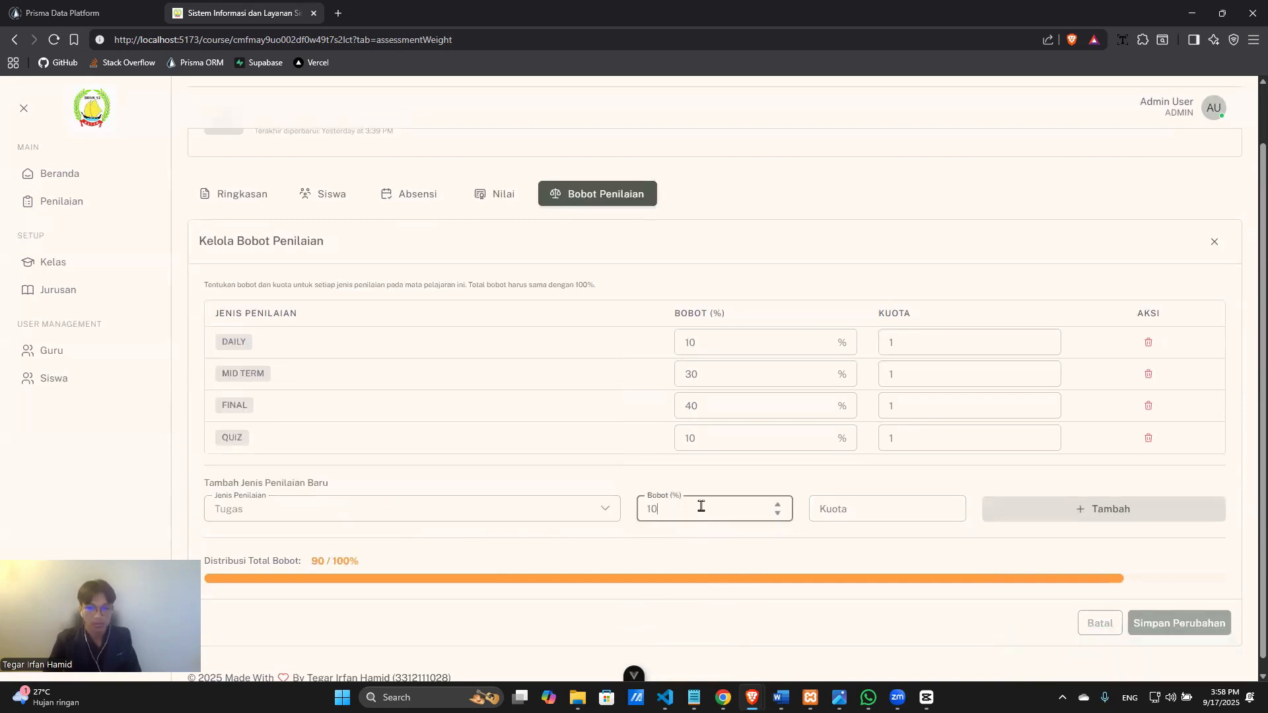
{"action": "left_click", "coordinate": [905, 516]}
{"action": "type", "text": "1"}
{"action": "left_click", "coordinate": [1040, 503]}
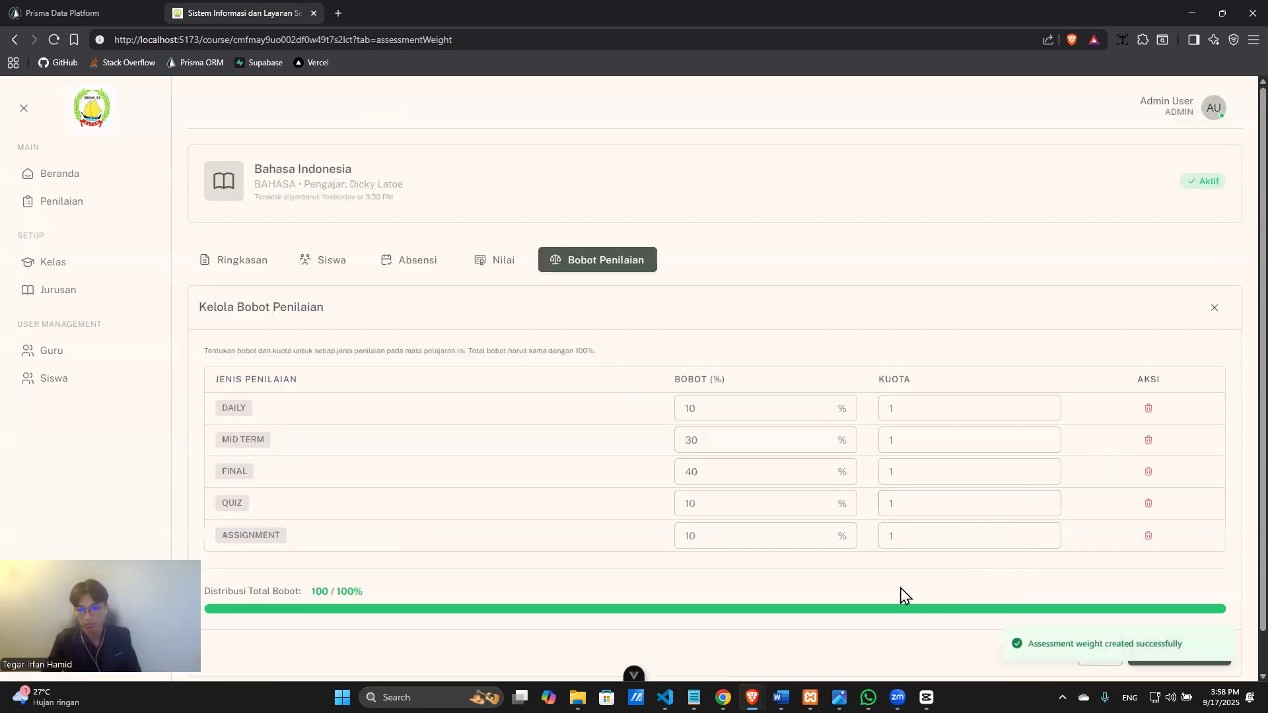
Review the completed 100% weights table and switch to the student grades table.
{"action": "scroll", "coordinate": [900, 588], "scroll_direction": "down", "scroll_amount": 1}
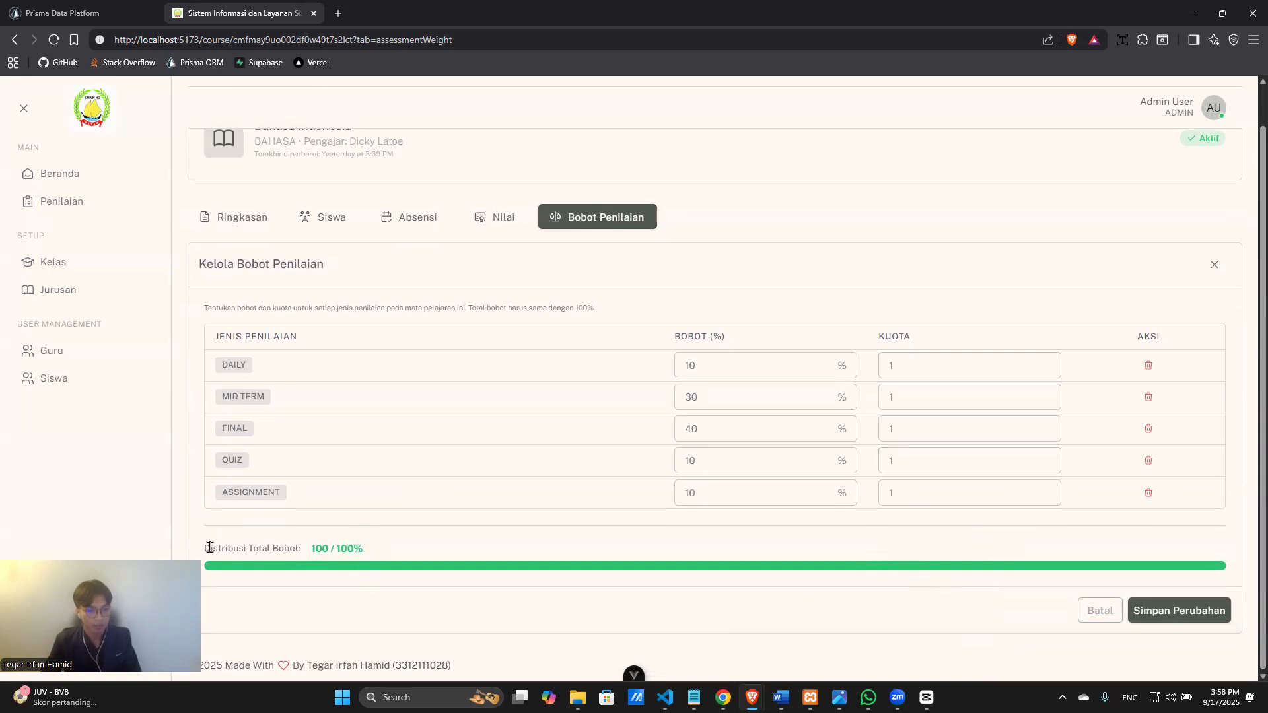
{"action": "left_click_drag", "start_coordinate": [210, 548], "coordinate": [460, 554]}
{"action": "left_click", "coordinate": [941, 552]}
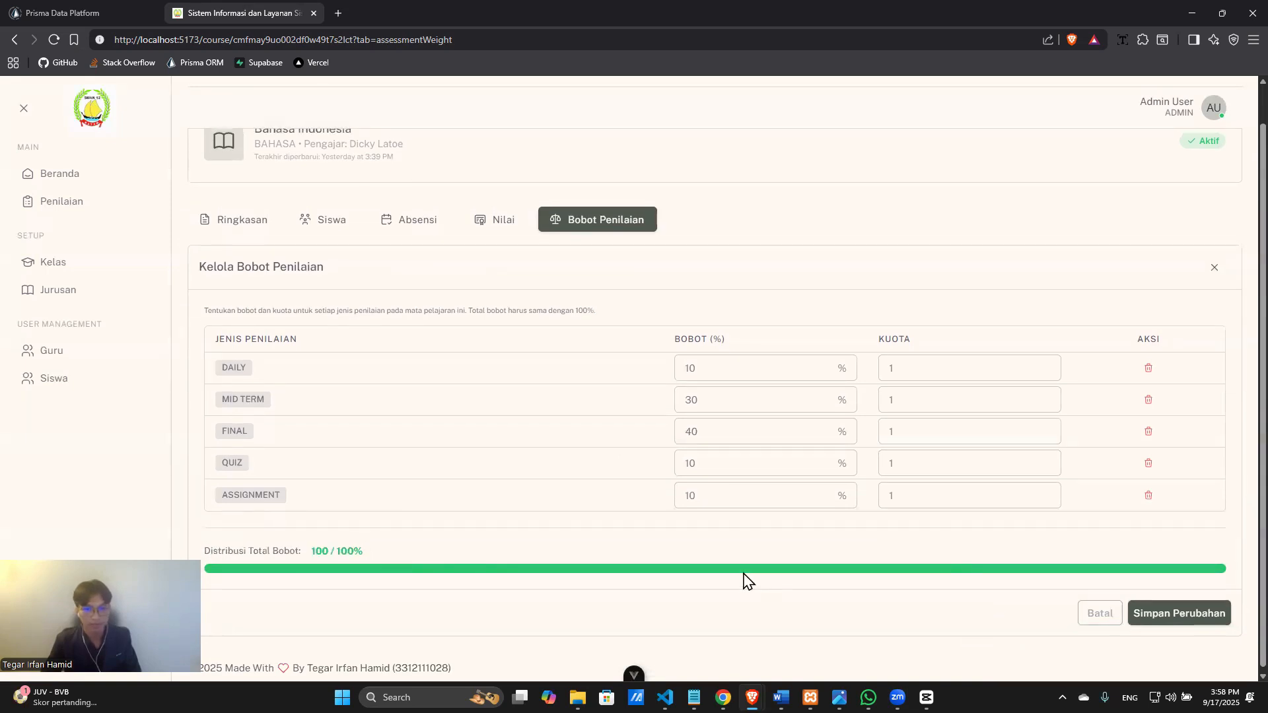
{"action": "scroll", "coordinate": [747, 580], "scroll_direction": "up", "scroll_amount": 1}
{"action": "left_click", "coordinate": [475, 264]}
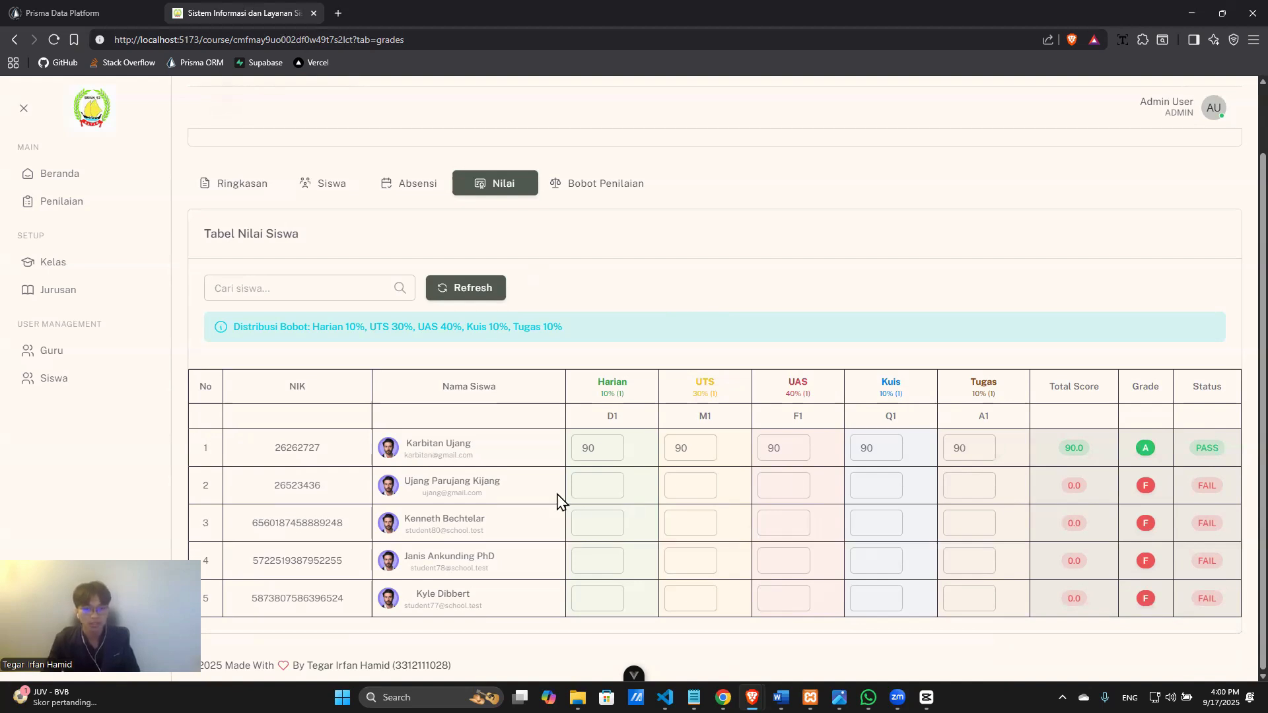
Enter 70 for the second student's Harian, UTS, UAS, Kuis and Tugas scores.
{"action": "left_click", "coordinate": [584, 476]}
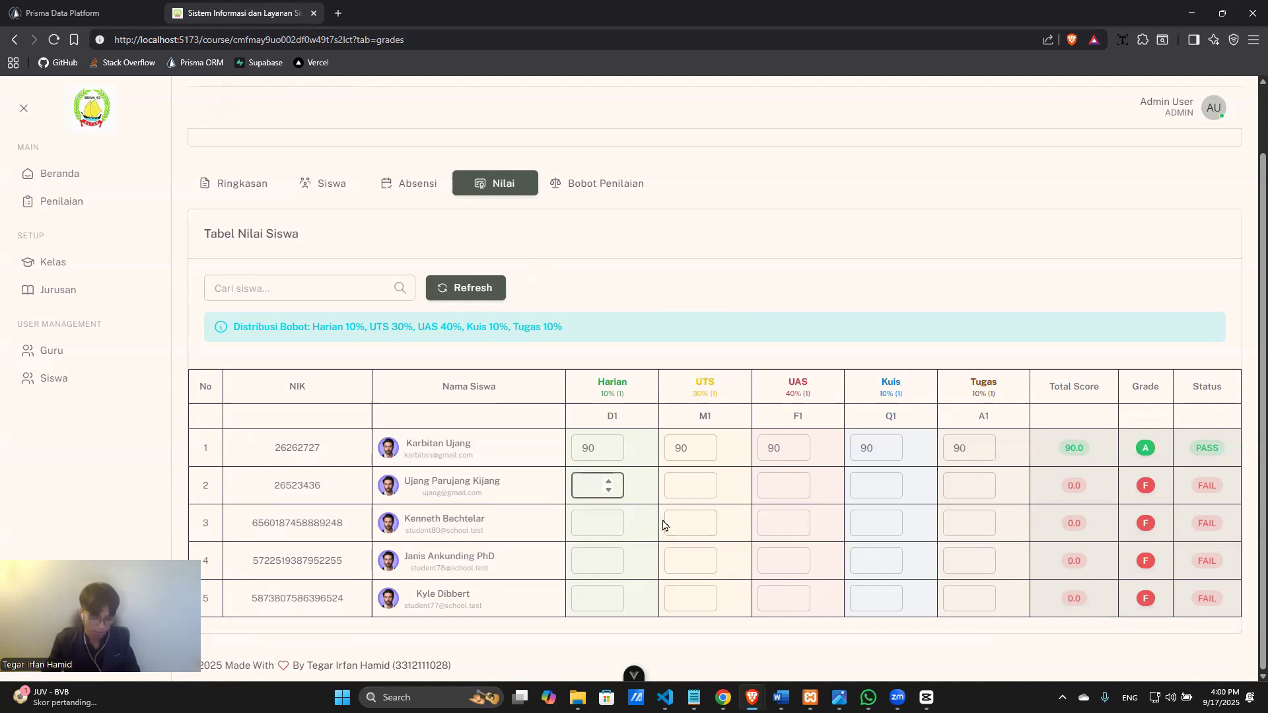
{"action": "type", "text": "70"}
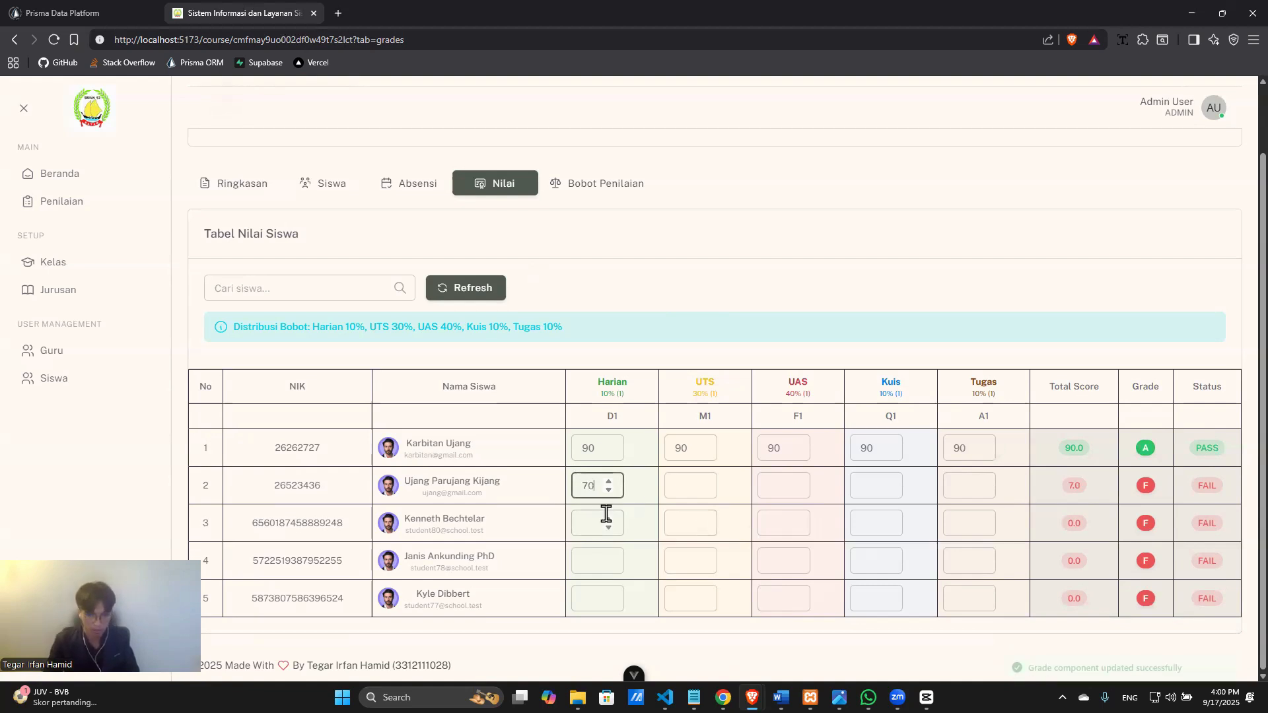
{"action": "left_click", "coordinate": [691, 483]}
{"action": "type", "text": "70"}
{"action": "left_click", "coordinate": [764, 484]}
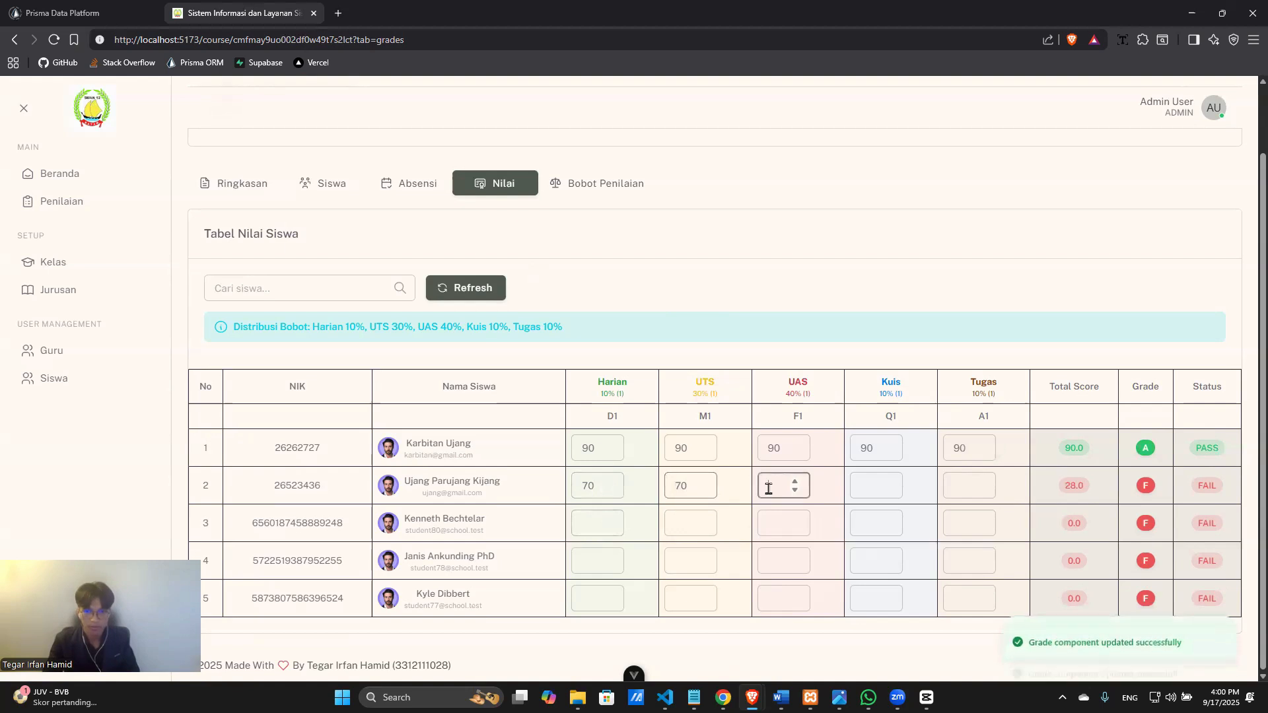
{"action": "type", "text": "70"}
{"action": "left_click", "coordinate": [880, 484]}
{"action": "type", "text": "70"}
{"action": "left_click", "coordinate": [957, 487]}
{"action": "type", "text": "70"}
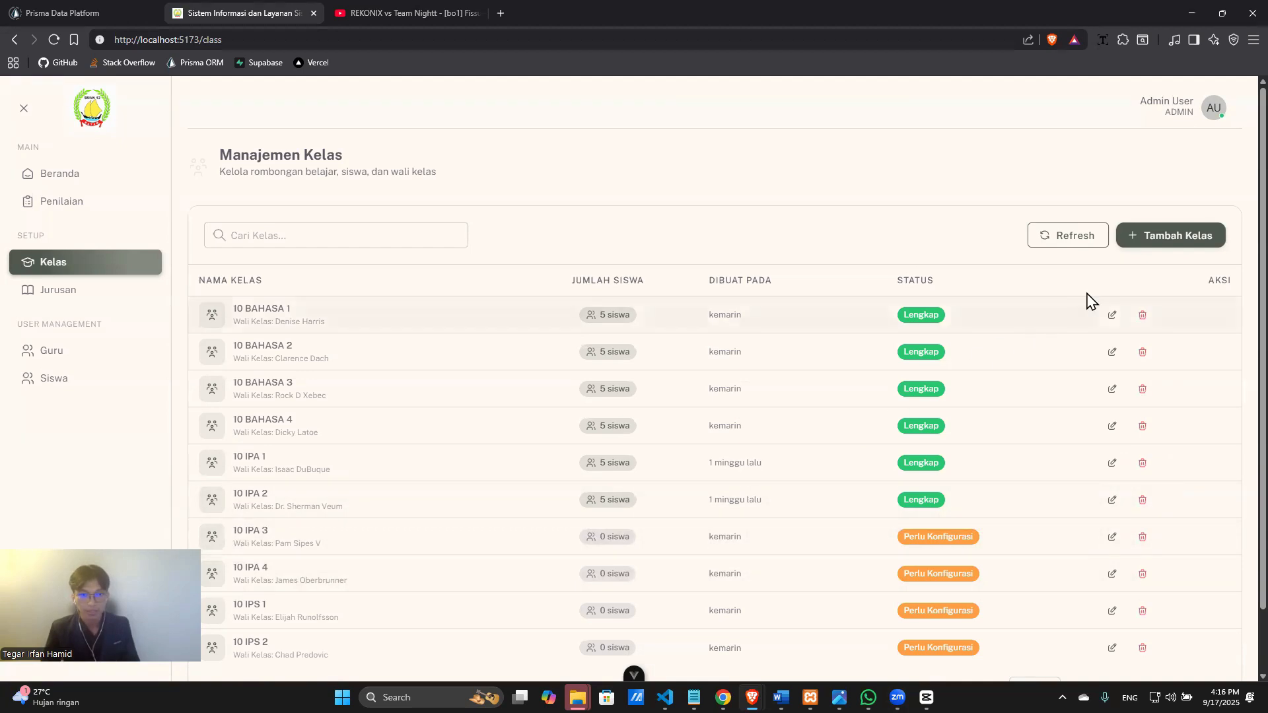
Create a class named '10 BAHASA 1' with a homeroom teacher selected, and save it.
{"action": "left_click", "coordinate": [1148, 251]}
{"action": "left_click", "coordinate": [1077, 184]}
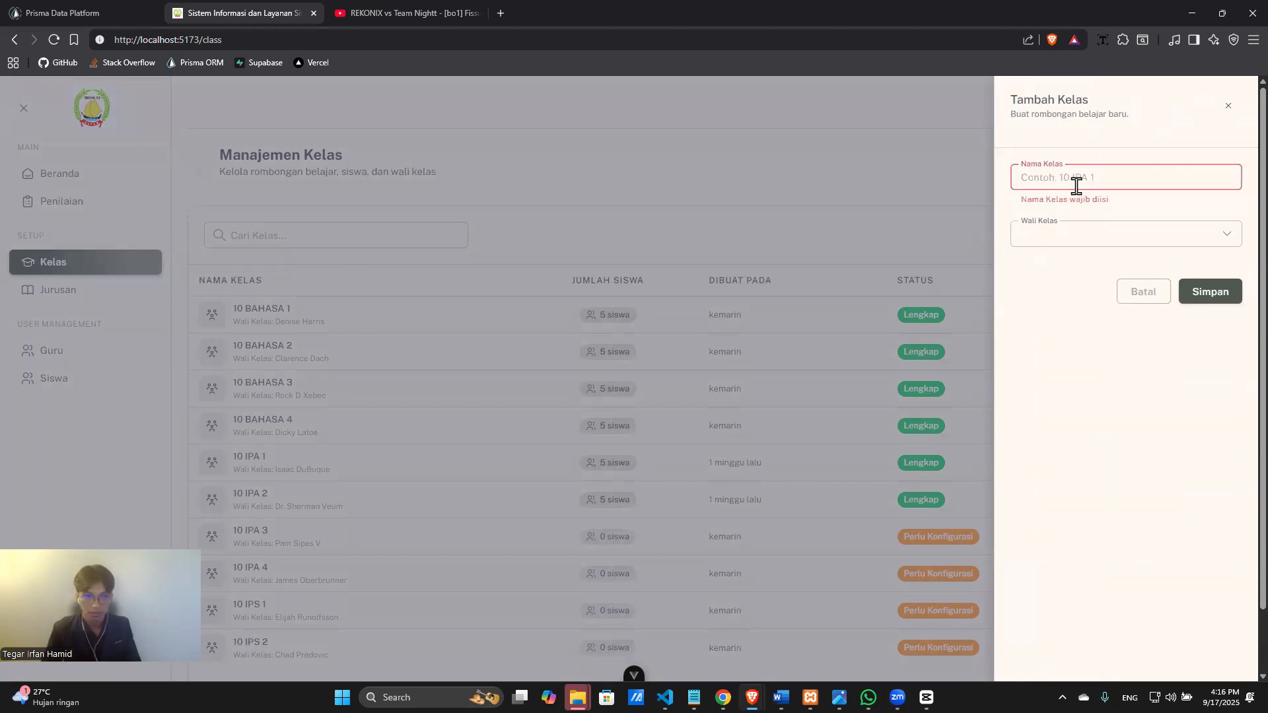
{"action": "type", "text": "10 BAHASA 1"}
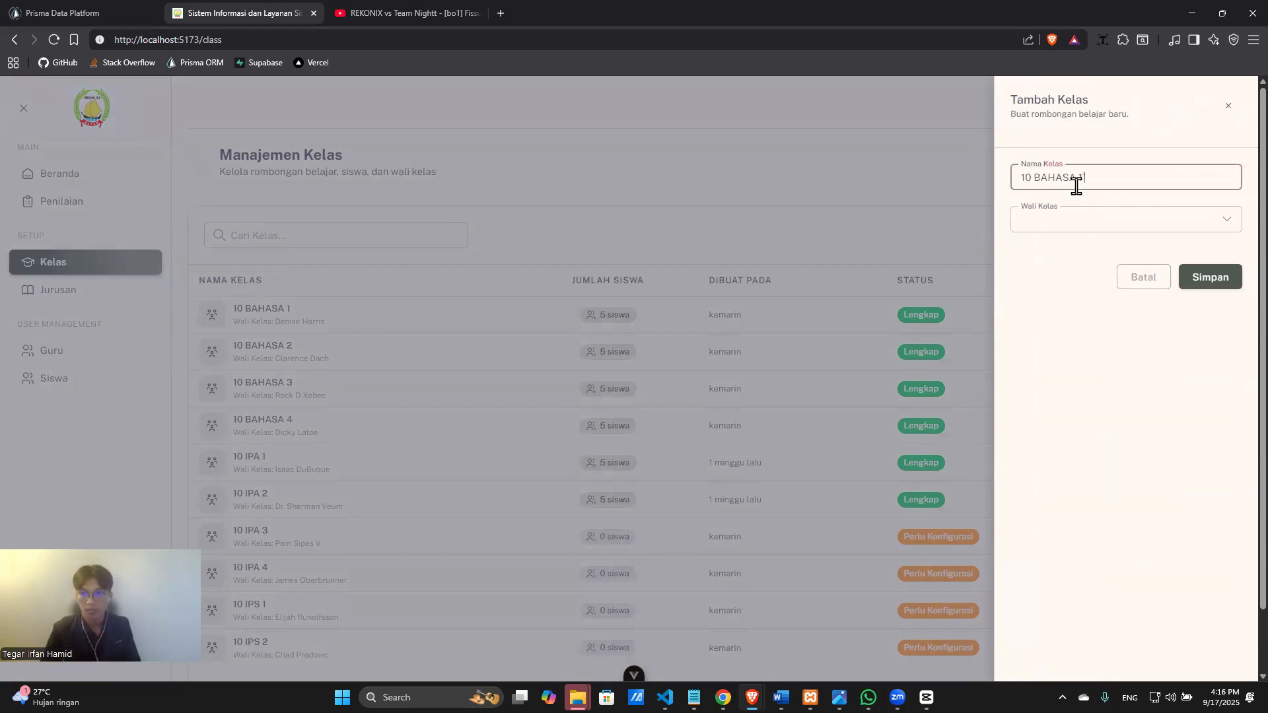
{"action": "type", "text": "`"}
{"action": "left_click", "coordinate": [1087, 218]}
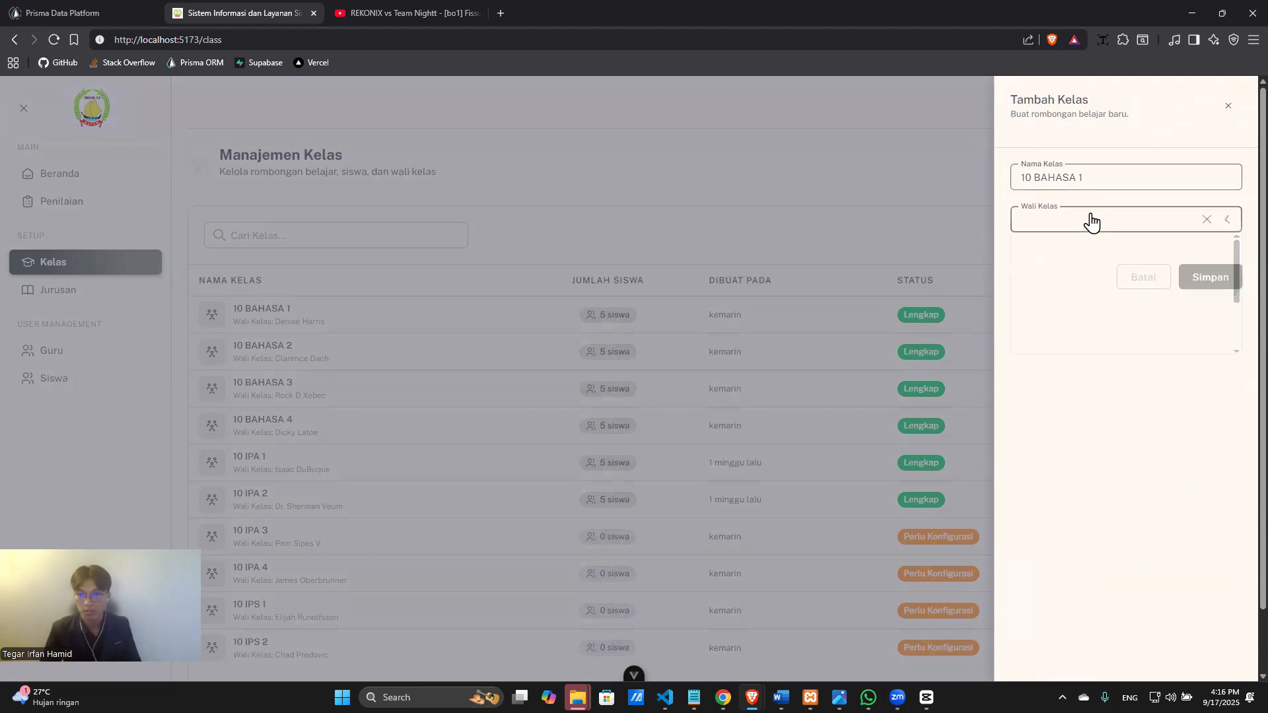
{"action": "scroll", "coordinate": [1081, 334], "scroll_direction": "down", "scroll_amount": 2}
{"action": "left_click", "coordinate": [1082, 345]}
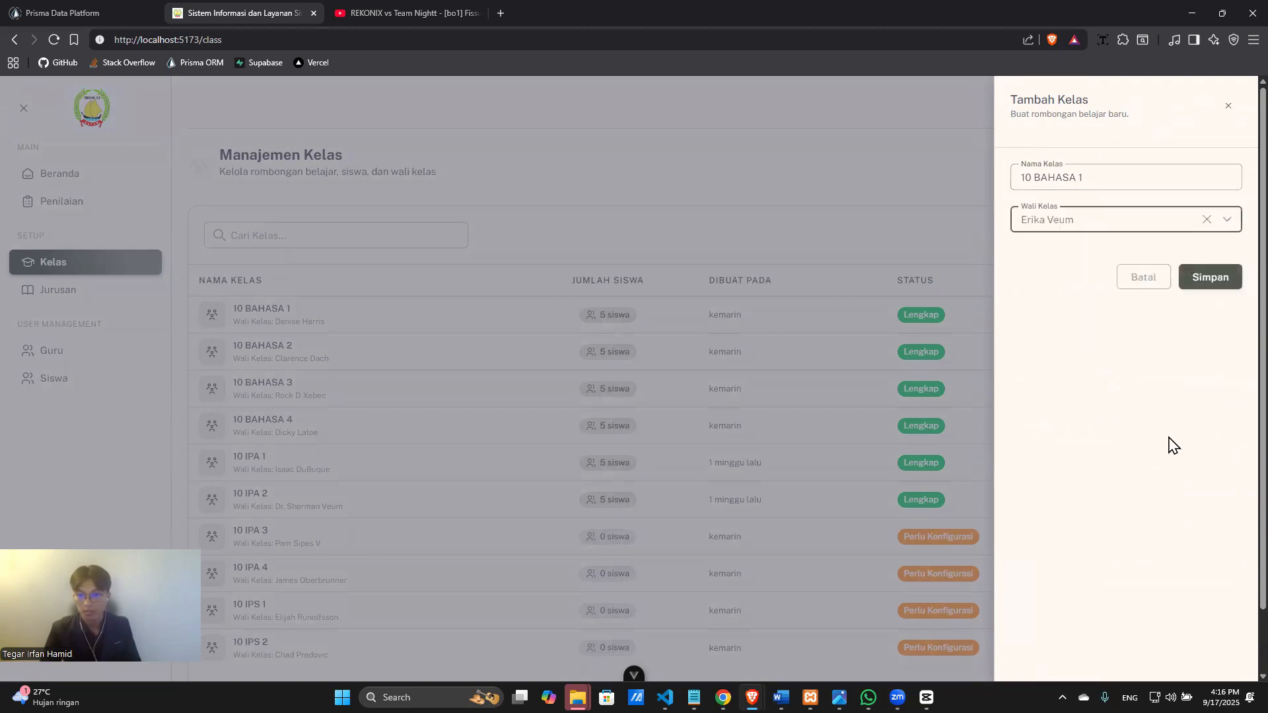
{"action": "left_click", "coordinate": [1209, 277]}
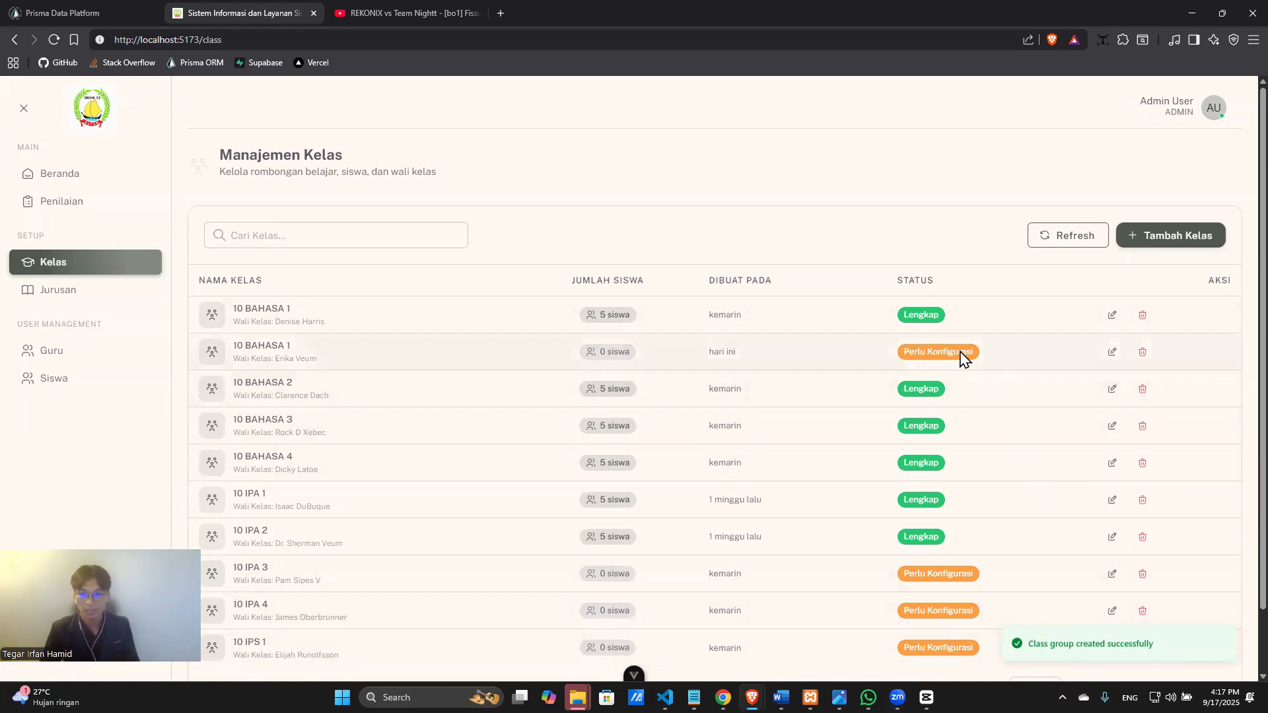
Change the new 10 BAHASA 1 class's homeroom teacher to another teacher and save.
{"action": "left_click", "coordinate": [1110, 352]}
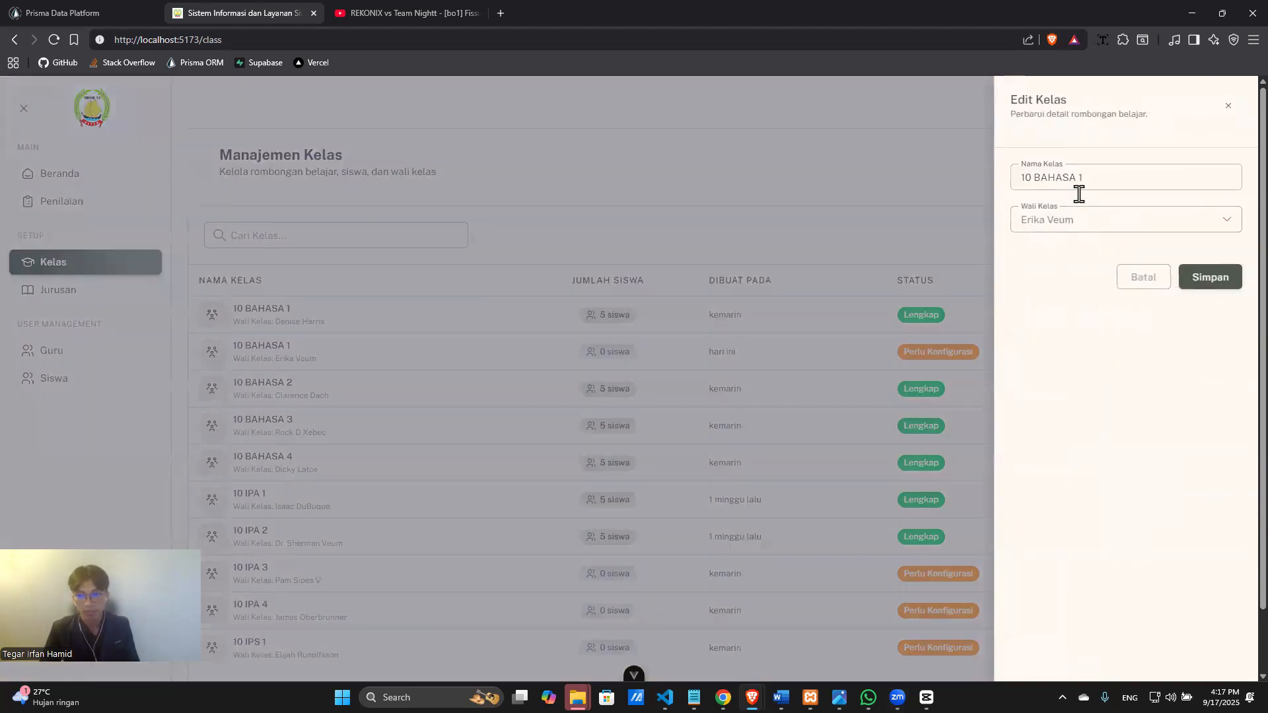
{"action": "left_click", "coordinate": [1082, 230]}
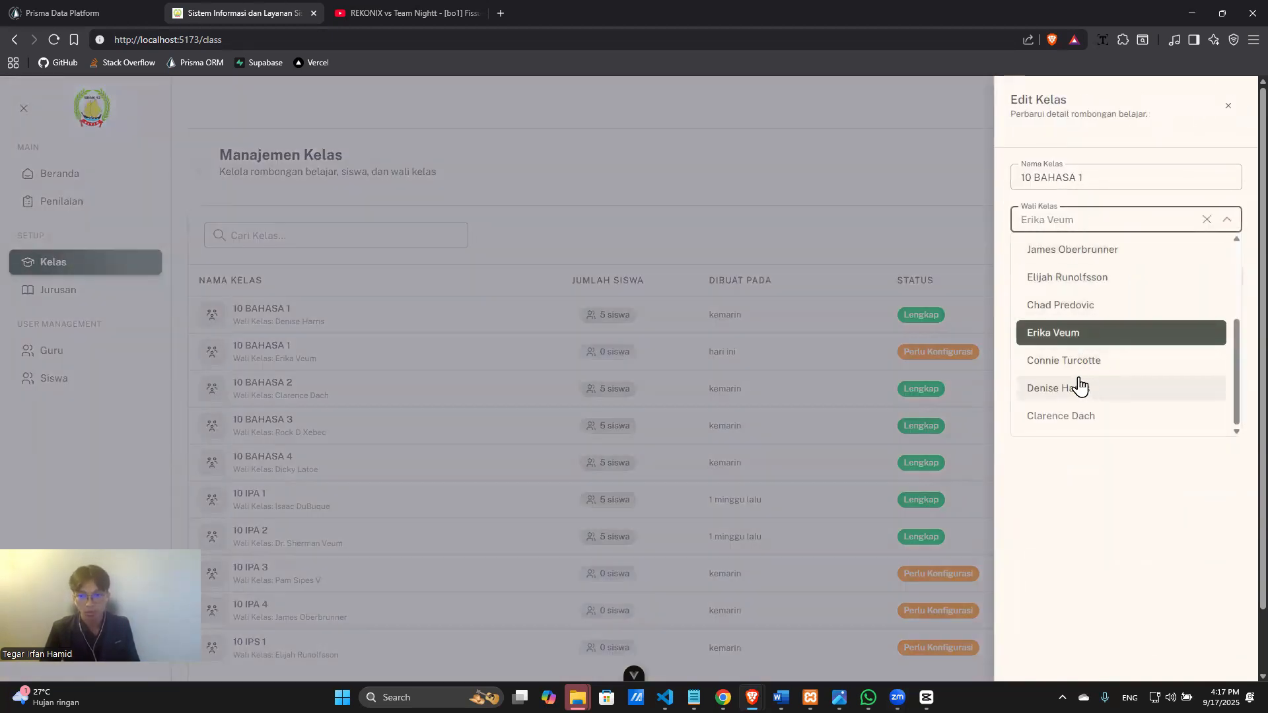
{"action": "scroll", "coordinate": [1080, 386], "scroll_direction": "up", "scroll_amount": 3}
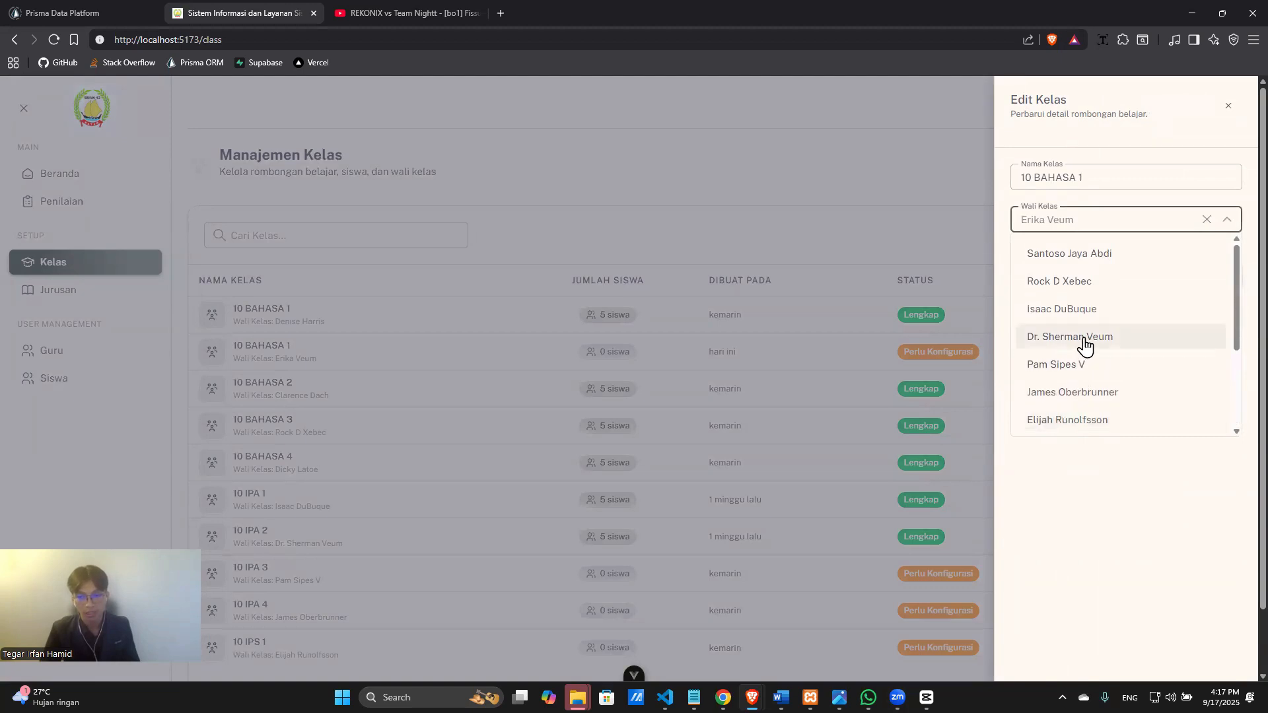
{"action": "left_click", "coordinate": [1083, 311]}
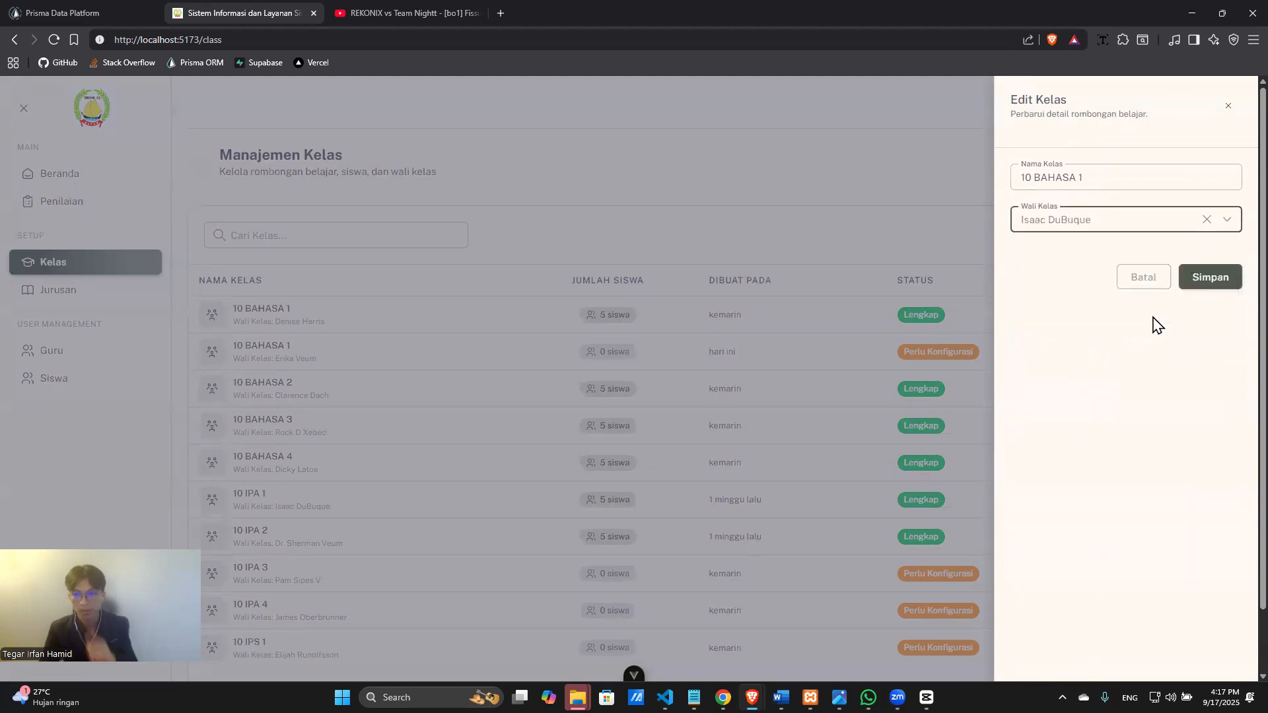
{"action": "left_click", "coordinate": [1210, 286]}
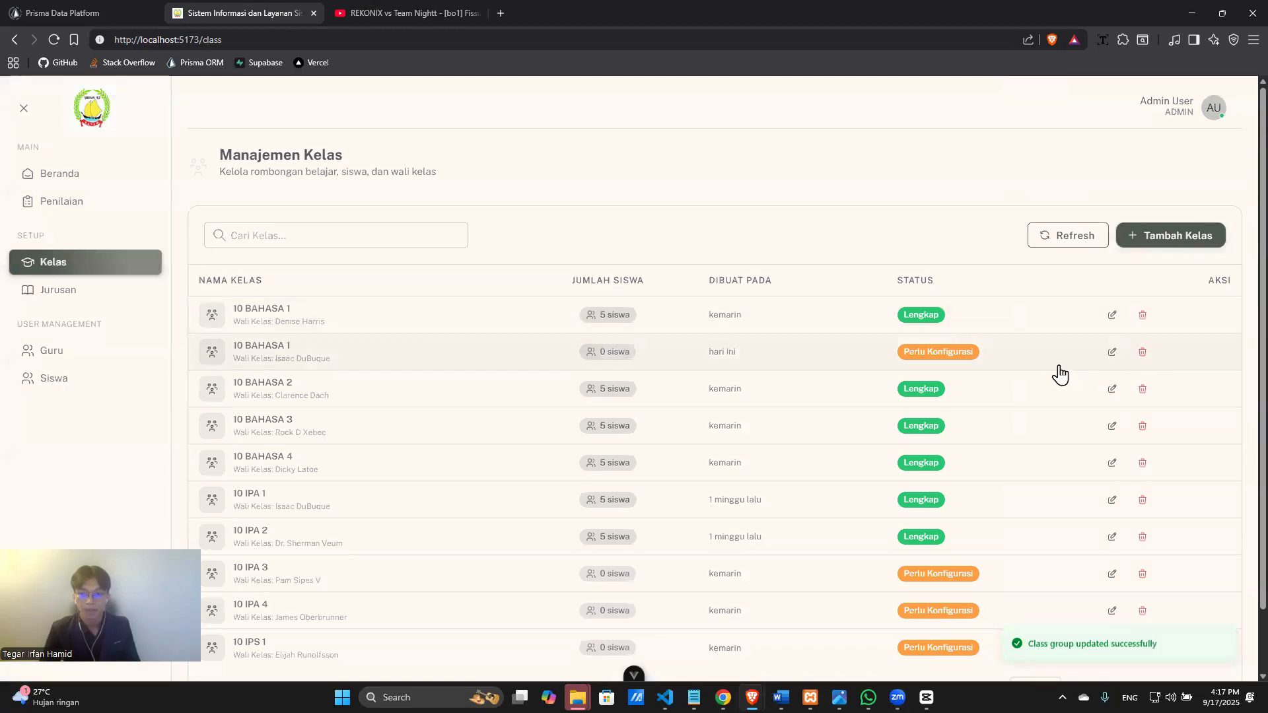
Delete the newly created 10 BAHASA 1 class and confirm the deletion.
{"action": "left_click", "coordinate": [1141, 352]}
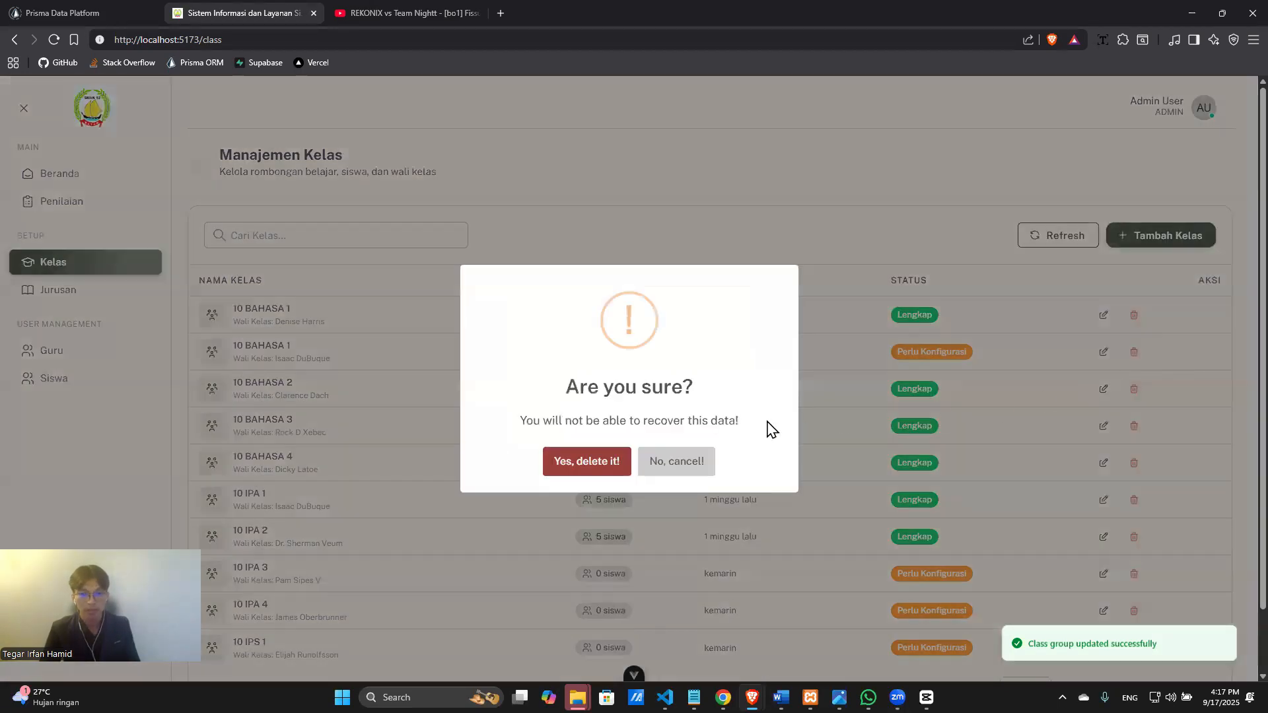
{"action": "left_click", "coordinate": [586, 471]}
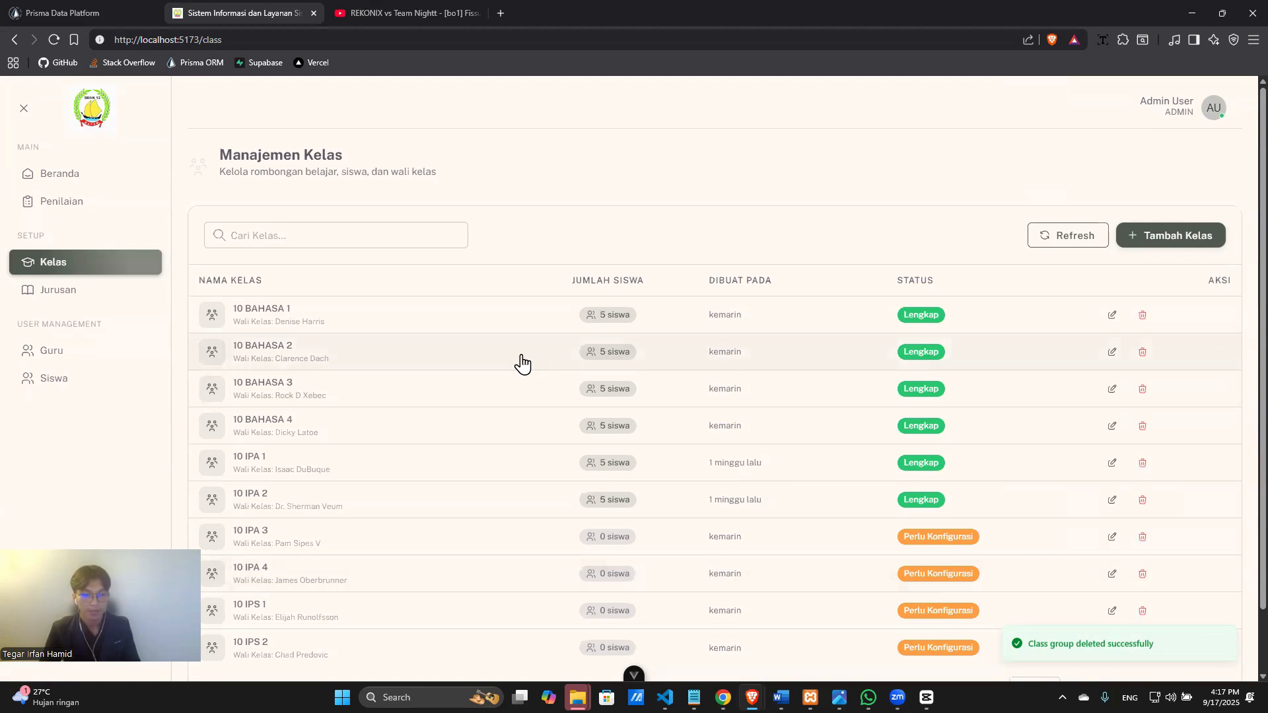
Open the 10 BAHASA 2 class details and look over its current roster.
{"action": "left_click", "coordinate": [467, 363]}
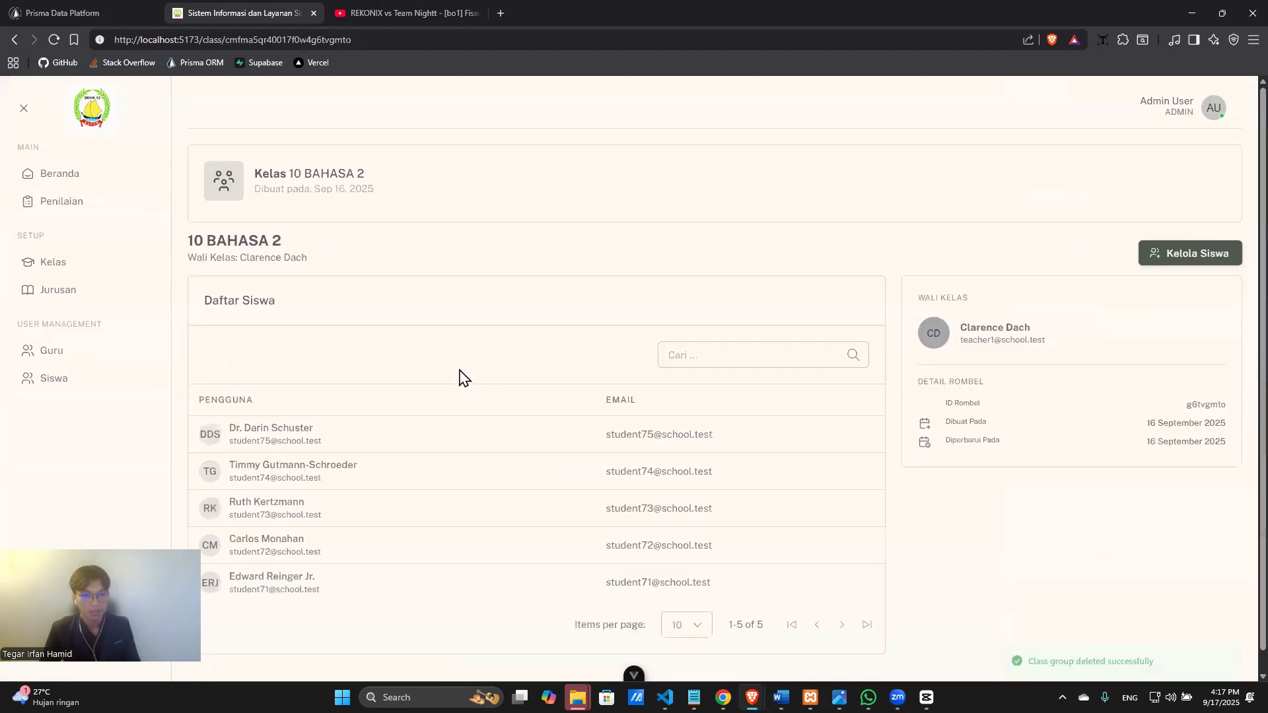
{"action": "scroll", "coordinate": [873, 430], "scroll_direction": "down", "scroll_amount": 1}
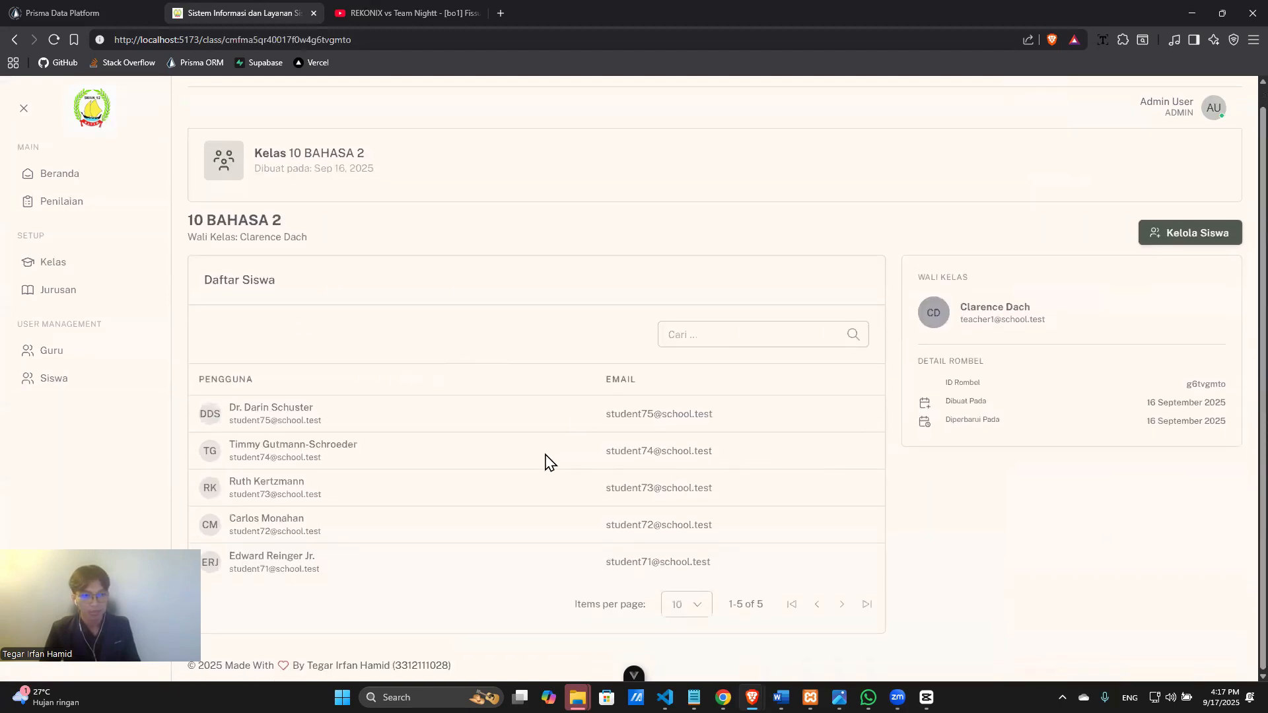
{"action": "scroll", "coordinate": [548, 458], "scroll_direction": "up", "scroll_amount": 1}
{"action": "scroll", "coordinate": [988, 327], "scroll_direction": "down", "scroll_amount": 1}
{"action": "scroll", "coordinate": [1158, 261], "scroll_direction": "up", "scroll_amount": 1}
Uncheck the four students currently in the 10 BAHASA 2 roster and save.
{"action": "left_click", "coordinate": [1162, 266]}
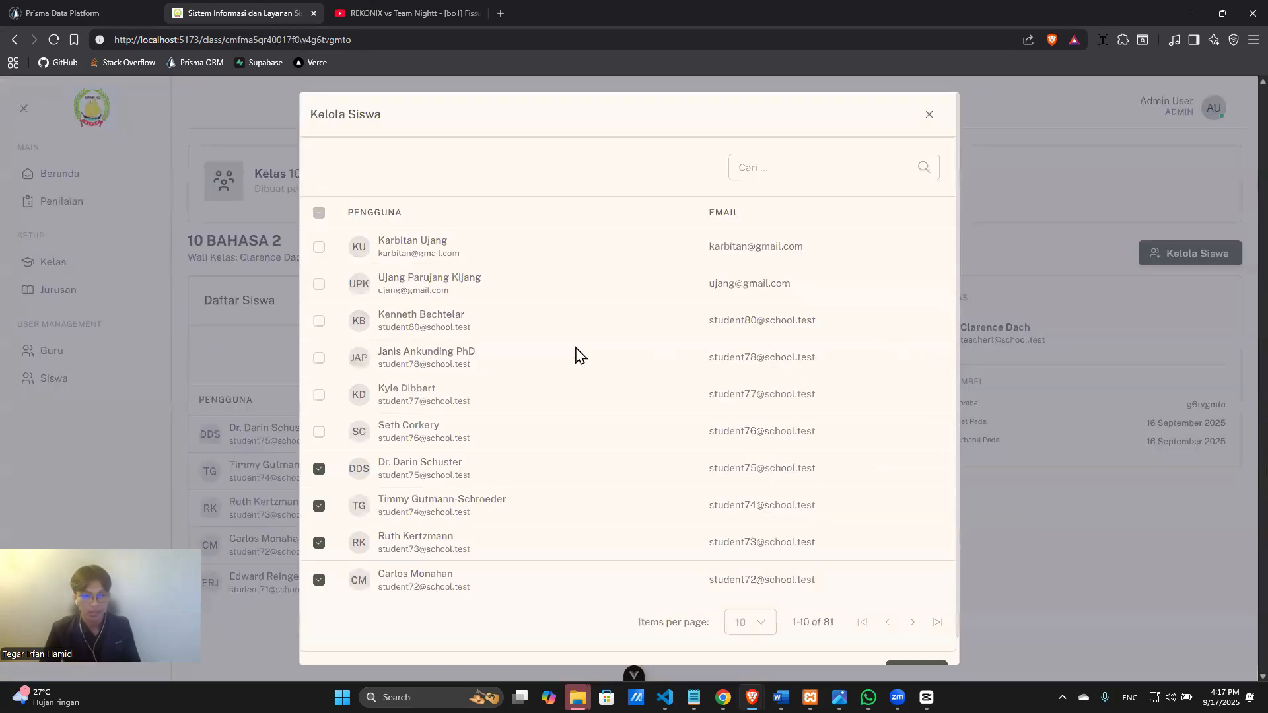
{"action": "left_click", "coordinate": [319, 469]}
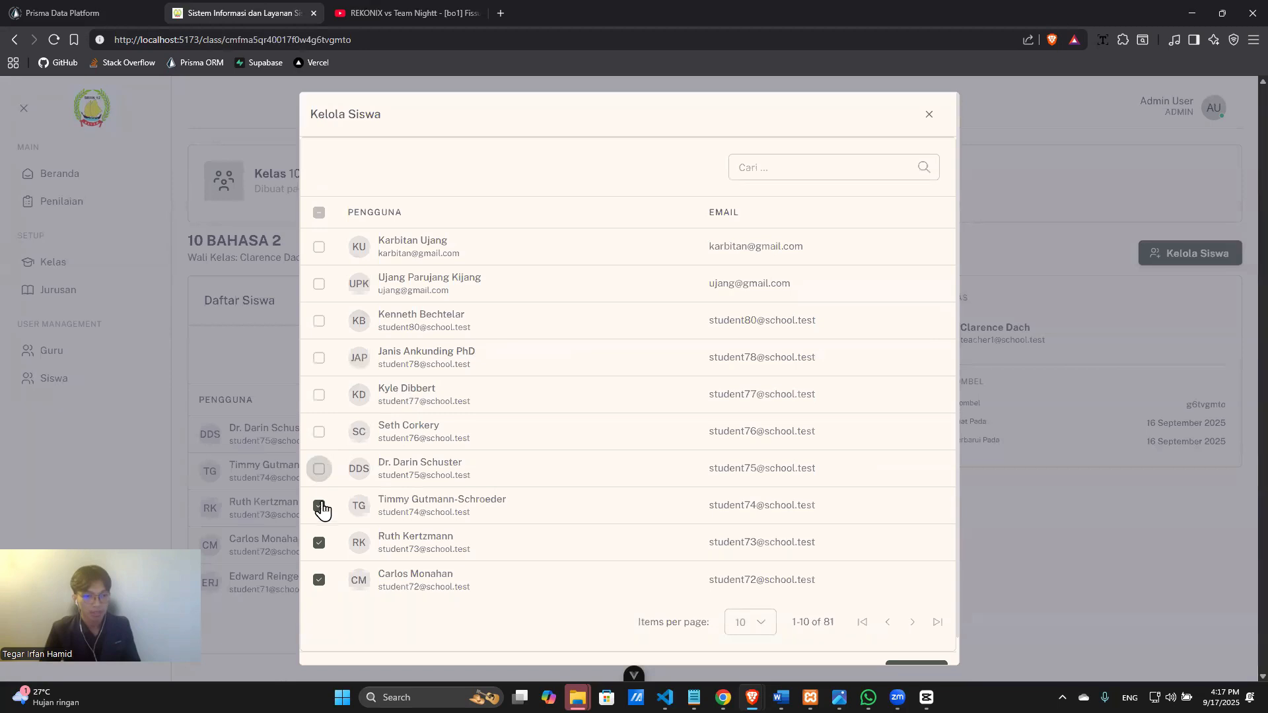
{"action": "left_click", "coordinate": [319, 506]}
{"action": "left_click", "coordinate": [319, 543]}
{"action": "left_click", "coordinate": [320, 580]}
{"action": "left_click", "coordinate": [319, 432]}
{"action": "left_click", "coordinate": [319, 395]}
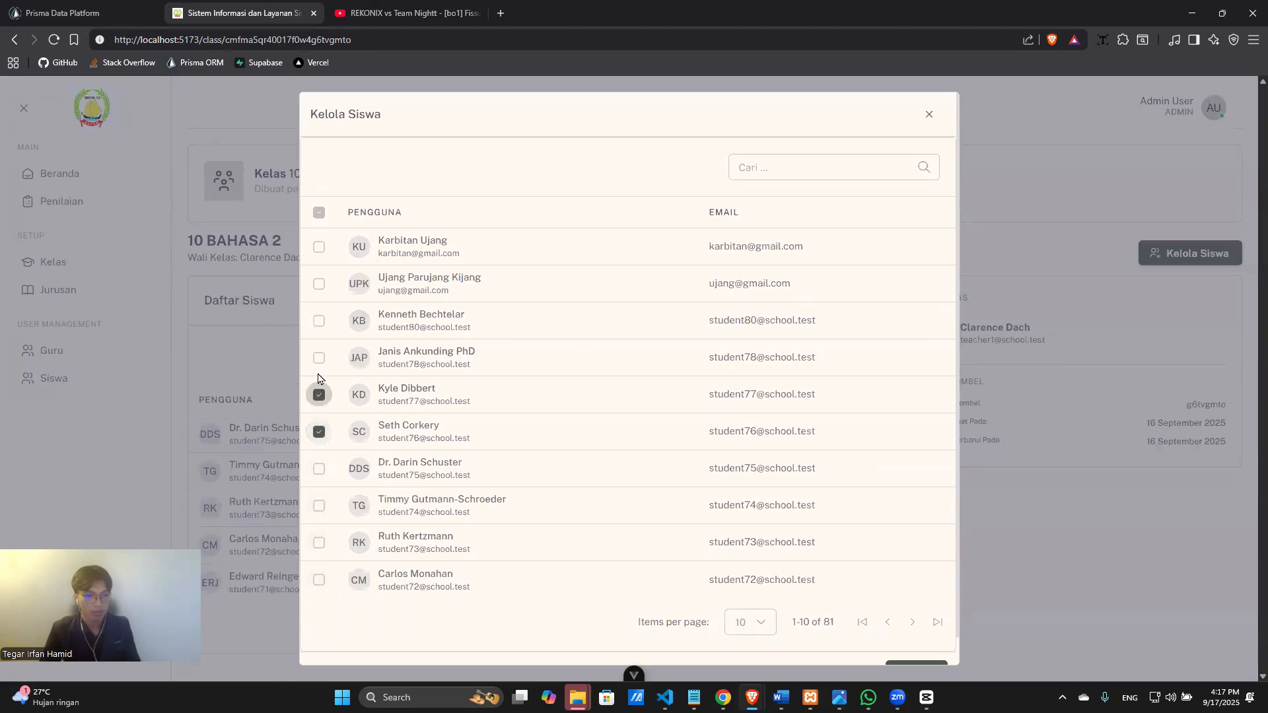
{"action": "left_click", "coordinate": [319, 358]}
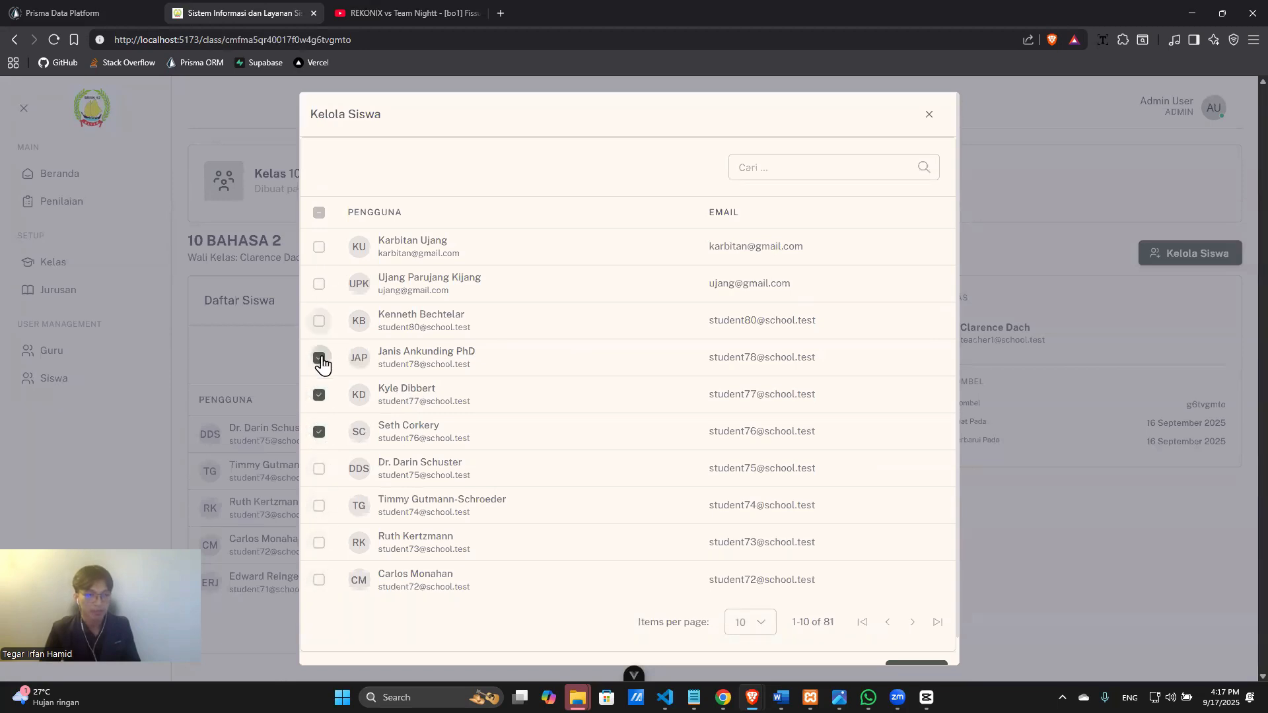
{"action": "left_click", "coordinate": [320, 358]}
{"action": "left_click", "coordinate": [319, 395]}
{"action": "left_click", "coordinate": [319, 432]}
{"action": "scroll", "coordinate": [594, 529], "scroll_direction": "down", "scroll_amount": 1}
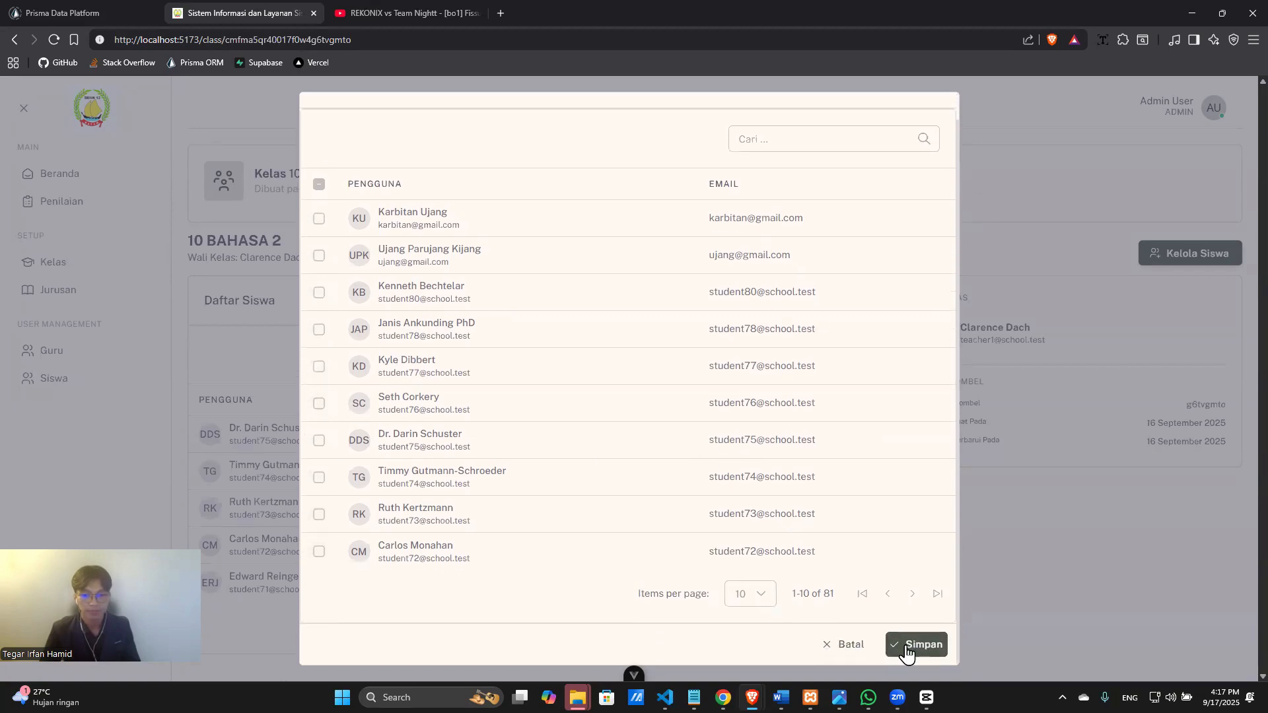
{"action": "left_click", "coordinate": [915, 646]}
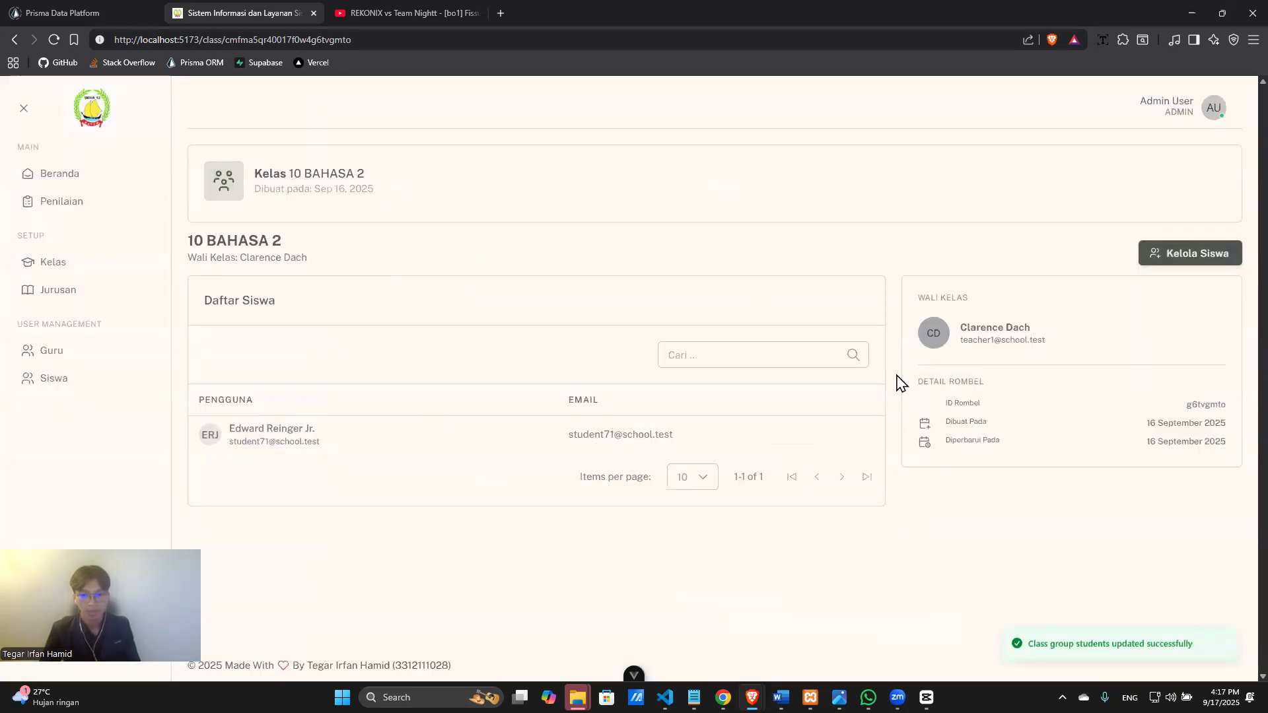
Select every student on the roster page with the header checkbox and save.
{"action": "left_click", "coordinate": [1151, 254]}
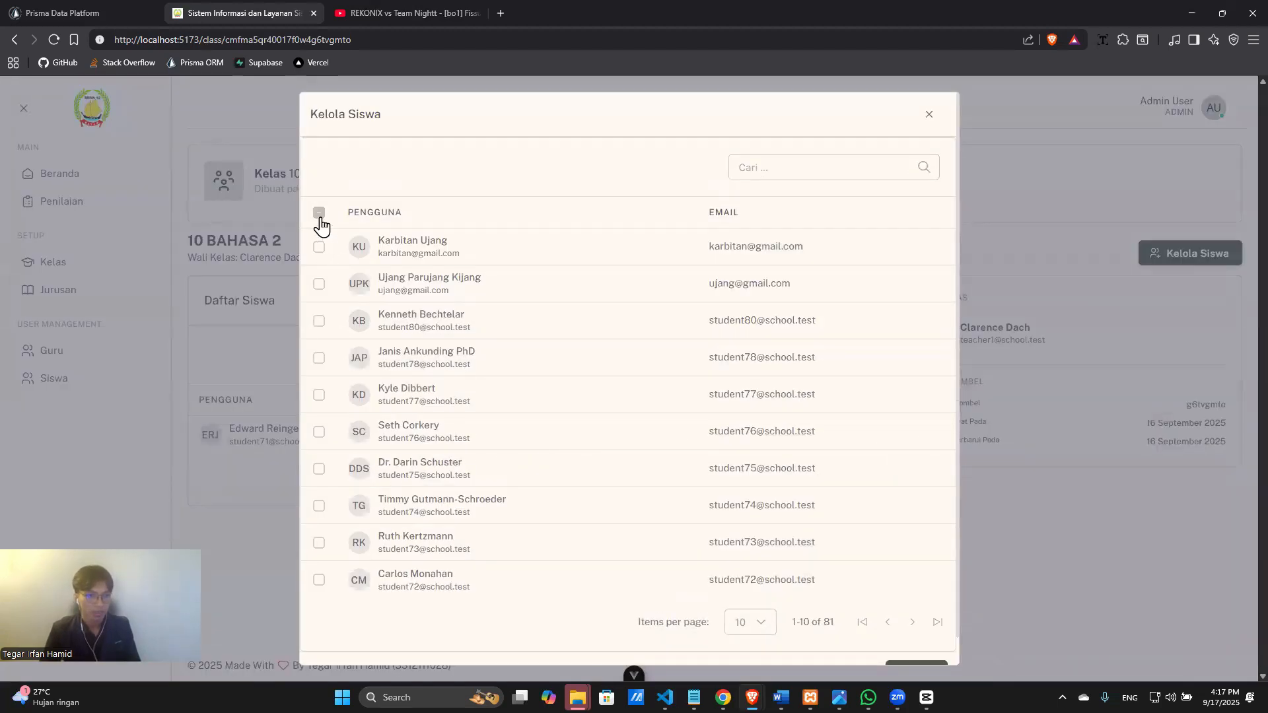
{"action": "left_click", "coordinate": [318, 218]}
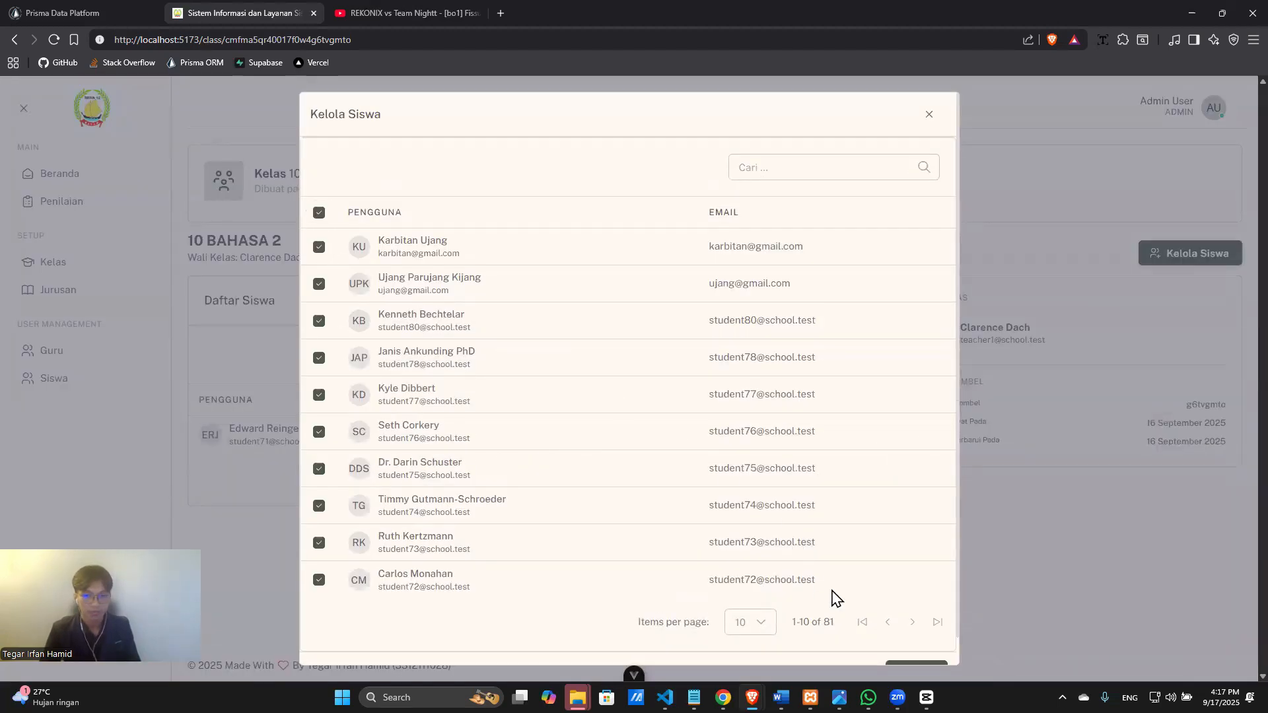
{"action": "scroll", "coordinate": [892, 617], "scroll_direction": "down", "scroll_amount": 1}
{"action": "left_click", "coordinate": [915, 642]}
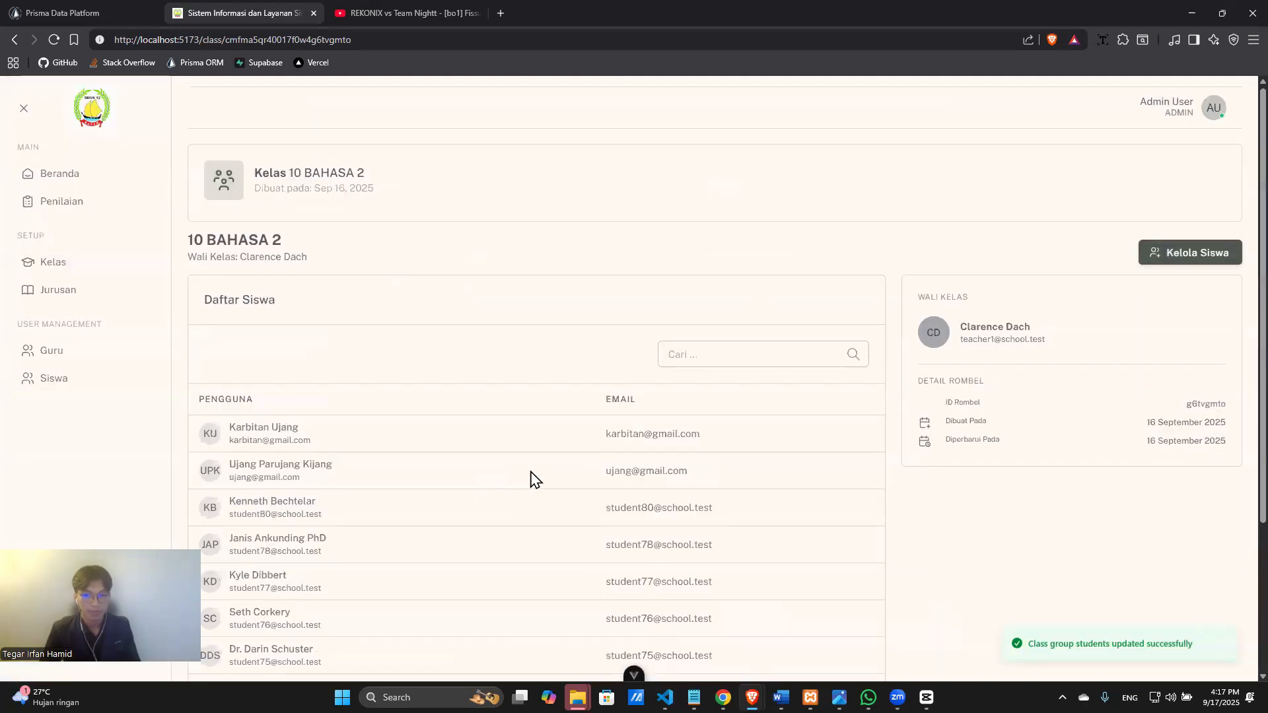
{"action": "scroll", "coordinate": [418, 467], "scroll_direction": "down", "scroll_amount": 3}
{"action": "scroll", "coordinate": [781, 553], "scroll_direction": "up", "scroll_amount": 2}
{"action": "scroll", "coordinate": [991, 526], "scroll_direction": "down", "scroll_amount": 2}
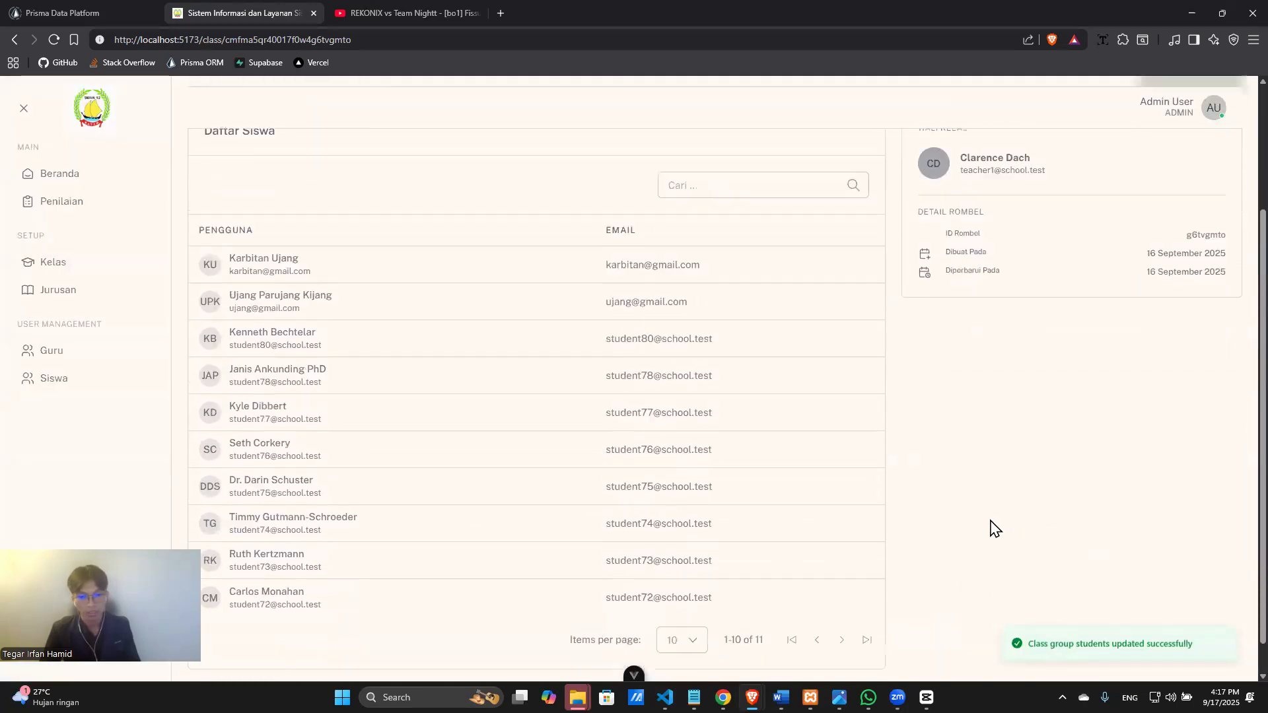
{"action": "scroll", "coordinate": [419, 446], "scroll_direction": "up", "scroll_amount": 3}
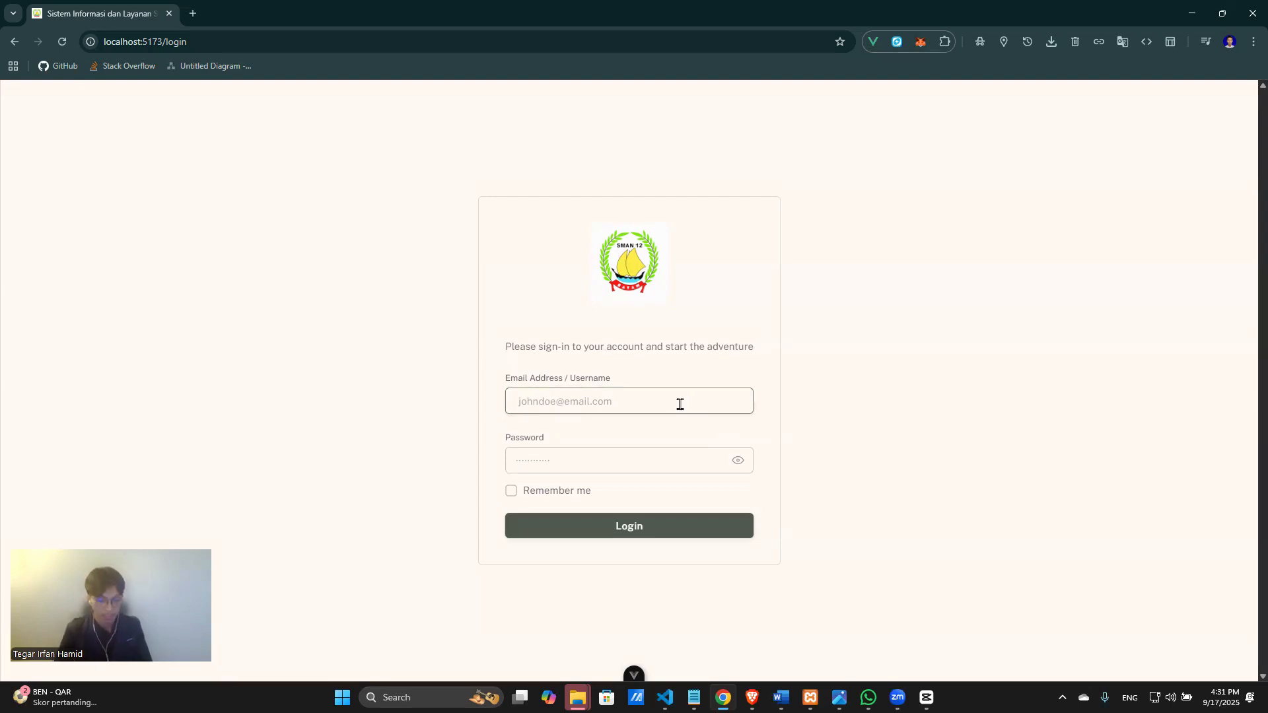
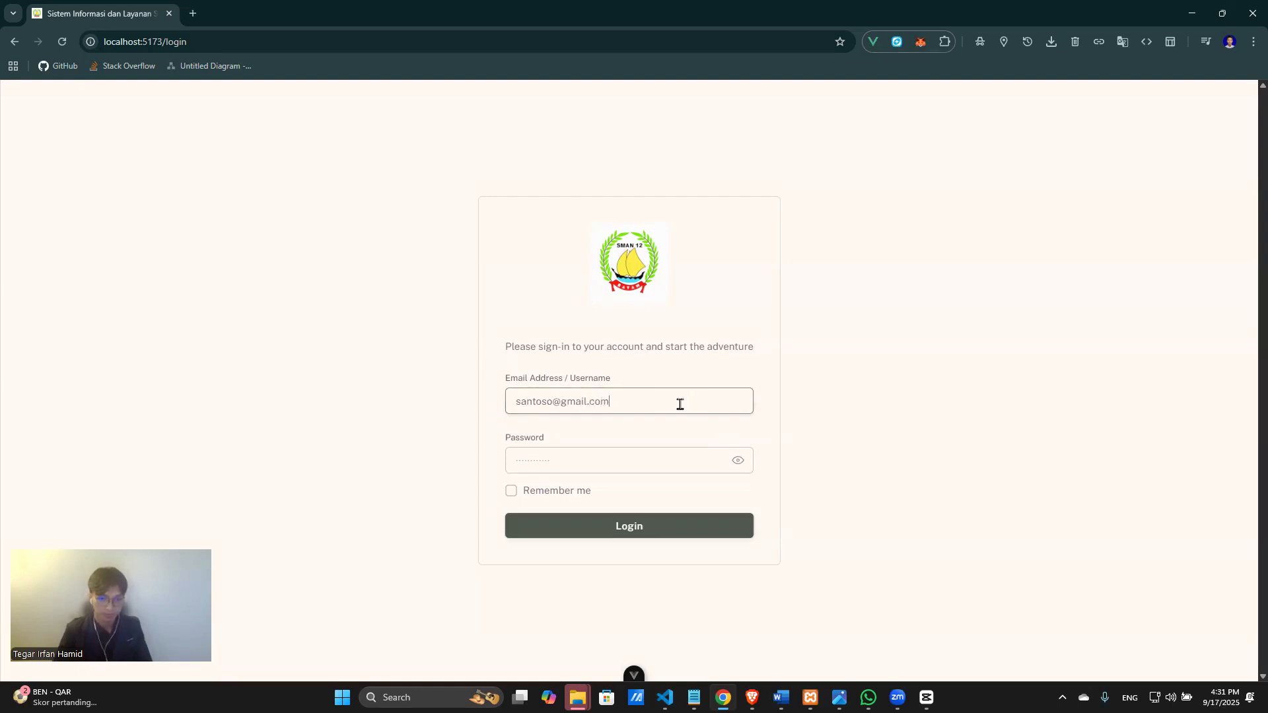
Sign in with the teacher's username and password, then browse the teacher's home page.
{"action": "key", "text": "Tab"}
{"action": "type", "text": "password"}
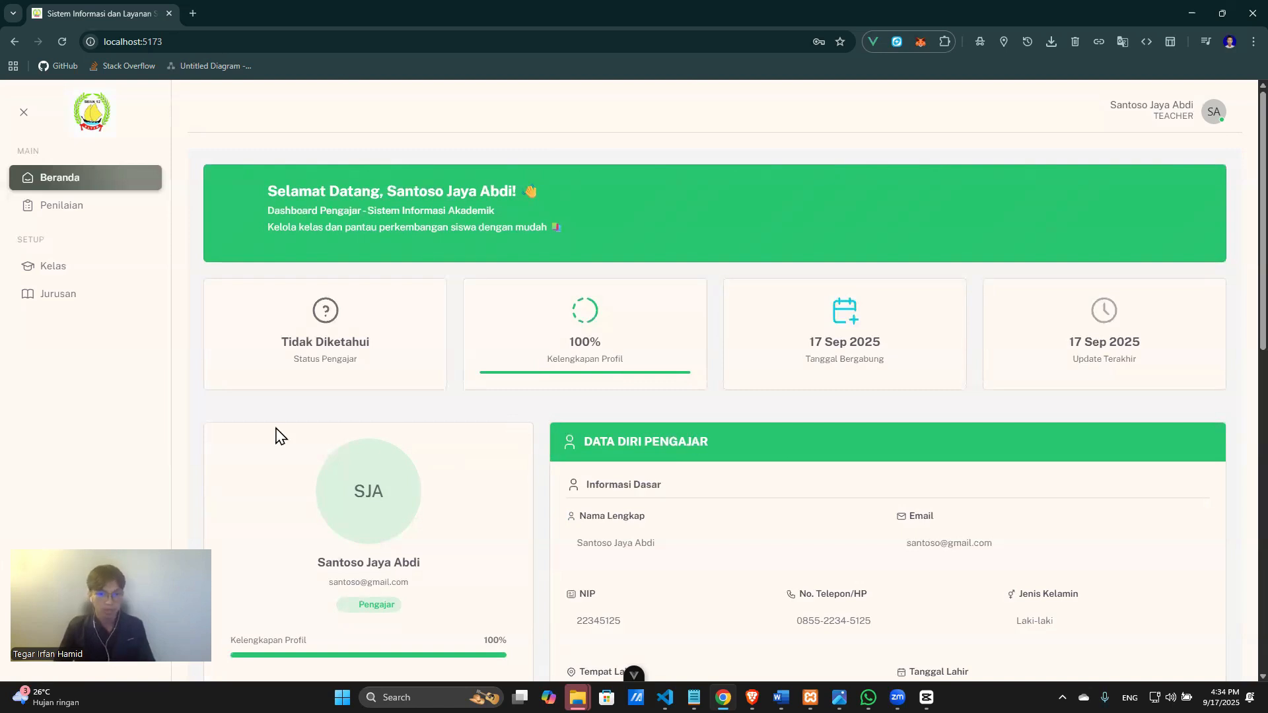
{"action": "scroll", "coordinate": [656, 432], "scroll_direction": "down", "scroll_amount": 5}
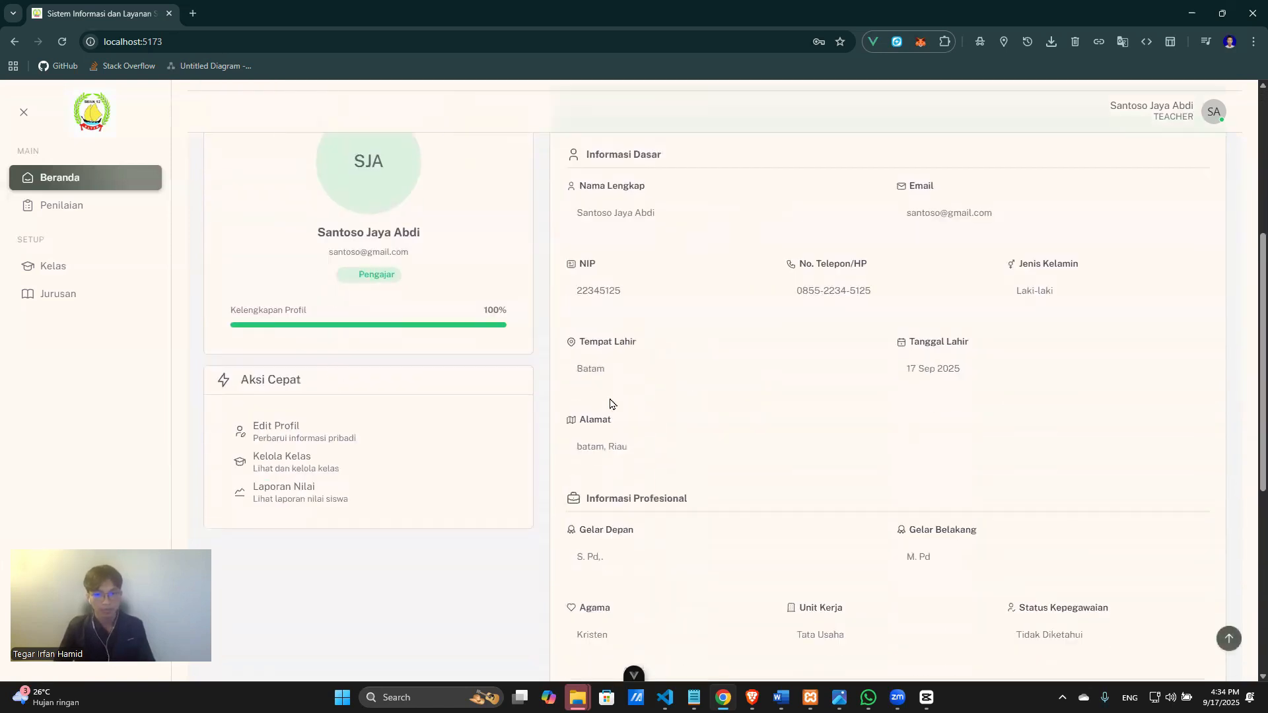
{"action": "scroll", "coordinate": [639, 408], "scroll_direction": "down", "scroll_amount": 4}
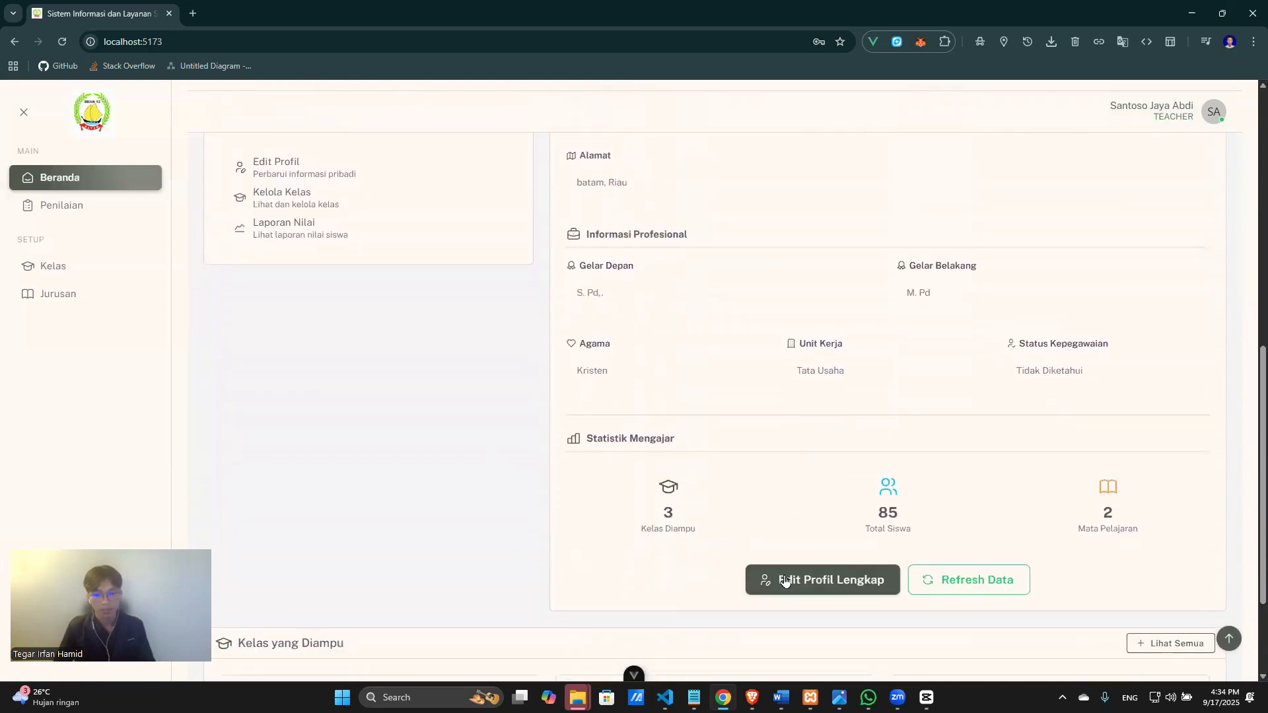
{"action": "scroll", "coordinate": [859, 532], "scroll_direction": "down", "scroll_amount": 2}
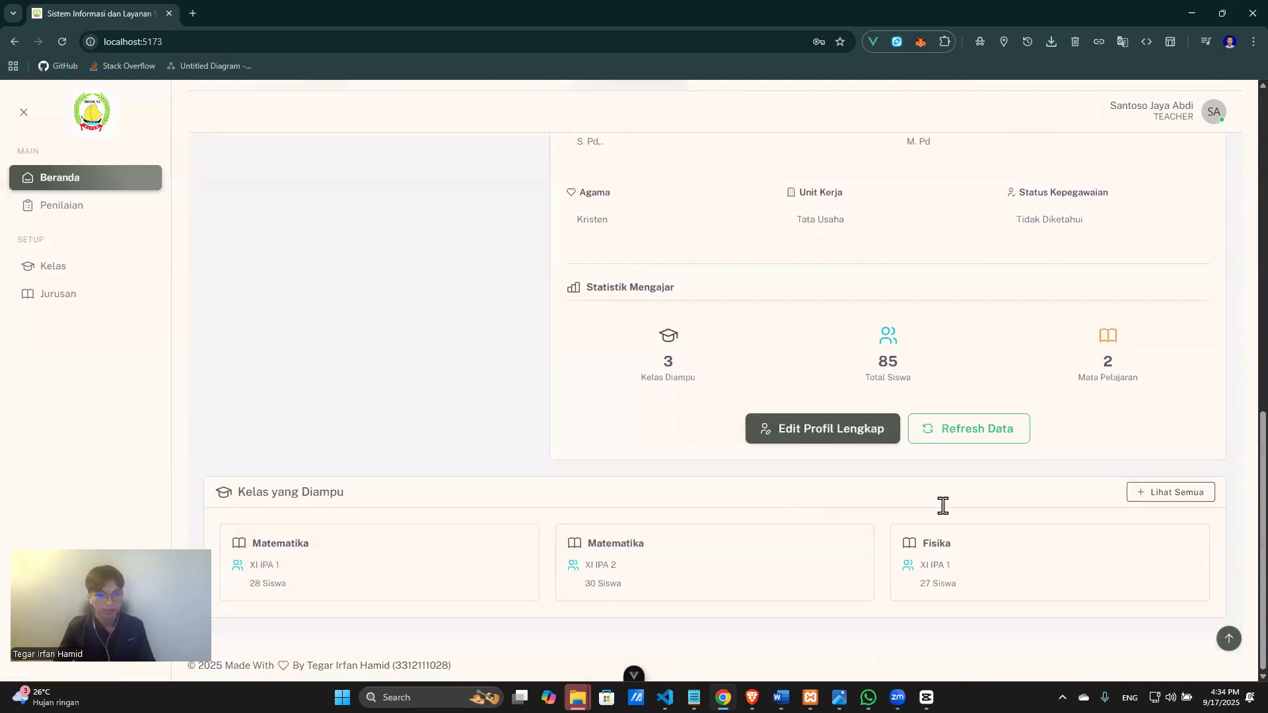
{"action": "scroll", "coordinate": [798, 513], "scroll_direction": "up", "scroll_amount": 8}
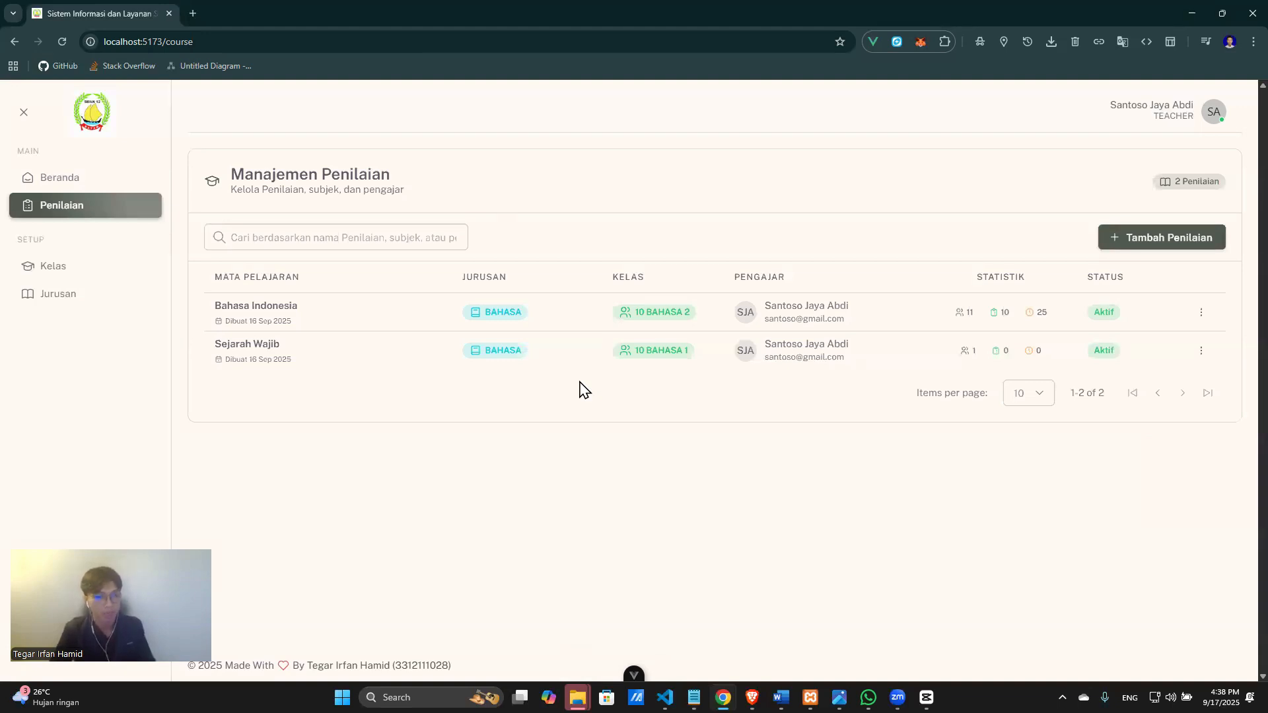
Open Bahasa Indonesia, check its assessment weights, then bring up the grades table.
{"action": "left_click", "coordinate": [340, 318]}
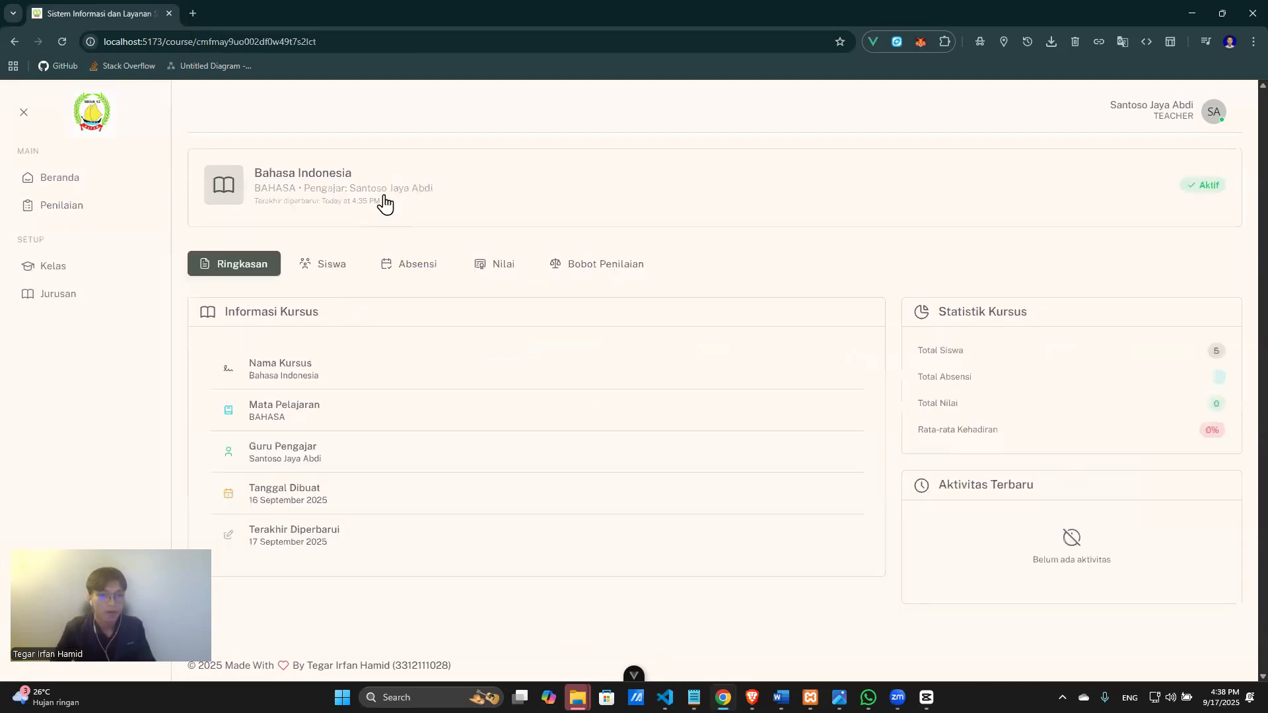
{"action": "left_click", "coordinate": [589, 266]}
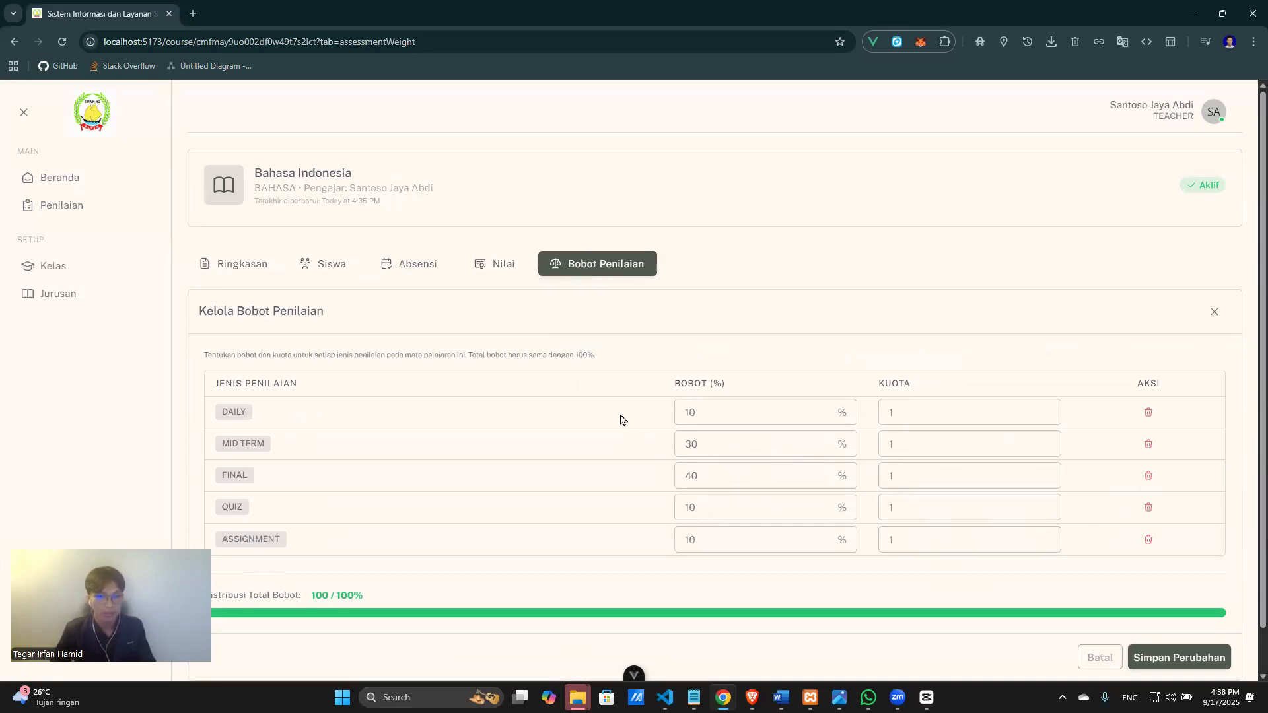
{"action": "left_click", "coordinate": [493, 265]}
{"action": "scroll", "coordinate": [651, 518], "scroll_direction": "down", "scroll_amount": 1}
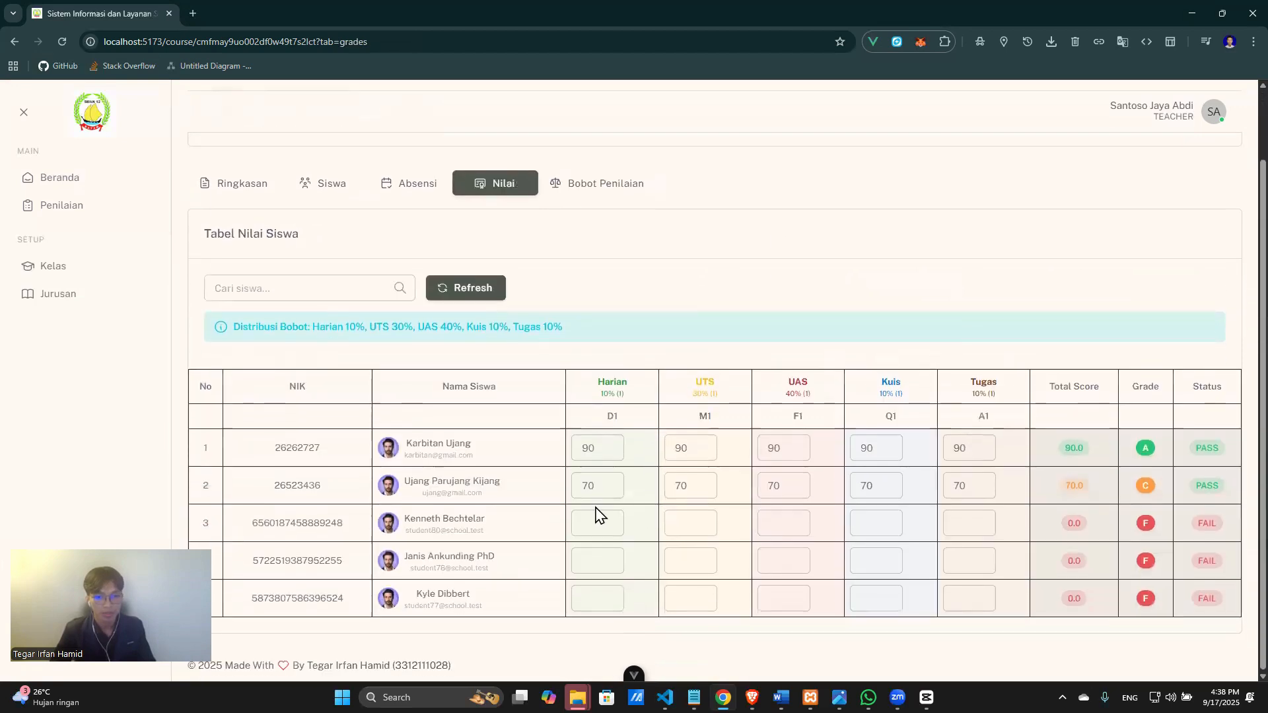
Enter 70 for the third student's Harian, UTS, UAS, Kuis and Tugas scores.
{"action": "left_click", "coordinate": [609, 531]}
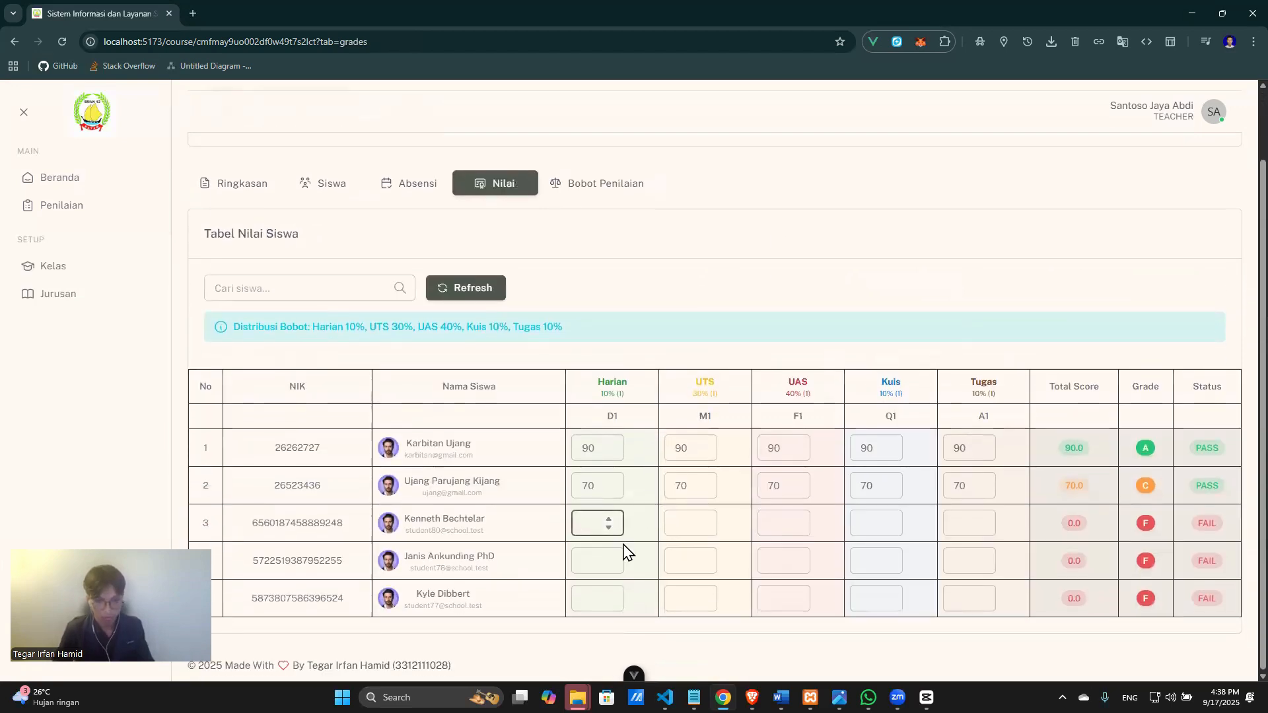
{"action": "type", "text": "70"}
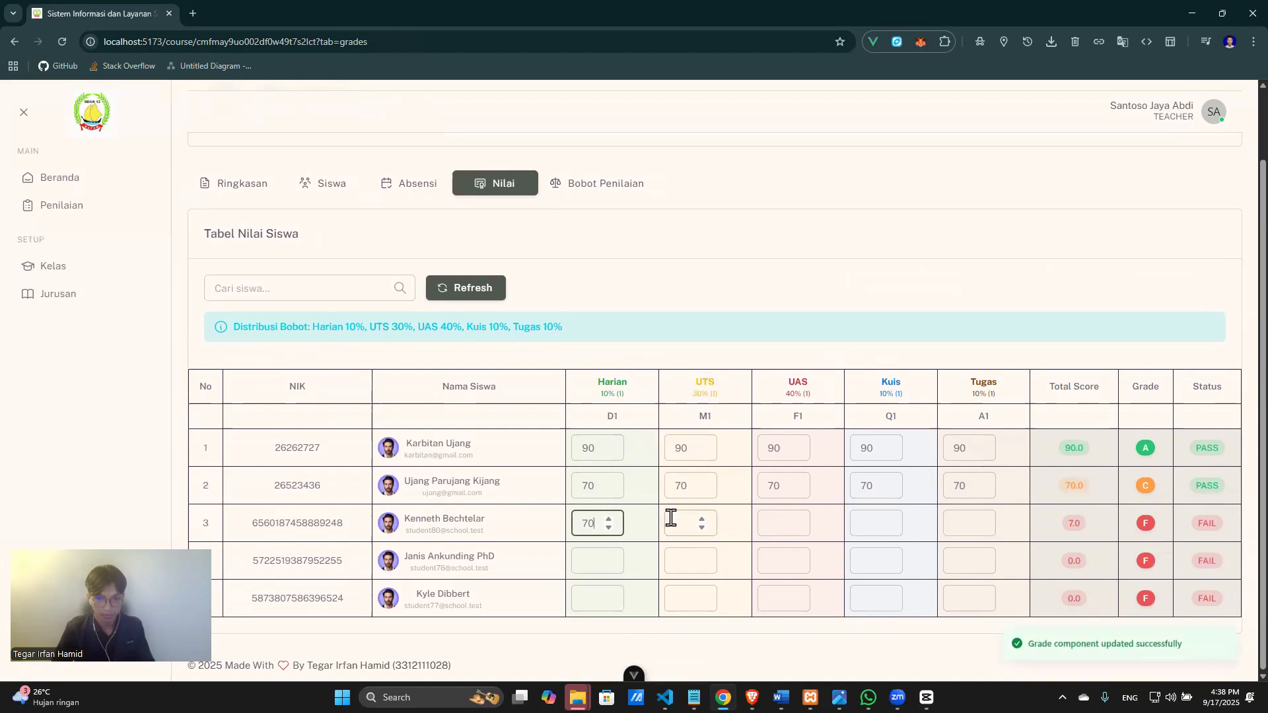
{"action": "left_click", "coordinate": [671, 519]}
{"action": "type", "text": "70"}
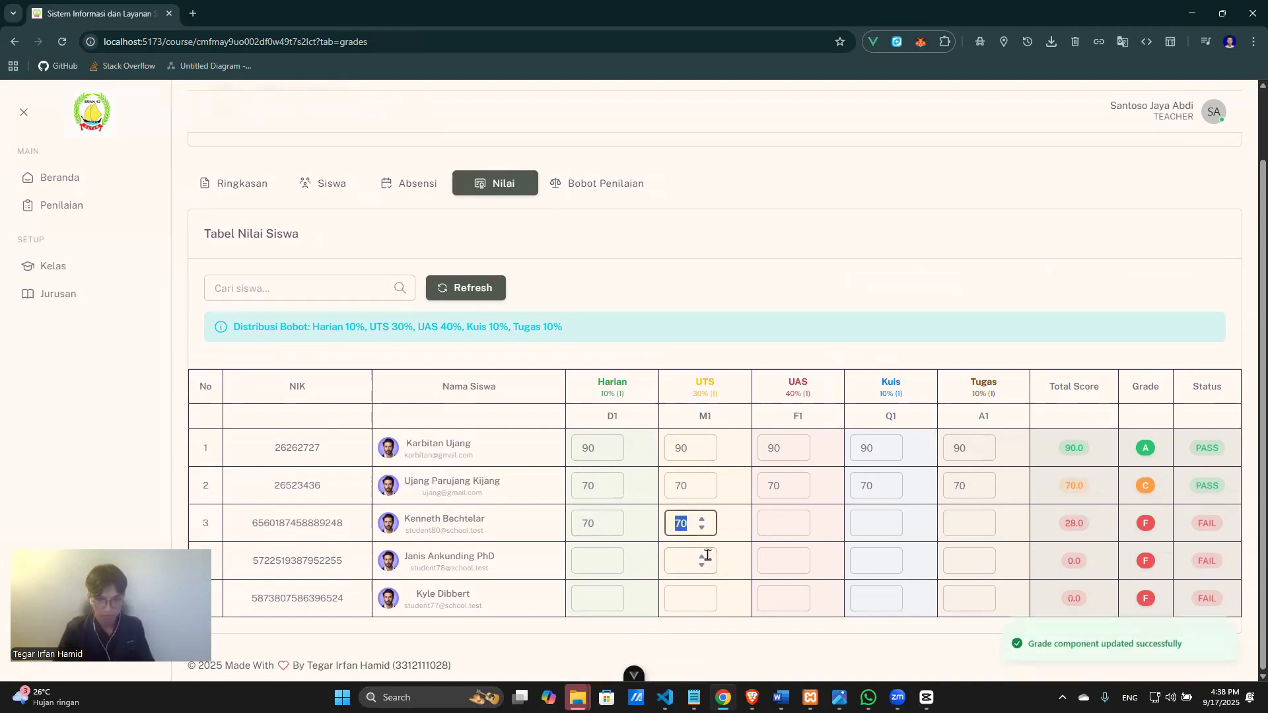
{"action": "left_click", "coordinate": [784, 523]}
{"action": "type", "text": "70"}
{"action": "left_click", "coordinate": [893, 528]}
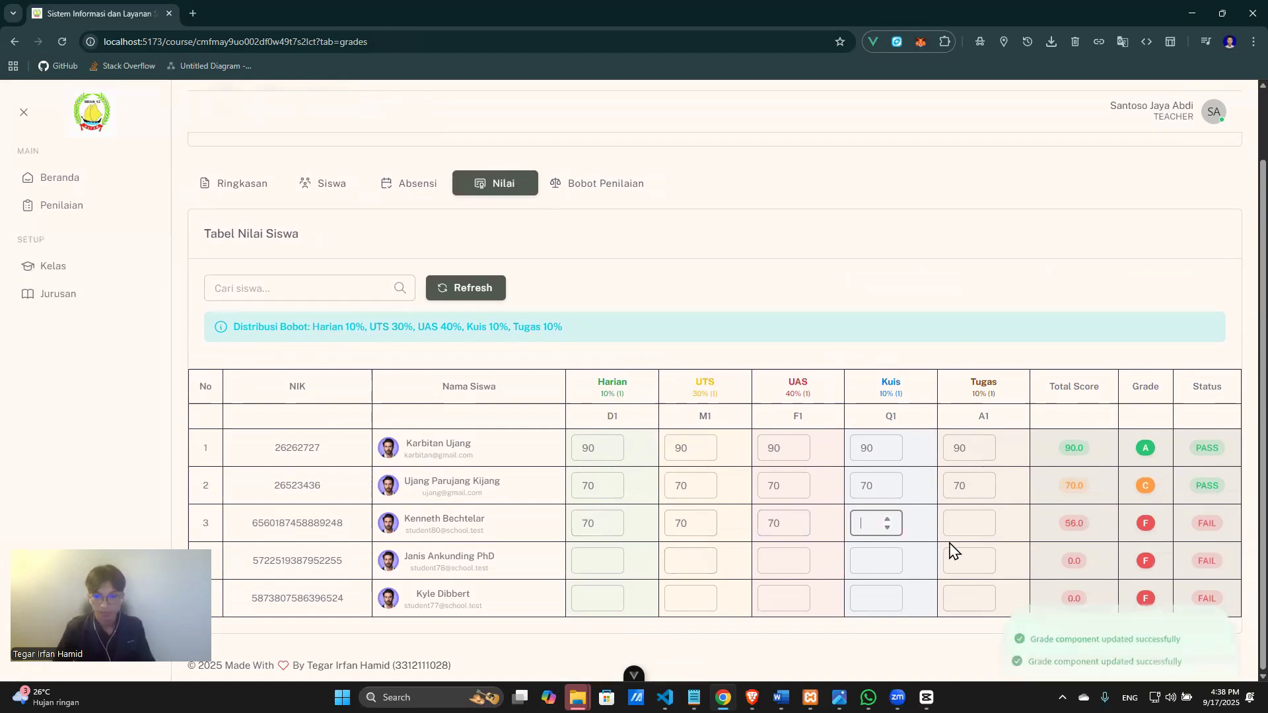
{"action": "type", "text": "70"}
{"action": "left_click", "coordinate": [964, 528]}
{"action": "type", "text": "70"}
Enter 70 for all five of the fourth student's grade components.
{"action": "left_click", "coordinate": [965, 563]}
{"action": "type", "text": "70"}
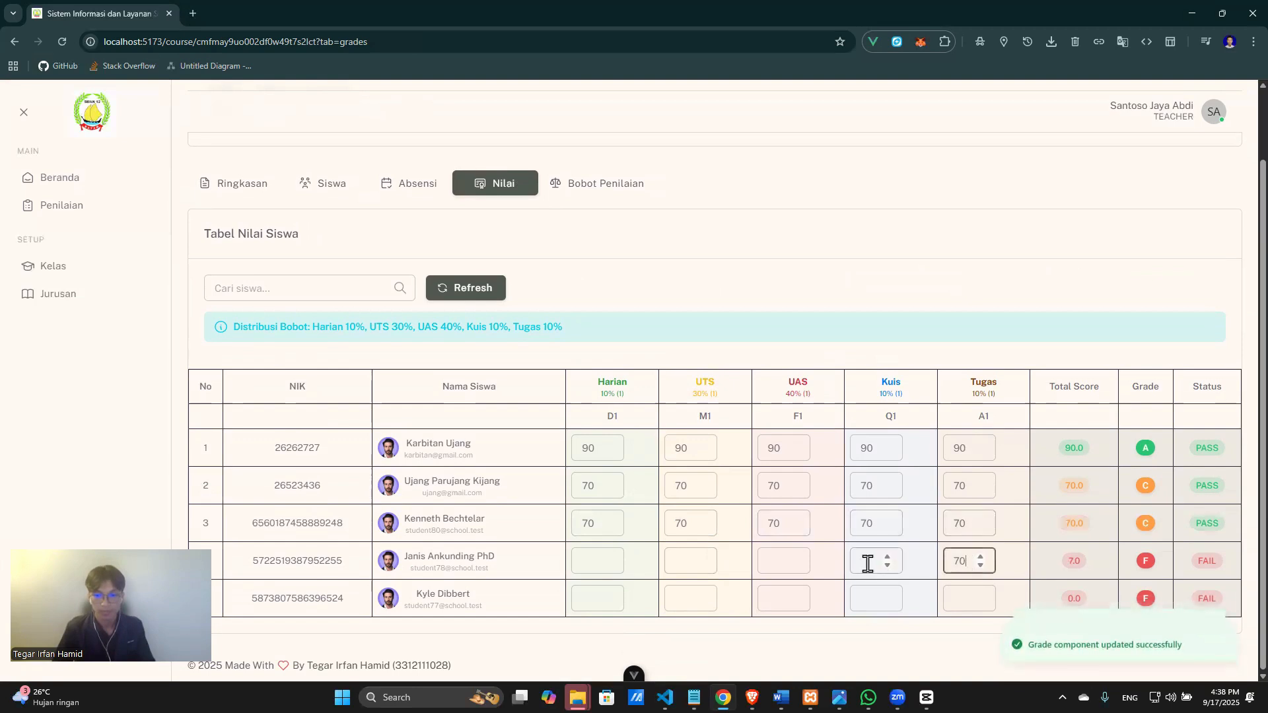
{"action": "left_click", "coordinate": [872, 561]}
{"action": "type", "text": "70"}
{"action": "left_click", "coordinate": [787, 562]}
{"action": "type", "text": "70"}
{"action": "left_click", "coordinate": [680, 561]}
{"action": "type", "text": "70"}
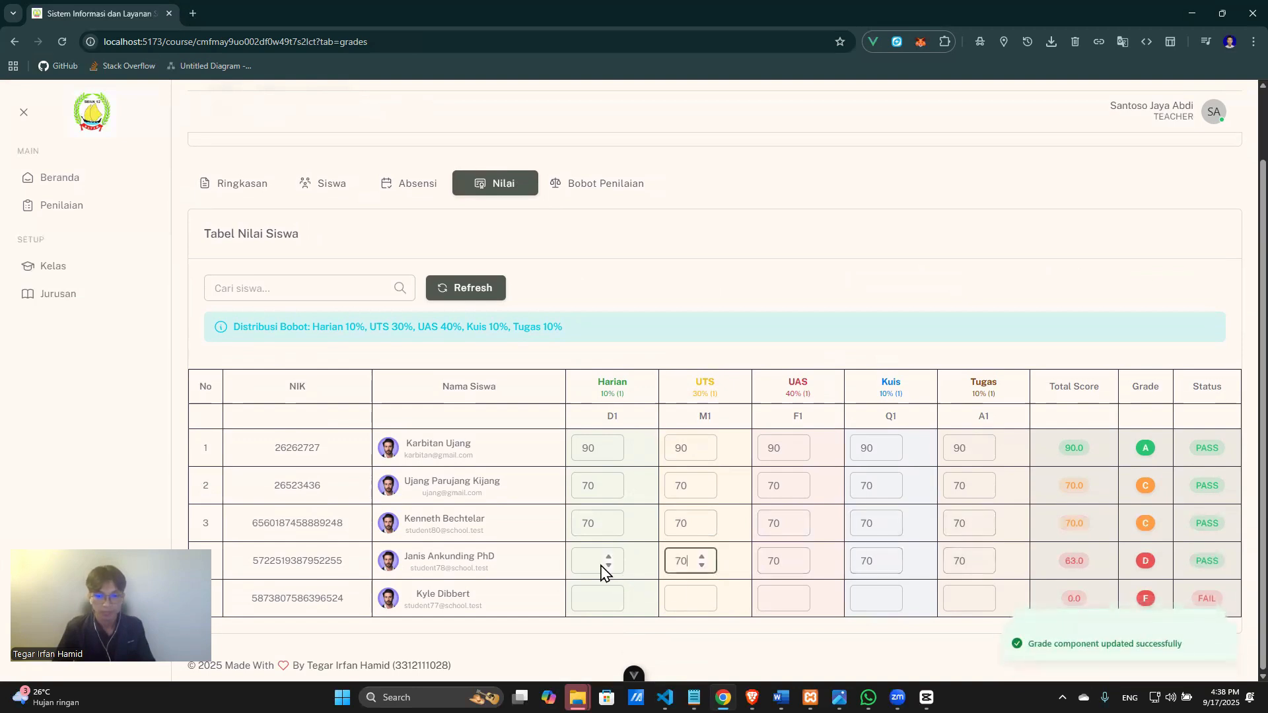
{"action": "left_click", "coordinate": [598, 567]}
{"action": "type", "text": "70"}
Enter 70 for all five of the fifth student's grade components, fixing a stray digit.
{"action": "left_click", "coordinate": [595, 599]}
{"action": "type", "text": "70"}
{"action": "left_click", "coordinate": [687, 599]}
{"action": "type", "text": "70"}
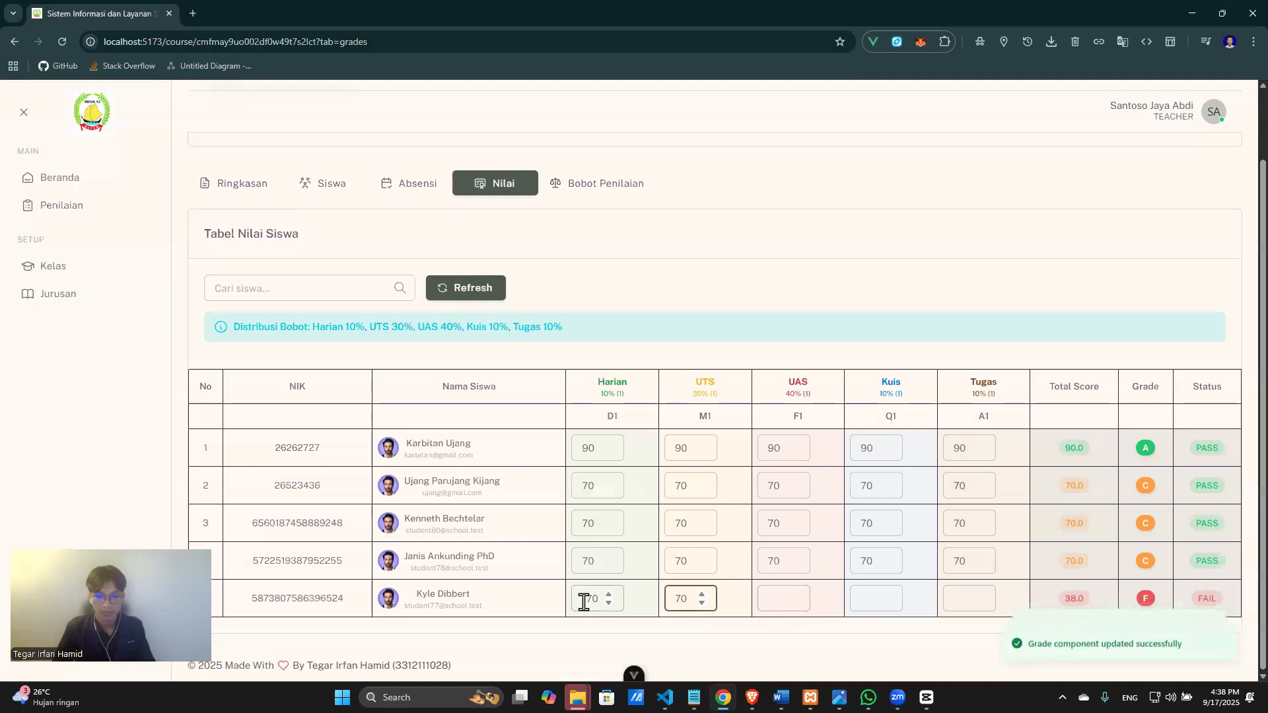
{"action": "left_click", "coordinate": [583, 600]}
{"action": "type", "text": "1"}
{"action": "key", "text": "BackSpace"}
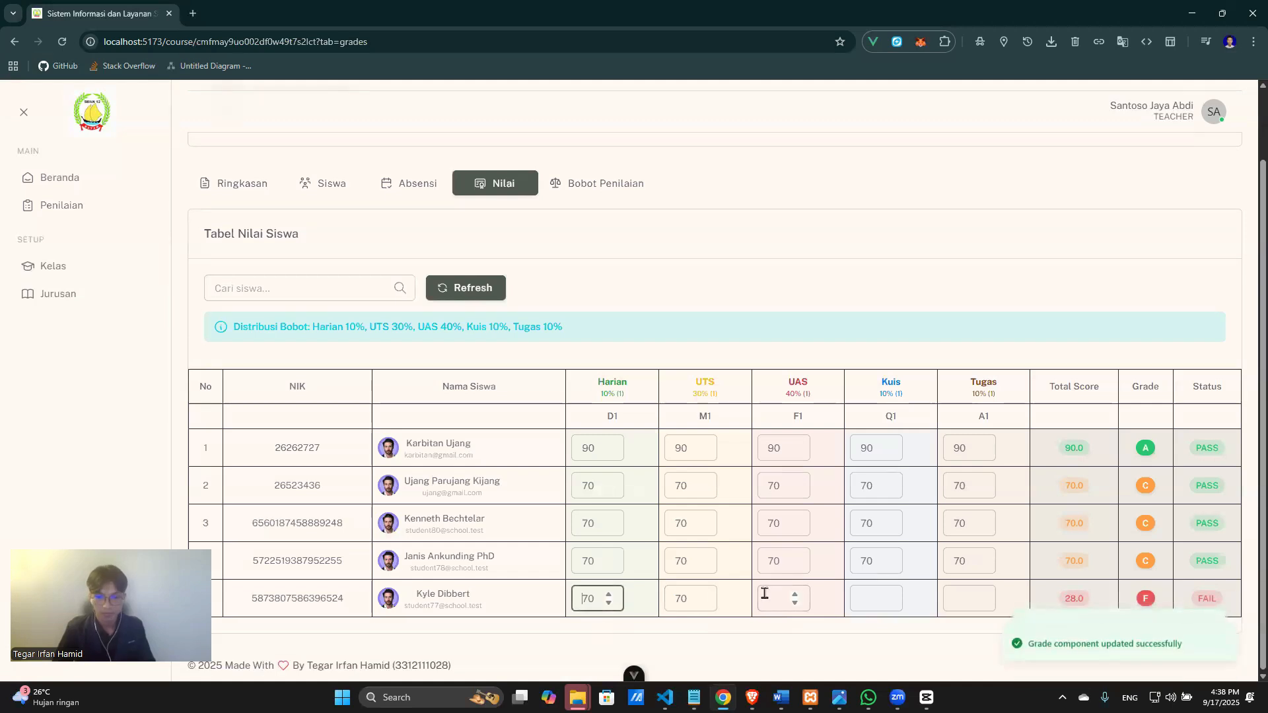
{"action": "left_click", "coordinate": [786, 599]}
{"action": "type", "text": "70"}
{"action": "left_click", "coordinate": [872, 599]}
{"action": "type", "text": "70"}
{"action": "left_click", "coordinate": [960, 599]}
{"action": "type", "text": "70"}
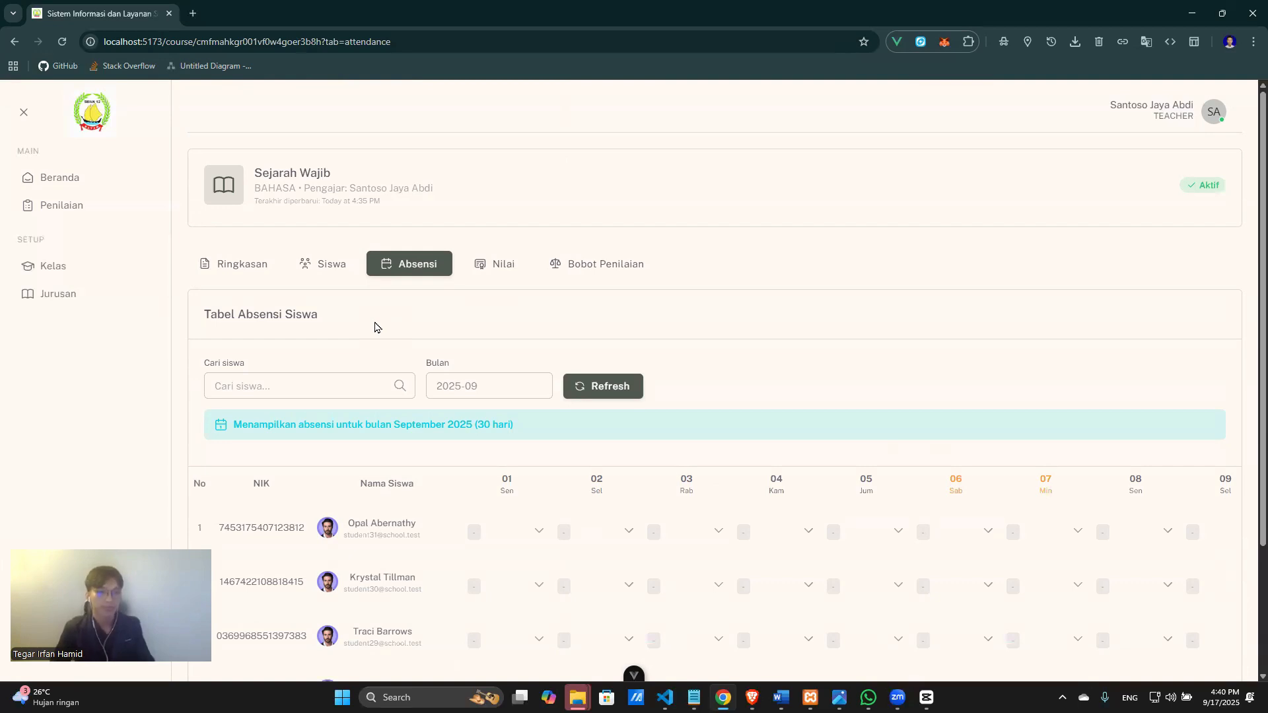
Mark the first student Hadir, Tidak Hadir, Sakit, Hadir, Tidak Hadir for days 01–05.
{"action": "scroll", "coordinate": [541, 475], "scroll_direction": "down", "scroll_amount": 3}
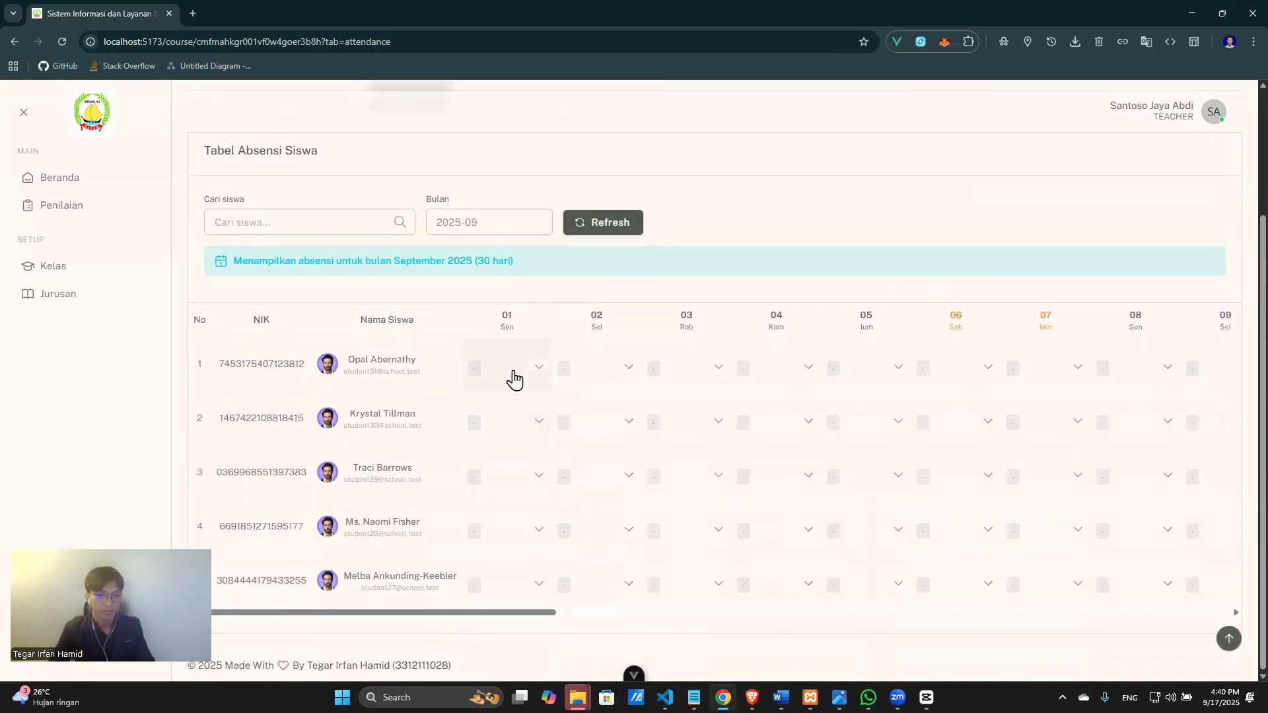
{"action": "left_click", "coordinate": [514, 380]}
{"action": "left_click", "coordinate": [532, 401]}
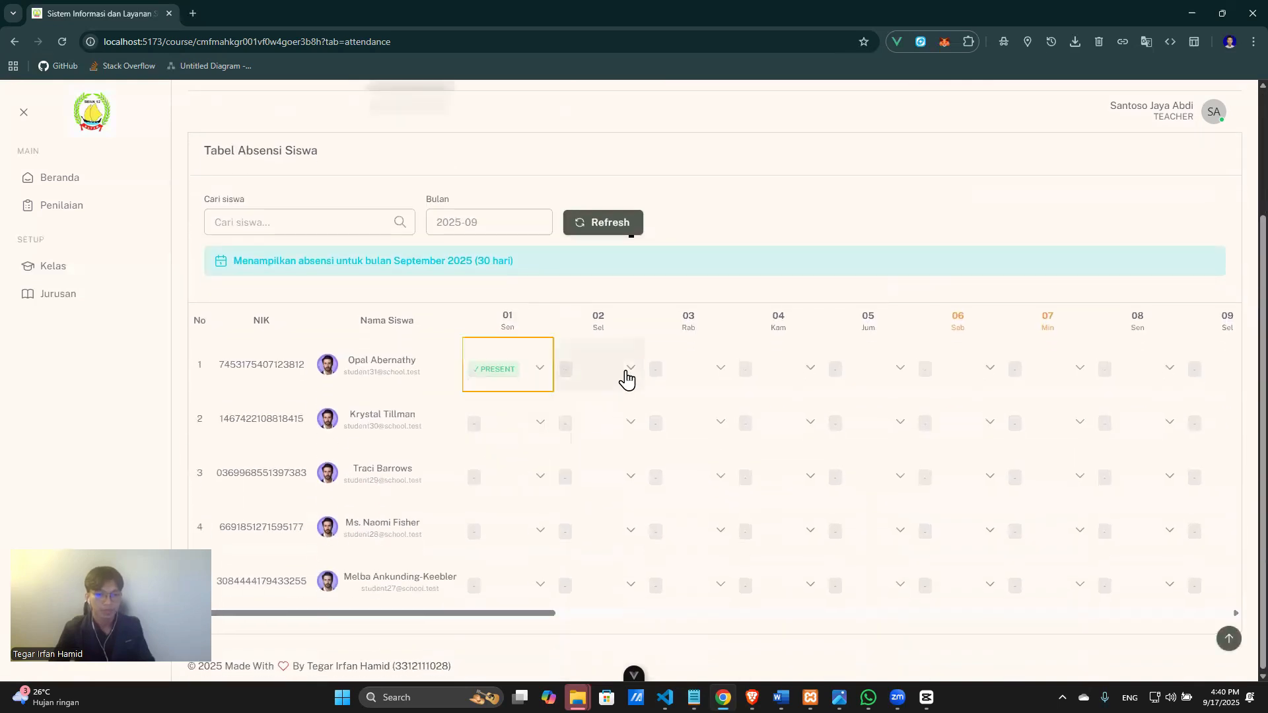
{"action": "left_click", "coordinate": [627, 380]}
{"action": "left_click", "coordinate": [624, 426]}
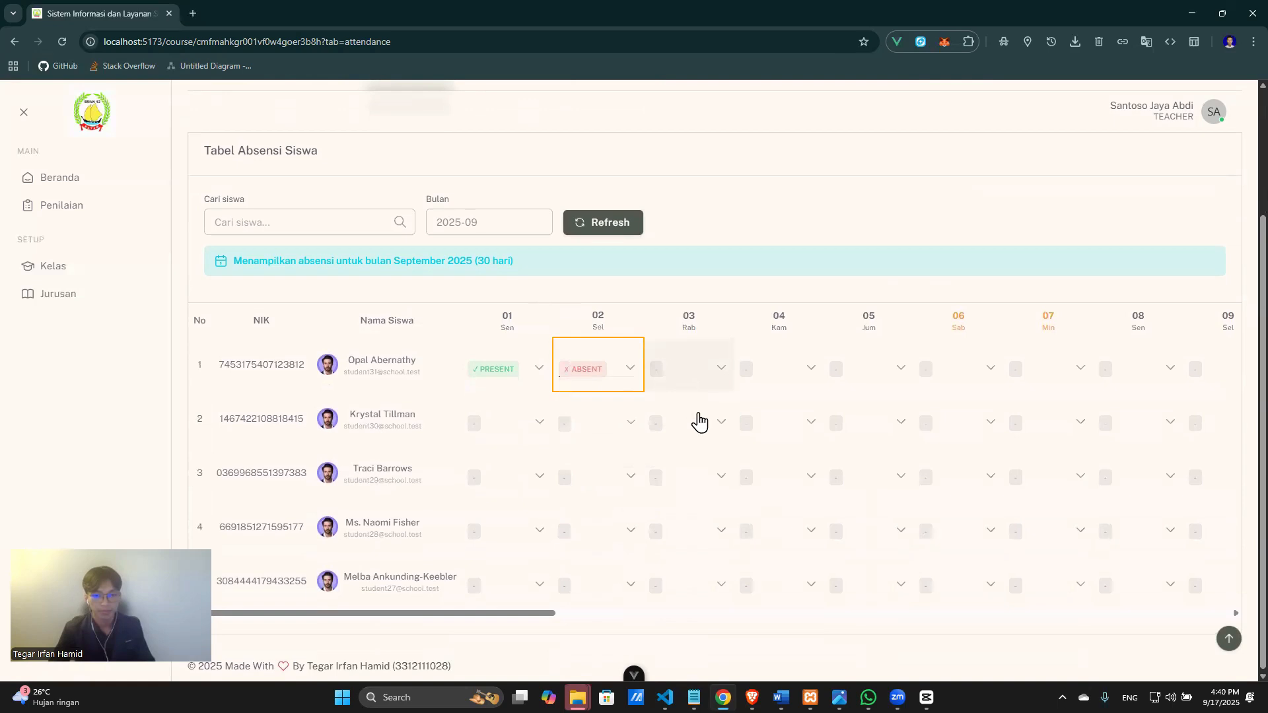
{"action": "left_click", "coordinate": [707, 373]}
{"action": "left_click", "coordinate": [701, 482]}
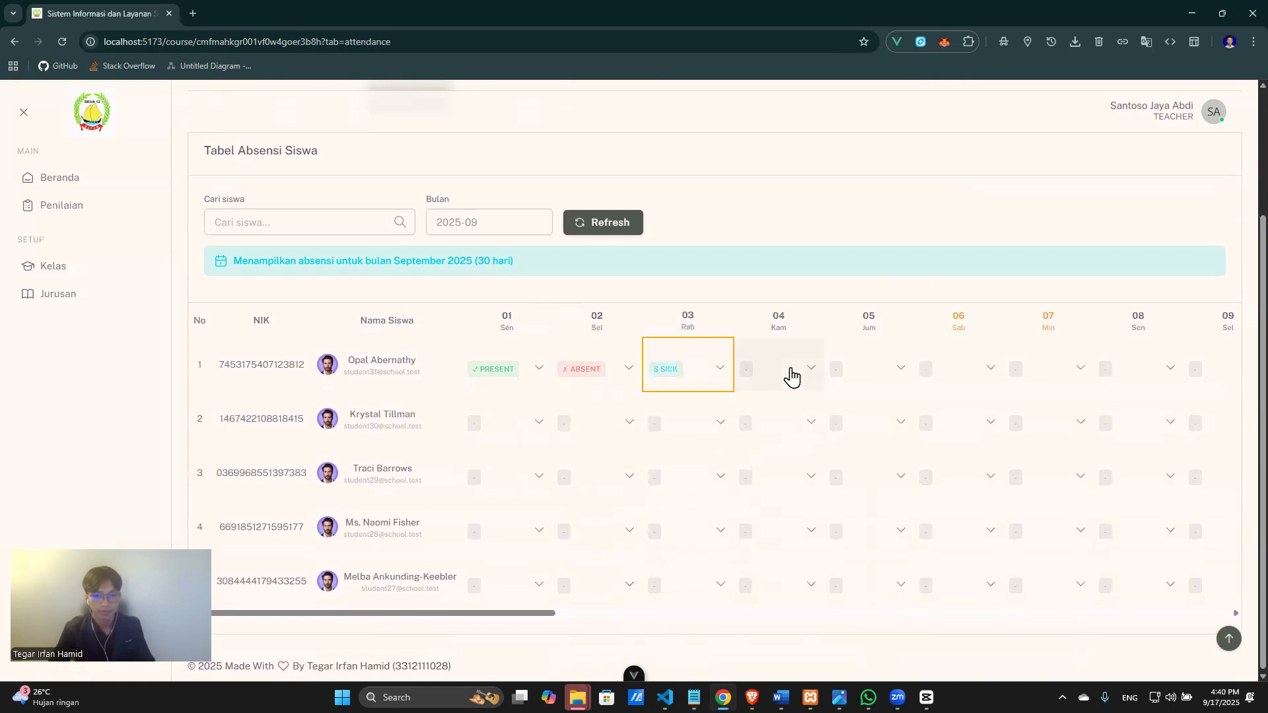
{"action": "left_click", "coordinate": [792, 378]}
{"action": "left_click", "coordinate": [798, 401]}
{"action": "left_click", "coordinate": [872, 371]}
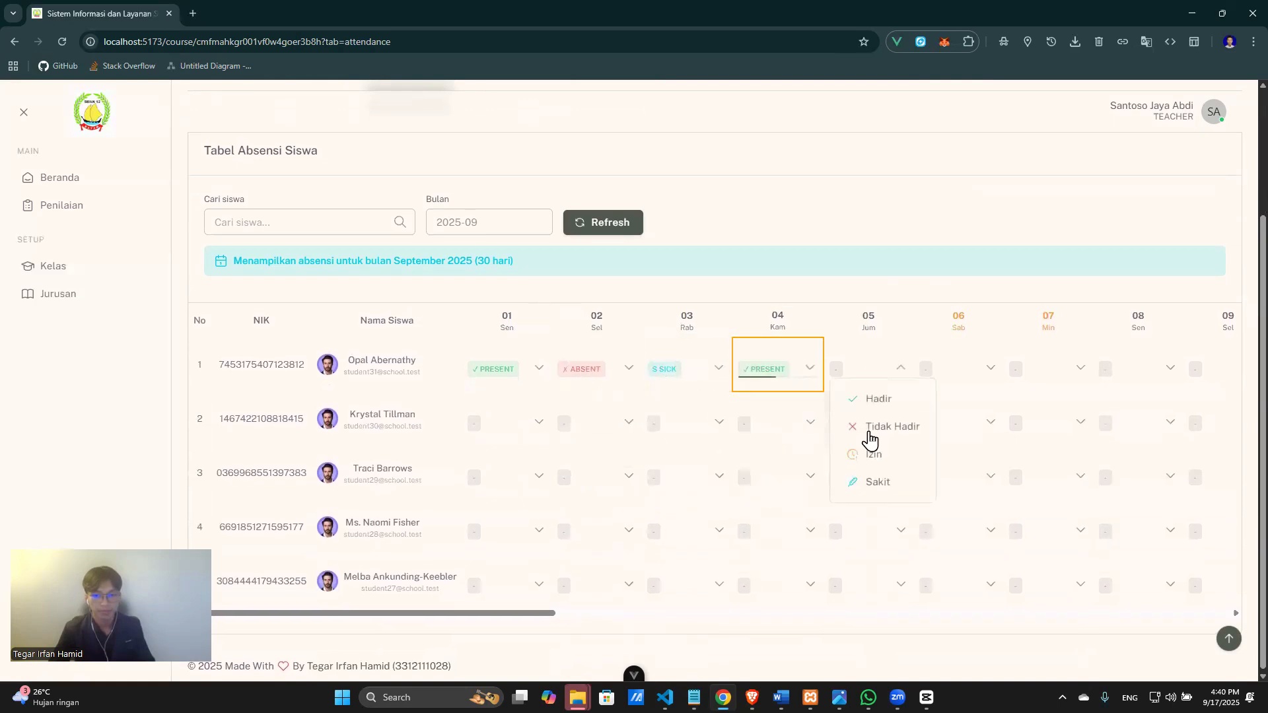
{"action": "left_click", "coordinate": [872, 428]}
Mark the second student Izin on day 01 and Hadir on days 02–05.
{"action": "left_click", "coordinate": [538, 428]}
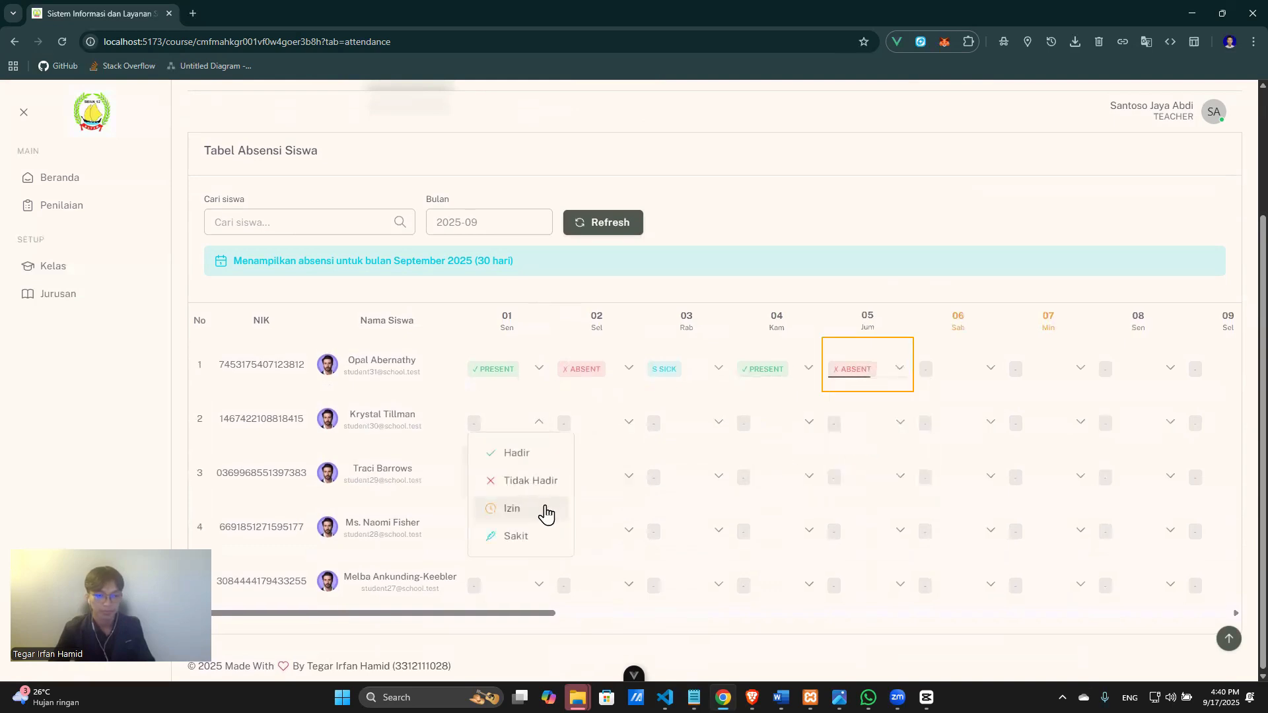
{"action": "left_click", "coordinate": [546, 513]}
{"action": "left_click", "coordinate": [609, 423]}
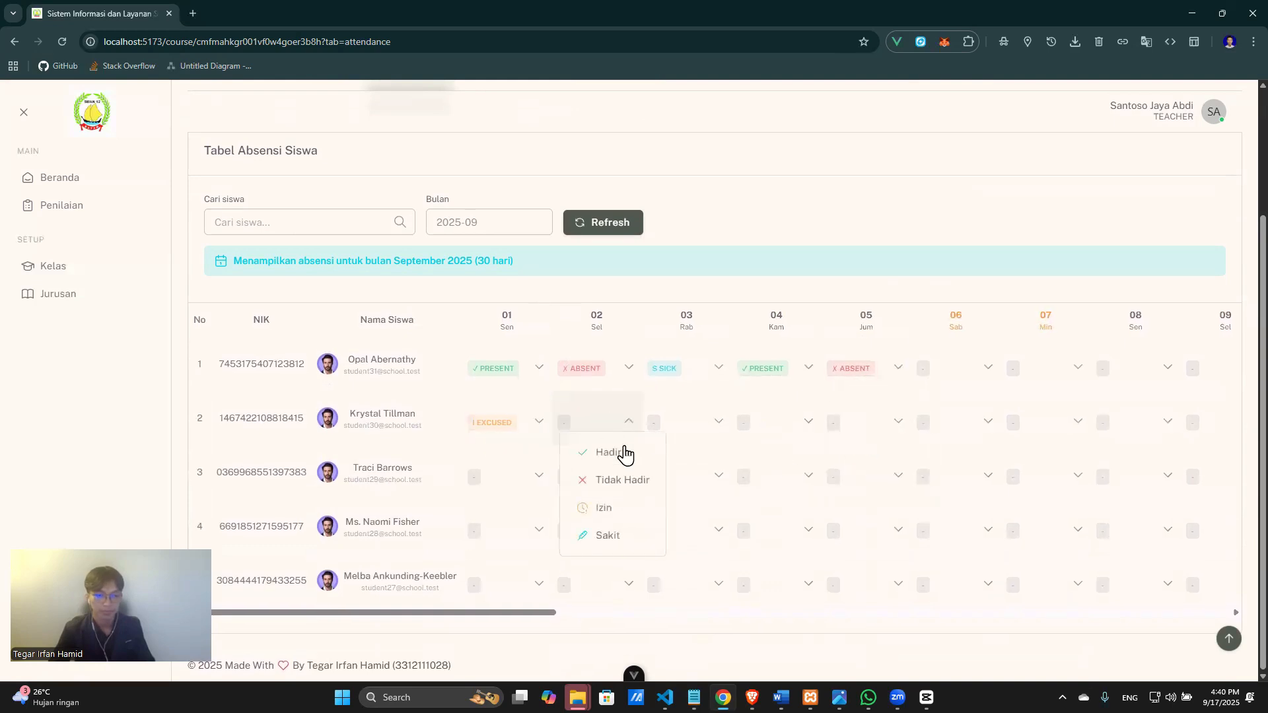
{"action": "left_click", "coordinate": [625, 455]}
{"action": "left_click", "coordinate": [717, 424]}
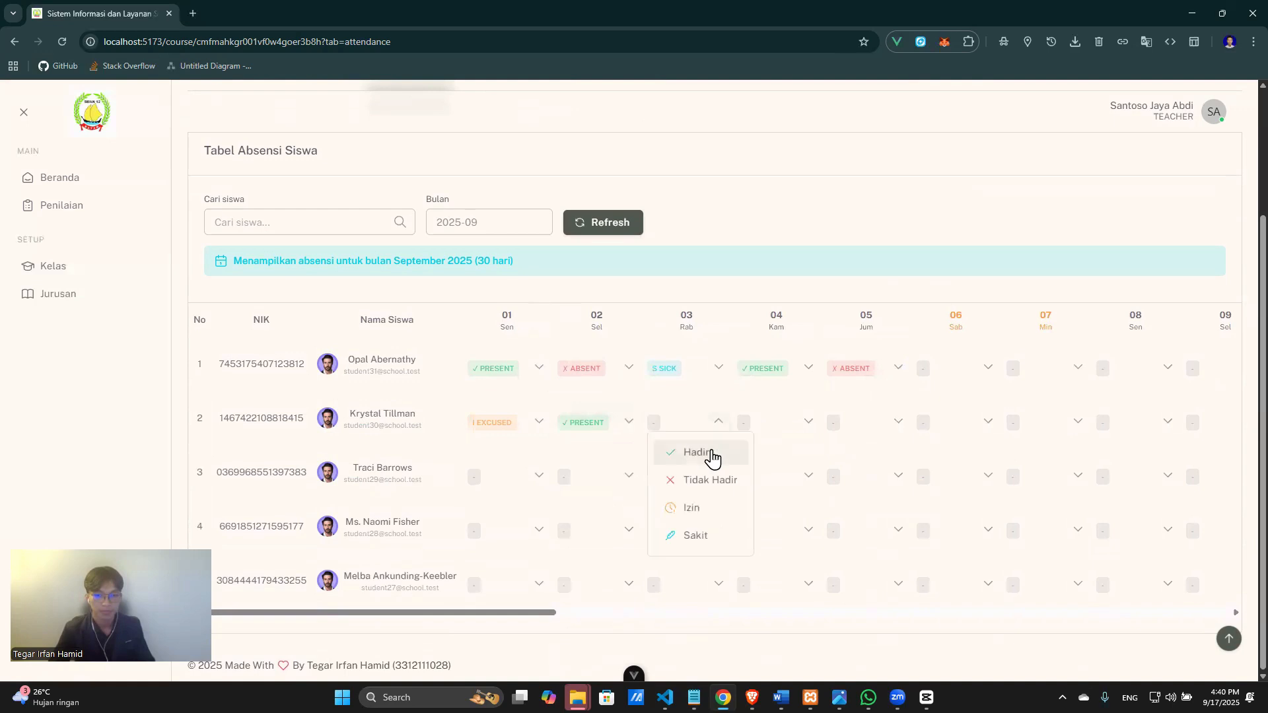
{"action": "left_click", "coordinate": [712, 455]}
{"action": "left_click", "coordinate": [792, 428]}
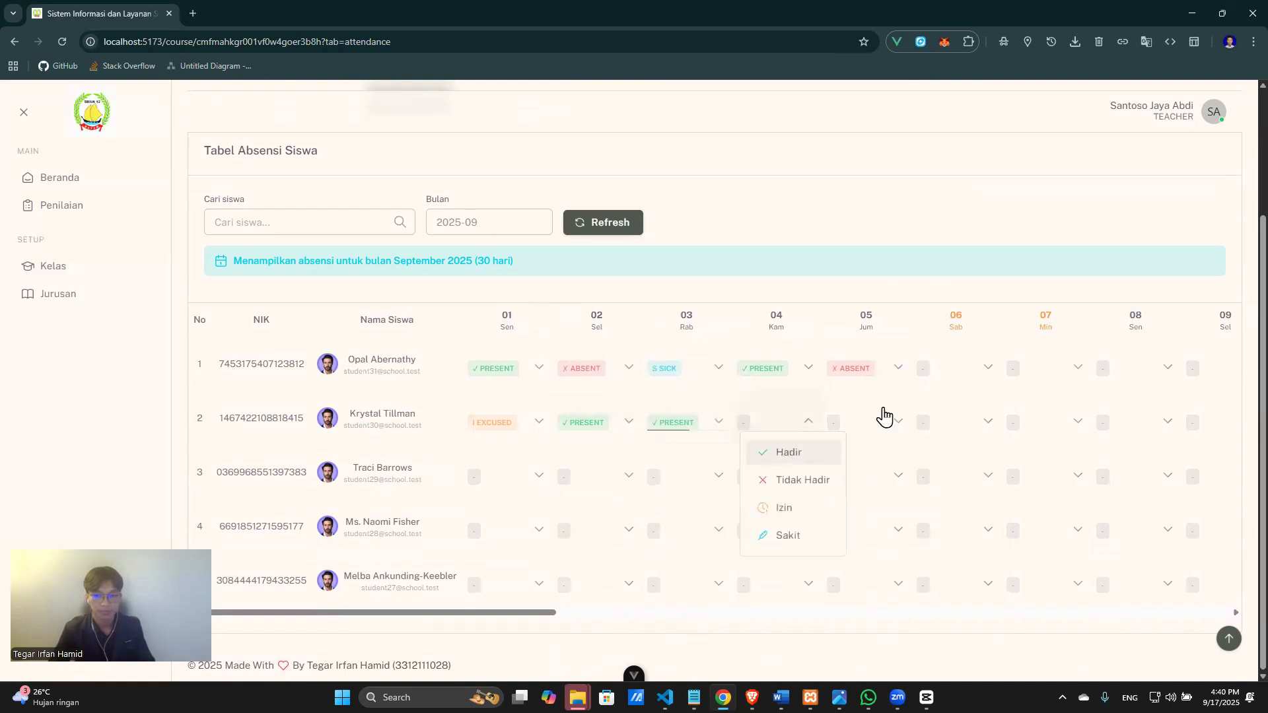
{"action": "left_click", "coordinate": [789, 451]}
{"action": "left_click", "coordinate": [879, 422]}
{"action": "left_click", "coordinate": [860, 452]}
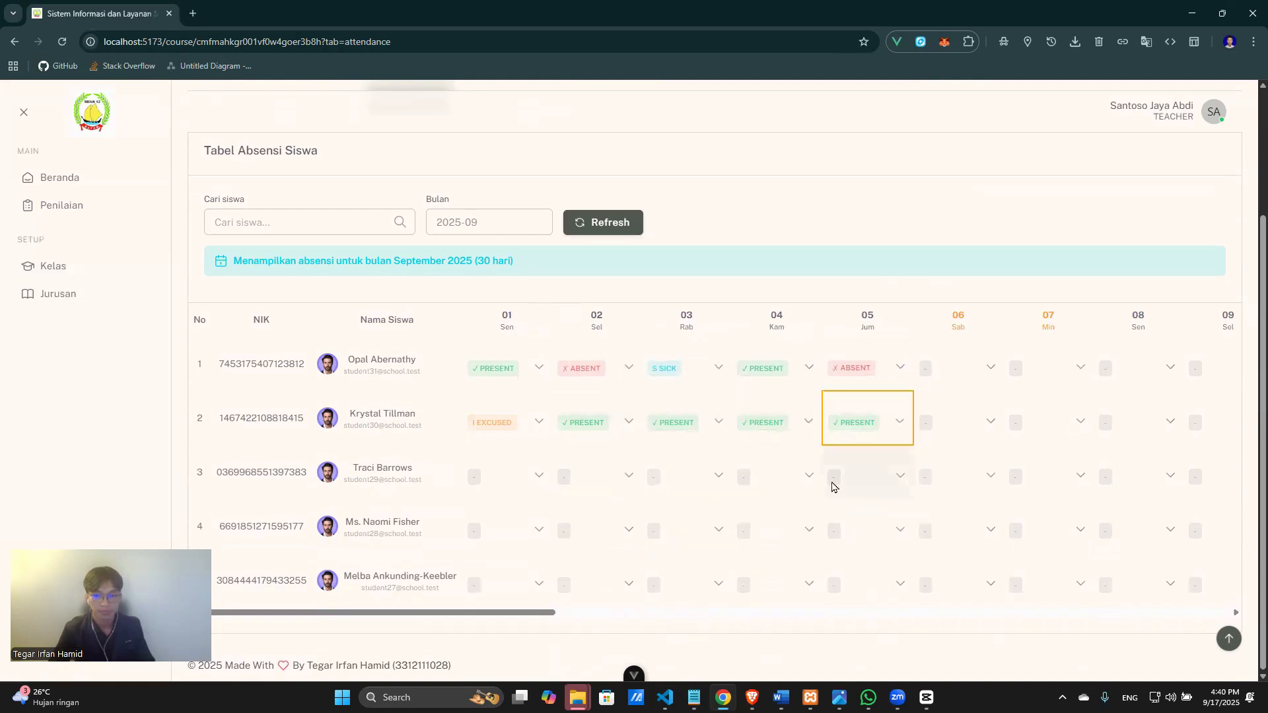
Mark the third student Hadir on days 05 and 04, Sakit day 03, Izin day 02, Tidak Hadir day 01.
{"action": "left_click", "coordinate": [882, 486]}
{"action": "left_click", "coordinate": [889, 513]}
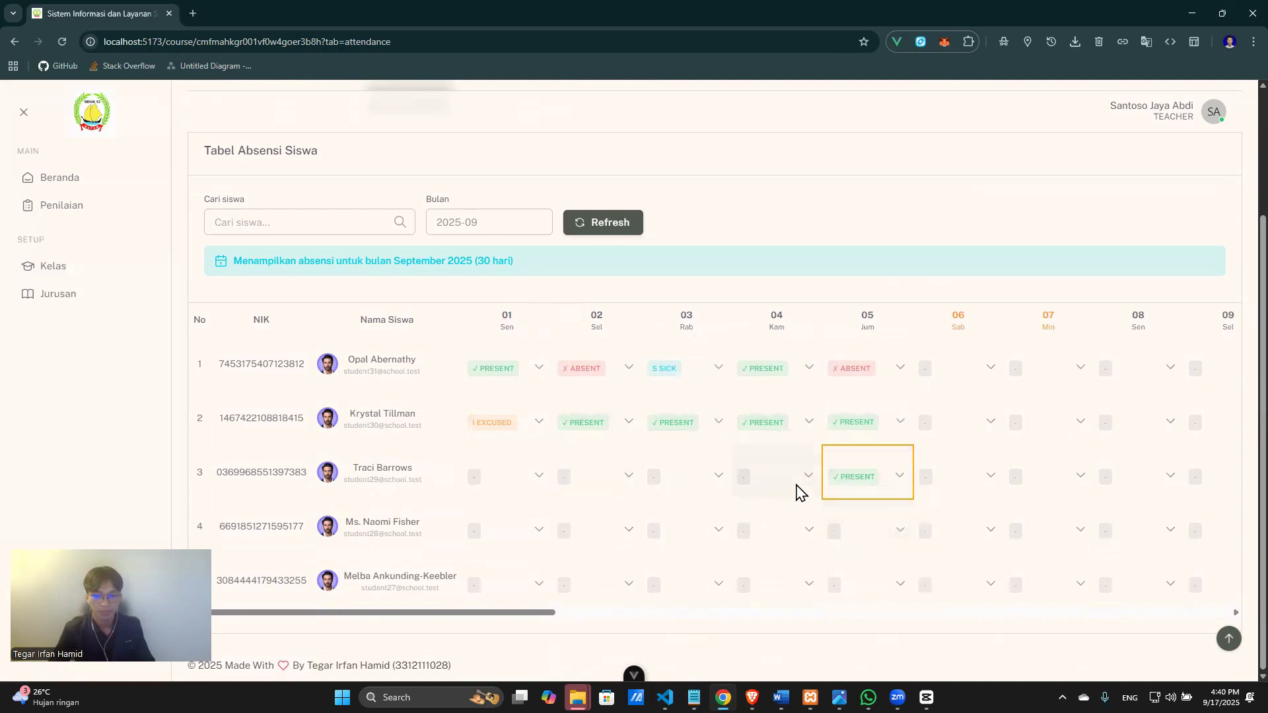
{"action": "left_click", "coordinate": [799, 491]}
{"action": "left_click", "coordinate": [801, 504]}
{"action": "left_click", "coordinate": [708, 476]}
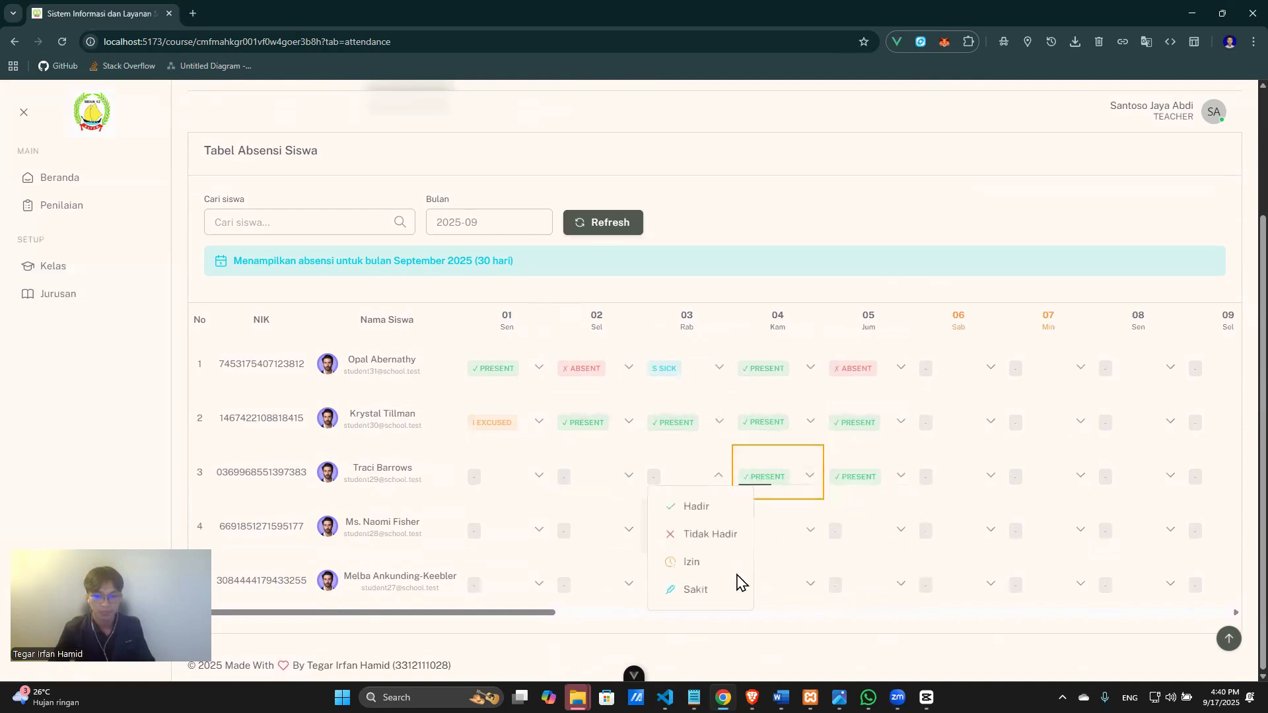
{"action": "left_click", "coordinate": [731, 591]}
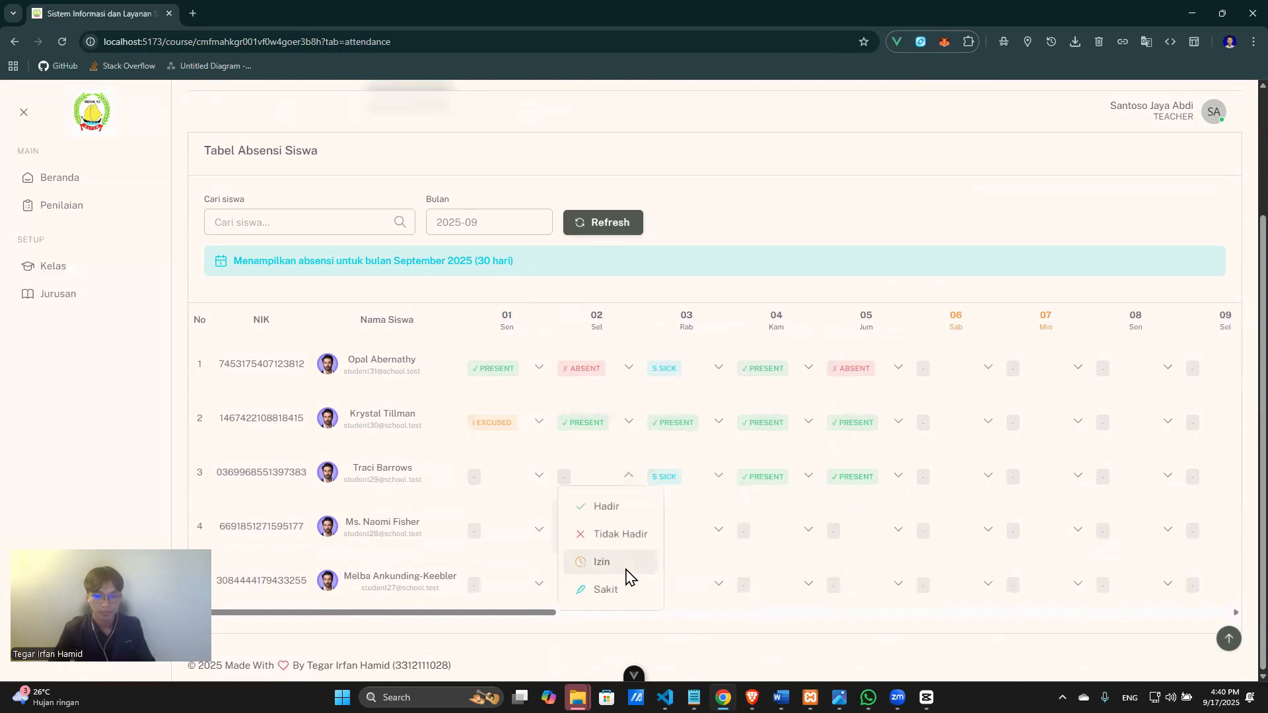
{"action": "left_click", "coordinate": [627, 563]}
{"action": "left_click", "coordinate": [502, 479]}
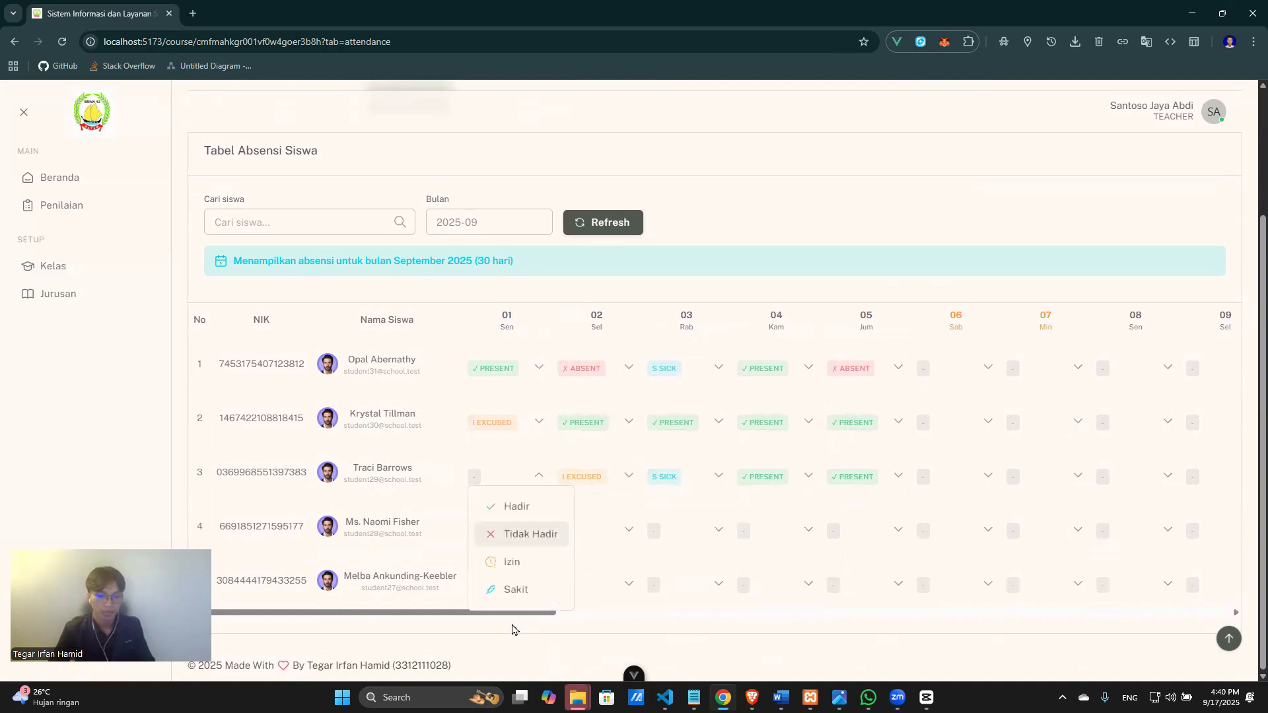
{"action": "left_click", "coordinate": [551, 541]}
{"action": "left_click_drag", "start_coordinate": [544, 612], "coordinate": [1186, 584]}
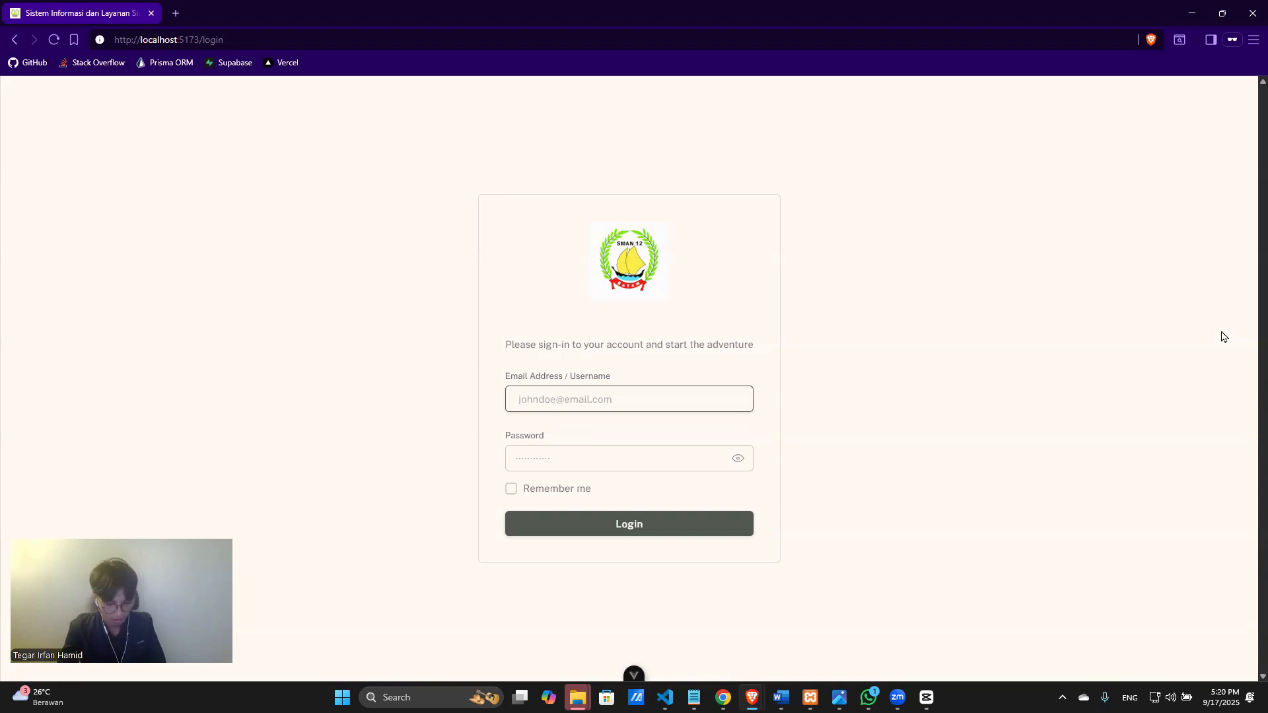
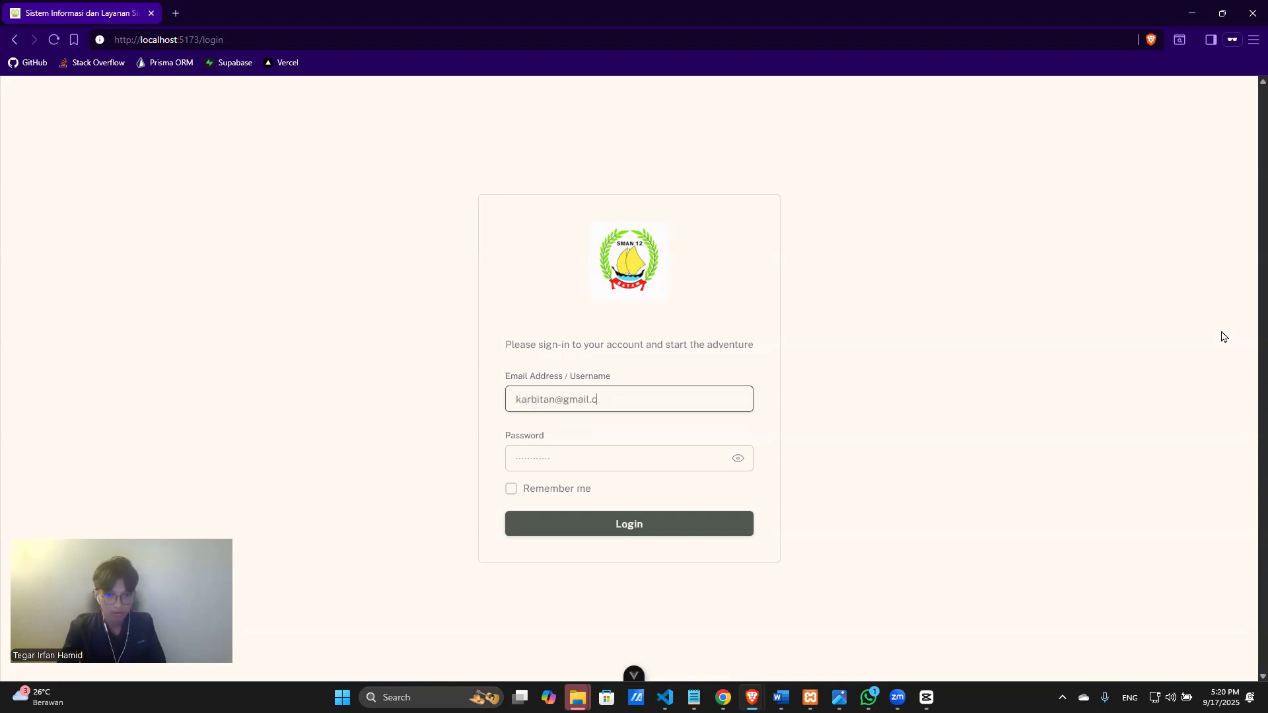
Log in with the student account's e-mail and password.
{"action": "key", "text": "Tab"}
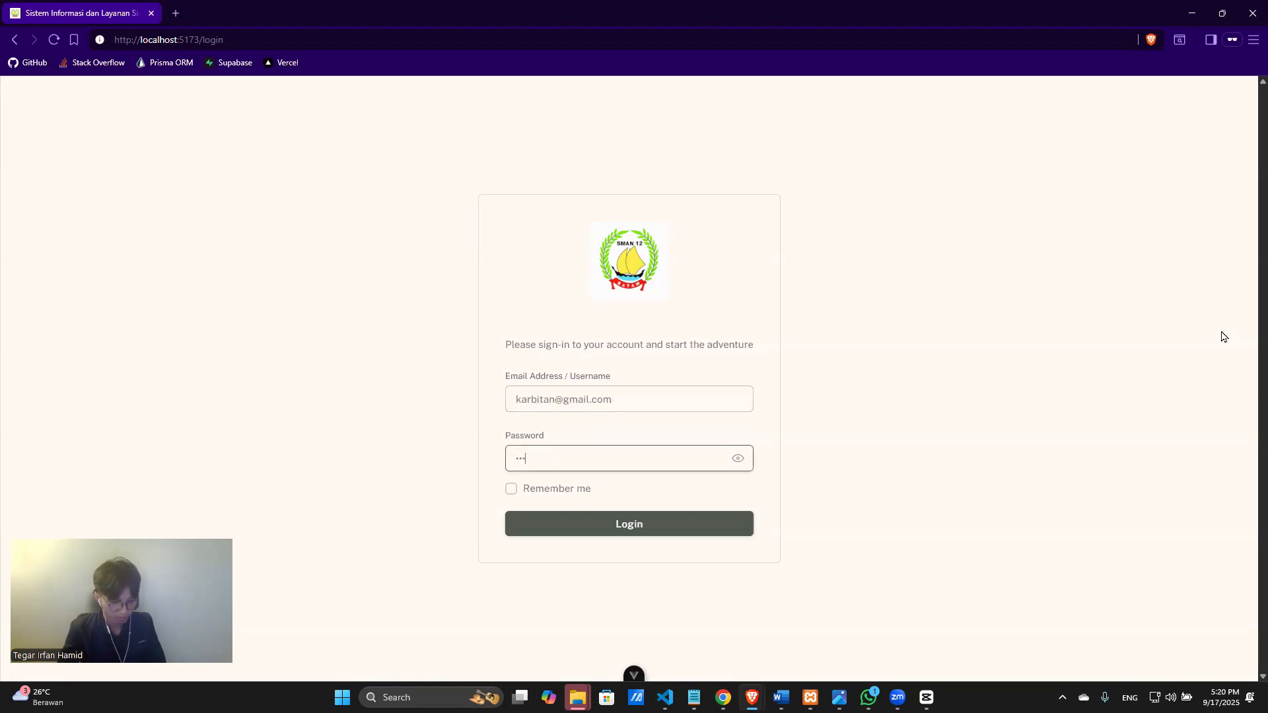
{"action": "key", "text": "Return"}
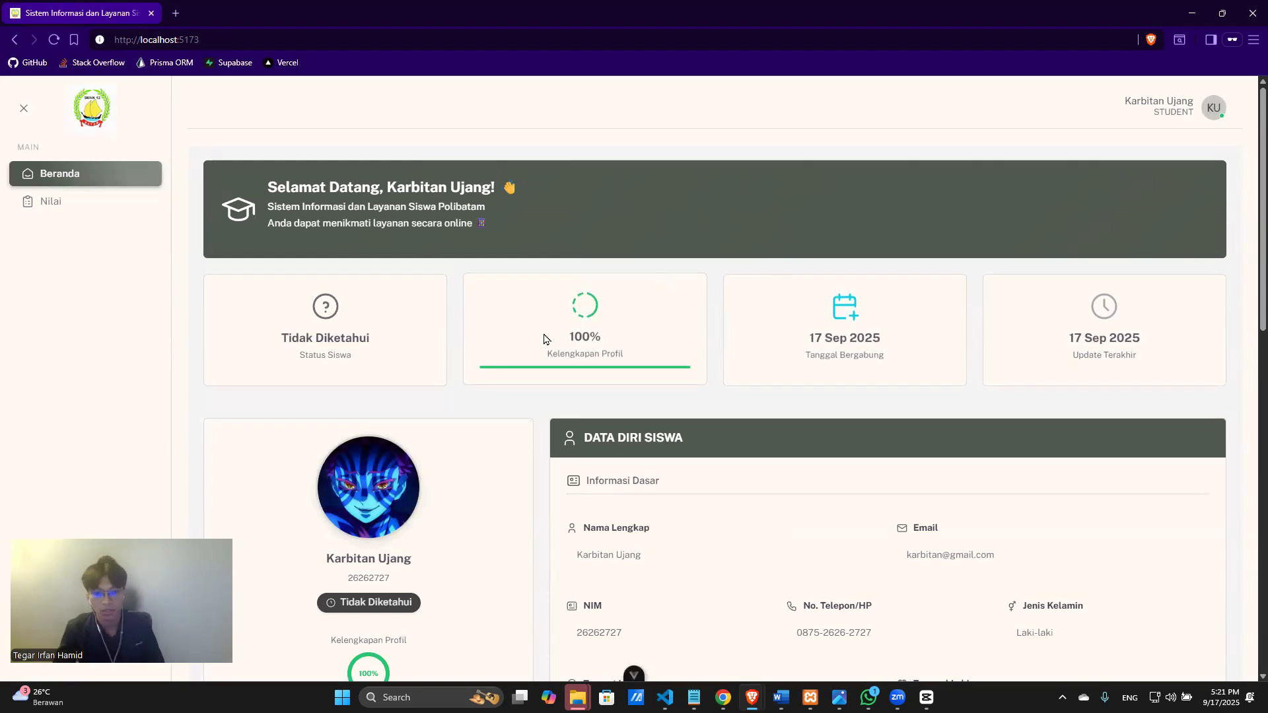
Scroll through the Beranda dashboard and open Lengkapi Profil to edit the student profile.
{"action": "scroll", "coordinate": [1001, 428], "scroll_direction": "down", "scroll_amount": 3}
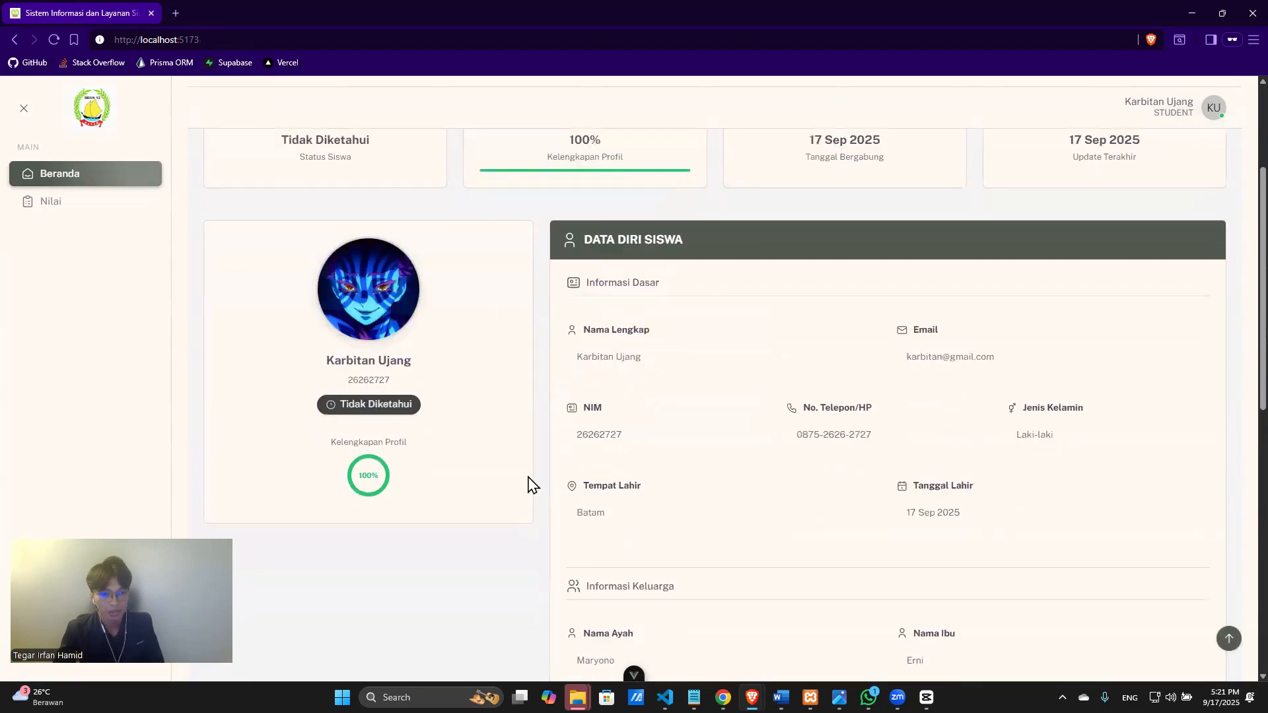
{"action": "scroll", "coordinate": [720, 462], "scroll_direction": "up", "scroll_amount": 3}
{"action": "scroll", "coordinate": [661, 390], "scroll_direction": "down", "scroll_amount": 3}
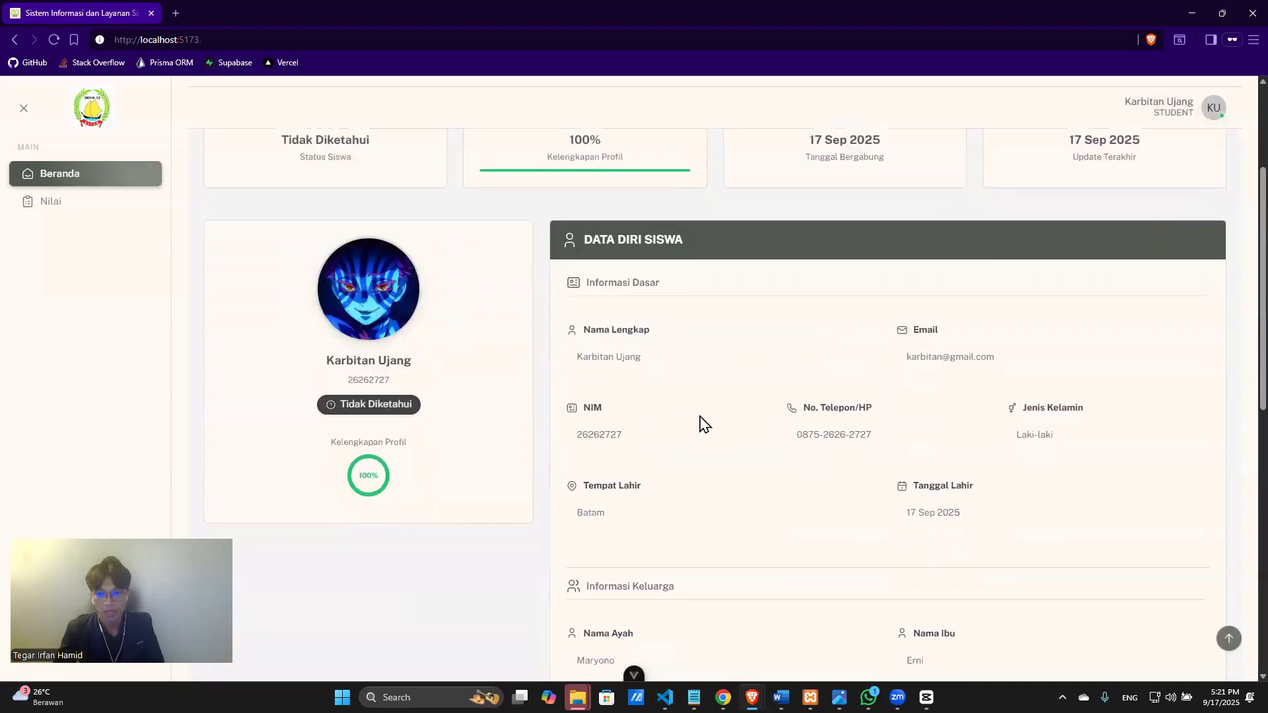
{"action": "scroll", "coordinate": [879, 231], "scroll_direction": "up", "scroll_amount": 2}
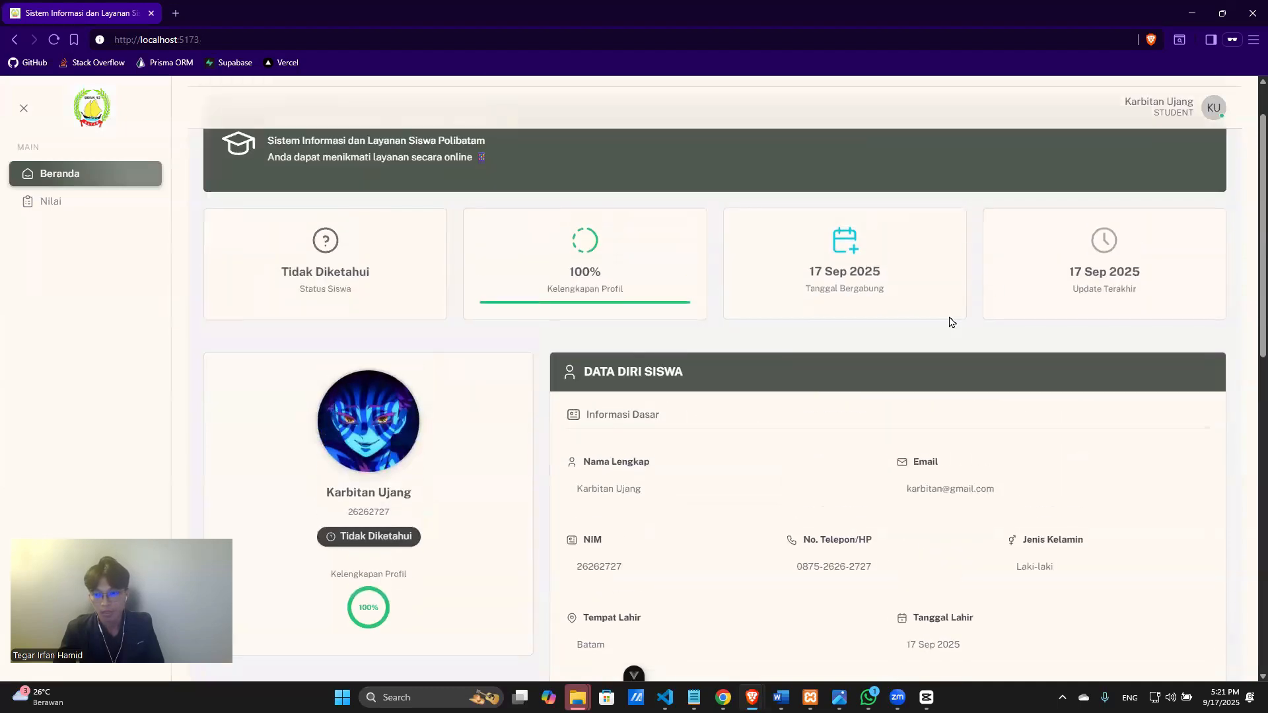
{"action": "scroll", "coordinate": [675, 332], "scroll_direction": "down", "scroll_amount": 5}
{"action": "scroll", "coordinate": [523, 317], "scroll_direction": "up", "scroll_amount": 3}
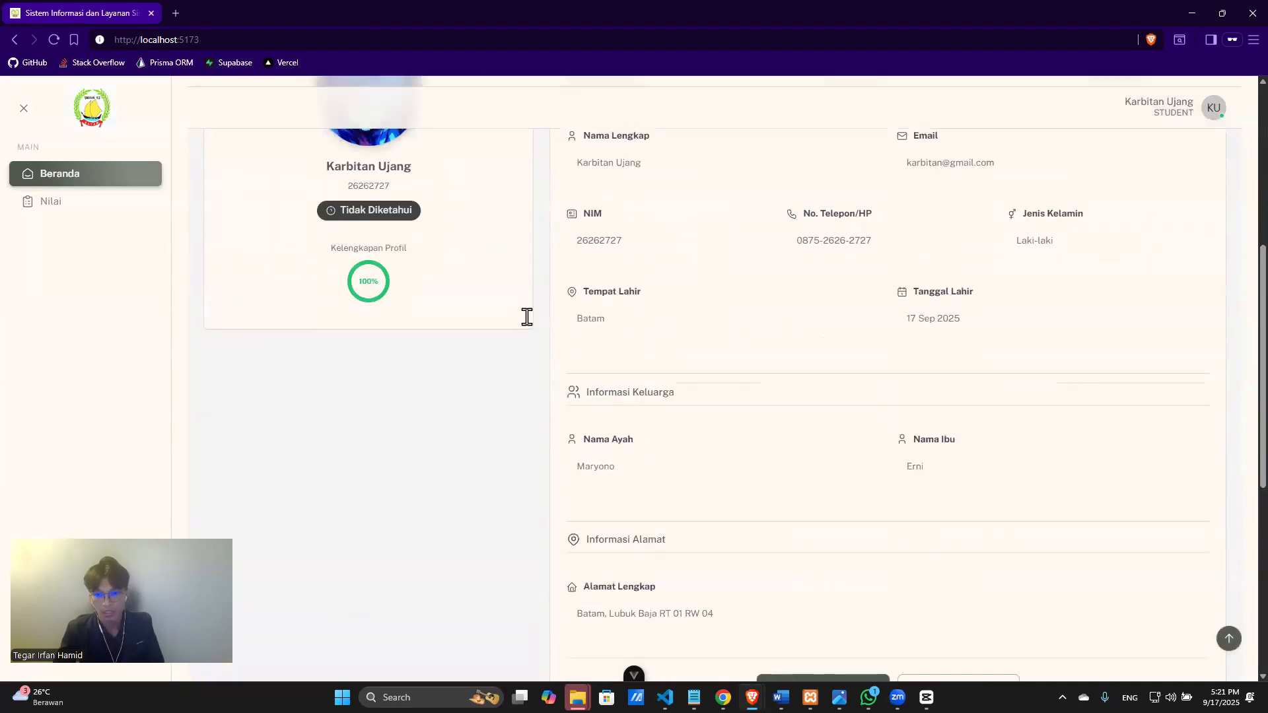
{"action": "scroll", "coordinate": [735, 315], "scroll_direction": "down", "scroll_amount": 1}
{"action": "scroll", "coordinate": [841, 450], "scroll_direction": "down", "scroll_amount": 3}
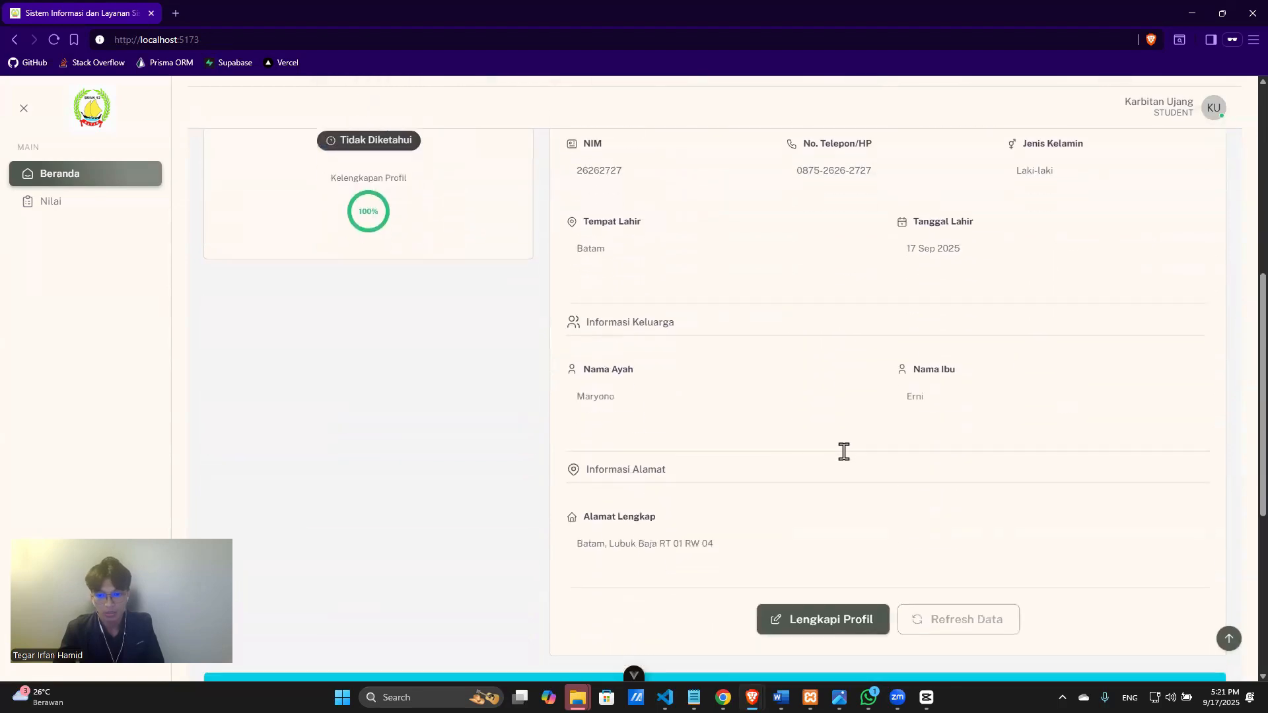
{"action": "scroll", "coordinate": [727, 449], "scroll_direction": "down", "scroll_amount": 2}
{"action": "scroll", "coordinate": [727, 443], "scroll_direction": "up", "scroll_amount": 5}
{"action": "scroll", "coordinate": [763, 440], "scroll_direction": "up", "scroll_amount": 4}
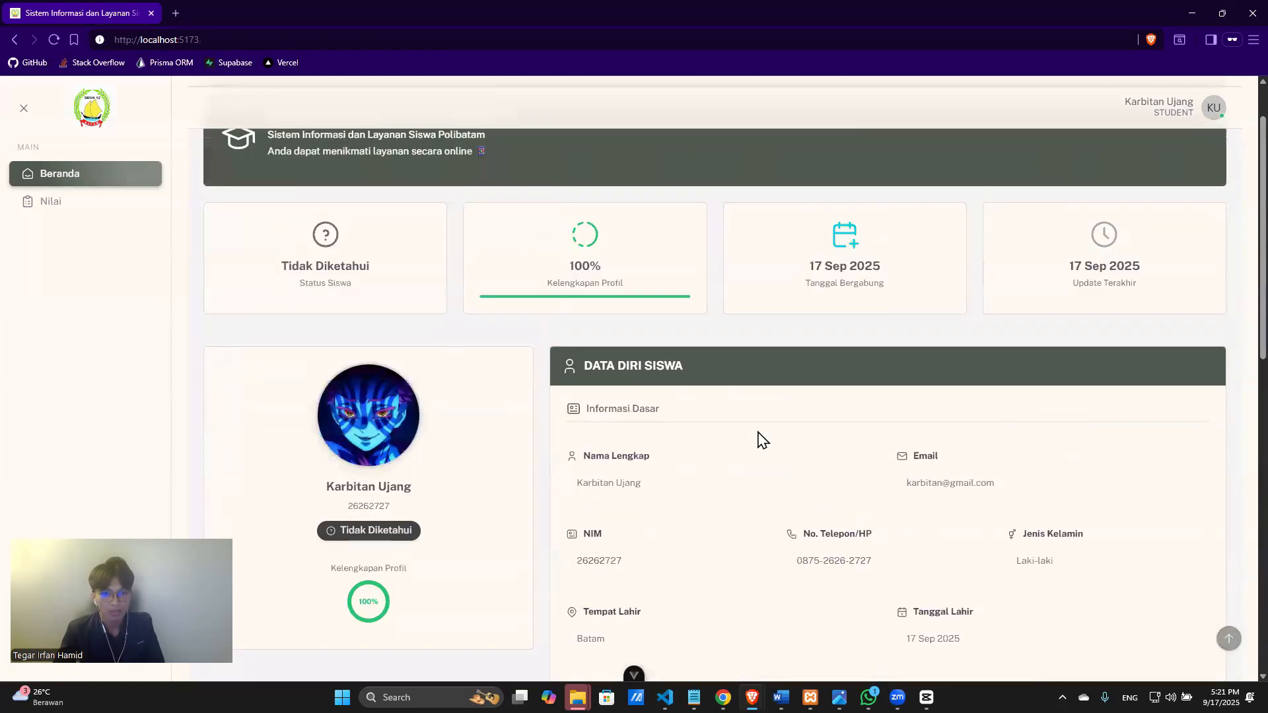
{"action": "scroll", "coordinate": [763, 440], "scroll_direction": "down", "scroll_amount": 5}
{"action": "scroll", "coordinate": [760, 439], "scroll_direction": "down", "scroll_amount": 2}
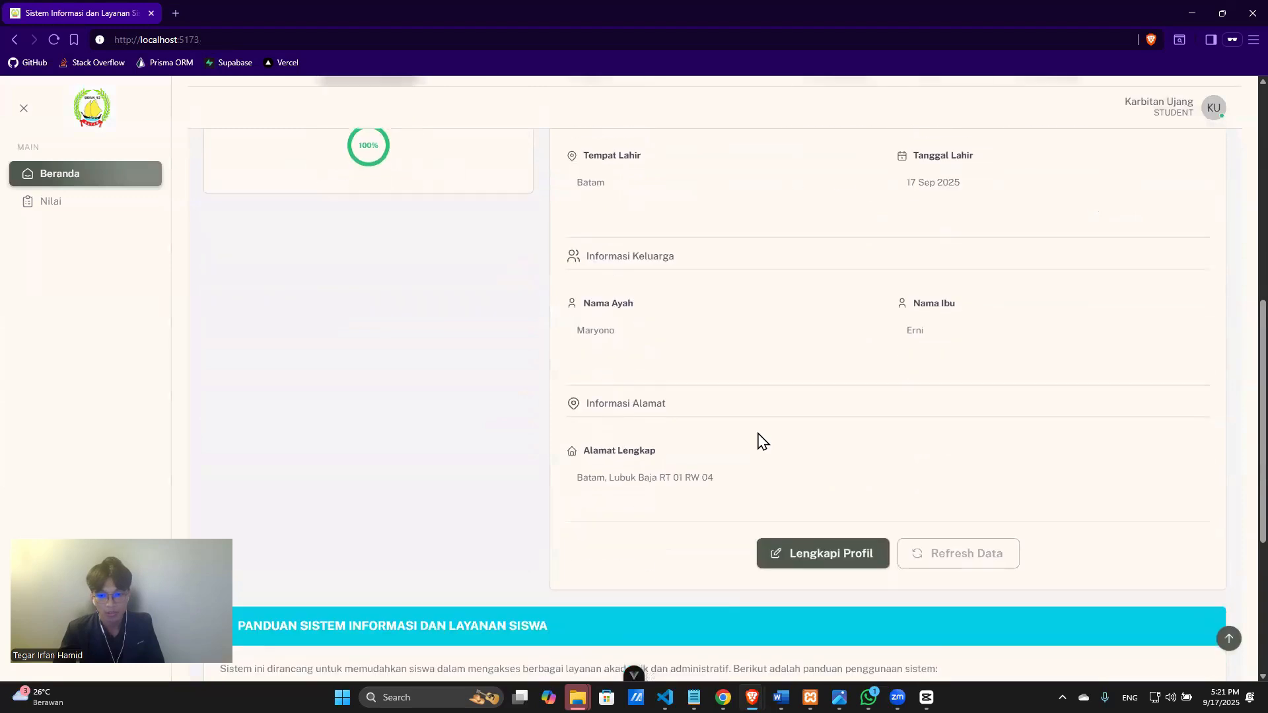
{"action": "left_click", "coordinate": [818, 552]}
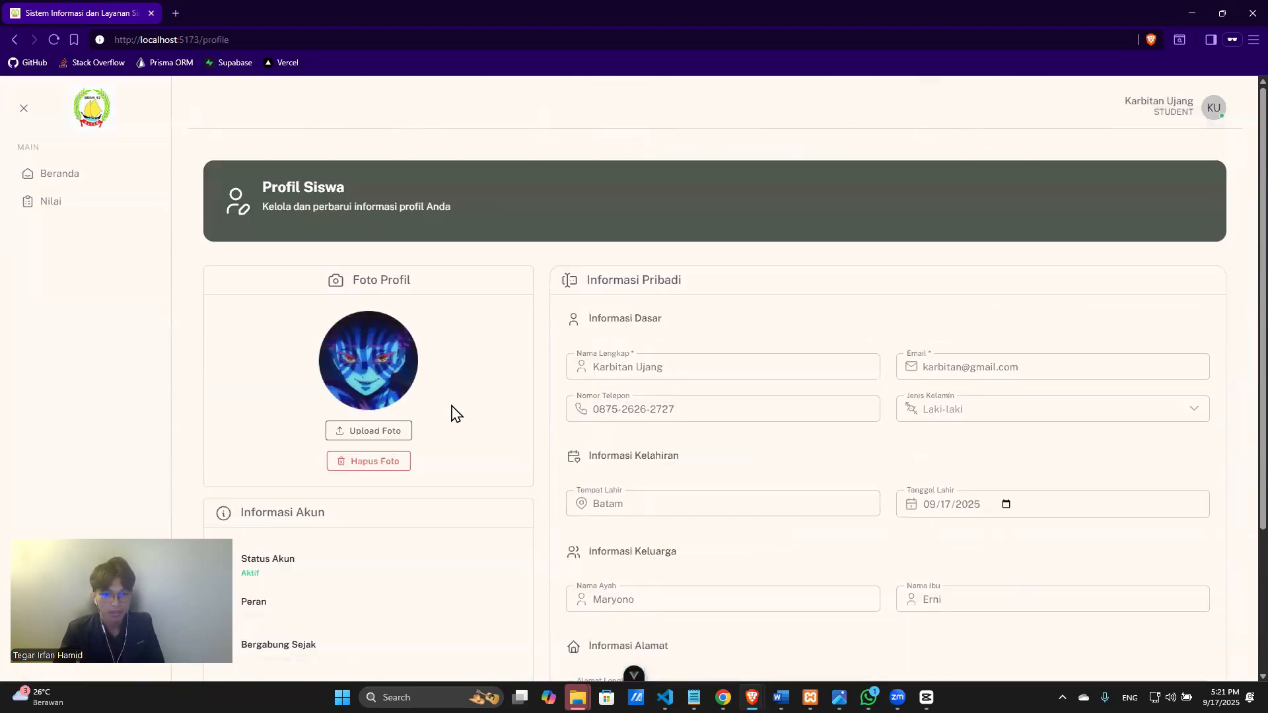
Set the profile photo to the Hayato Suo _ Wind Breaker image.
{"action": "left_click", "coordinate": [394, 431]}
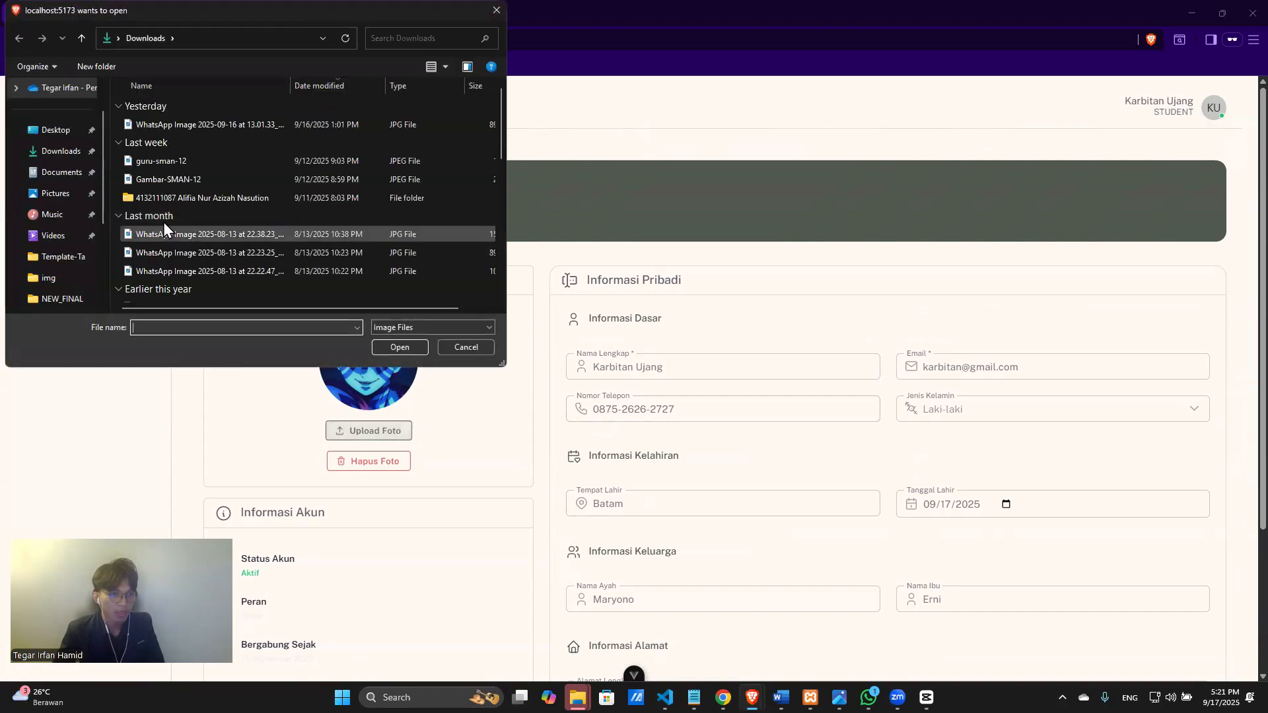
{"action": "scroll", "coordinate": [178, 222], "scroll_direction": "down", "scroll_amount": 6}
{"action": "left_click", "coordinate": [186, 163]}
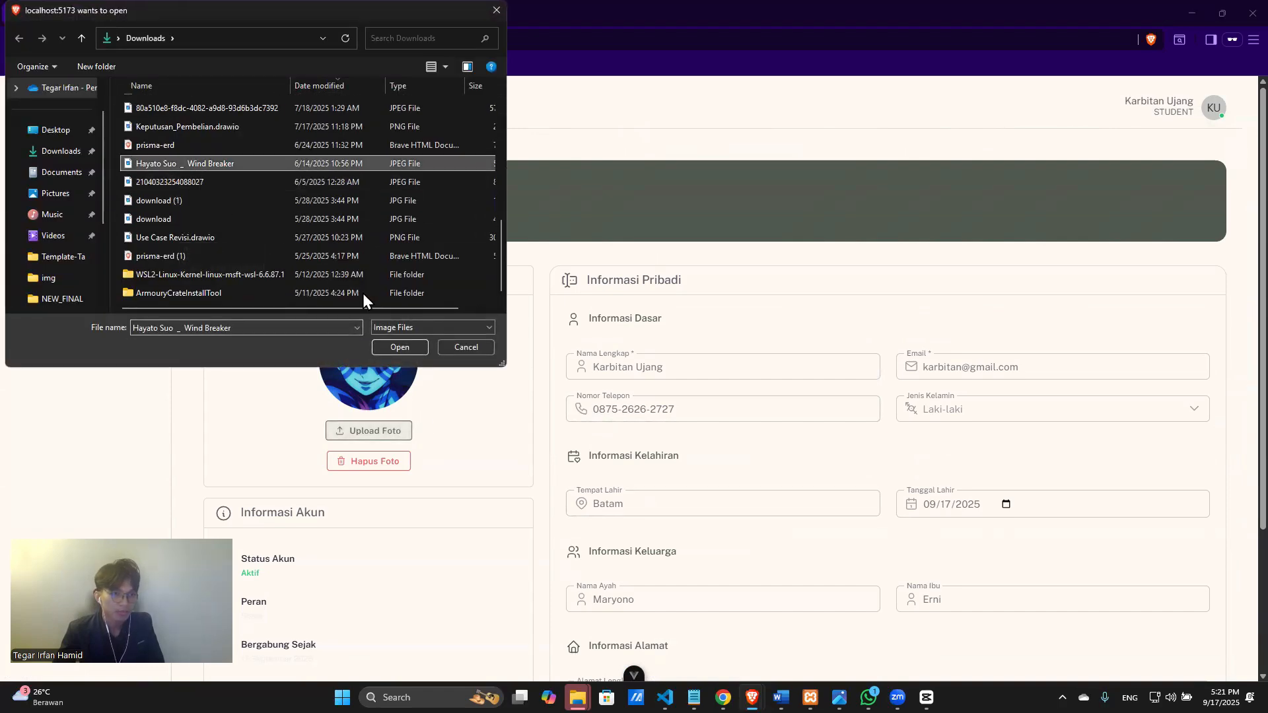
{"action": "left_click", "coordinate": [390, 346]}
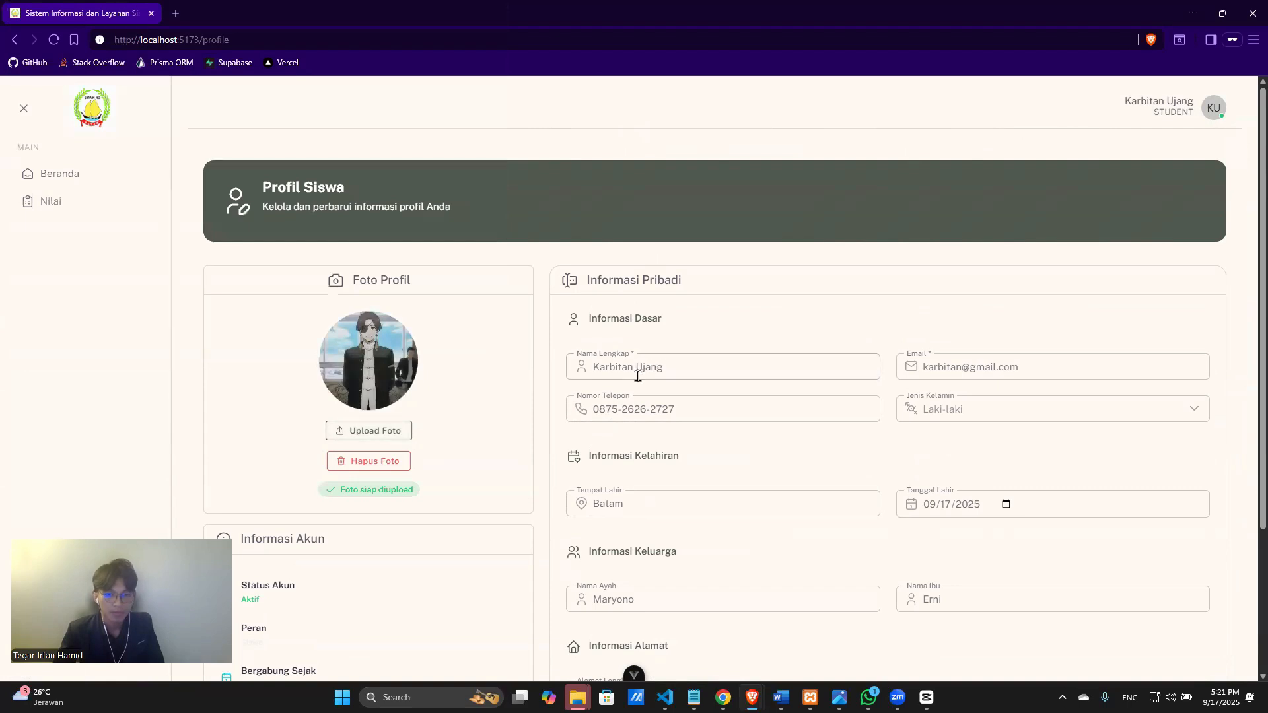
Extend the full name, insert 'Kepulauan Riau,' after Batam in the address, and save.
{"action": "left_click", "coordinate": [697, 365]}
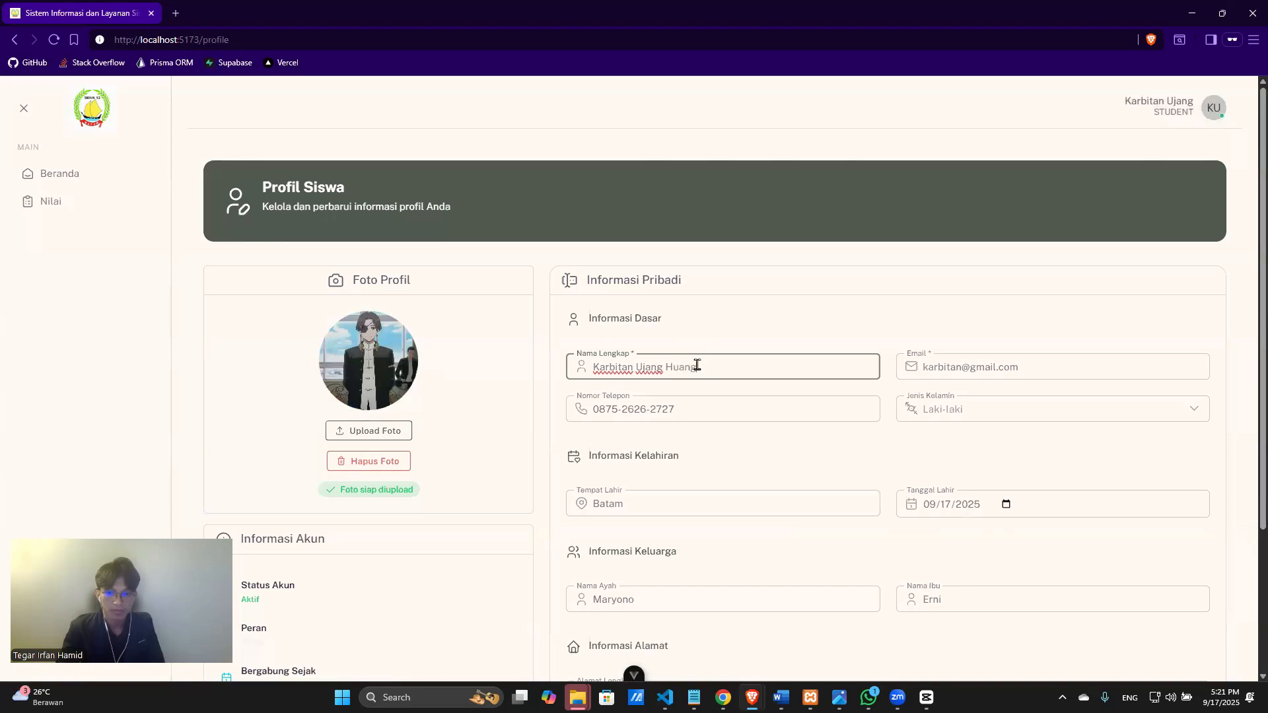
{"action": "scroll", "coordinate": [680, 362], "scroll_direction": "down", "scroll_amount": 3}
{"action": "left_click", "coordinate": [777, 494]}
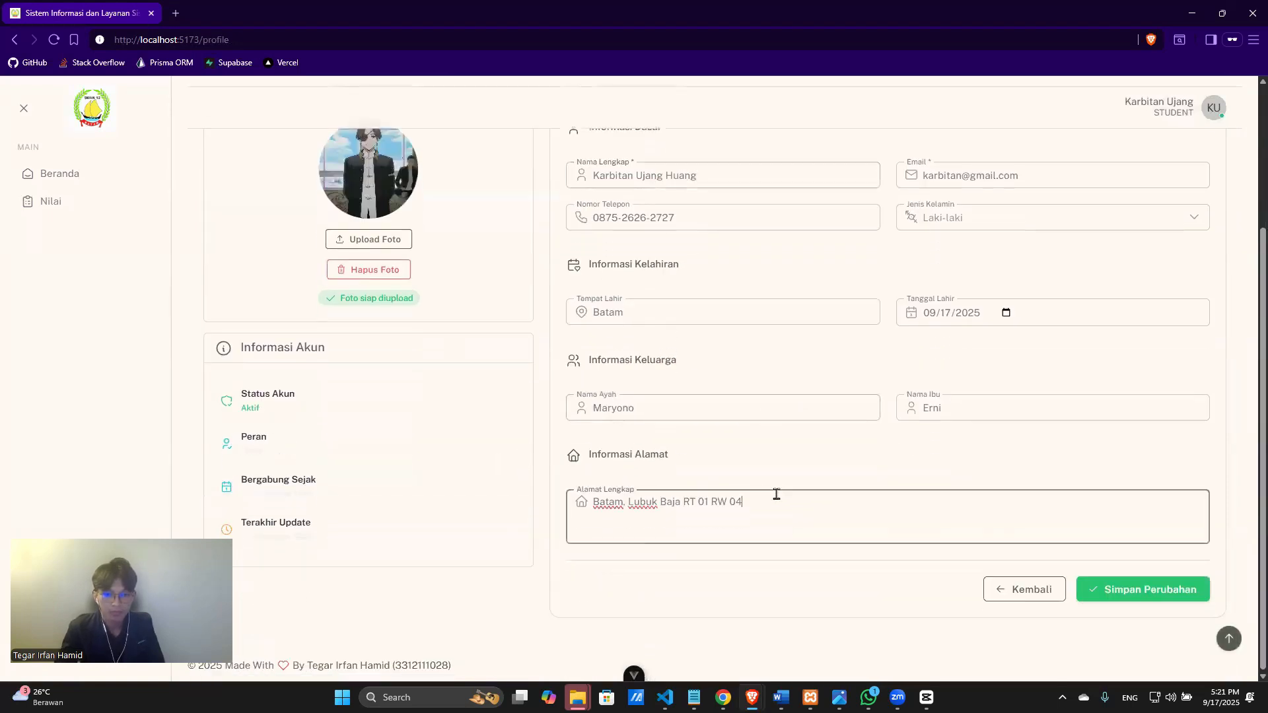
{"action": "left_click", "coordinate": [628, 502]}
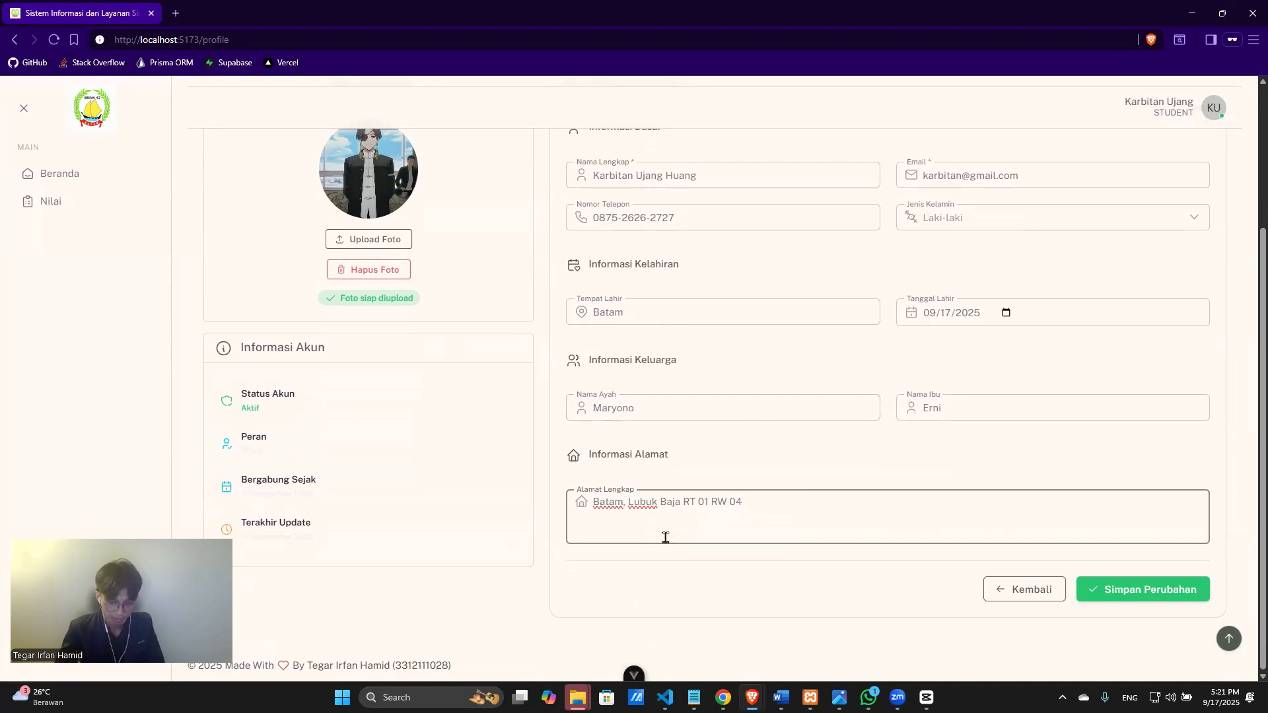
{"action": "type", "text": "Kepulauya"}
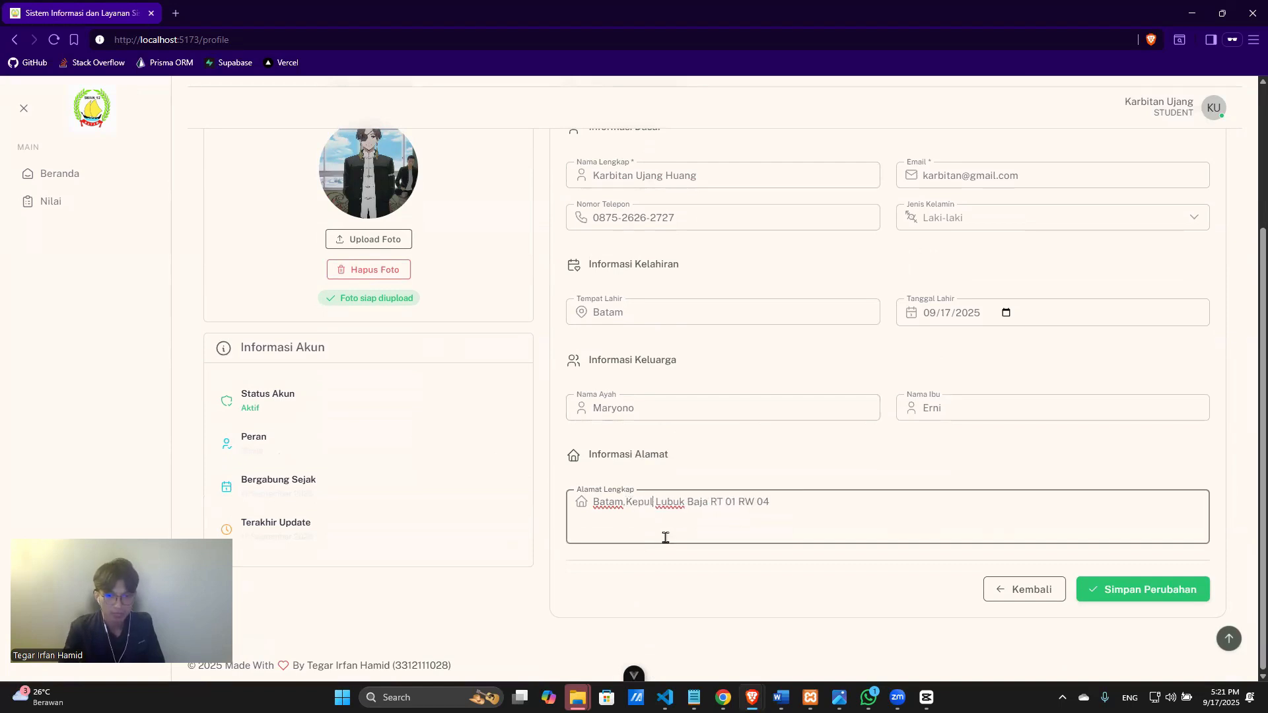
{"action": "key", "text": "BackSpace"}
{"action": "key", "text": "BackSpace"}
{"action": "type", "text": "an Ria"}
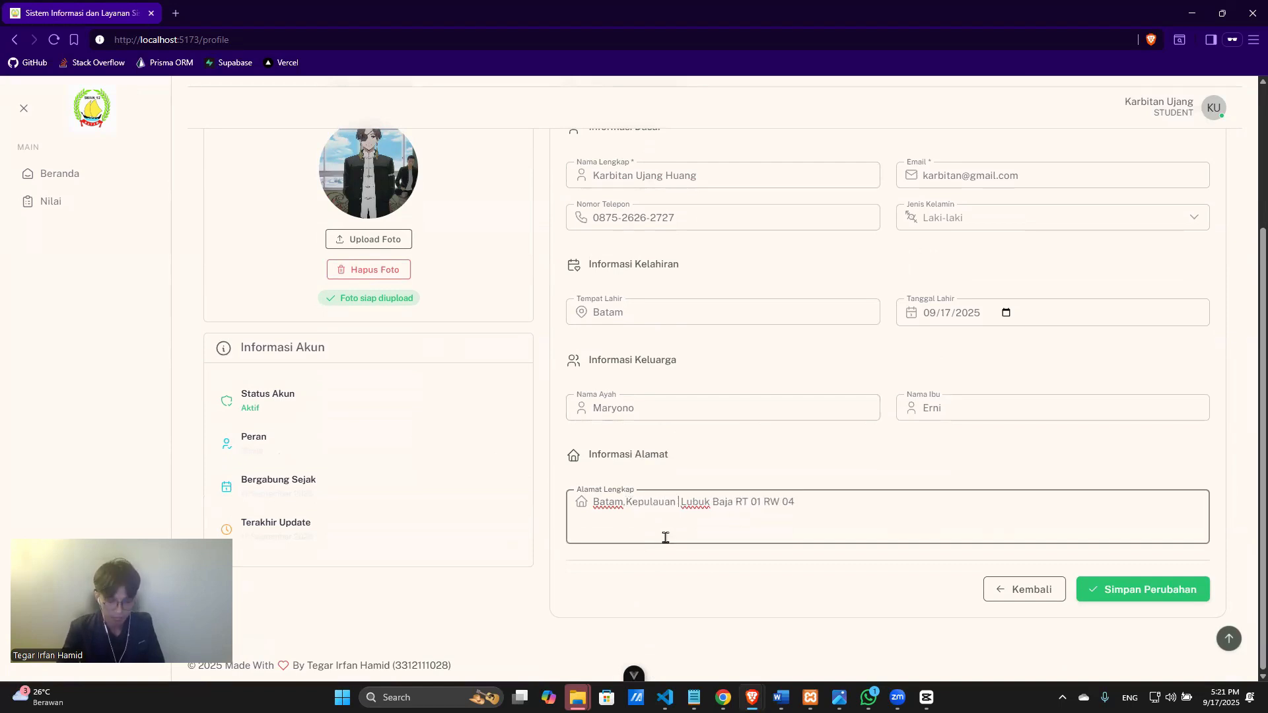
{"action": "type", "text": "u,"}
{"action": "scroll", "coordinate": [727, 396], "scroll_direction": "up", "scroll_amount": 3}
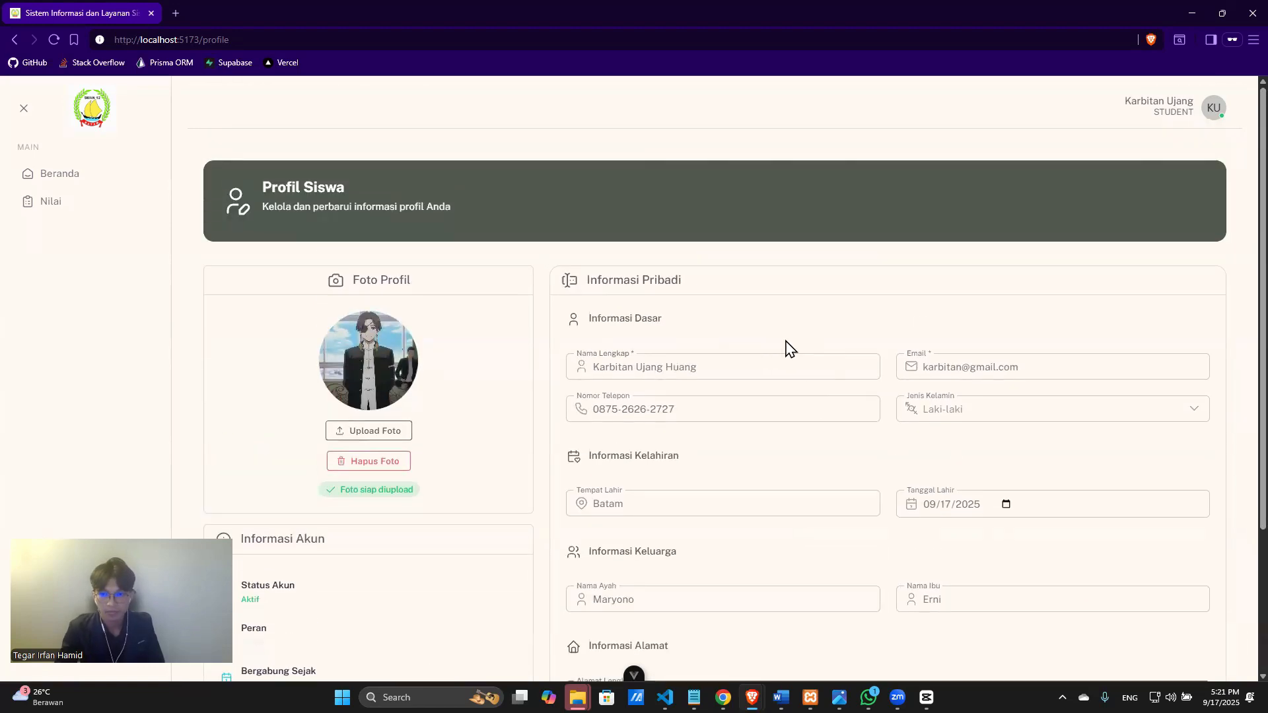
{"action": "scroll", "coordinate": [727, 347], "scroll_direction": "down", "scroll_amount": 3}
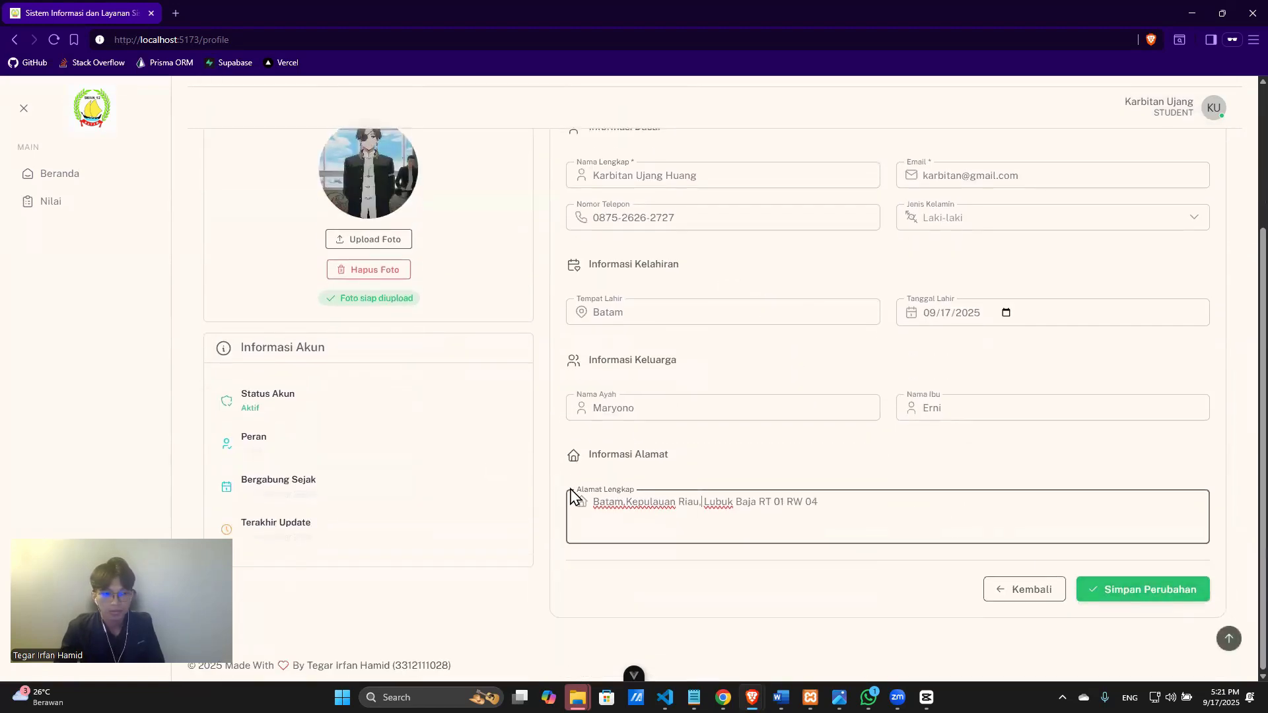
{"action": "left_click", "coordinate": [1131, 592]}
{"action": "scroll", "coordinate": [782, 516], "scroll_direction": "down", "scroll_amount": 2}
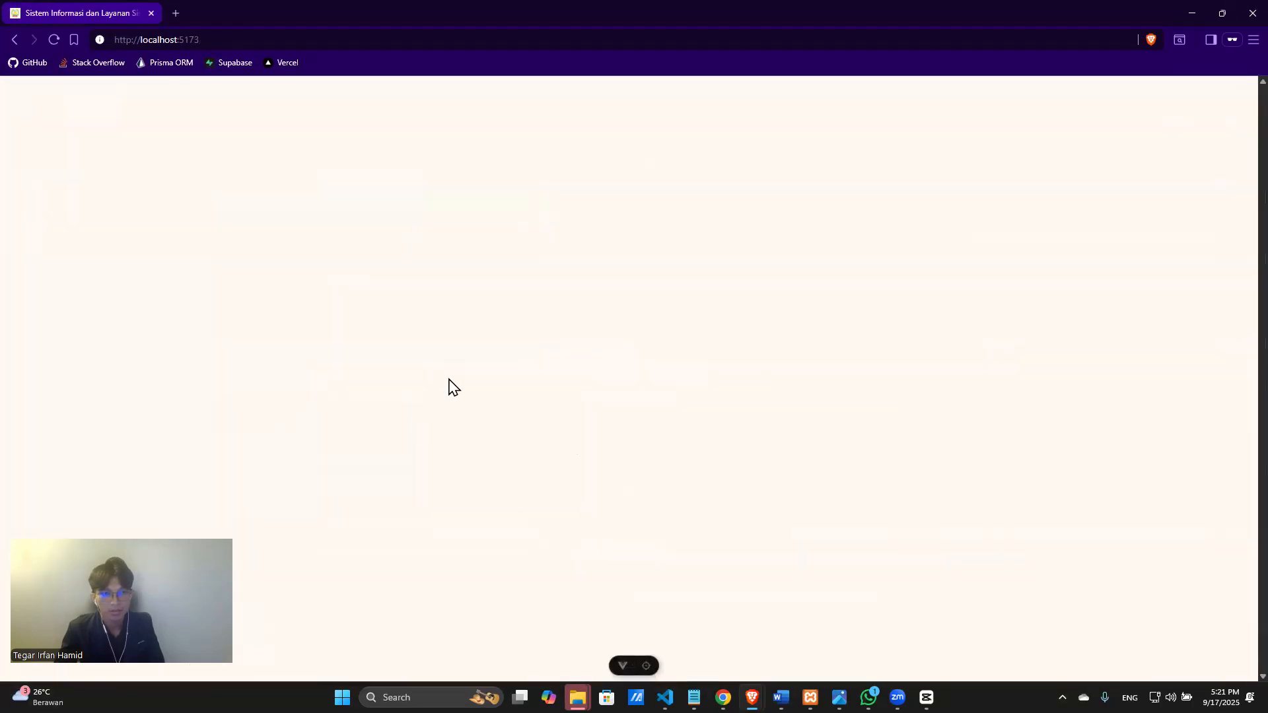
Scroll the Beranda dashboard to review the saved profile details.
{"action": "scroll", "coordinate": [722, 574], "scroll_direction": "down", "scroll_amount": 4}
{"action": "scroll", "coordinate": [722, 575], "scroll_direction": "down", "scroll_amount": 2}
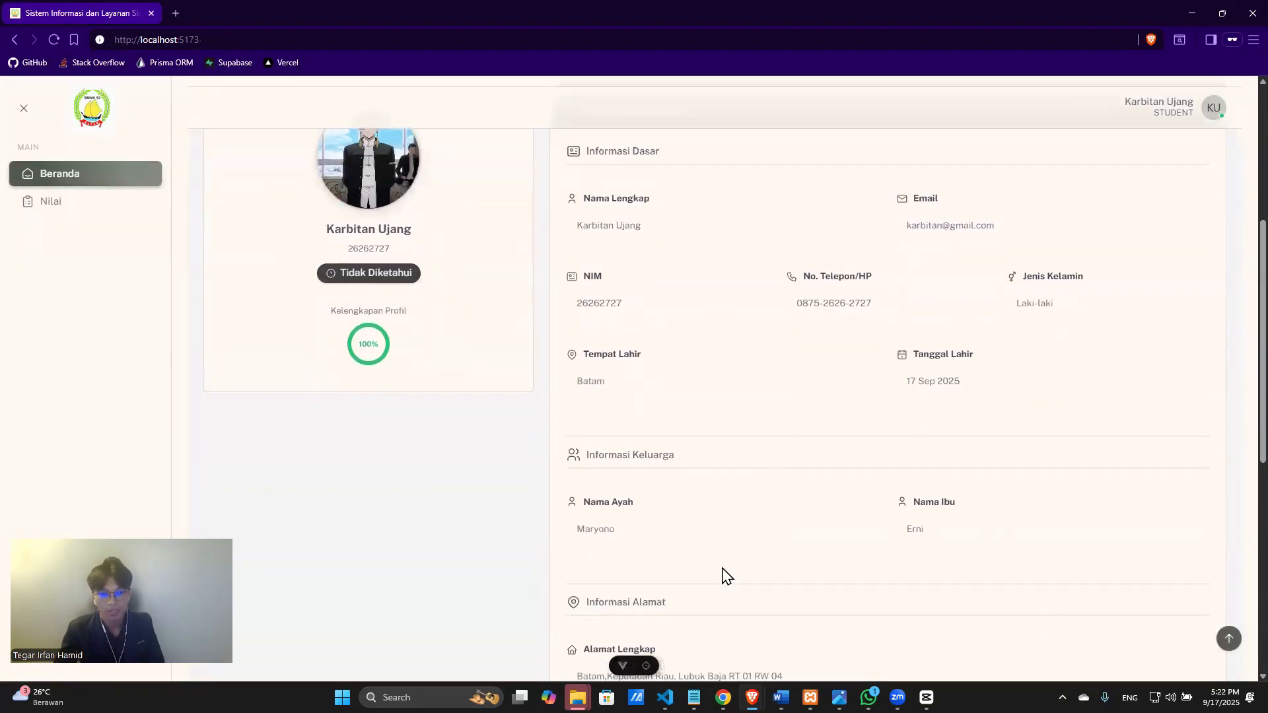
{"action": "scroll", "coordinate": [547, 497], "scroll_direction": "up", "scroll_amount": 3}
{"action": "scroll", "coordinate": [886, 532], "scroll_direction": "down", "scroll_amount": 1}
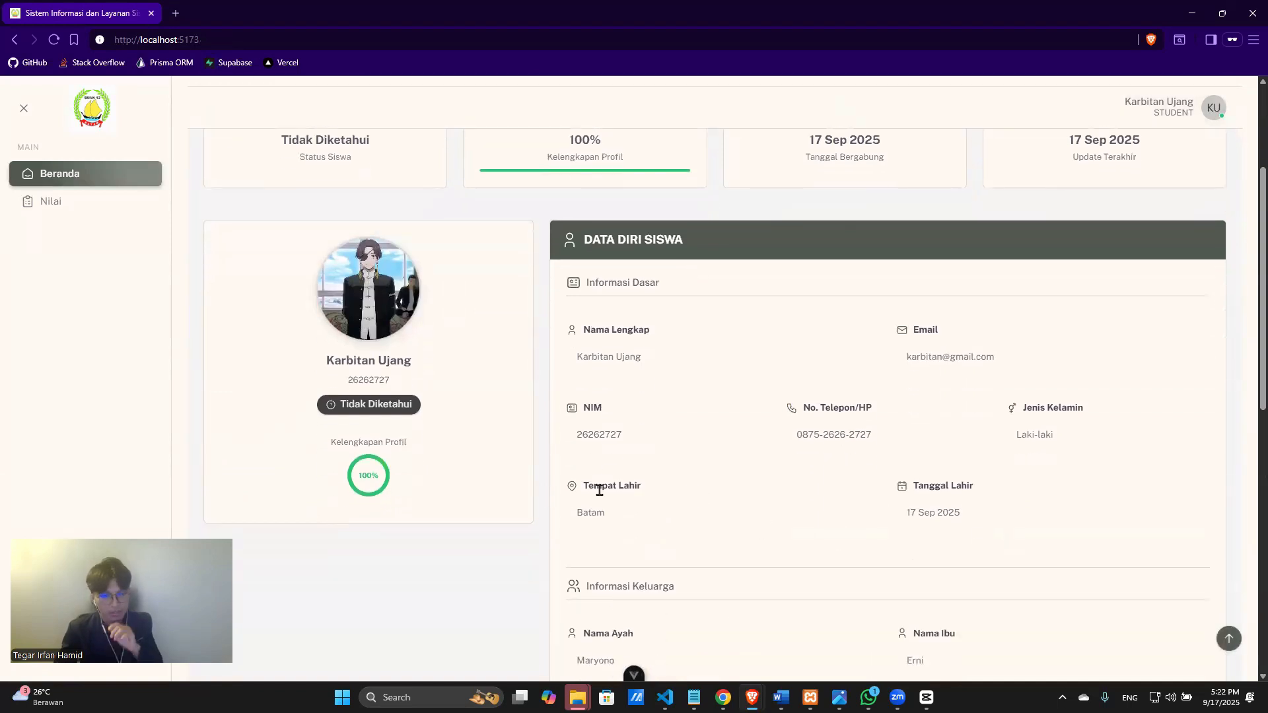
{"action": "scroll", "coordinate": [589, 494], "scroll_direction": "down", "scroll_amount": 4}
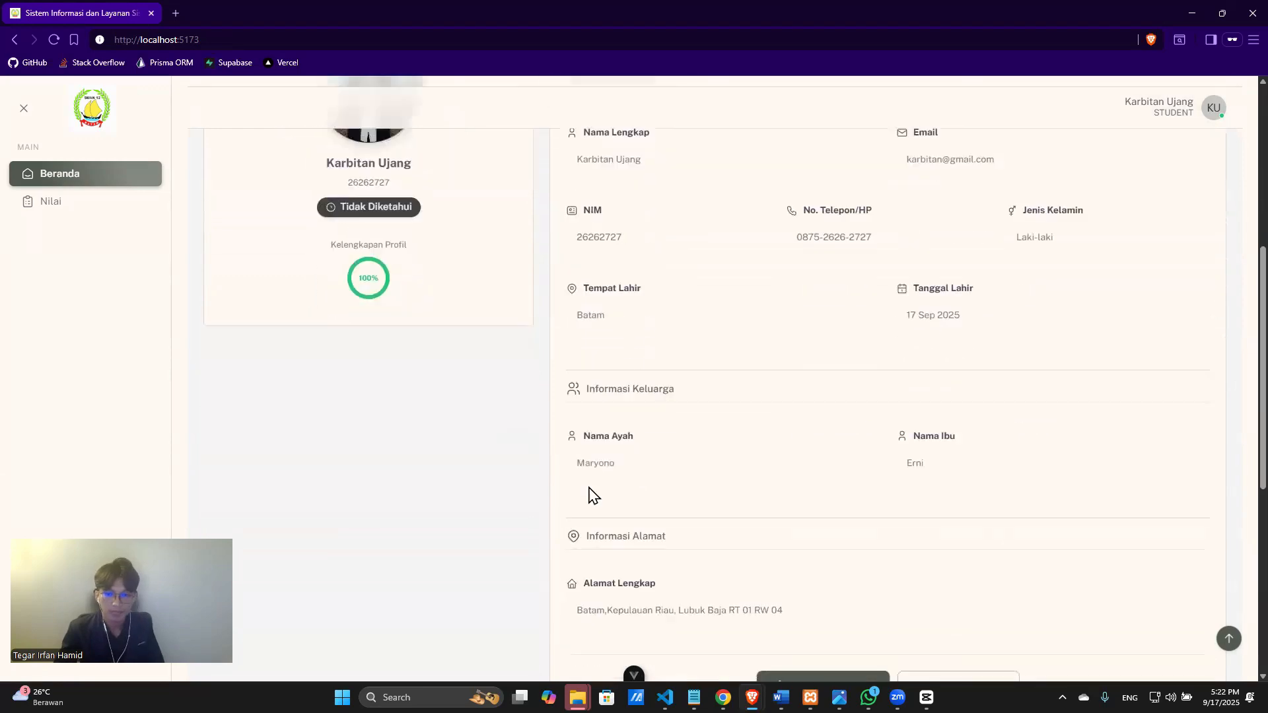
{"action": "scroll", "coordinate": [584, 493], "scroll_direction": "up", "scroll_amount": 3}
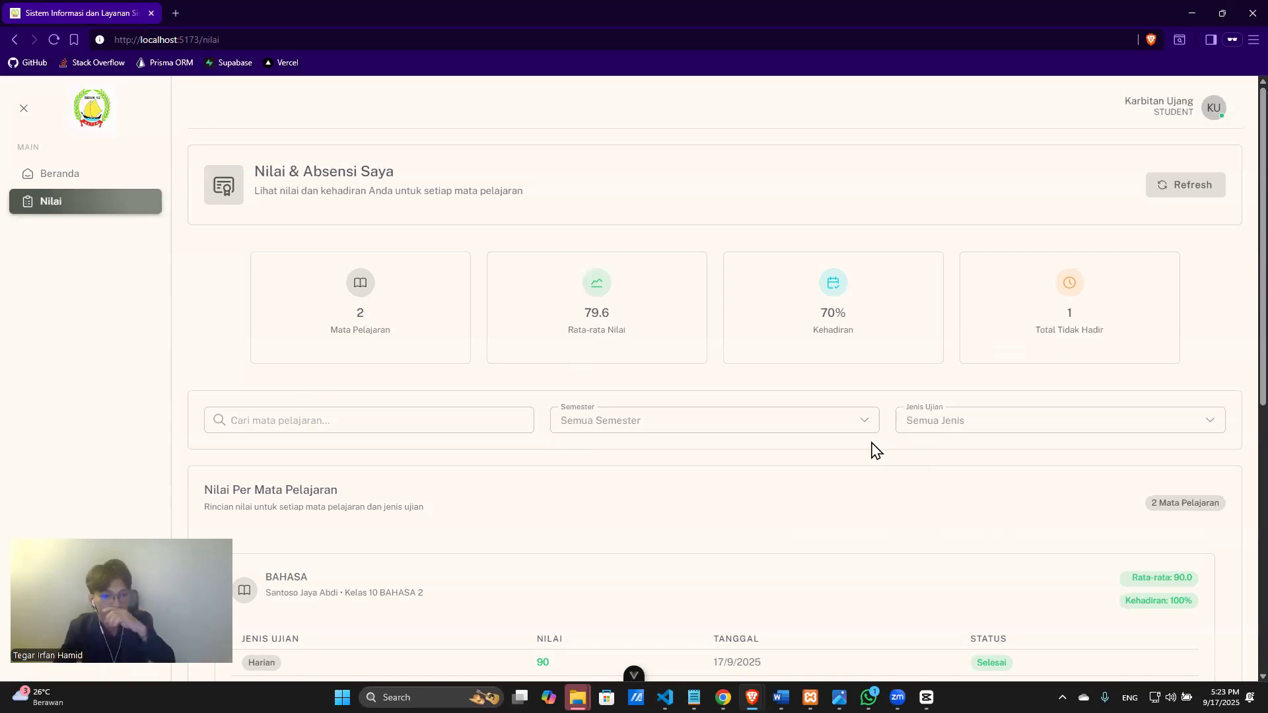
Review the BAHASA and IPA grade and attendance tables, then refresh the data.
{"action": "scroll", "coordinate": [595, 444], "scroll_direction": "down", "scroll_amount": 3}
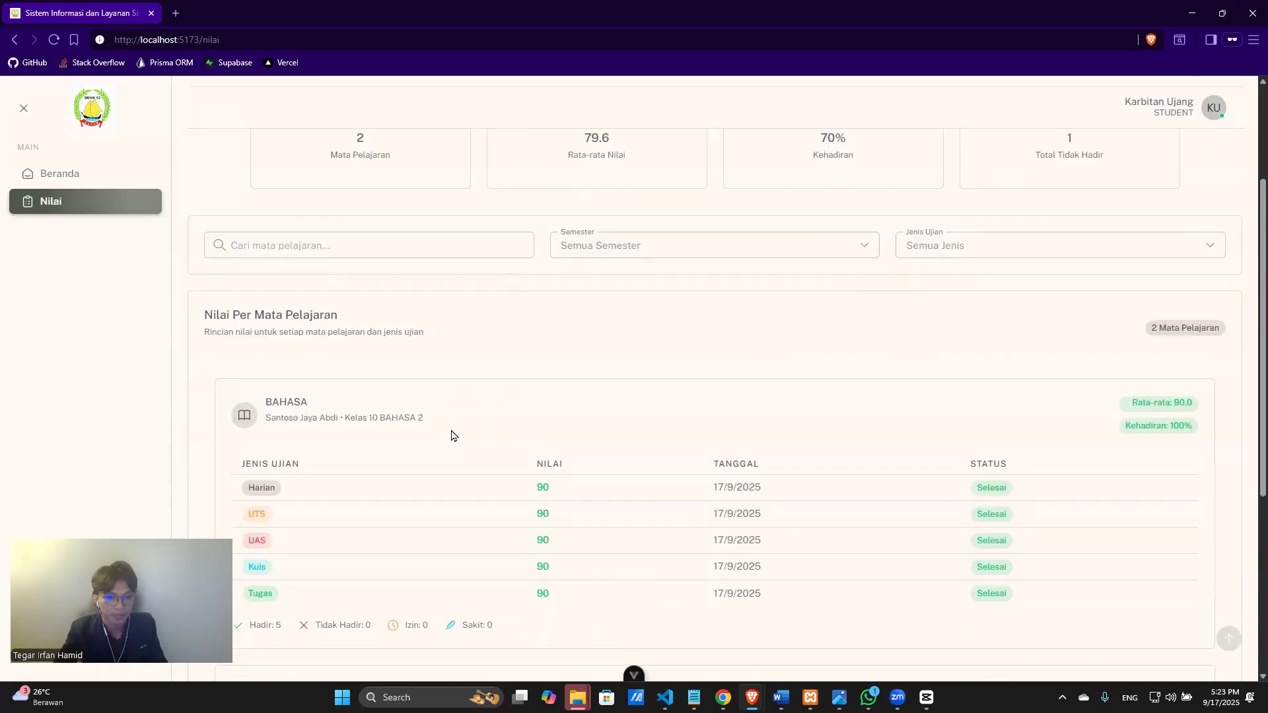
{"action": "scroll", "coordinate": [394, 420], "scroll_direction": "down", "scroll_amount": 1}
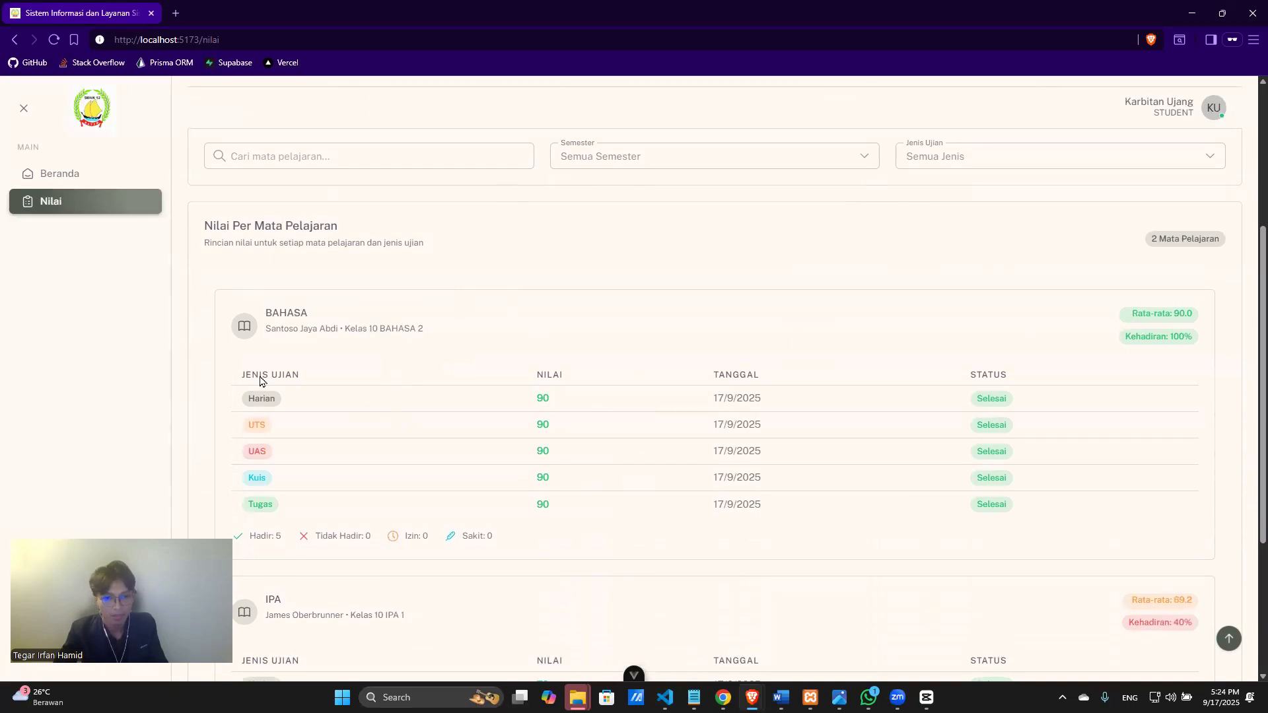
{"action": "scroll", "coordinate": [244, 390], "scroll_direction": "down", "scroll_amount": 1}
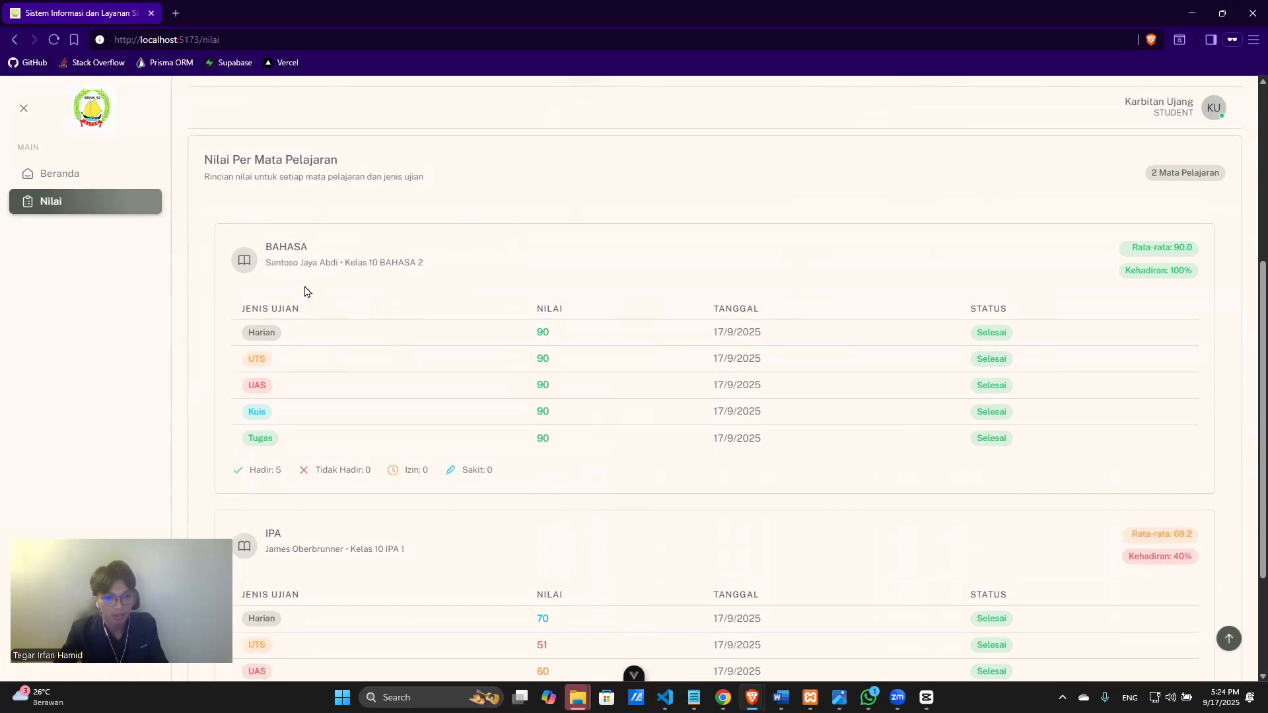
{"action": "scroll", "coordinate": [439, 306], "scroll_direction": "down", "scroll_amount": 3}
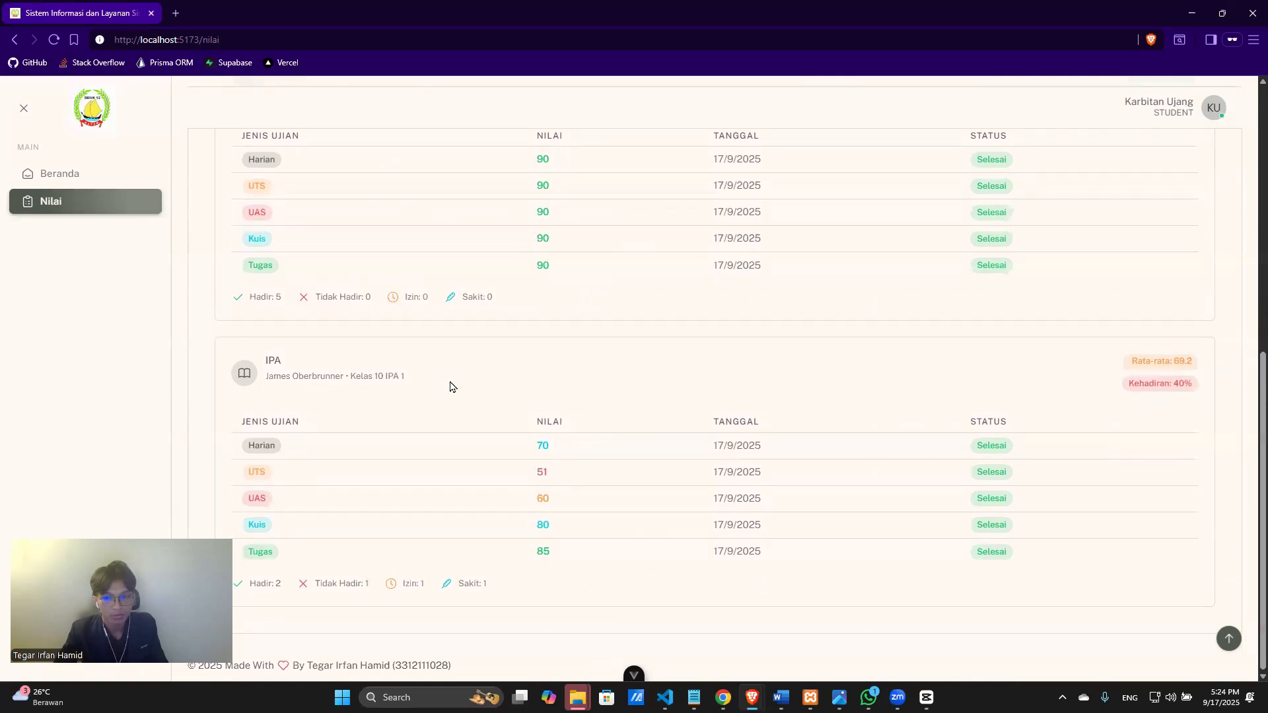
{"action": "scroll", "coordinate": [638, 397], "scroll_direction": "up", "scroll_amount": 8}
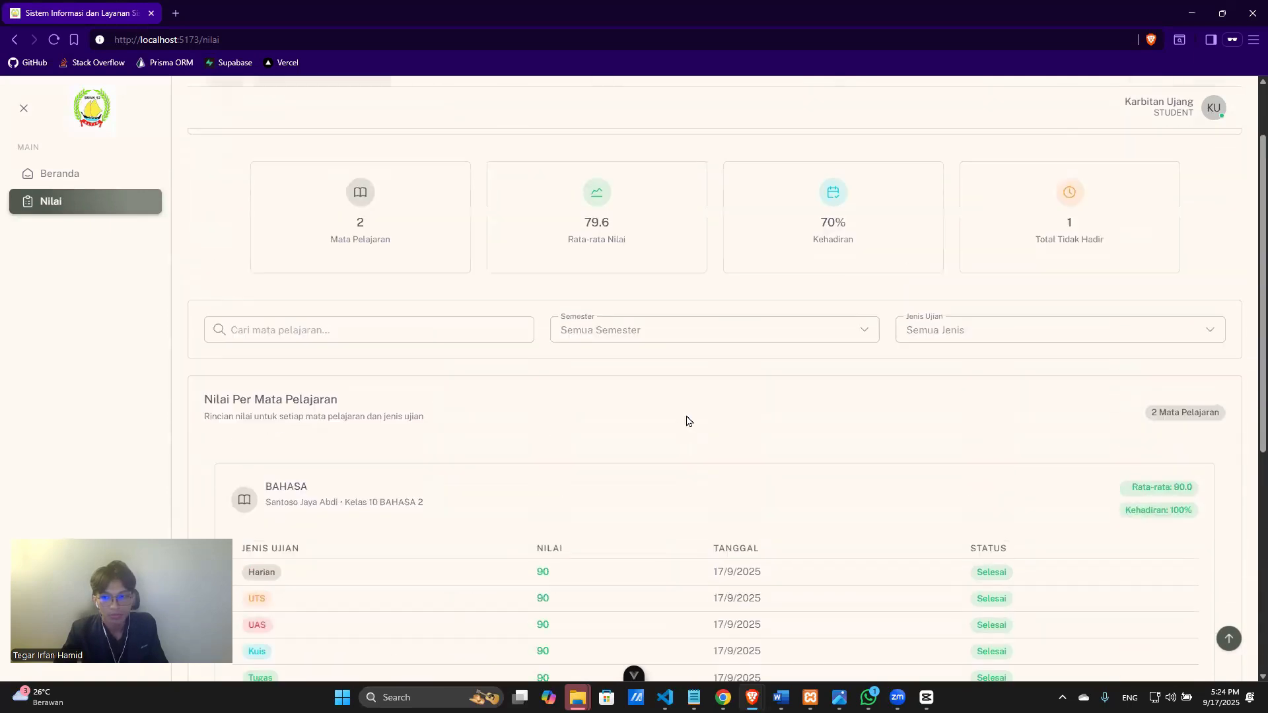
{"action": "left_click", "coordinate": [1166, 188]}
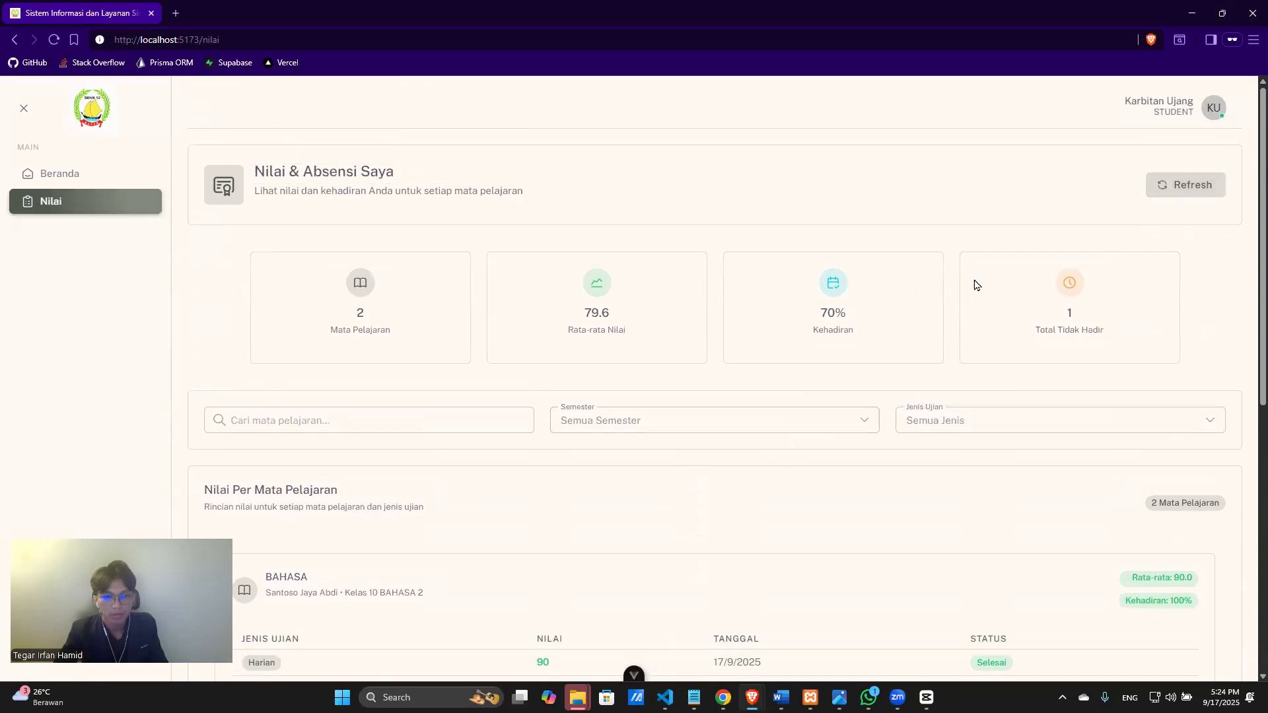
Log out of the student account from the KU avatar menu.
{"action": "scroll", "coordinate": [918, 363], "scroll_direction": "down", "scroll_amount": 7}
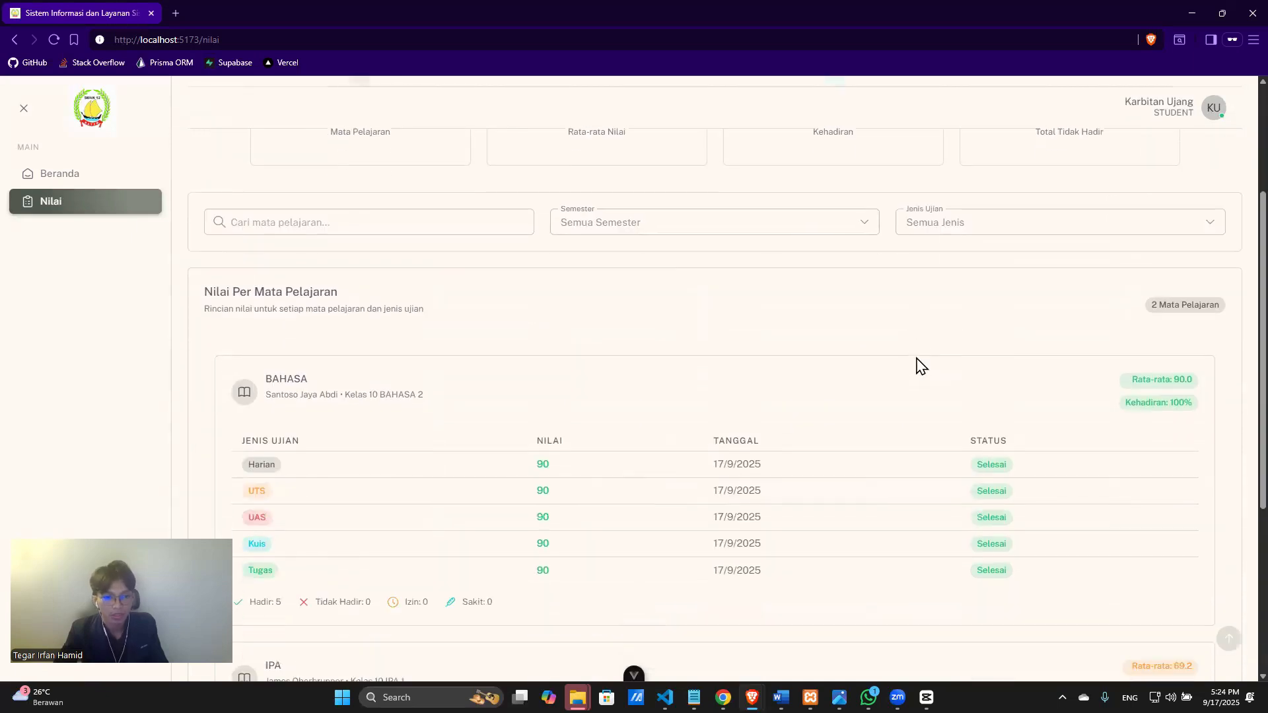
{"action": "left_click", "coordinate": [1205, 119]}
{"action": "left_click", "coordinate": [1159, 202]}
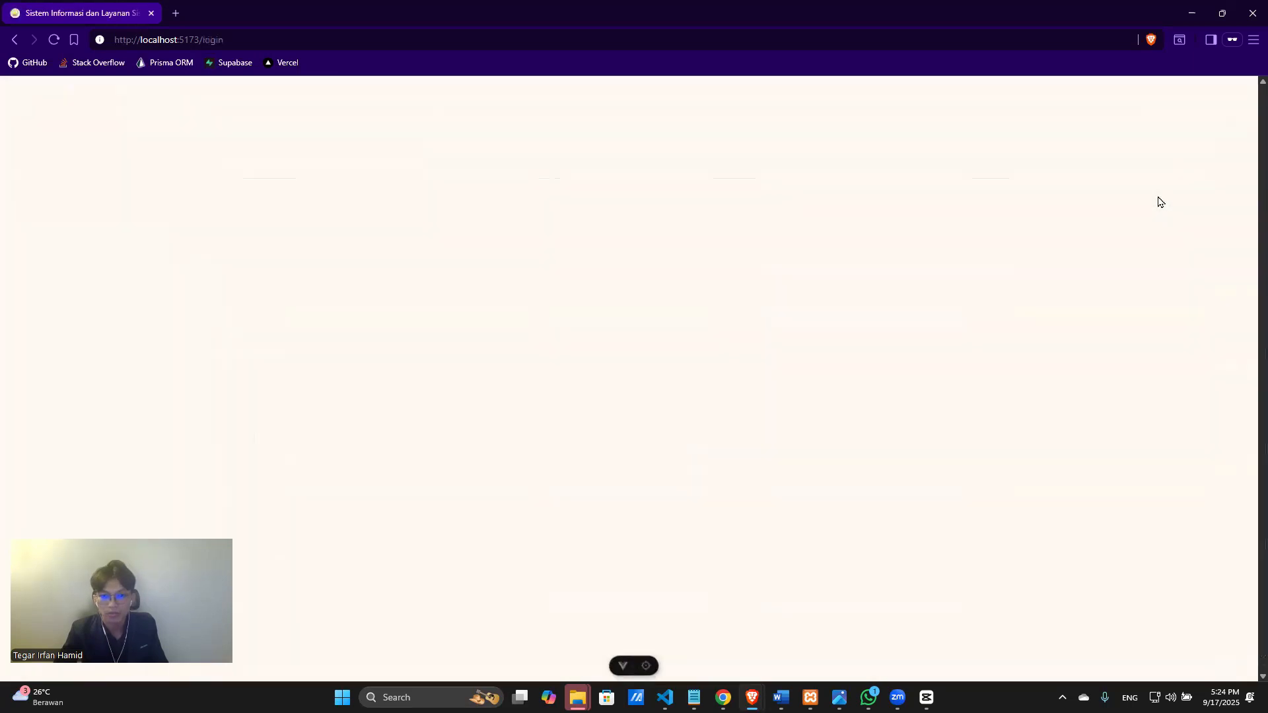